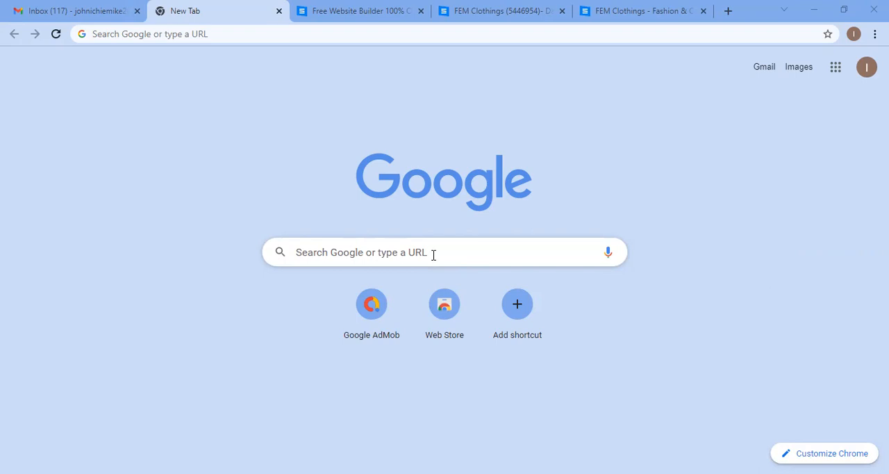
Step: Search Google for site123 and look over the results
click(432, 255)
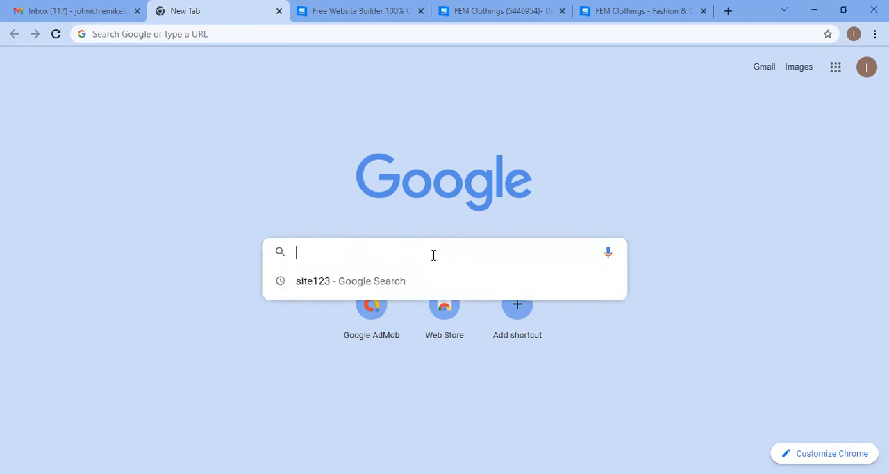
click(435, 279)
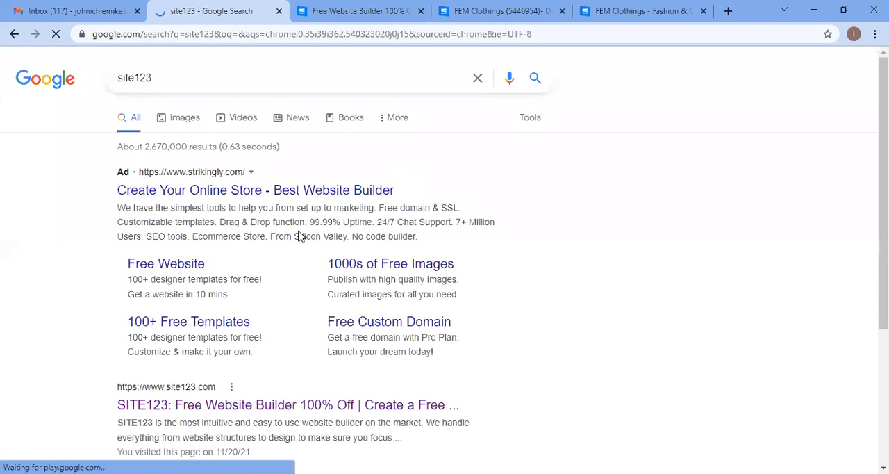
scroll(339, 240, down, 1)
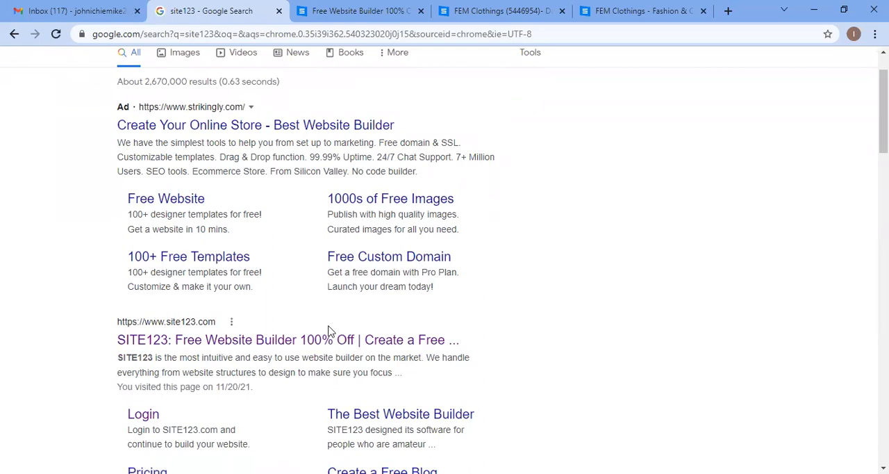
scroll(327, 331, down, 1)
scroll(268, 199, up, 2)
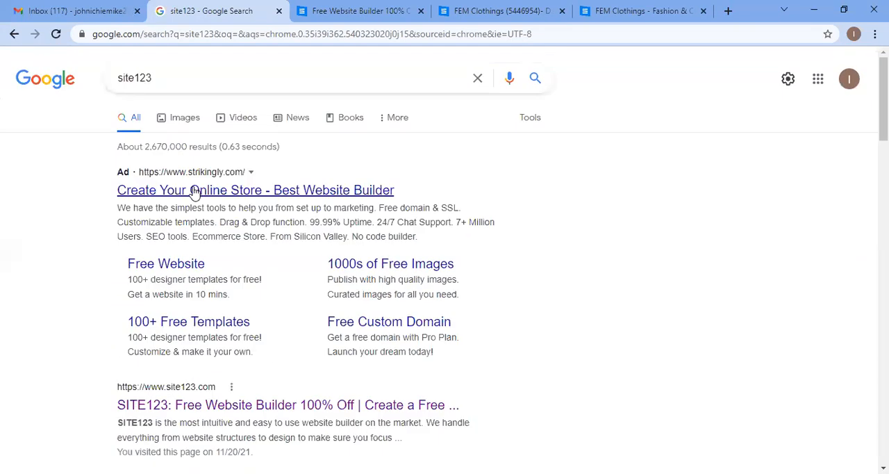
scroll(302, 234, down, 3)
scroll(268, 194, up, 3)
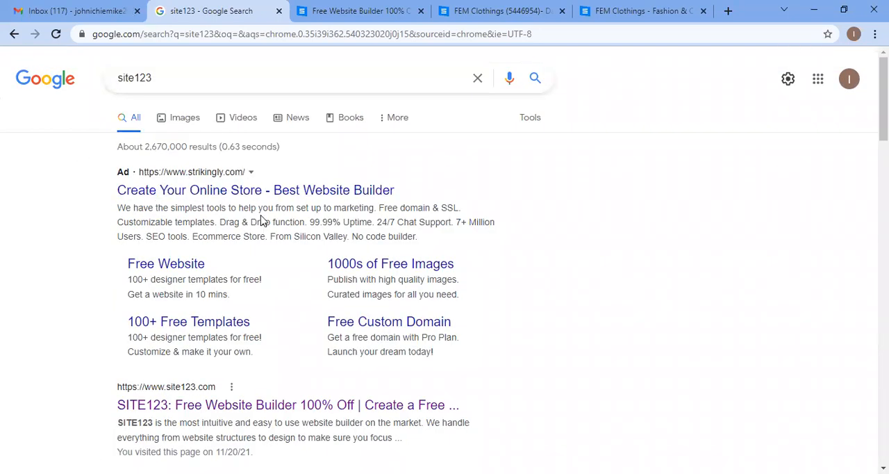
scroll(290, 210, down, 3)
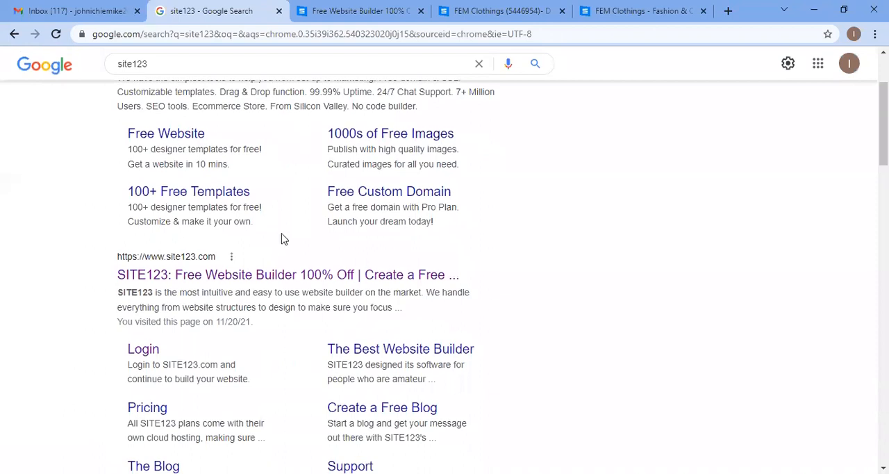
Step: Open the SITE123 site manager and log out of the account
click(276, 212)
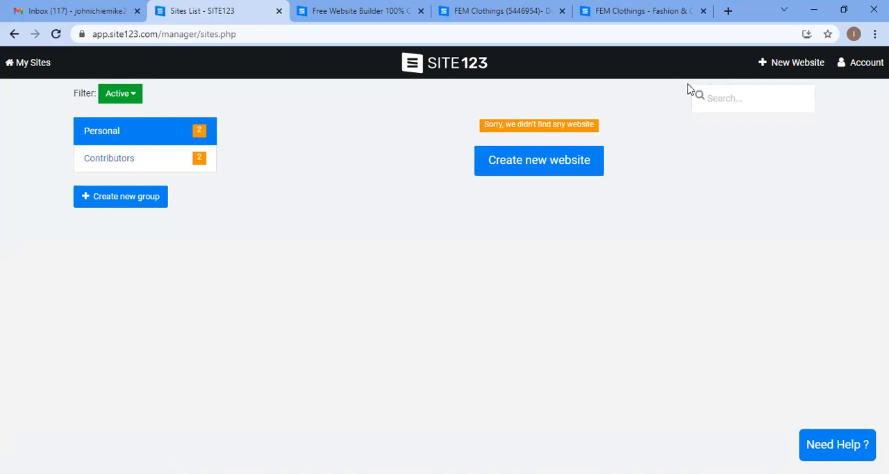
click(861, 62)
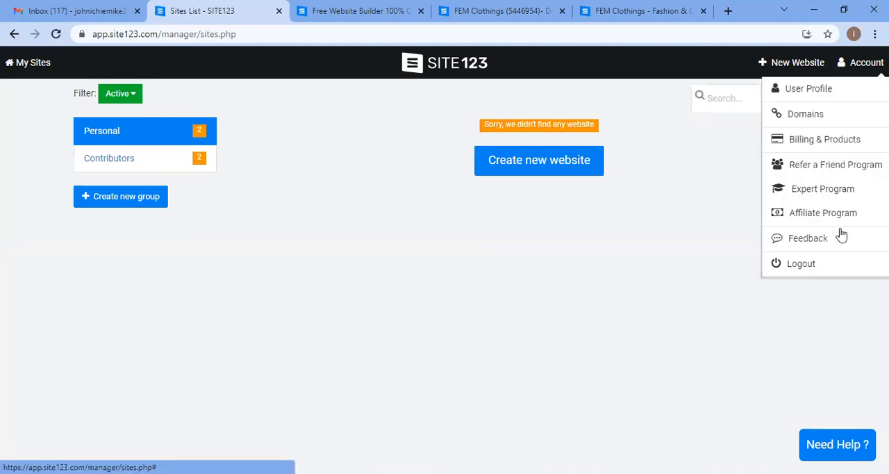
click(806, 264)
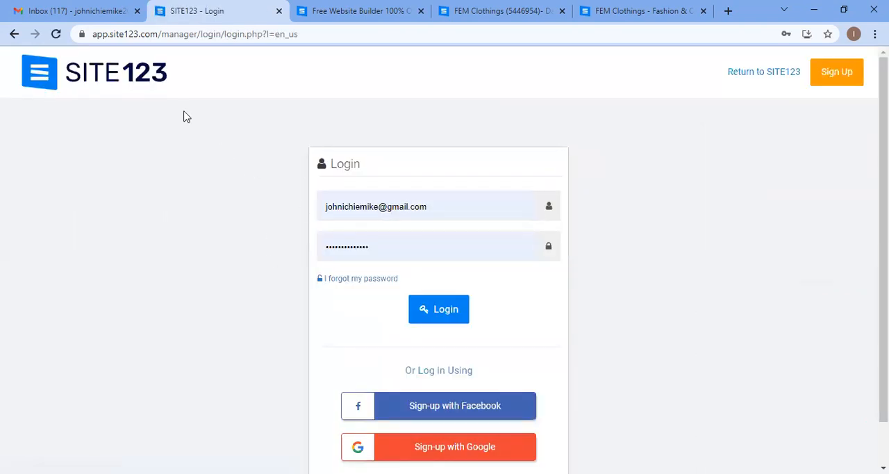
Step: Open the SITE123 homepage and browse its templates, features and FAQ answers
click(59, 76)
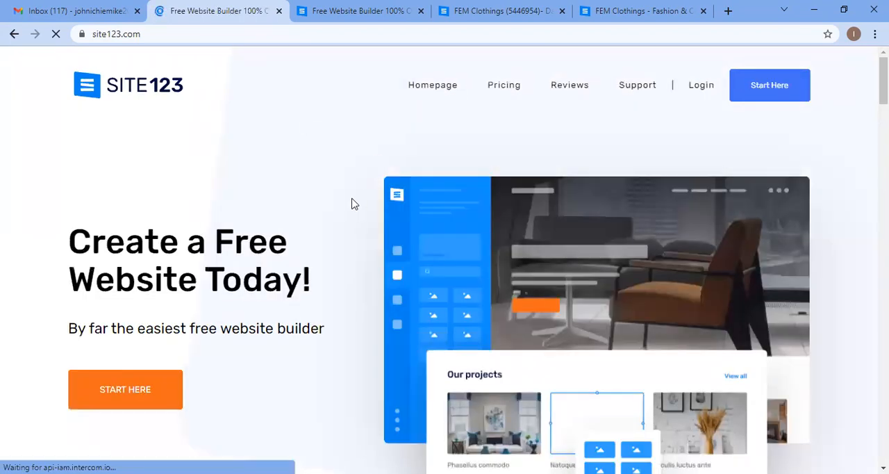
scroll(387, 137, down, 1)
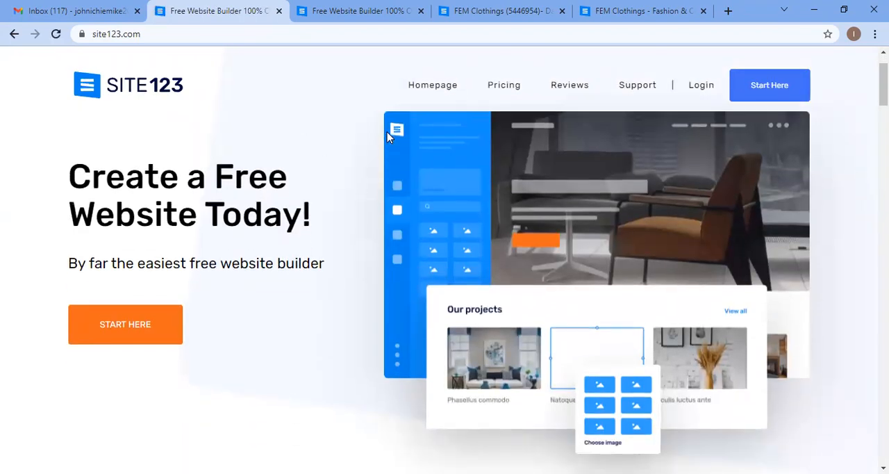
scroll(387, 136, down, 9)
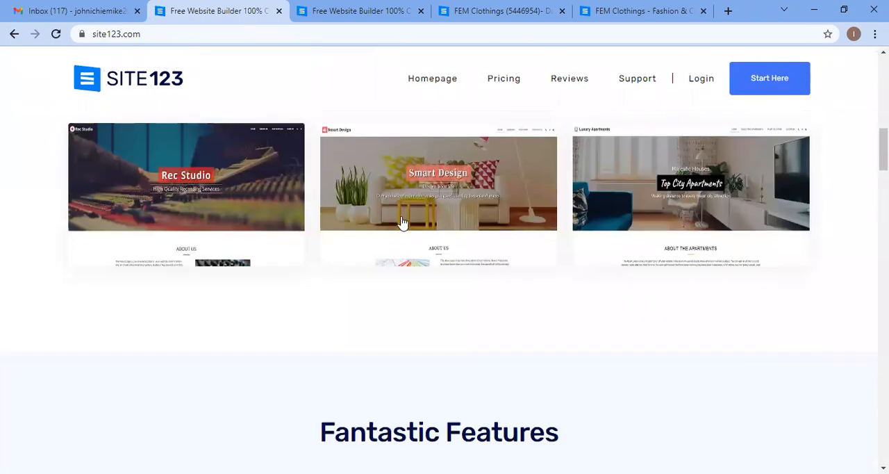
scroll(402, 221, down, 10)
scroll(419, 255, down, 10)
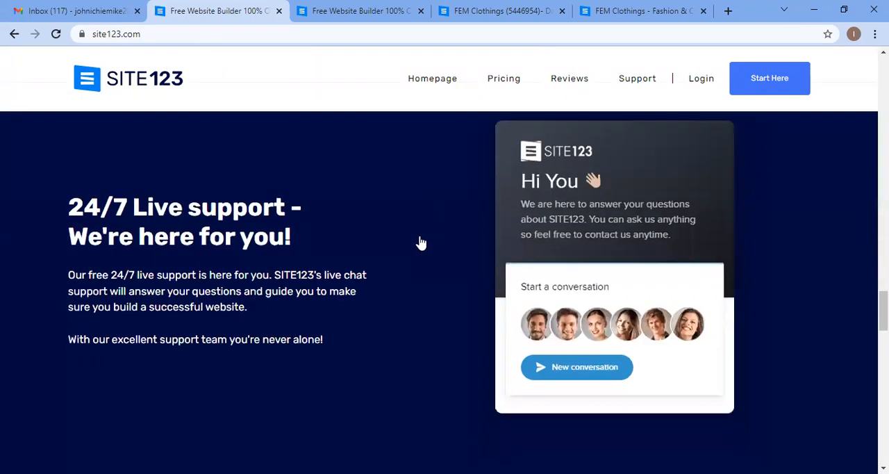
scroll(420, 243, down, 5)
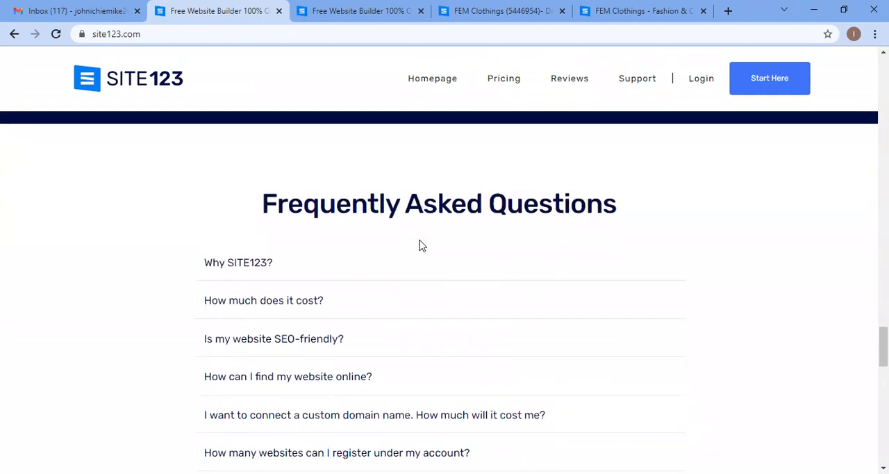
click(430, 294)
click(433, 294)
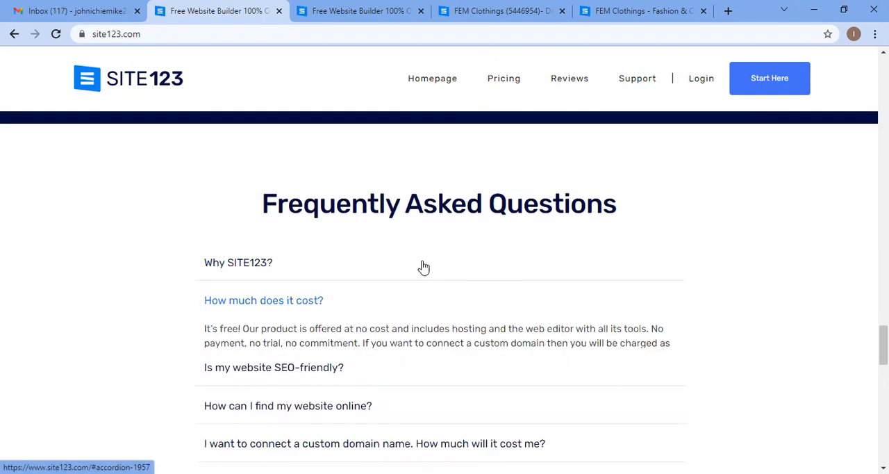
scroll(417, 246, up, 8)
scroll(415, 237, up, 12)
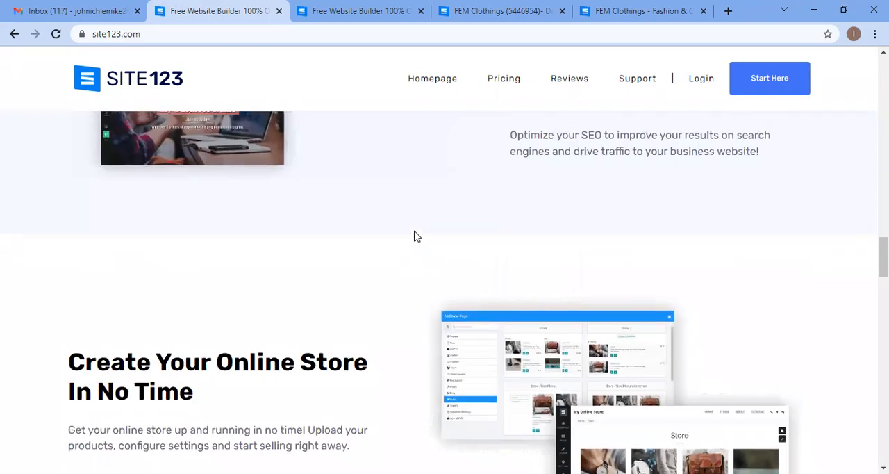
scroll(417, 237, up, 8)
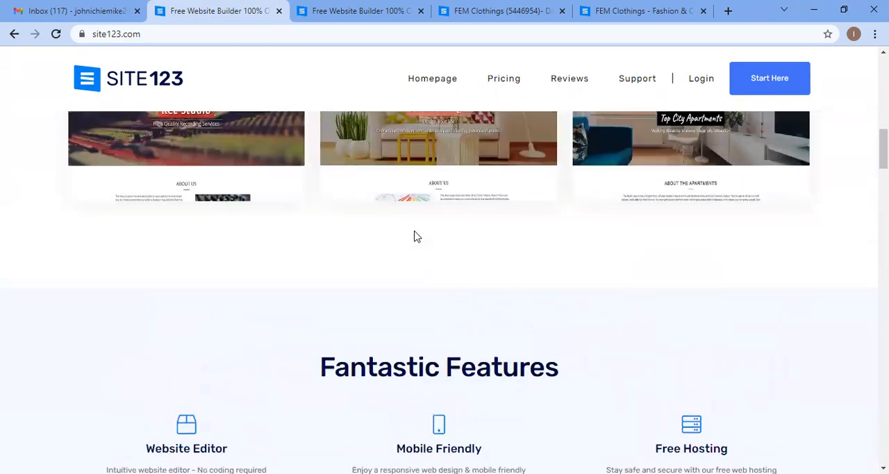
scroll(439, 236, up, 5)
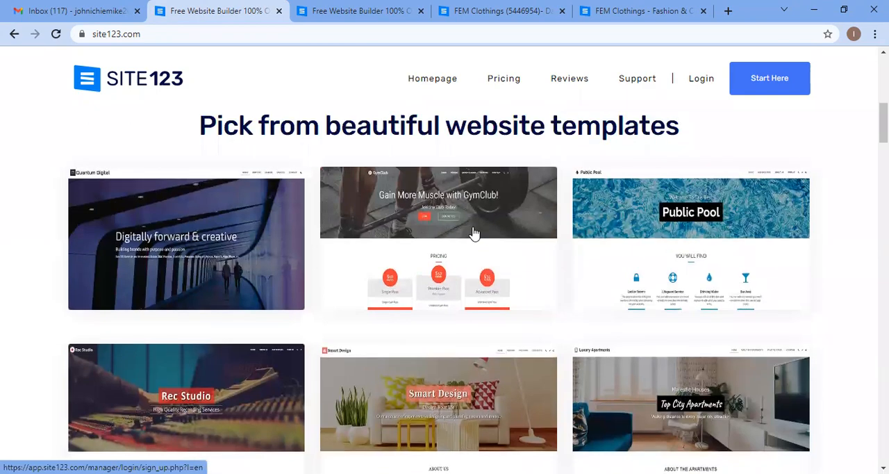
scroll(430, 230, up, 3)
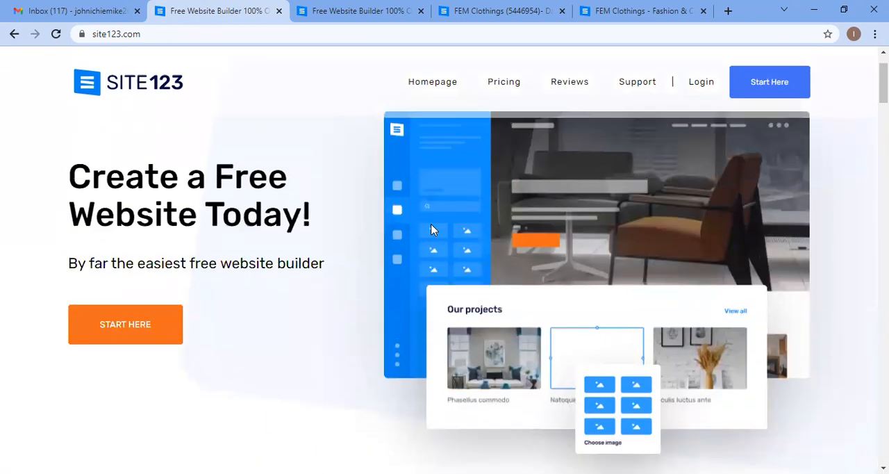
scroll(445, 244, up, 1)
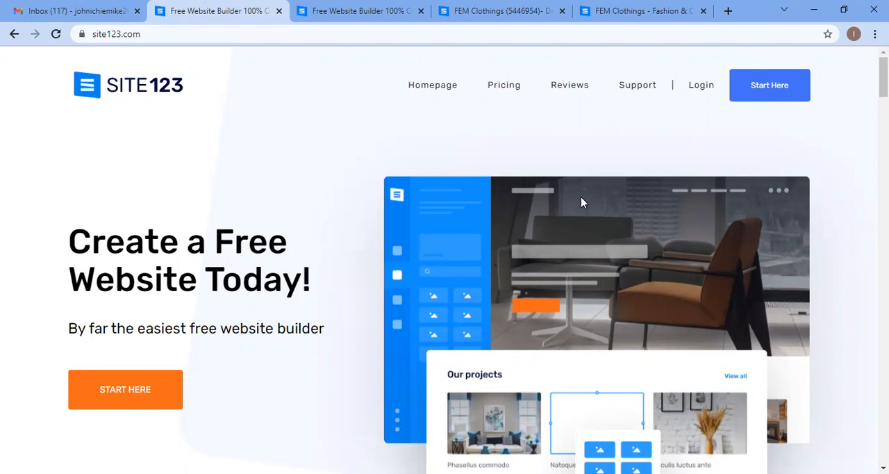
Step: Start the sign-up and choose Online Store as the type of website
click(424, 358)
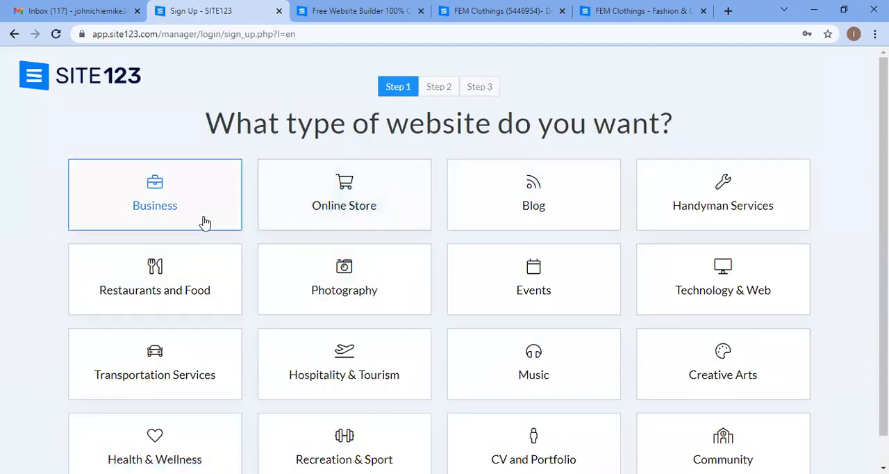
scroll(329, 196, down, 1)
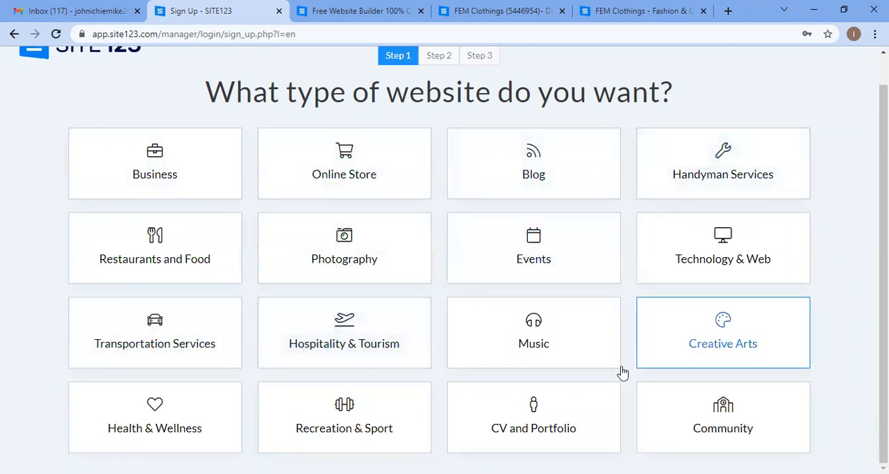
click(353, 170)
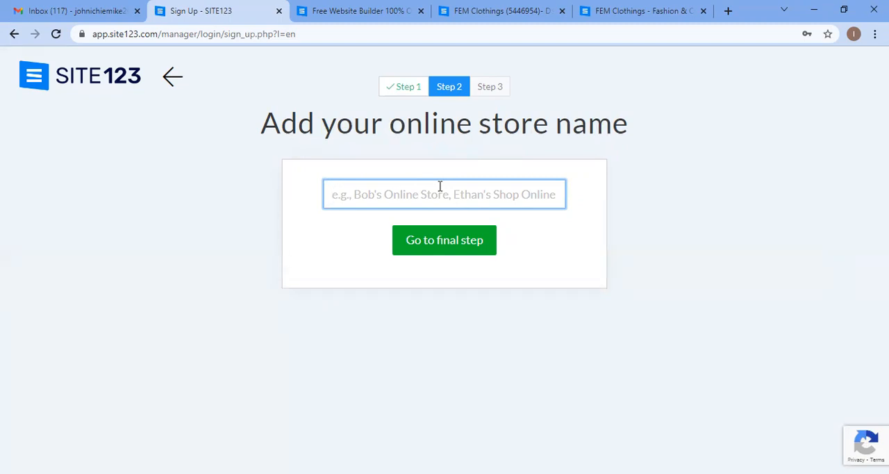
Step: Enter a name for the online store and continue to the final sign-up step
text(j)
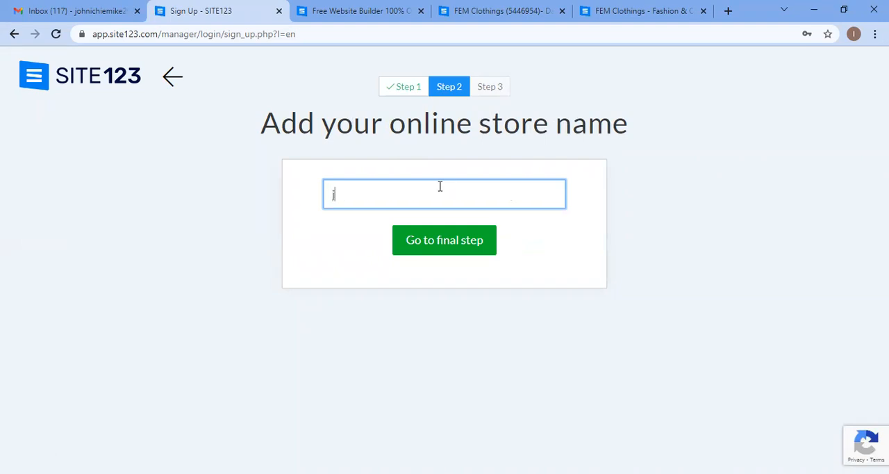
key(BackSpace)
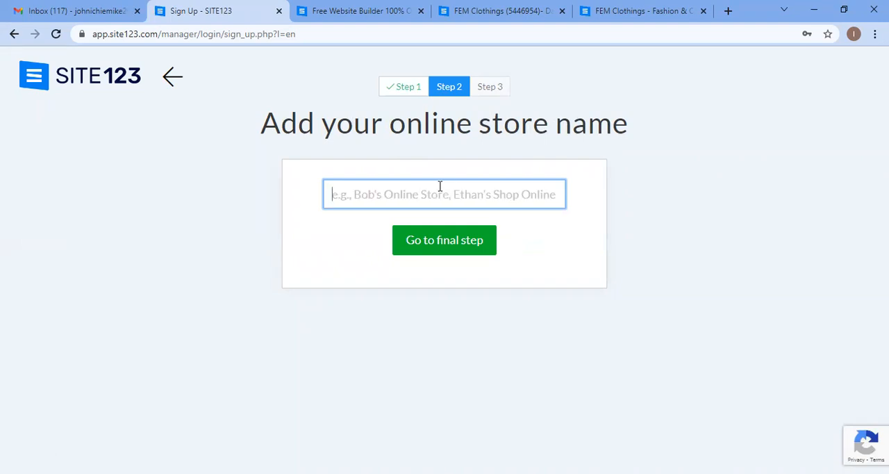
text(fe)
key(BackSpace)
text(ichiejohn)
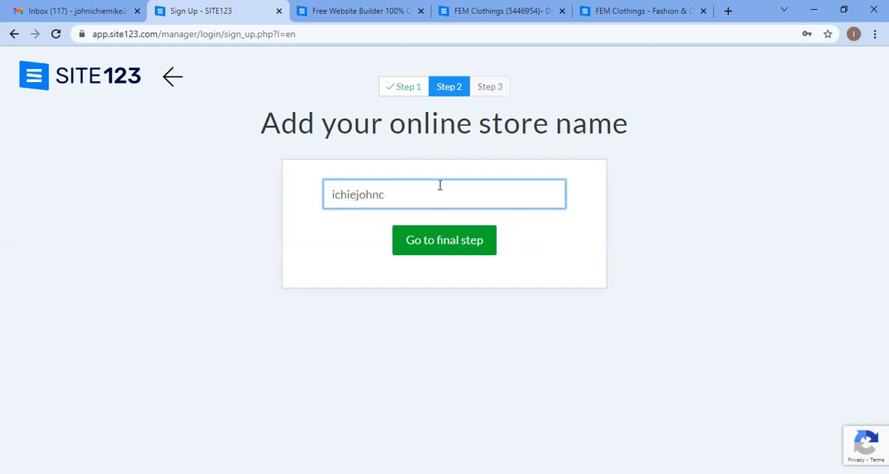
click(450, 243)
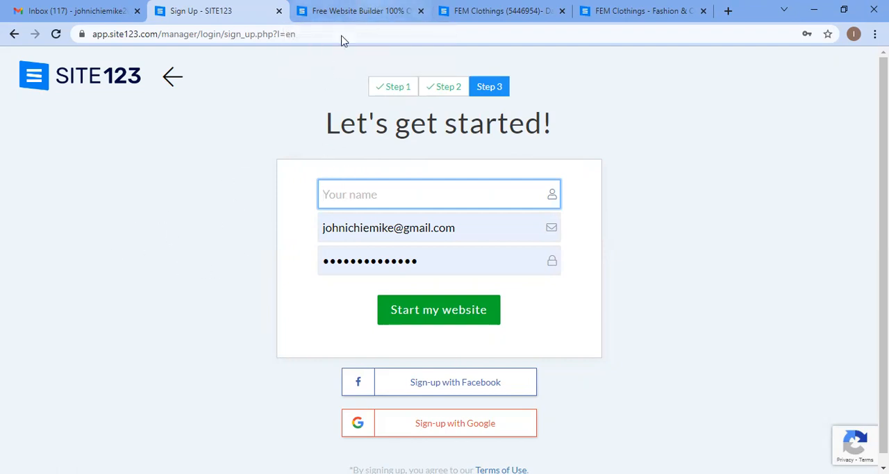
Step: Switch to the FEM Clothings dashboard tab and go back to the My Sites list
click(358, 10)
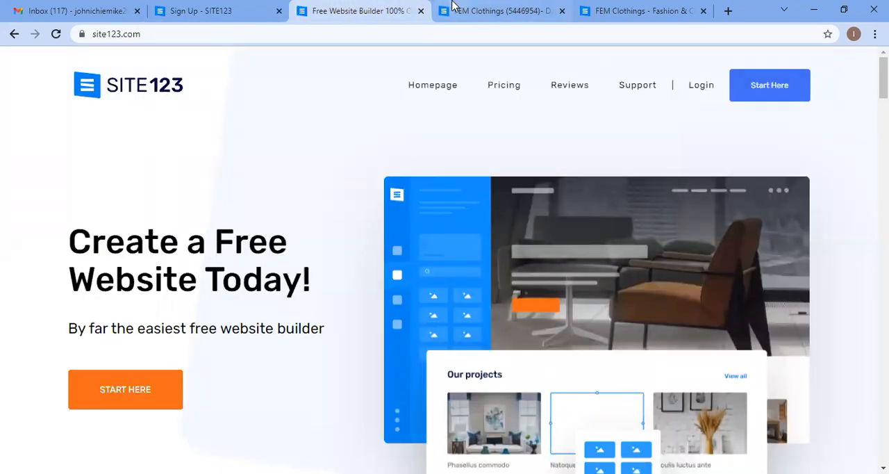
click(421, 12)
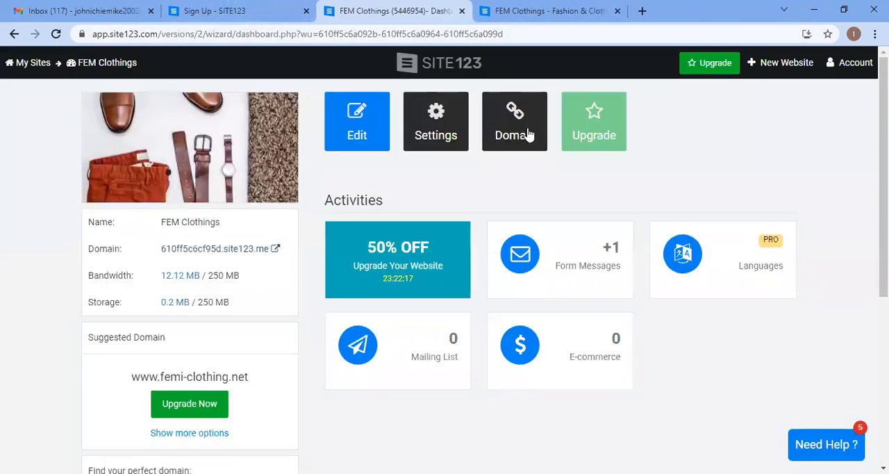
click(31, 68)
click(438, 302)
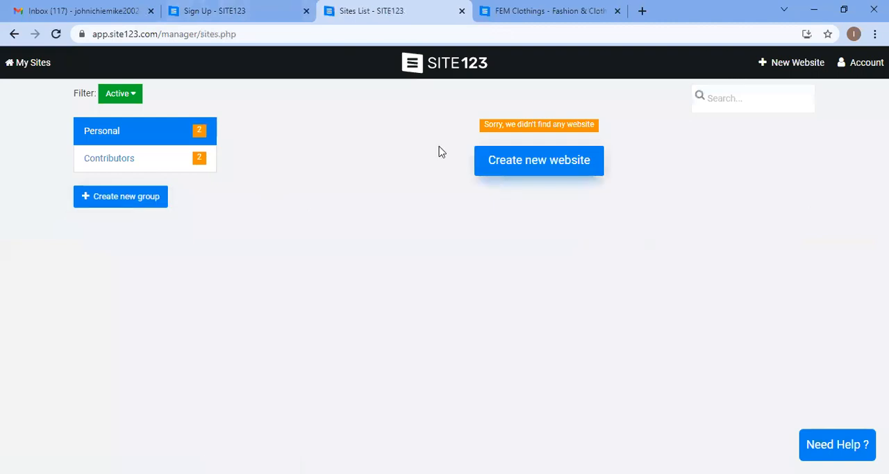
Step: Open the new-website form from the sites list and return to the sign-up tab
click(216, 11)
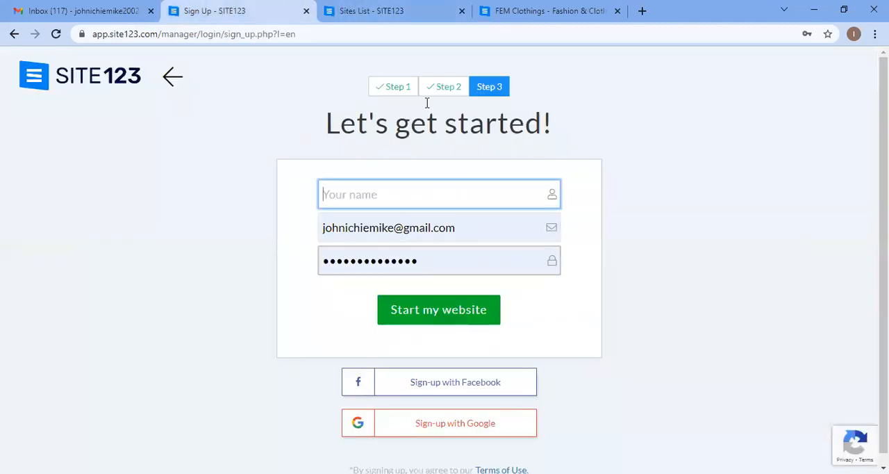
click(396, 10)
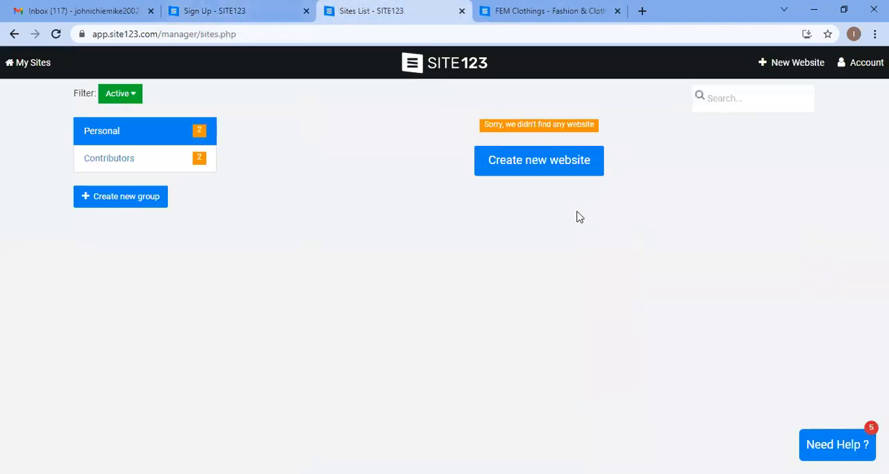
click(541, 162)
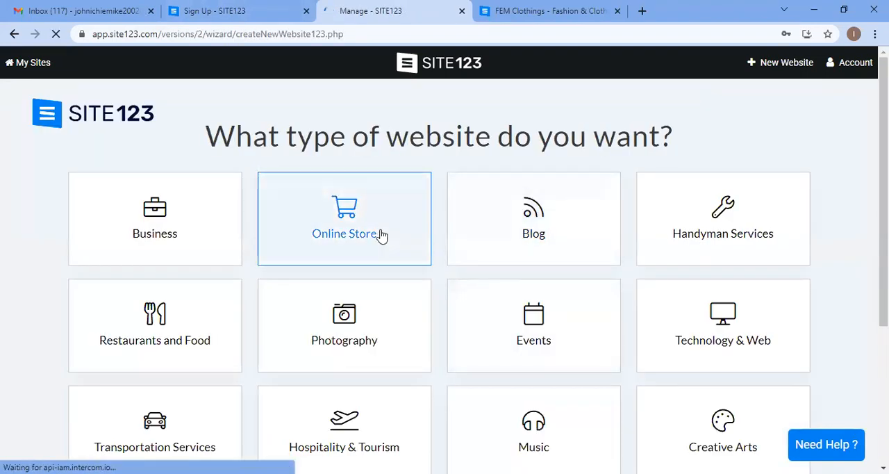
click(381, 236)
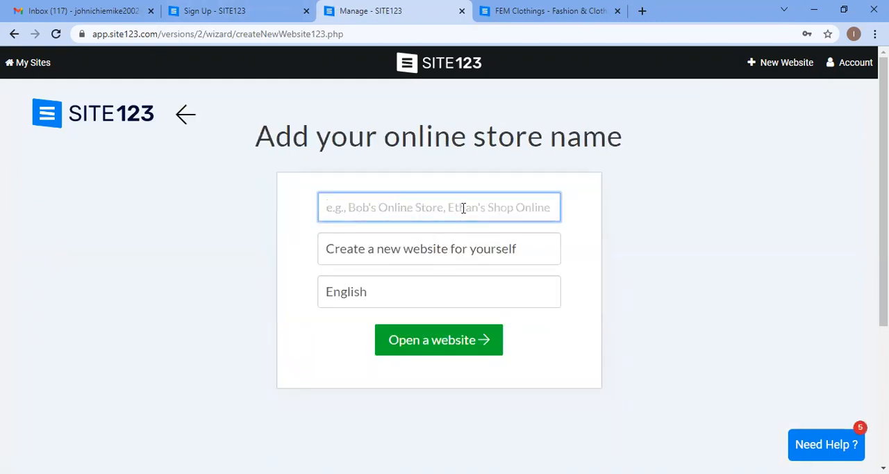
click(258, 8)
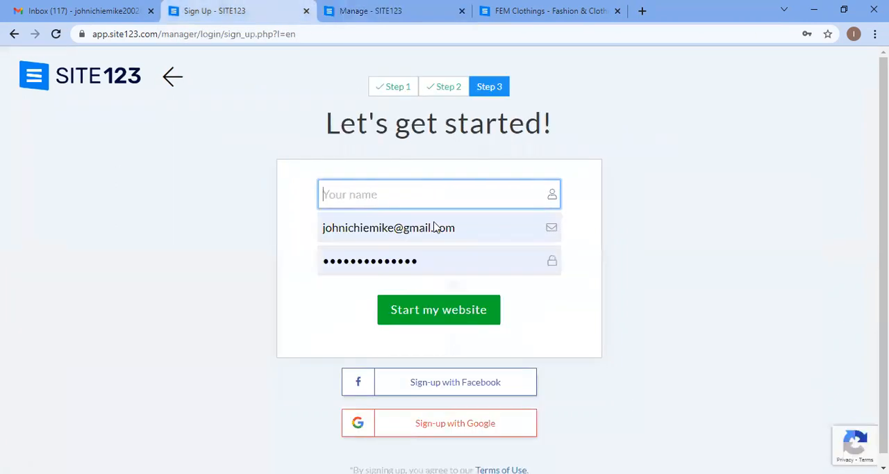
Step: Fill in the online store name from the autofill suggestion, keep it as a website for yourself, and open the website
click(369, 8)
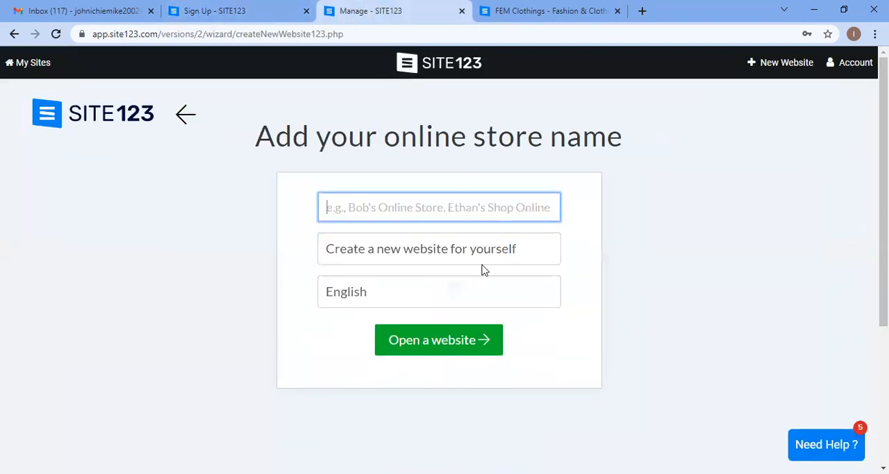
click(488, 209)
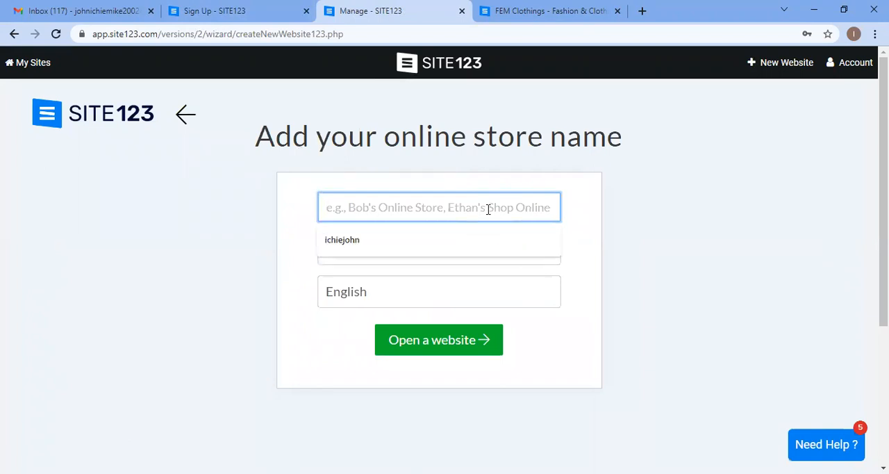
click(458, 249)
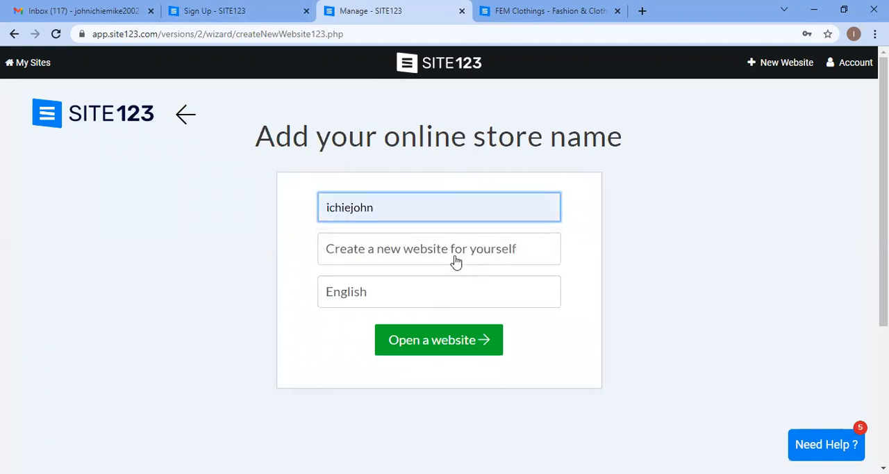
click(456, 261)
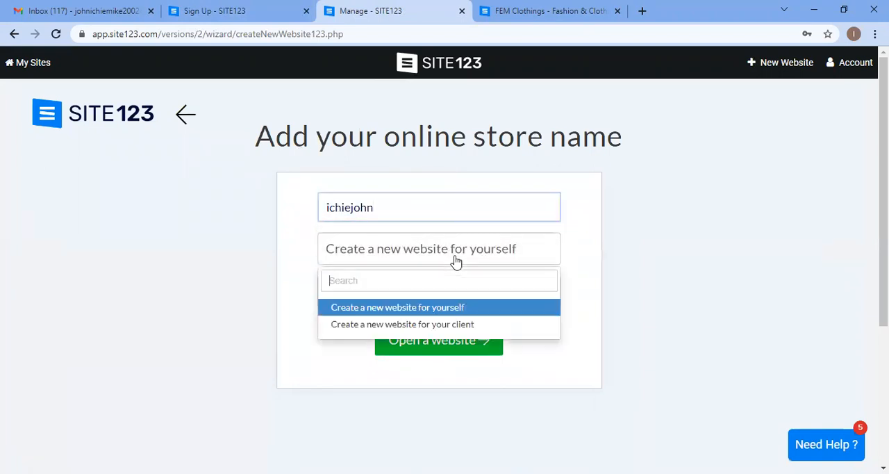
click(475, 309)
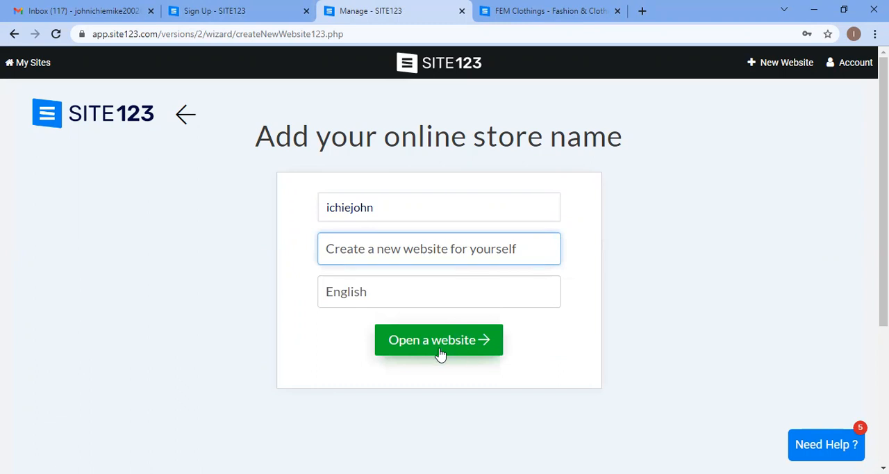
double_click(391, 138)
click(525, 146)
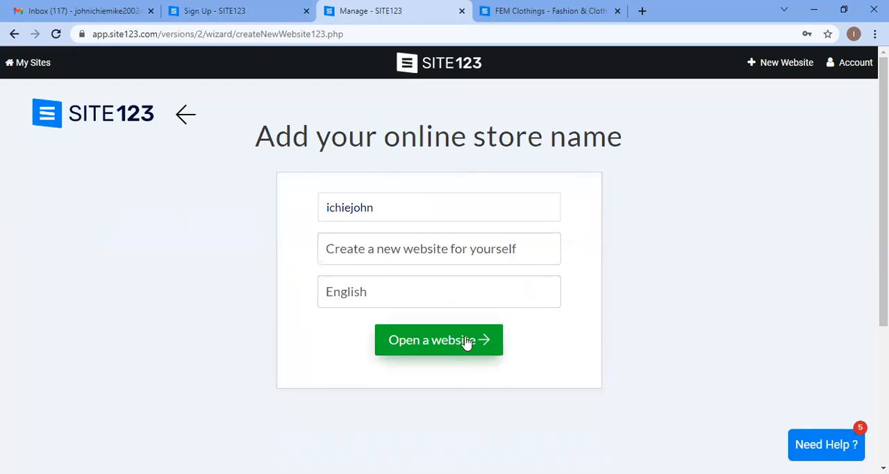
click(435, 351)
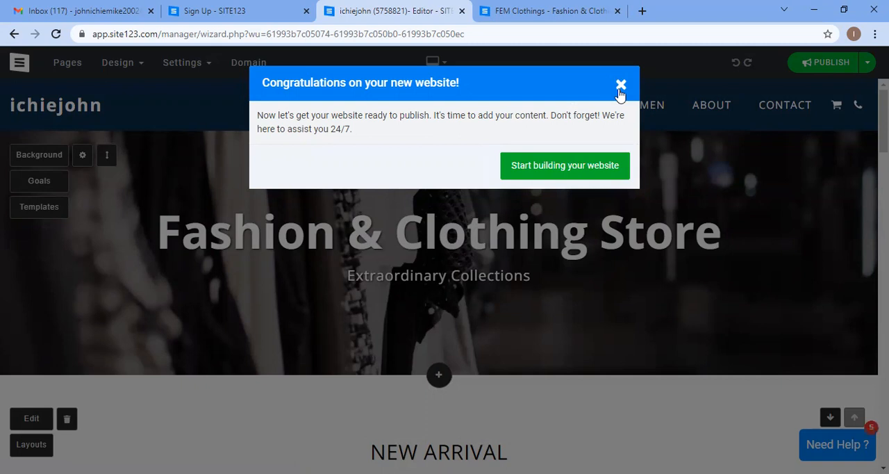
Step: Dismiss the welcome dialog and scroll through the new store template's homepage sections
click(582, 174)
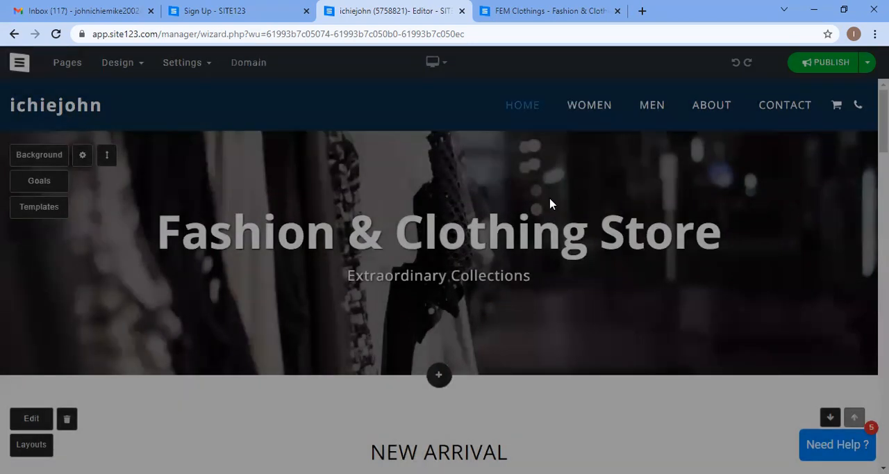
scroll(282, 153, down, 8)
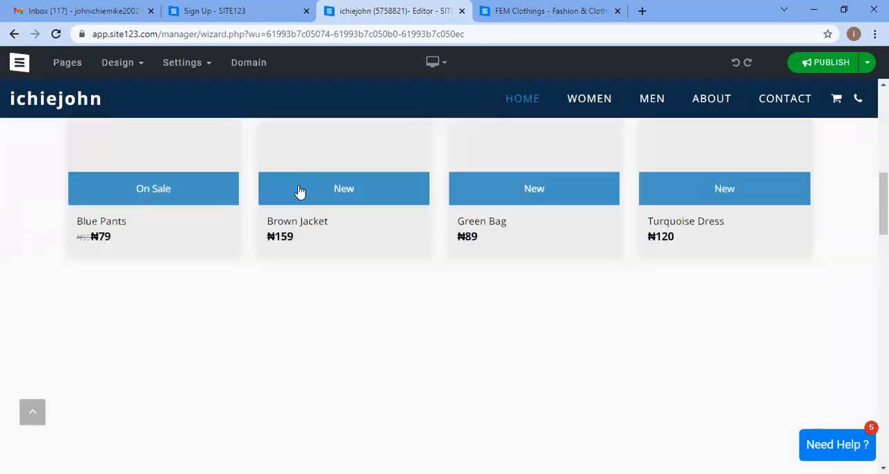
scroll(399, 236, down, 2)
scroll(400, 236, up, 3)
scroll(401, 237, down, 2)
scroll(402, 238, down, 15)
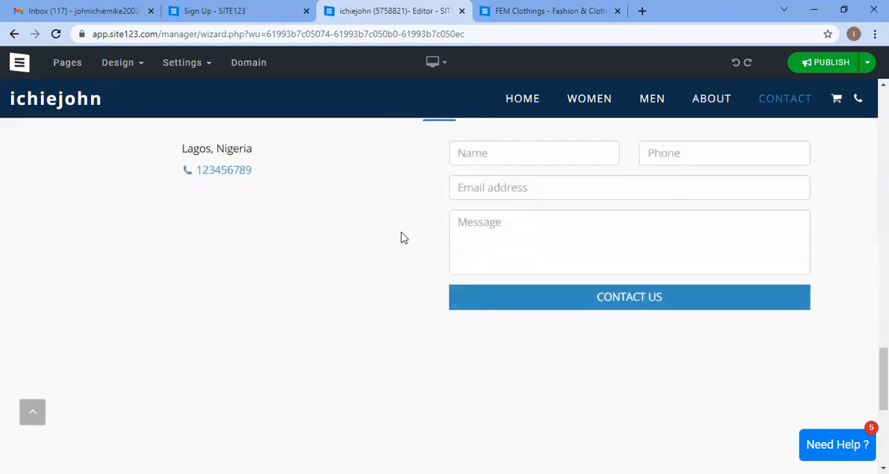
scroll(401, 238, up, 18)
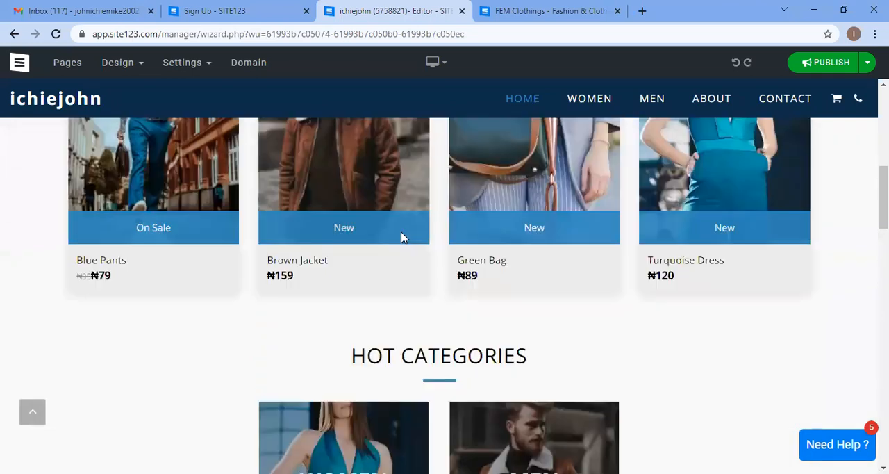
scroll(403, 238, up, 1)
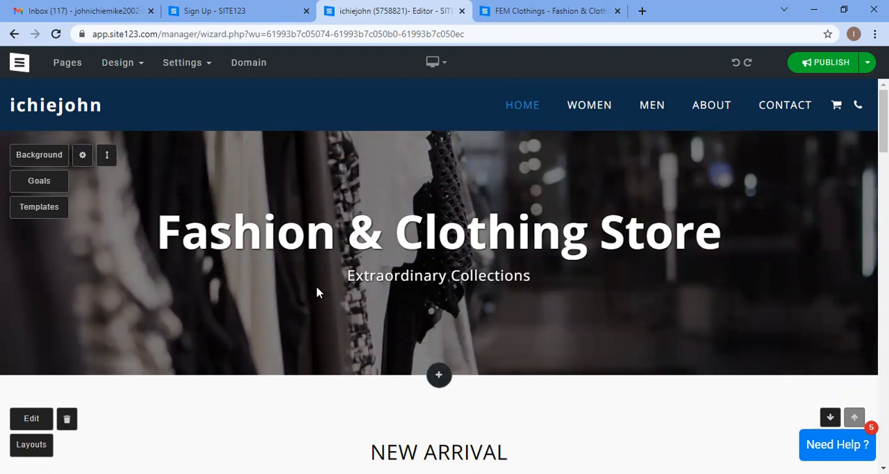
scroll(327, 295, down, 2)
scroll(331, 298, up, 2)
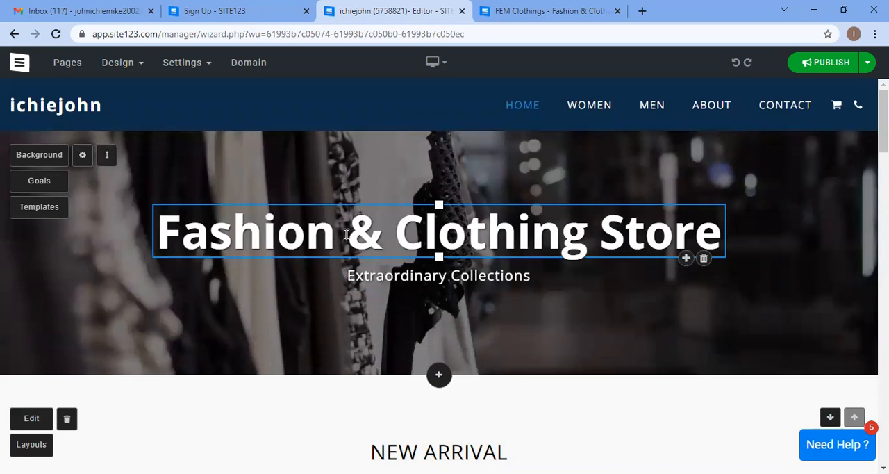
scroll(375, 234, down, 2)
scroll(368, 215, up, 1)
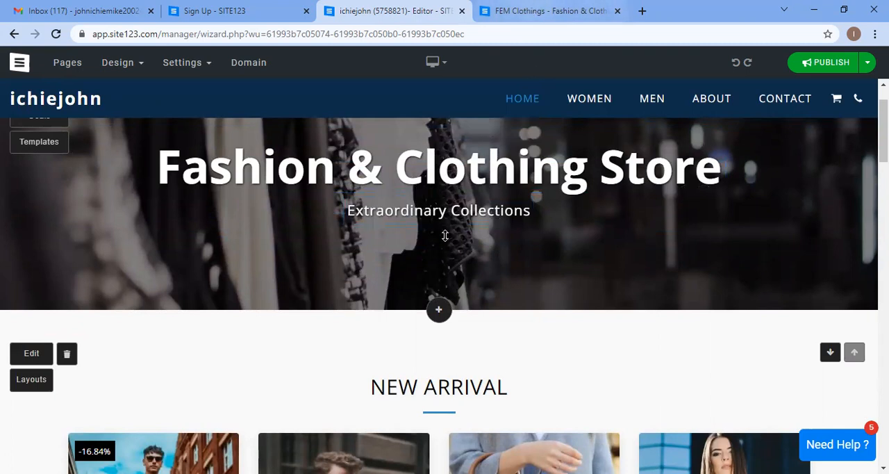
scroll(445, 235, up, 1)
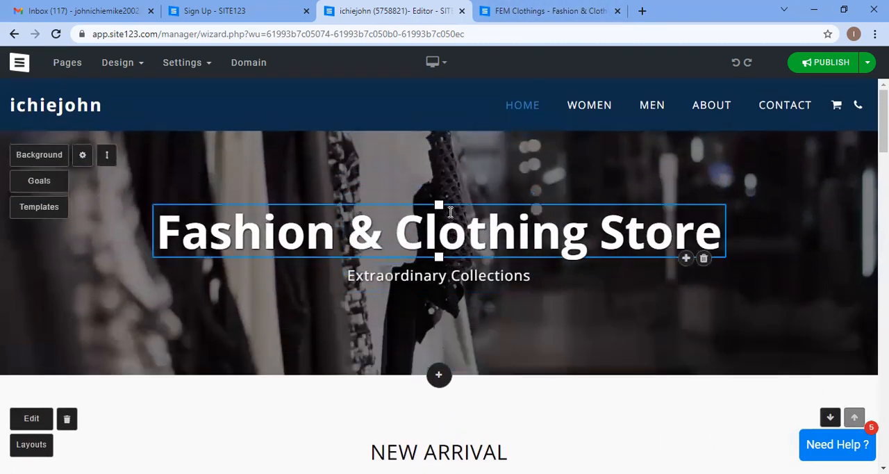
Step: Compare the new site in the editor with the published FEM Clothings site in the other tab
click(508, 9)
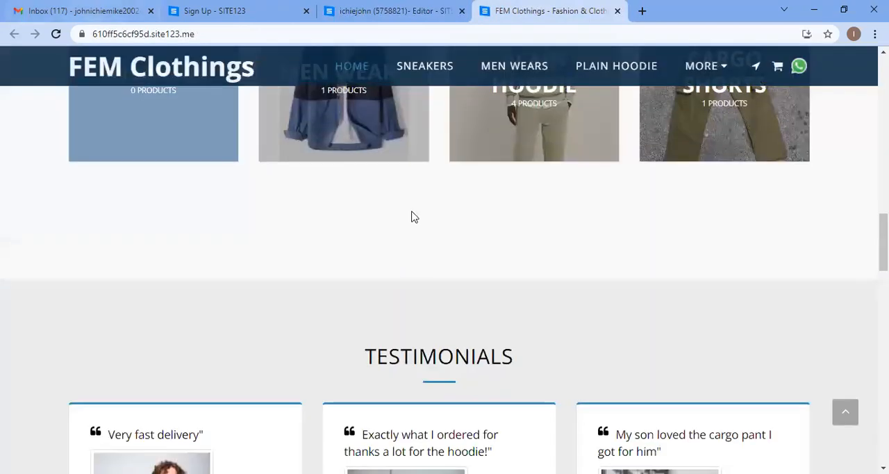
scroll(411, 217, up, 10)
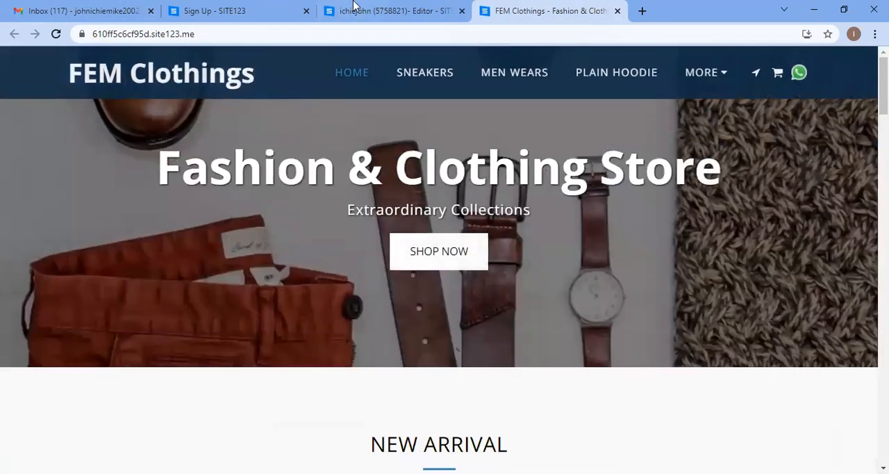
click(352, 9)
click(507, 11)
click(368, 9)
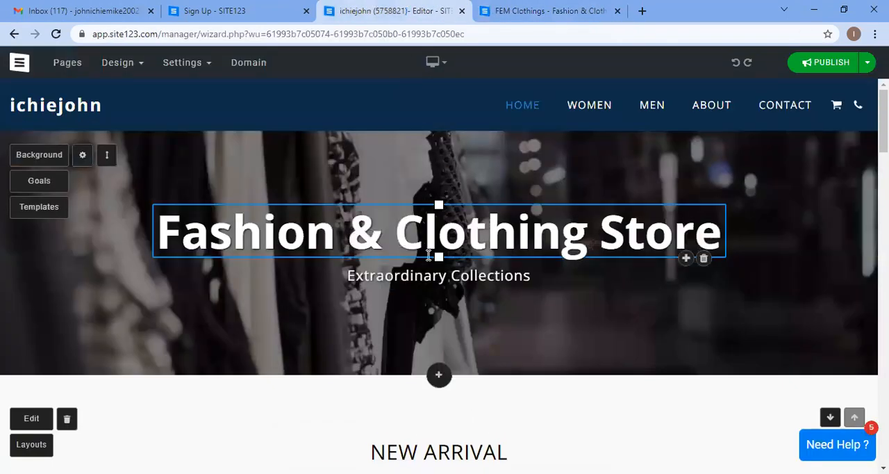
click(567, 6)
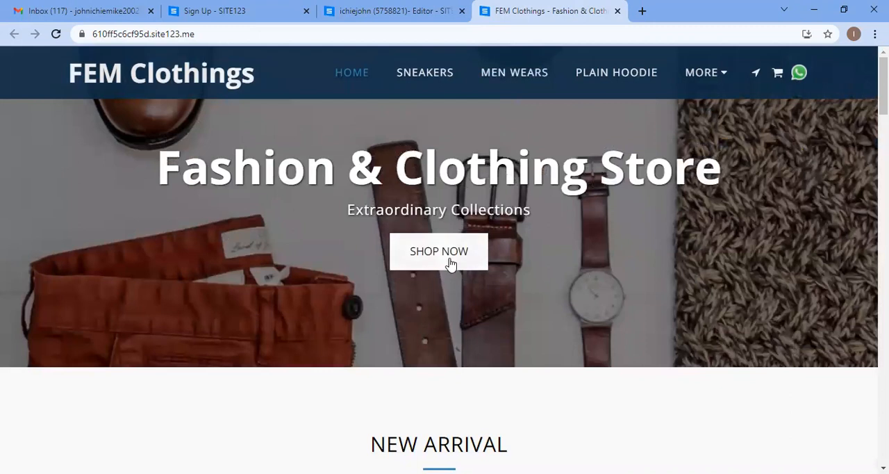
click(396, 8)
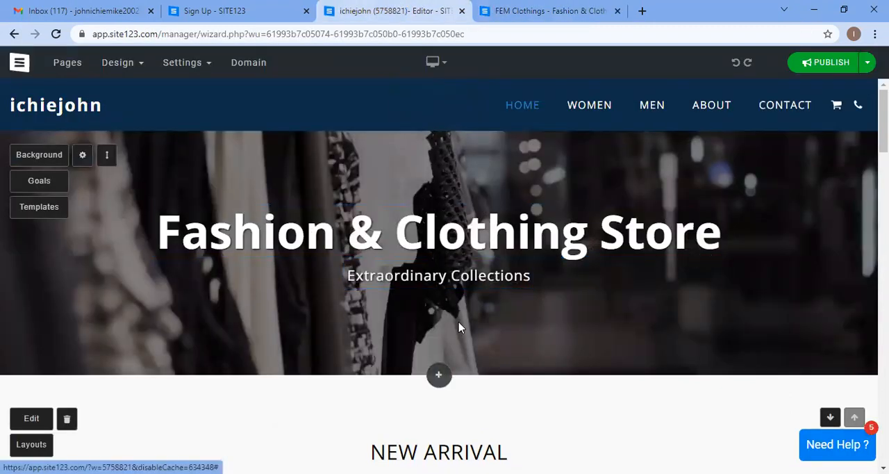
Step: Scroll down the homepage, open the add-section dialog, browse its categories, and close it without adding anything
scroll(598, 220, down, 5)
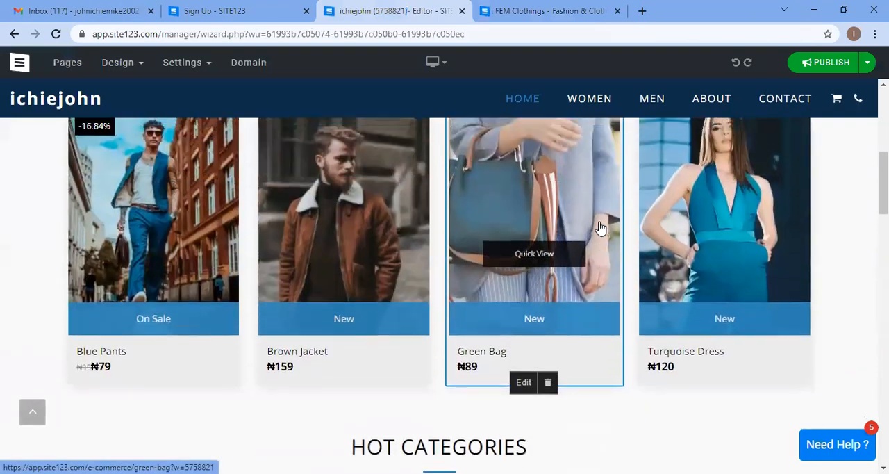
scroll(444, 263, down, 3)
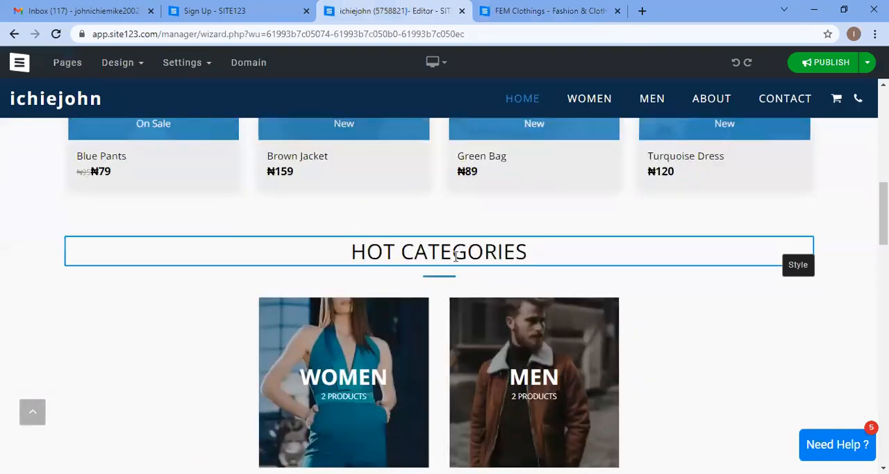
scroll(552, 253, down, 3)
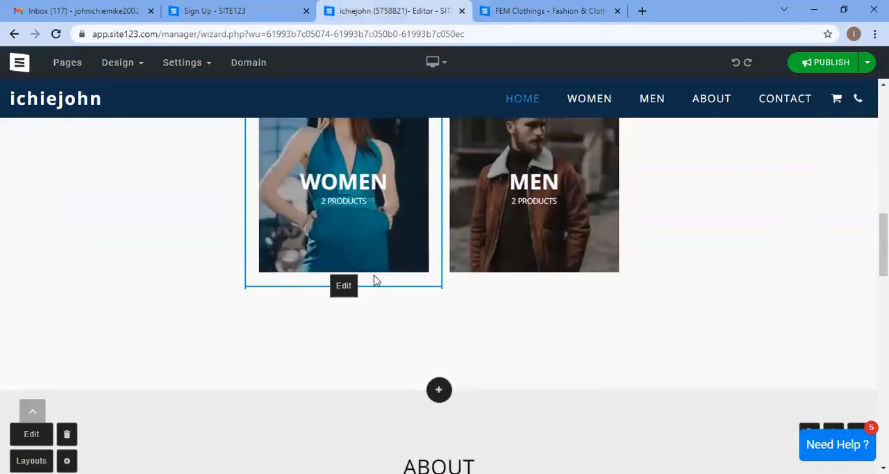
scroll(388, 293, down, 2)
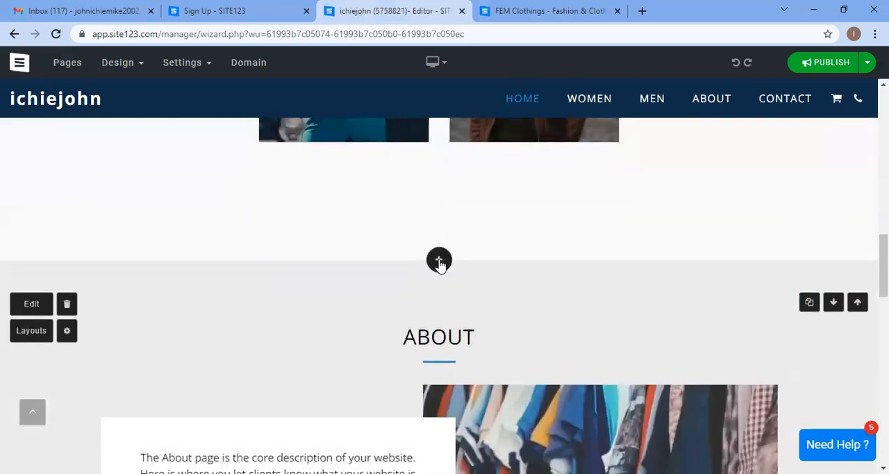
click(438, 260)
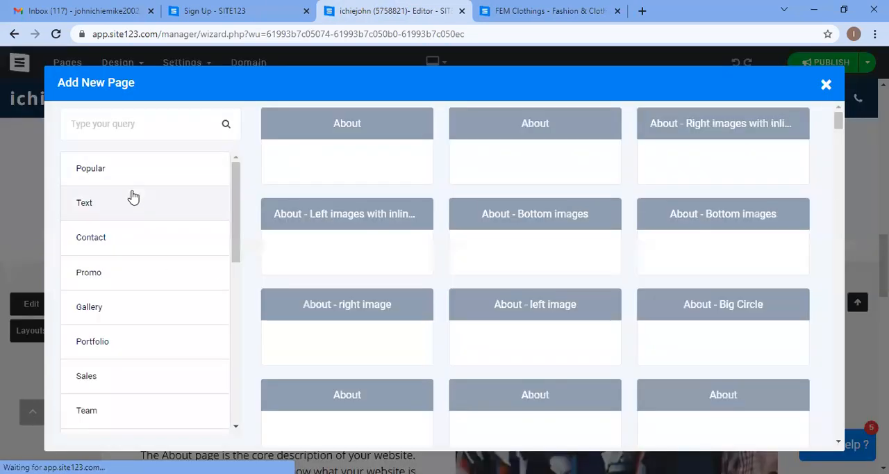
click(117, 179)
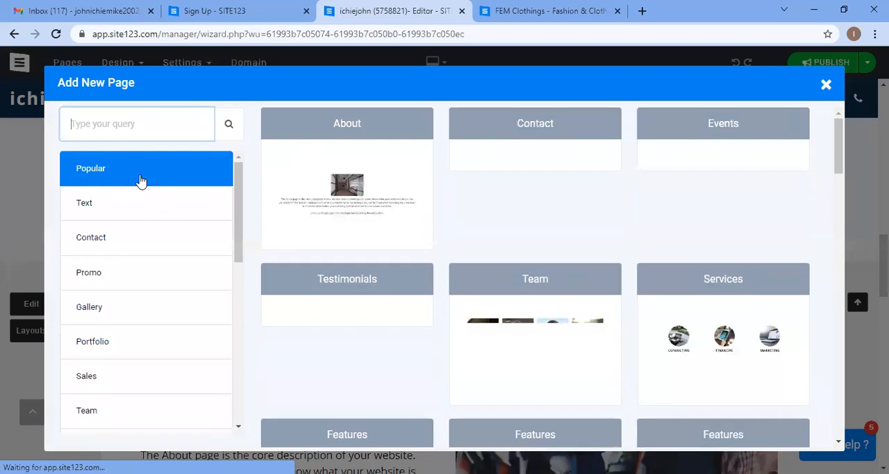
scroll(173, 241, down, 2)
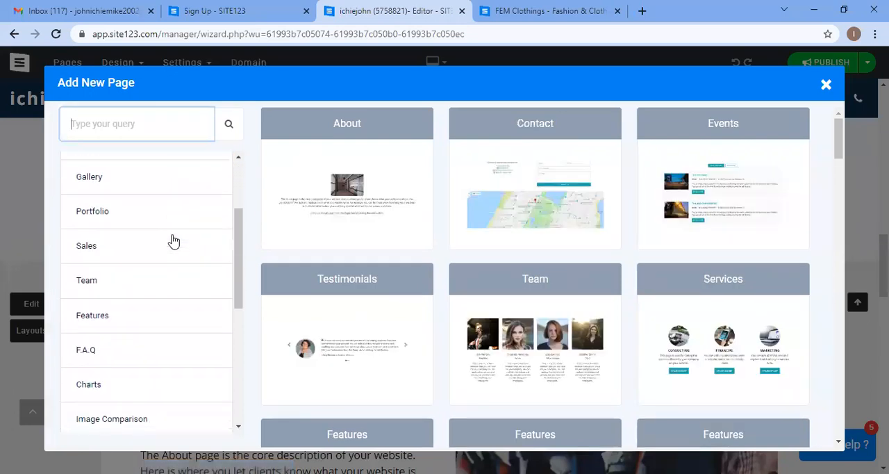
scroll(175, 253, down, 5)
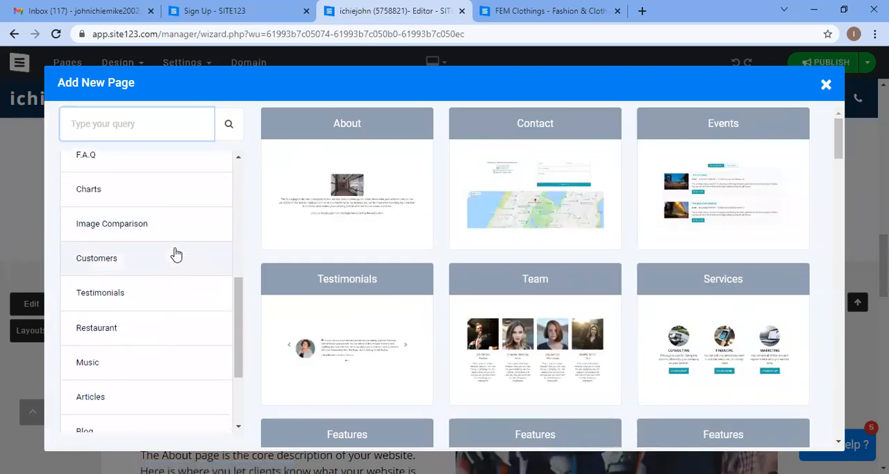
click(826, 85)
Step: Scroll back to the homepage banner, select its title and subtitle, and open the banner's Background settings
scroll(430, 260, up, 5)
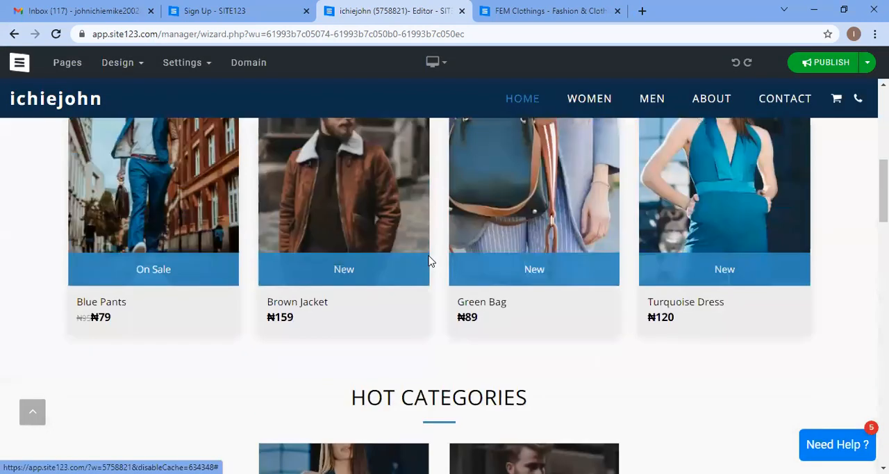
scroll(429, 261, up, 5)
click(489, 244)
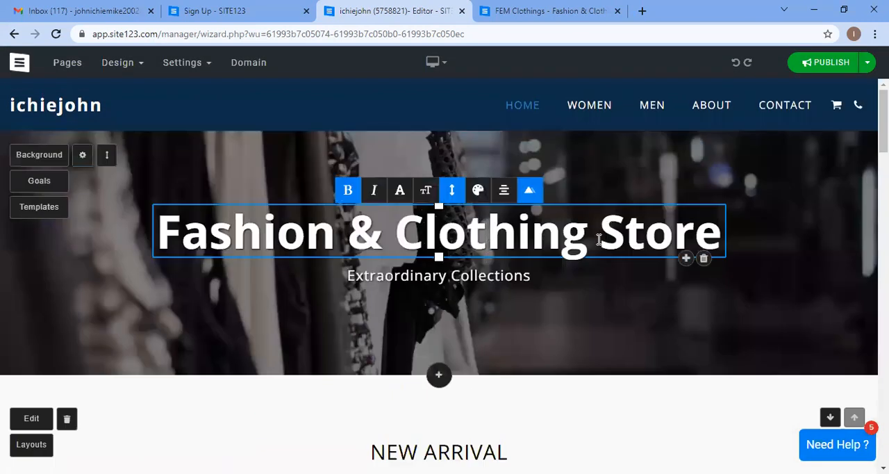
click(532, 278)
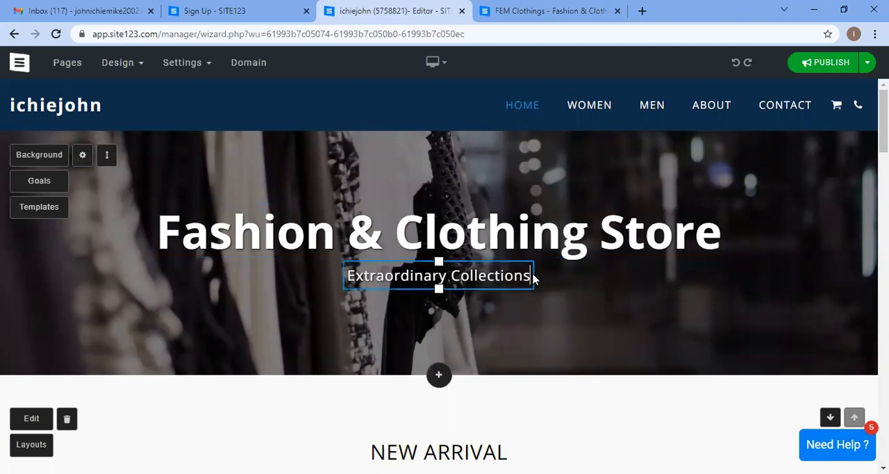
click(286, 314)
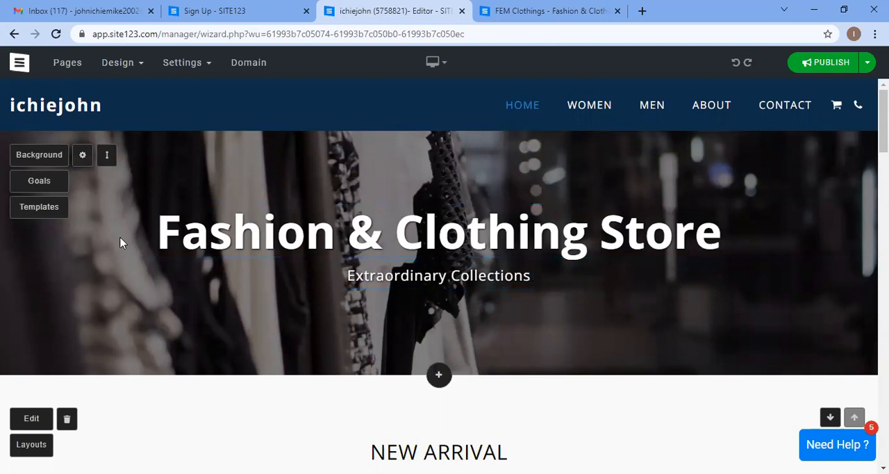
click(40, 155)
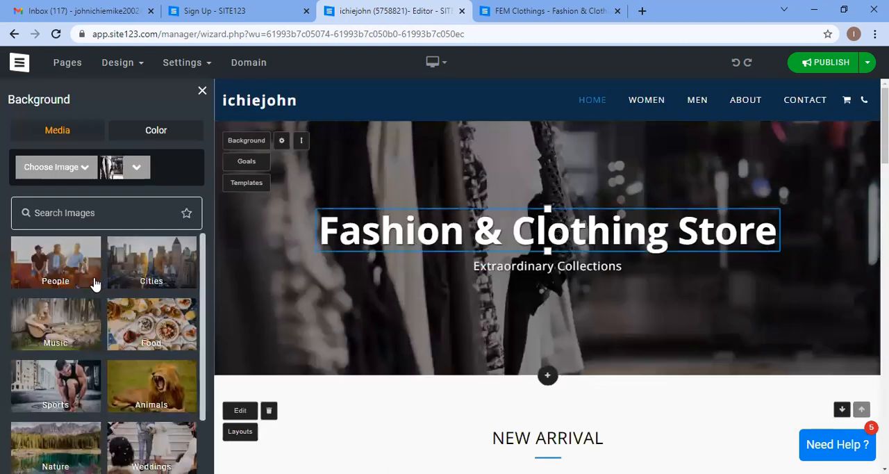
Step: Browse the People category of background images in the image library
scroll(74, 270, down, 1)
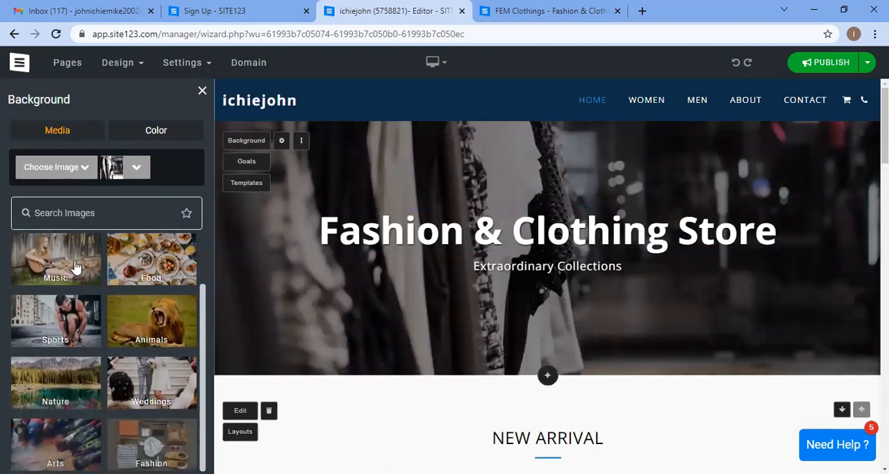
scroll(74, 271, up, 1)
click(69, 277)
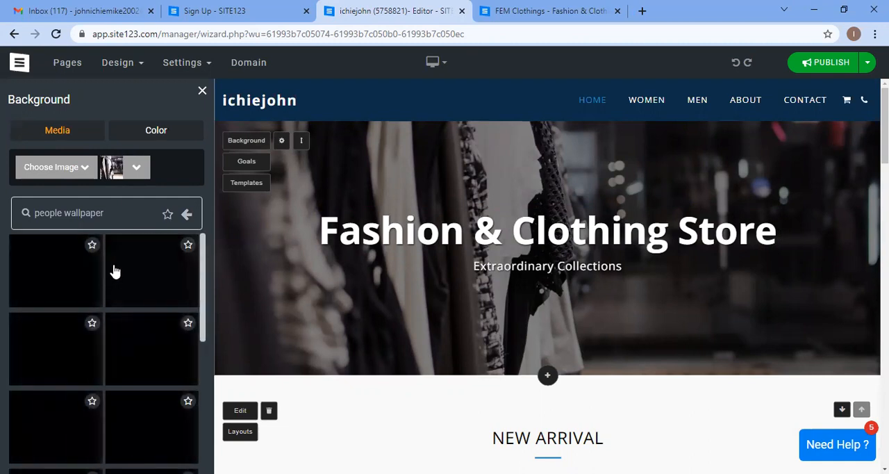
scroll(115, 271, down, 1)
scroll(139, 269, down, 2)
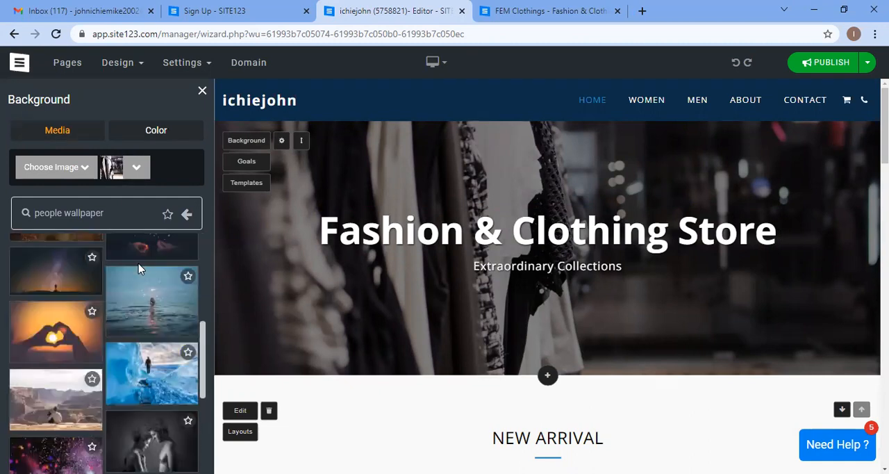
scroll(142, 308, up, 5)
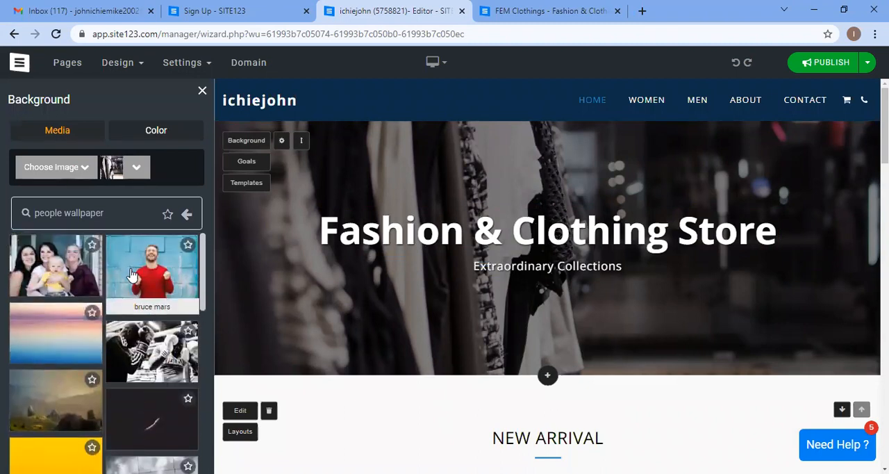
Step: Open a new tab, search Google for unsplash, and open the Unsplash website
click(643, 12)
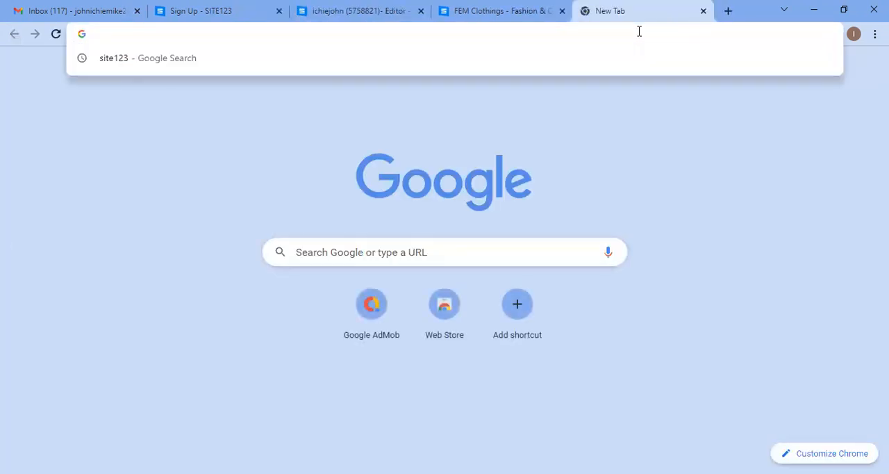
text(unspal)
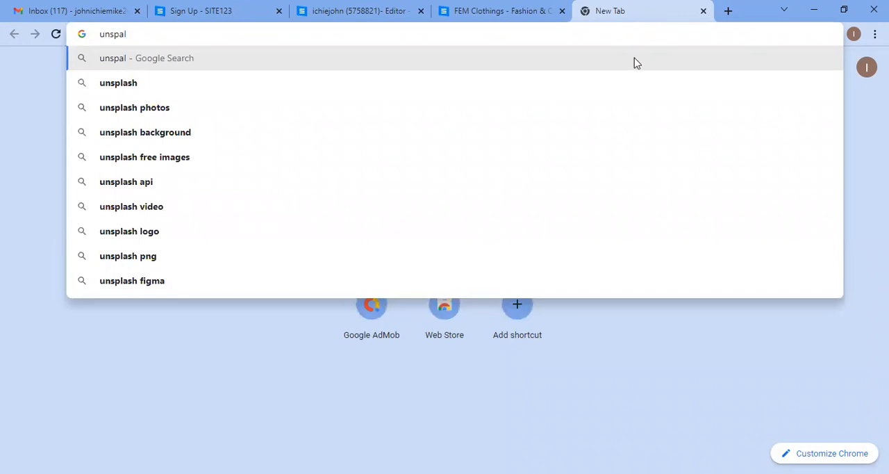
click(616, 84)
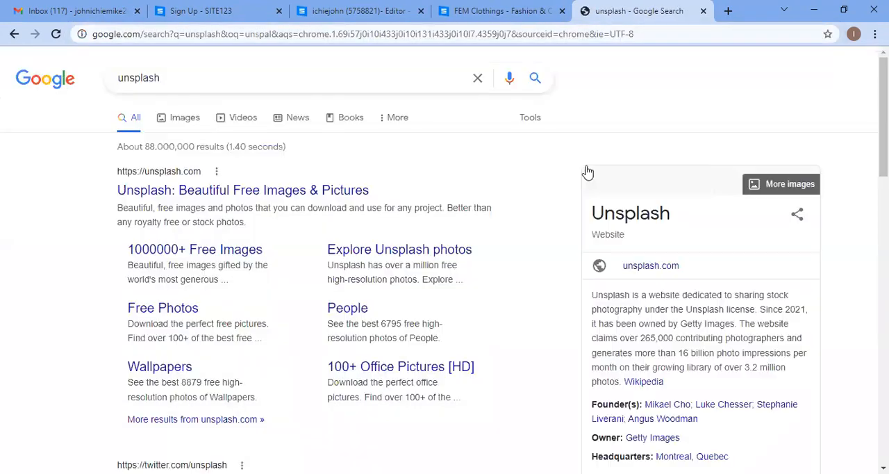
click(314, 191)
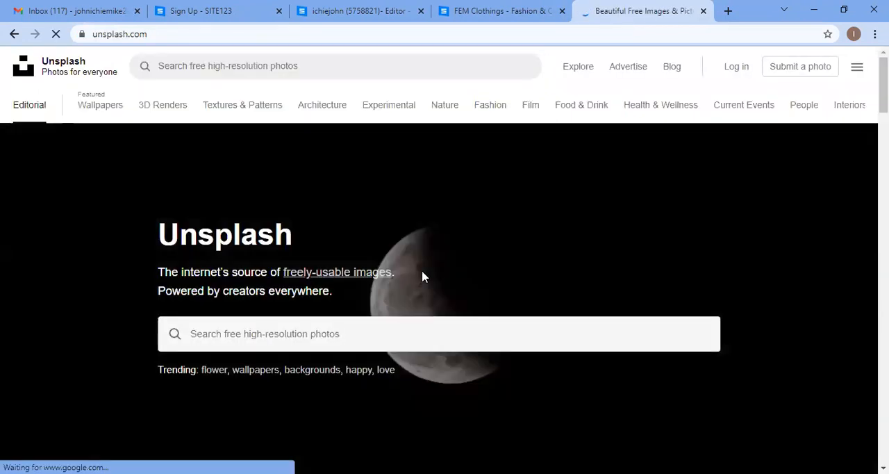
Step: Search Unsplash for clothing photos and scroll through the results
click(550, 9)
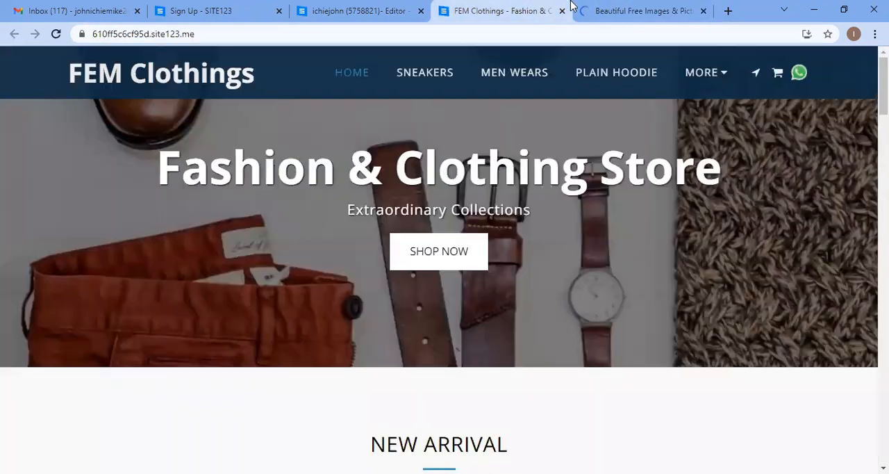
click(621, 5)
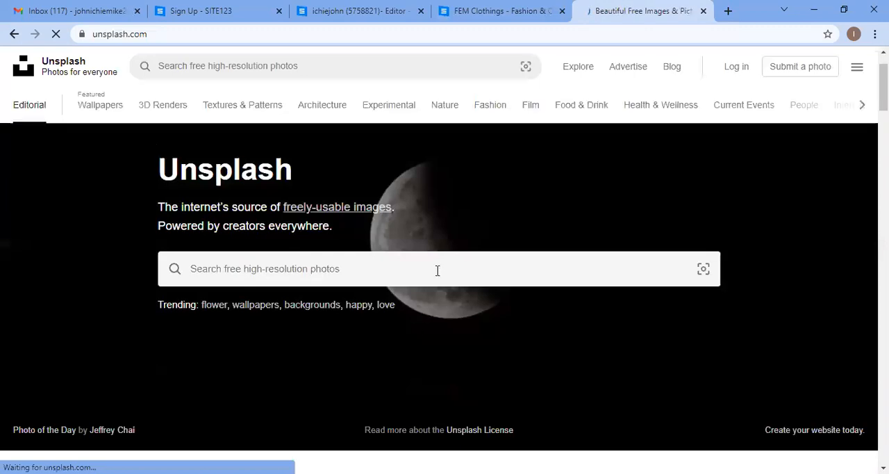
click(441, 267)
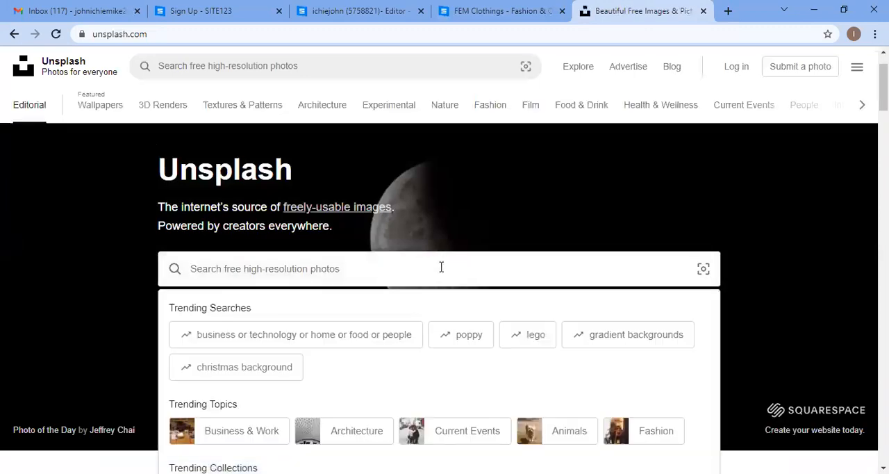
text(clothing)
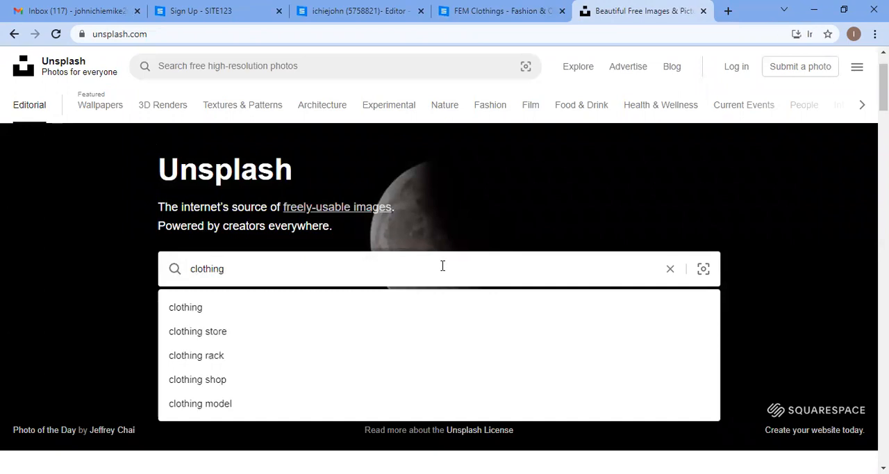
key(Return)
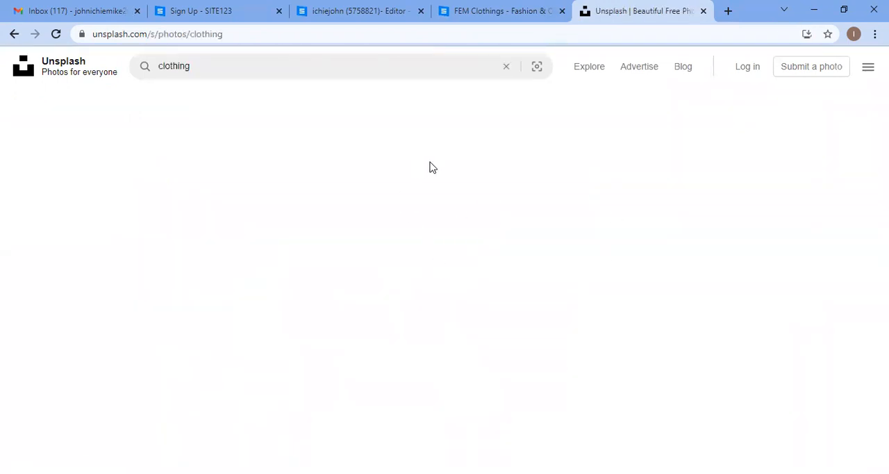
scroll(318, 202, down, 4)
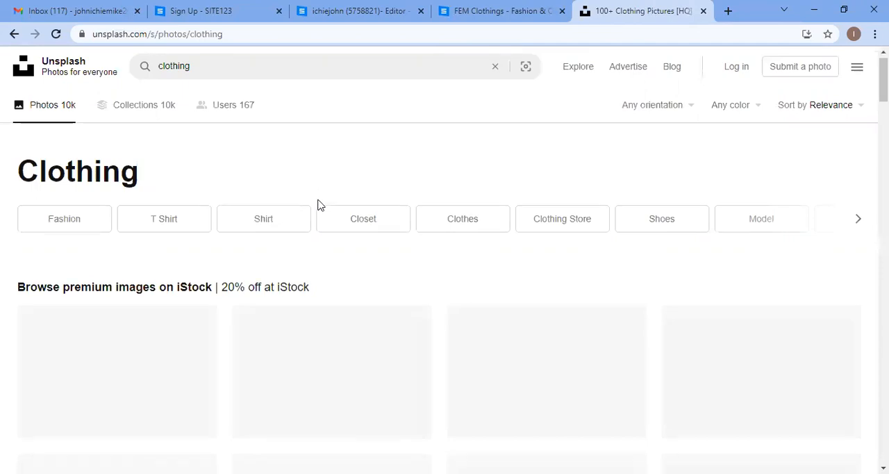
scroll(500, 216, up, 1)
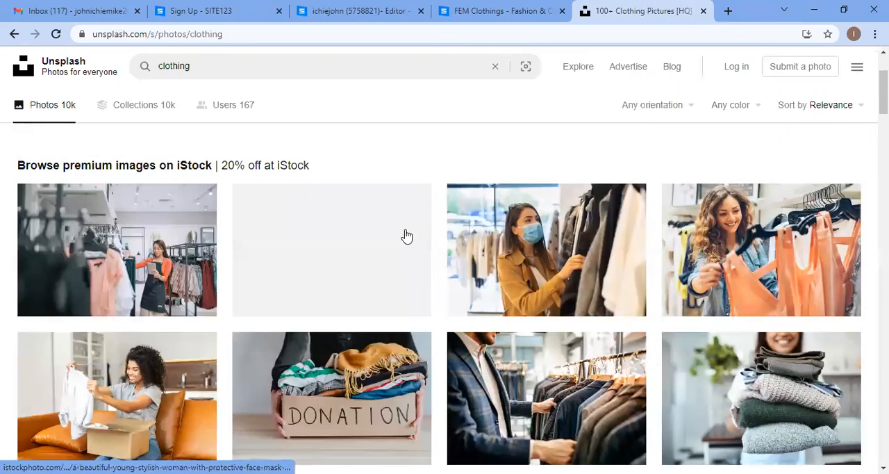
scroll(375, 230, down, 1)
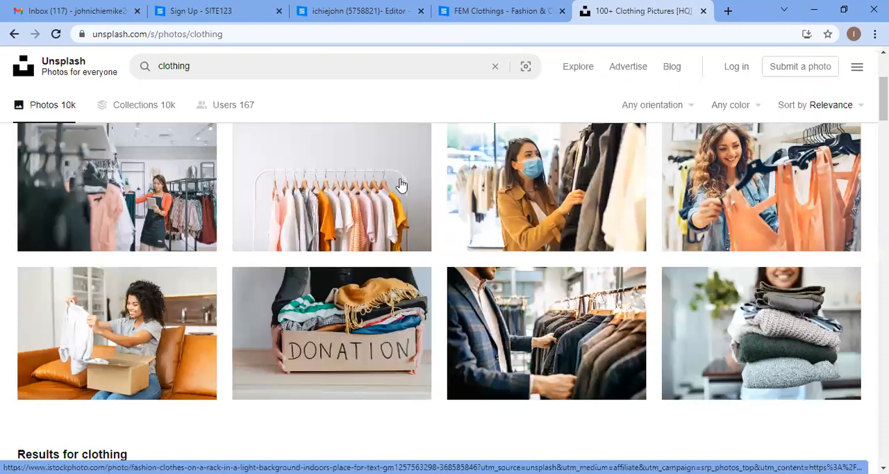
click(377, 10)
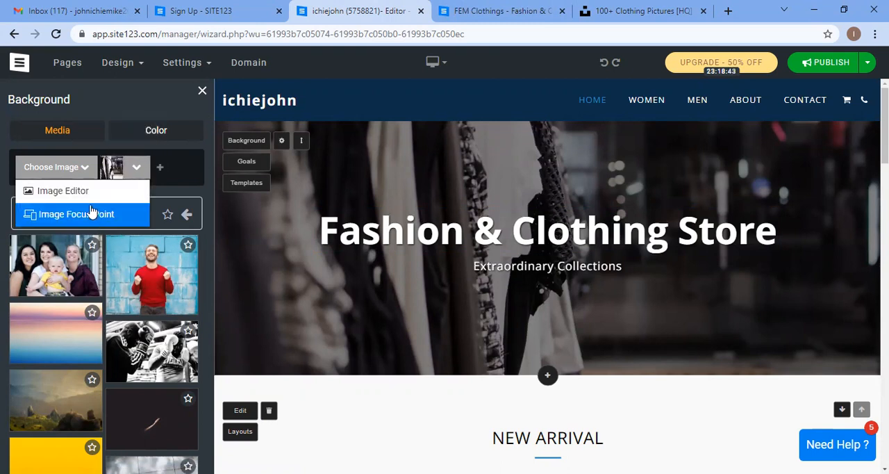
click(80, 170)
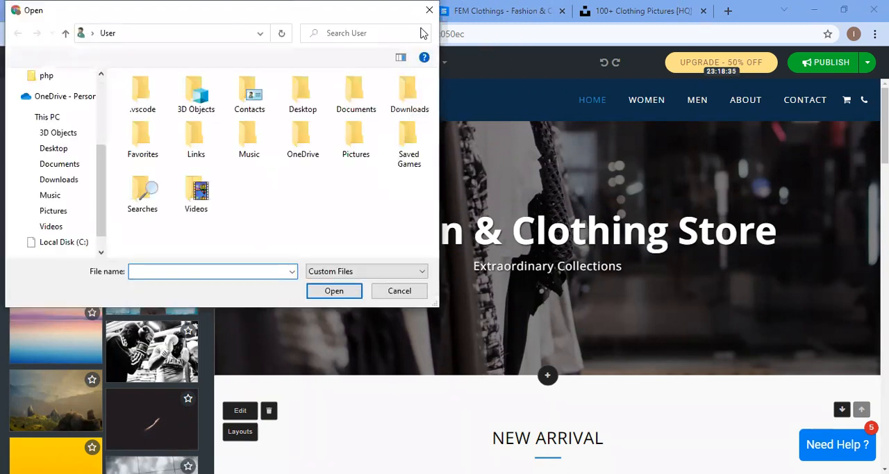
click(427, 10)
Step: Browse the Unsplash clothing results and download the photo of a smiling woman in a black hat against yellow
click(474, 5)
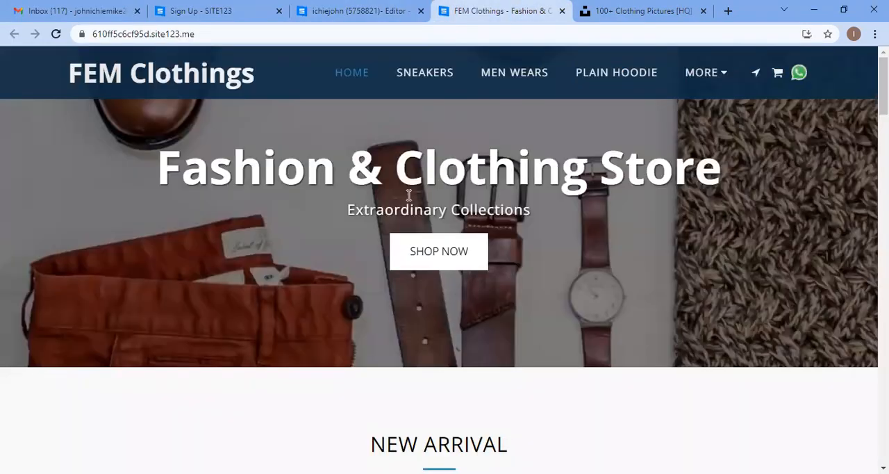
click(594, 10)
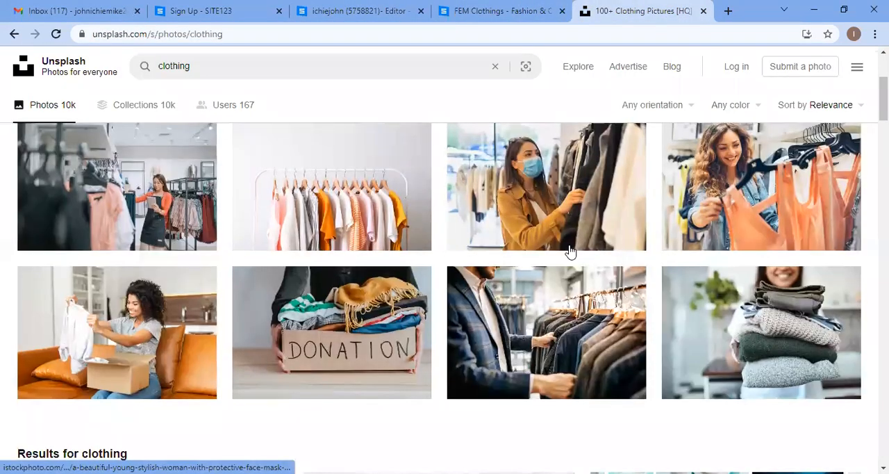
scroll(503, 273, down, 3)
scroll(394, 344, down, 2)
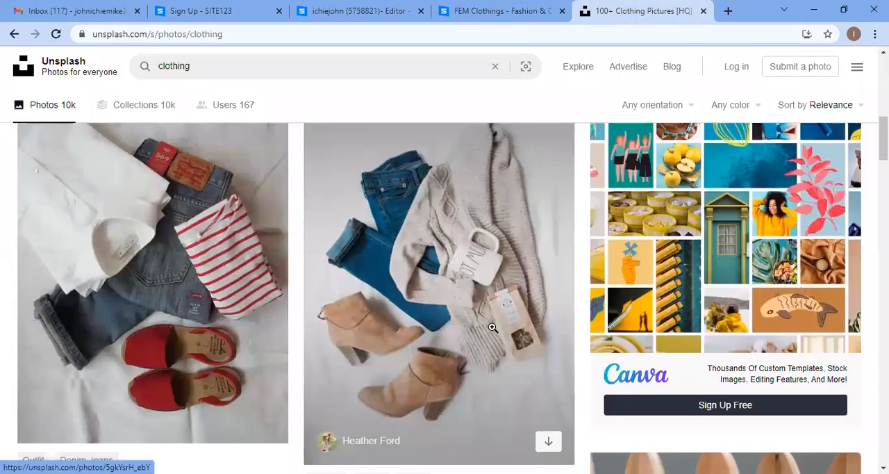
scroll(493, 328, down, 5)
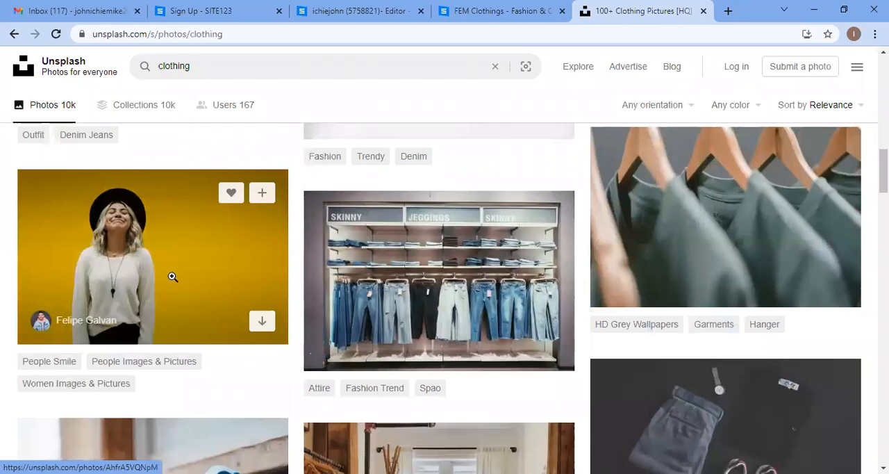
scroll(303, 265, down, 2)
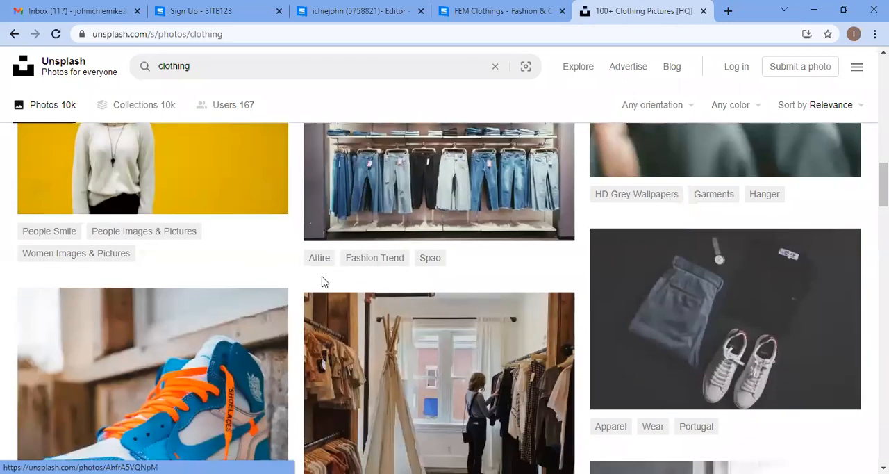
scroll(498, 275, down, 2)
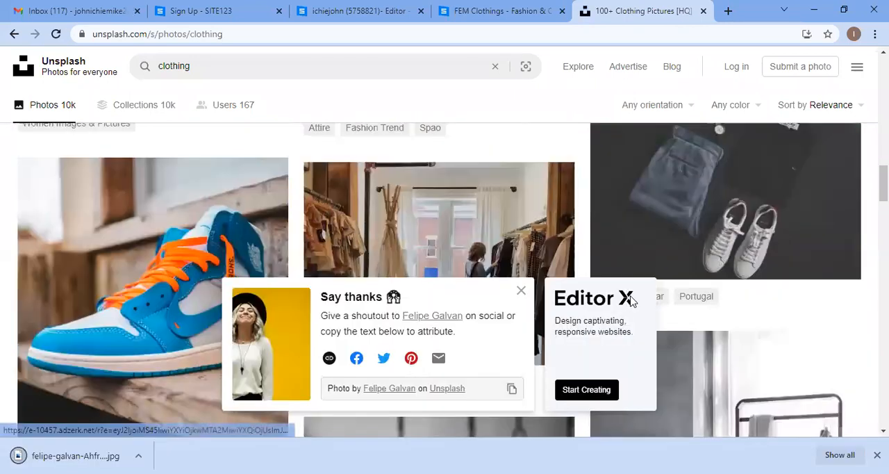
Step: Close the accidentally opened advertisement tabs and the photo attribution popup
click(649, 269)
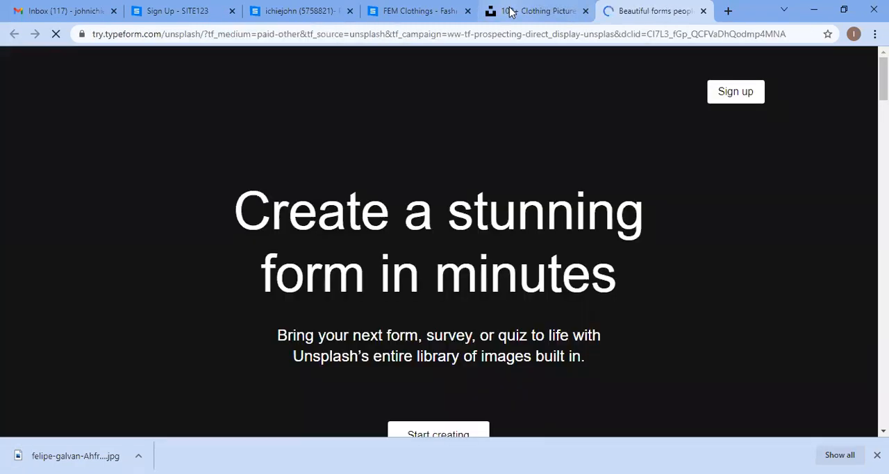
click(510, 11)
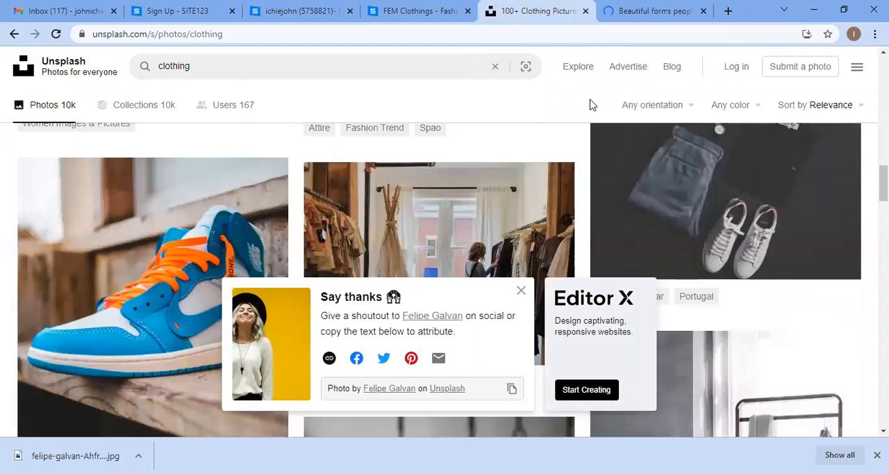
click(626, 290)
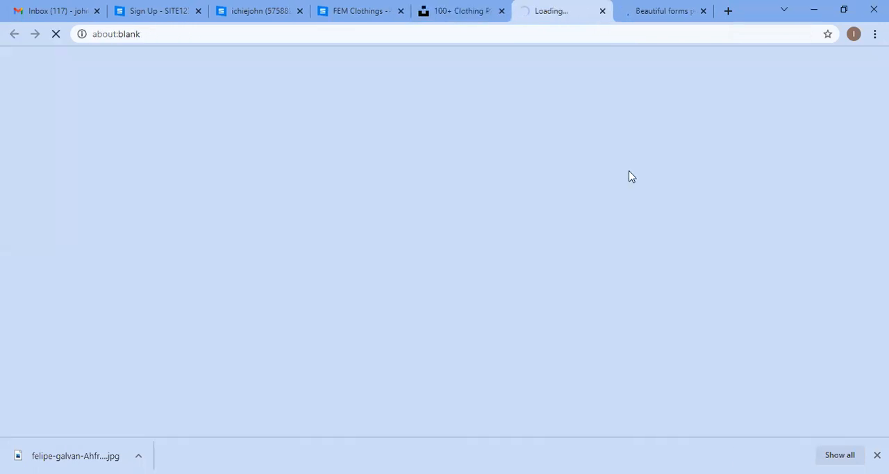
click(602, 10)
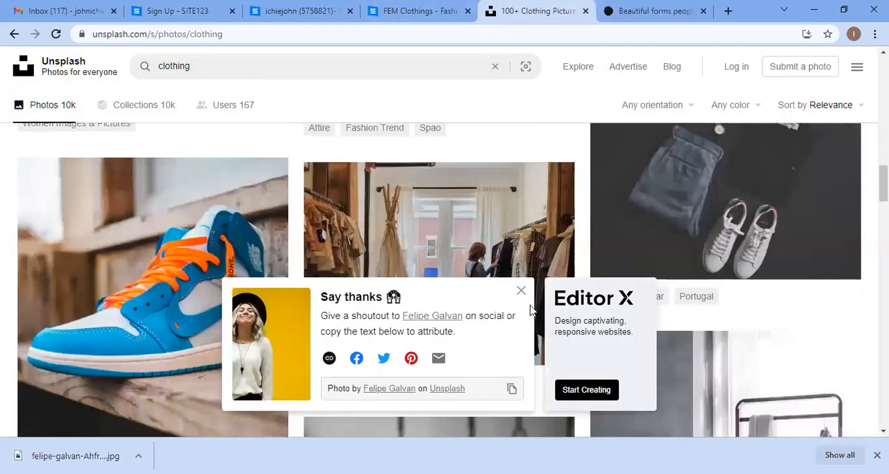
click(521, 290)
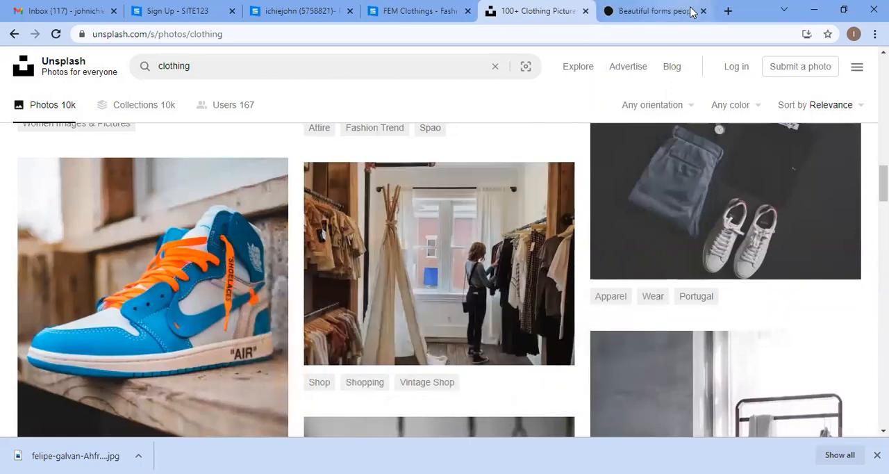
click(703, 10)
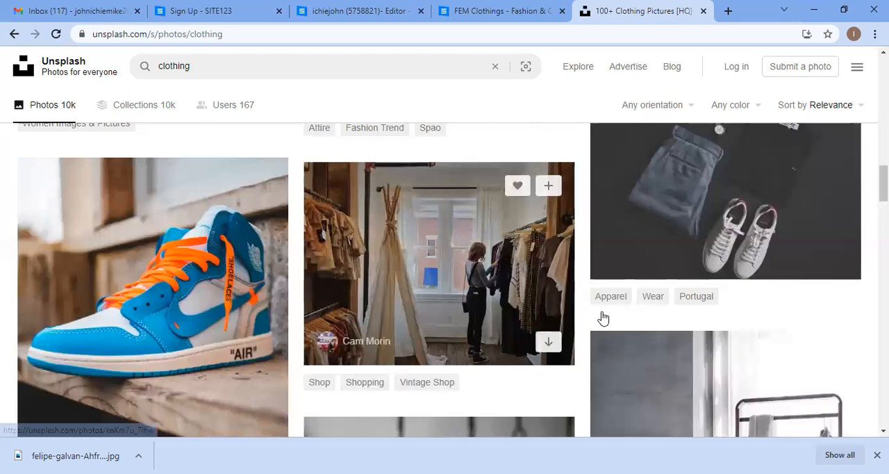
Step: Browse the FEM Clothings reference store homepage, including its banner, new arrivals and hot categories
scroll(602, 260, up, 3)
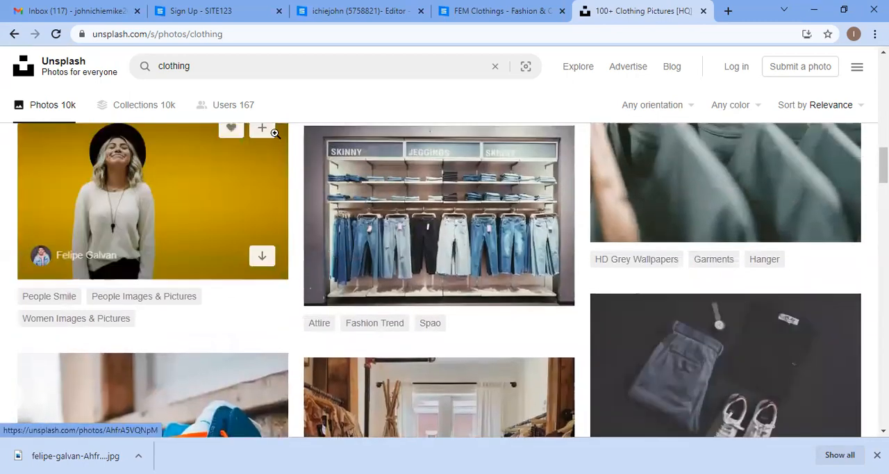
click(502, 10)
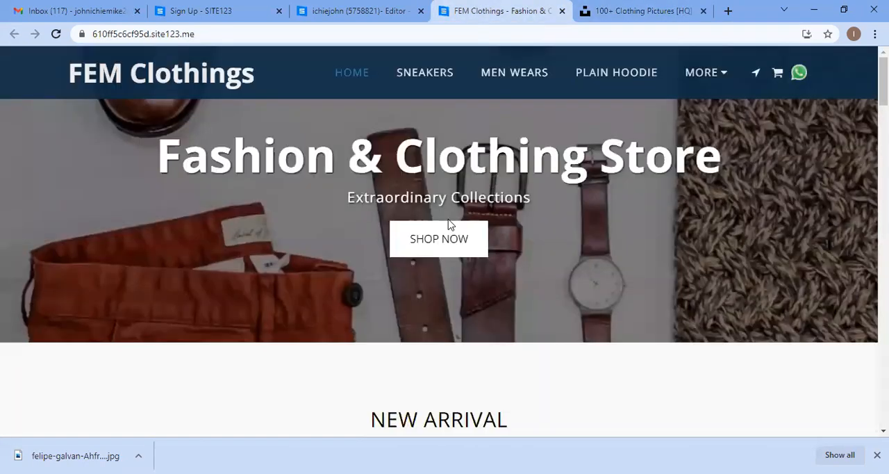
scroll(528, 222, down, 3)
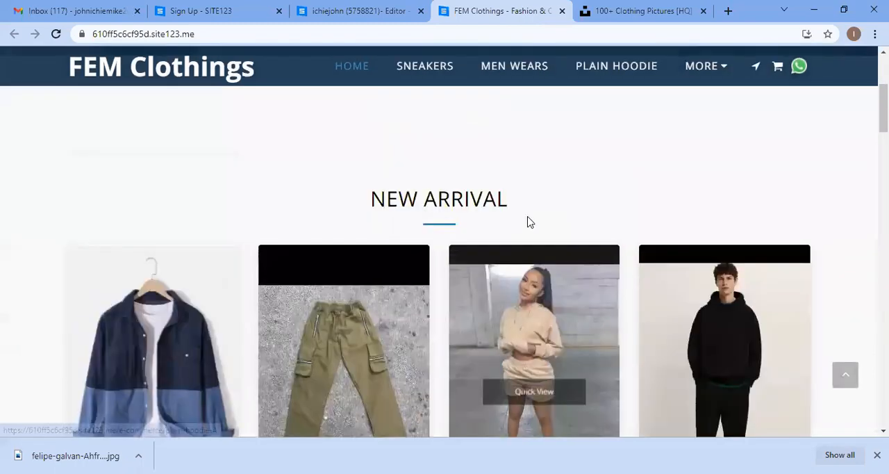
scroll(528, 221, up, 3)
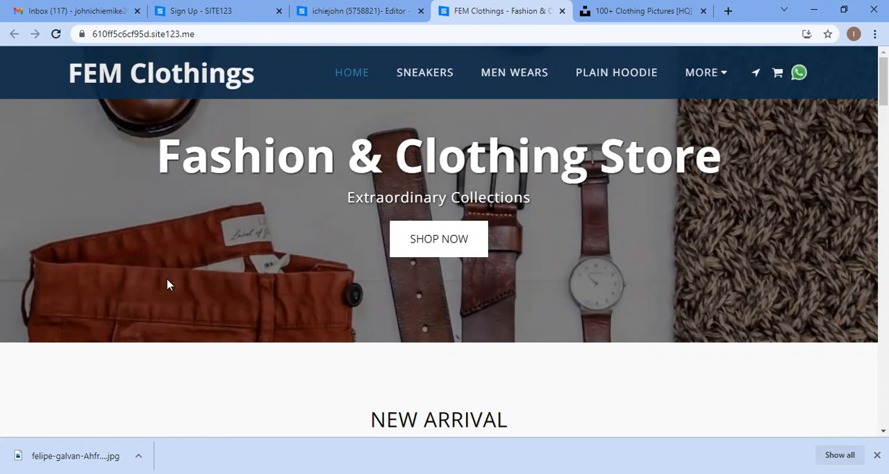
scroll(266, 309, down, 5)
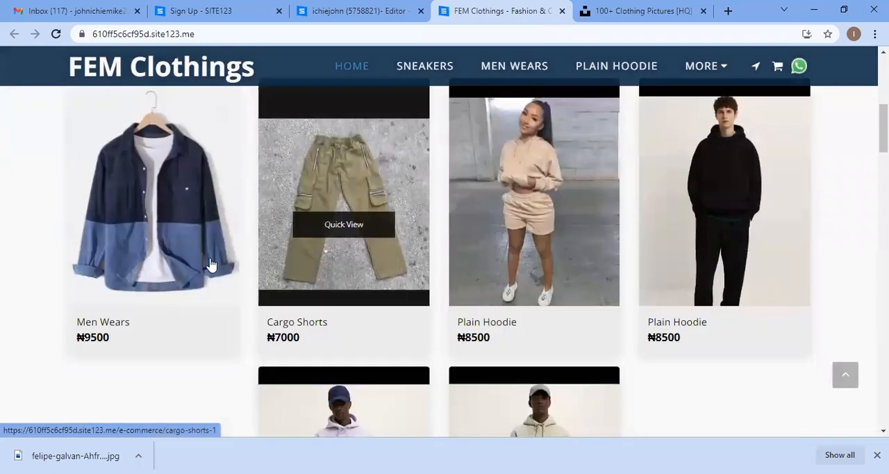
scroll(426, 285, down, 10)
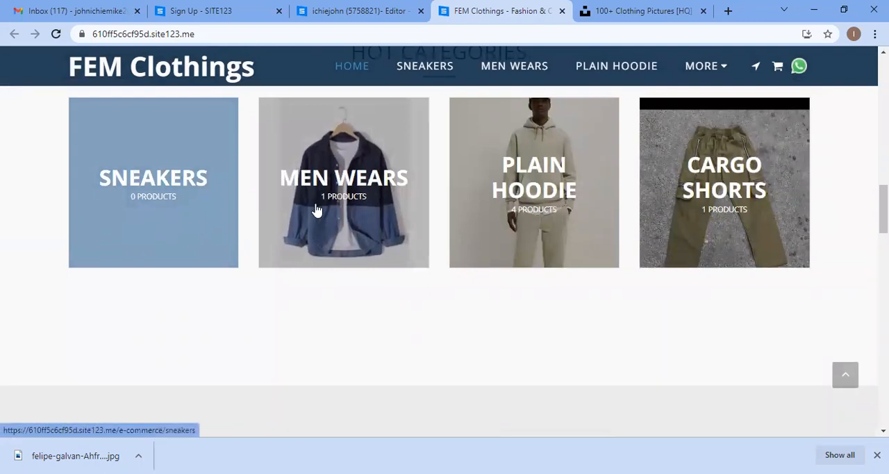
scroll(415, 278, up, 5)
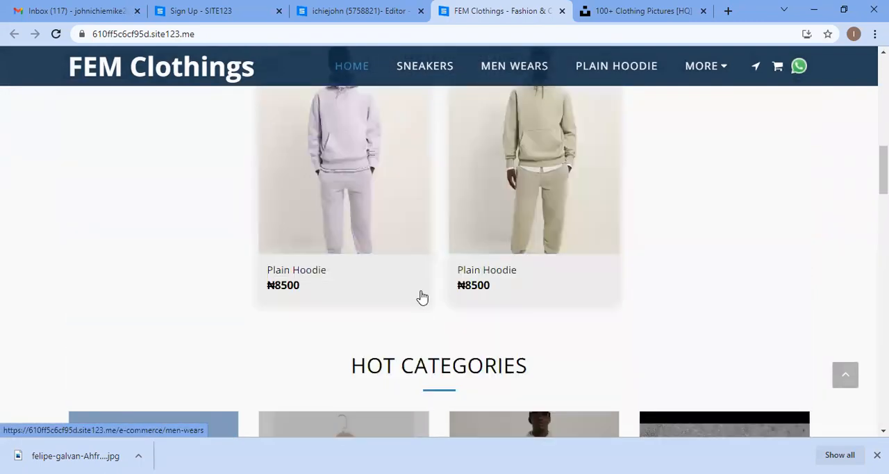
scroll(295, 269, up, 10)
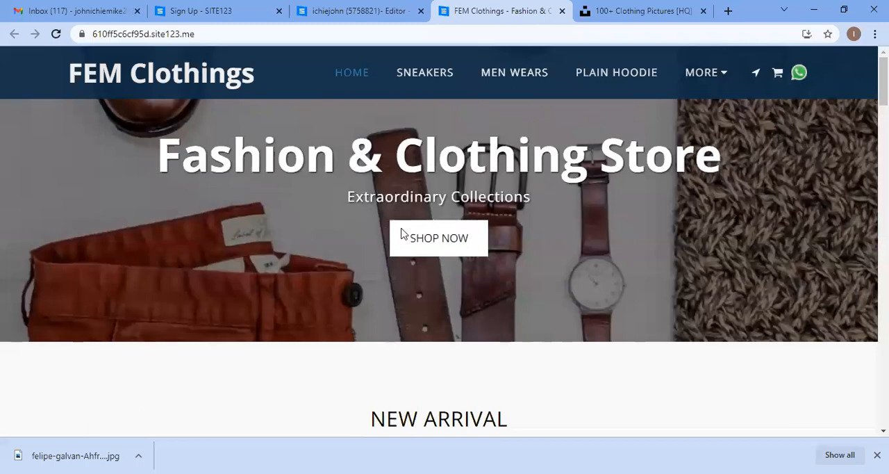
scroll(401, 236, down, 5)
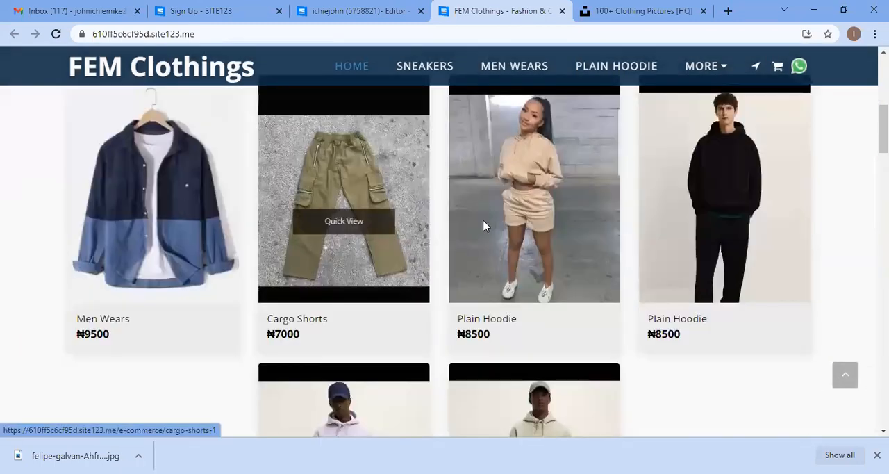
scroll(378, 241, up, 5)
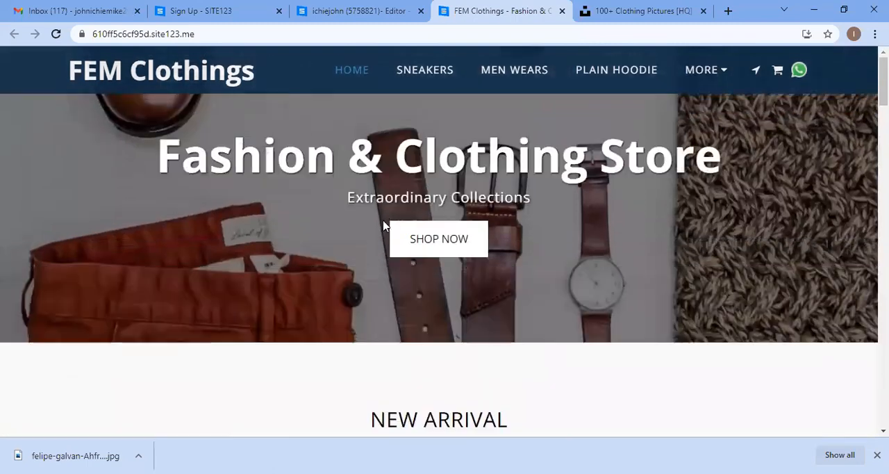
click(595, 5)
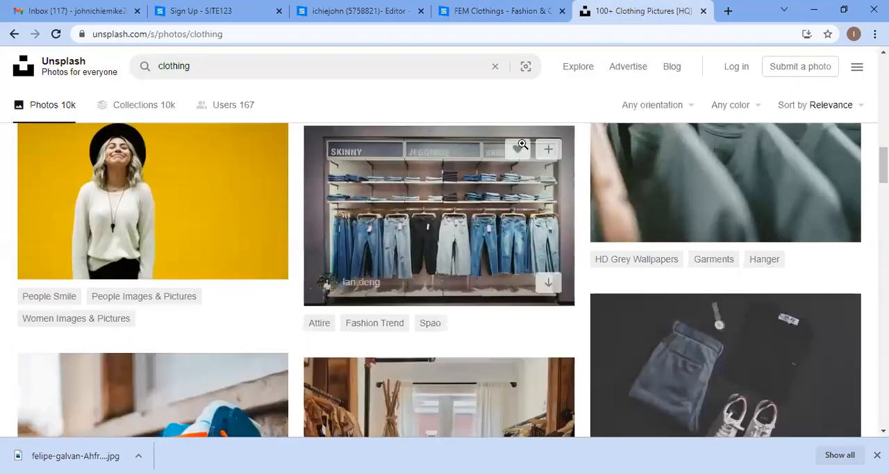
scroll(585, 194, down, 1)
scroll(584, 194, down, 2)
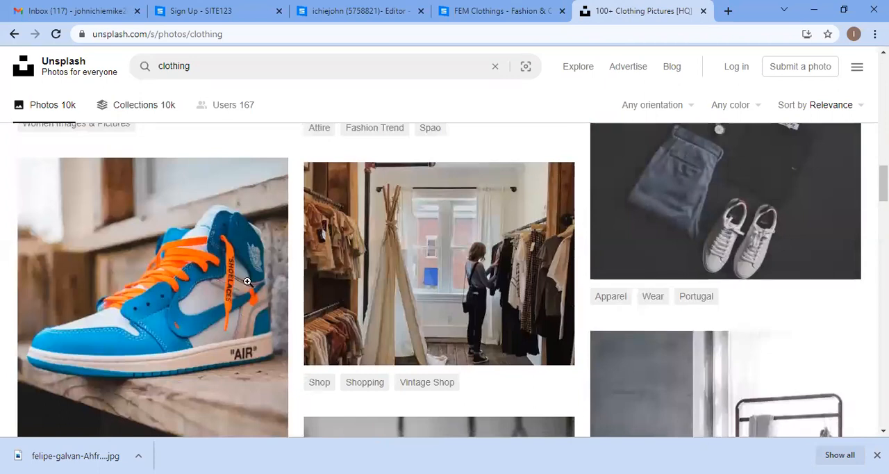
Step: Upload the downloaded felipe-galvan-AhfrA5VQNpM-unsplash photo from Downloads as the homepage banner background image
click(337, 4)
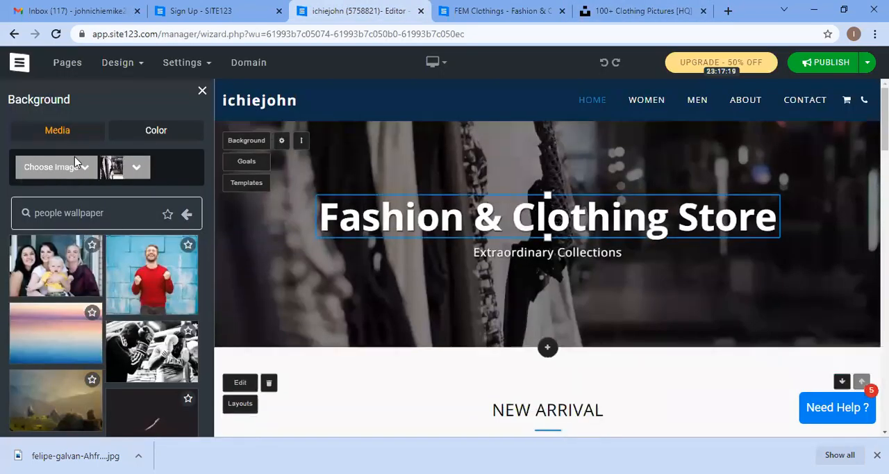
click(72, 174)
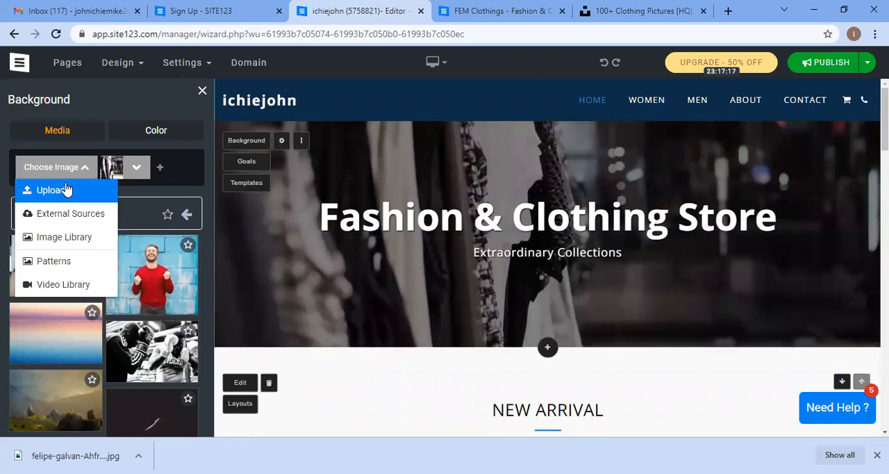
click(62, 191)
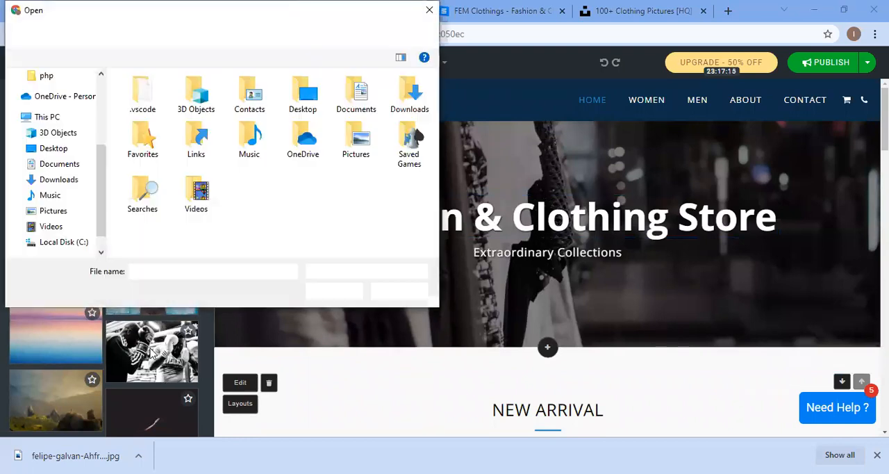
click(56, 117)
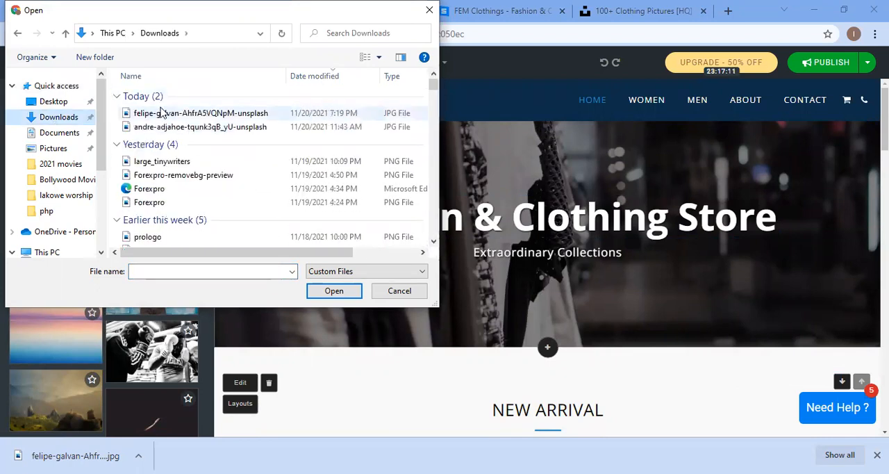
click(187, 115)
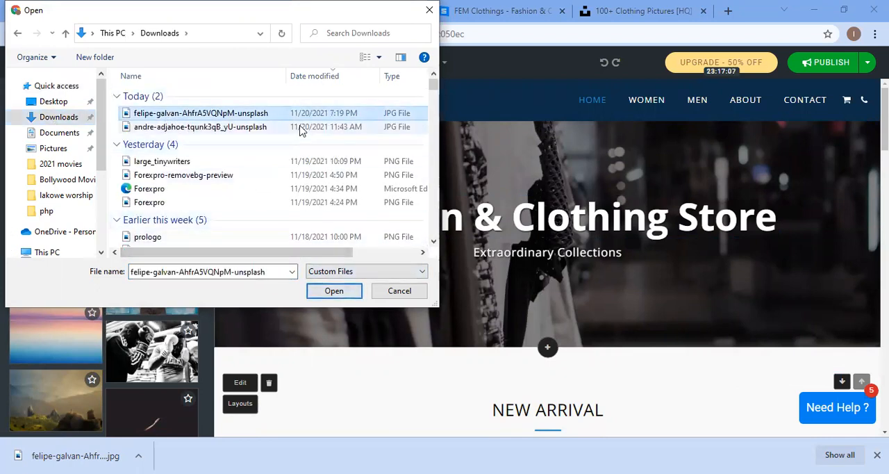
click(340, 294)
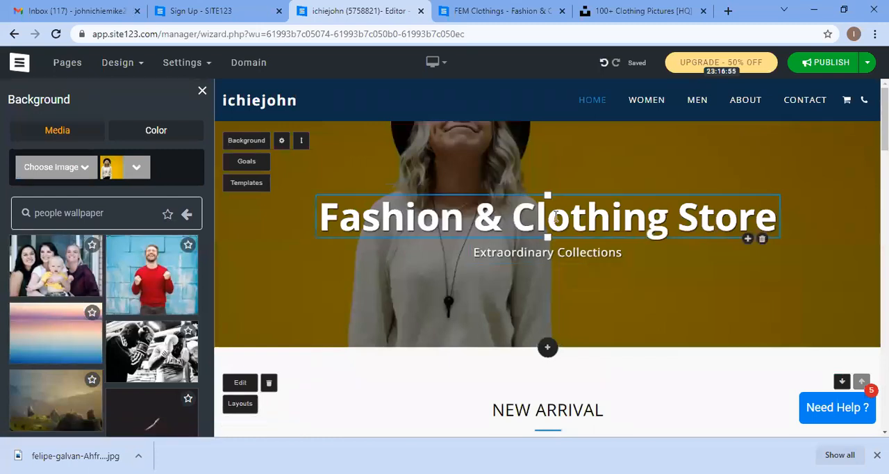
Step: Crop the banner background photo to a narrower frame around the woman and flip it horizontally in the image editor
click(139, 168)
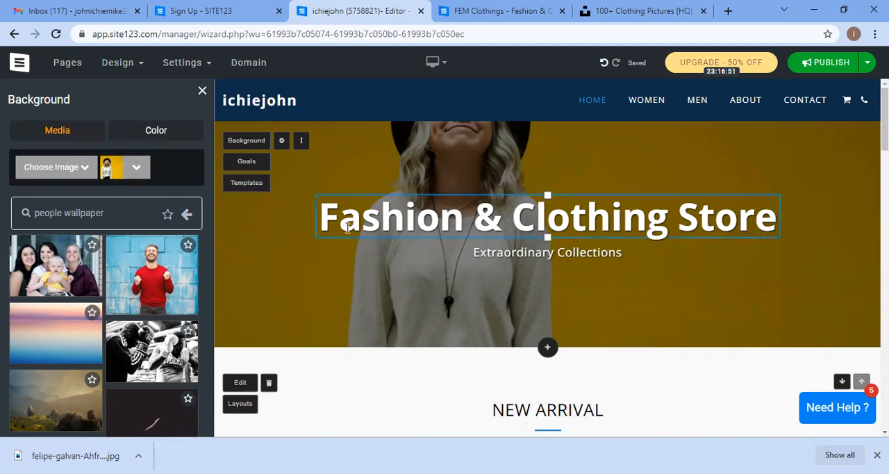
click(189, 214)
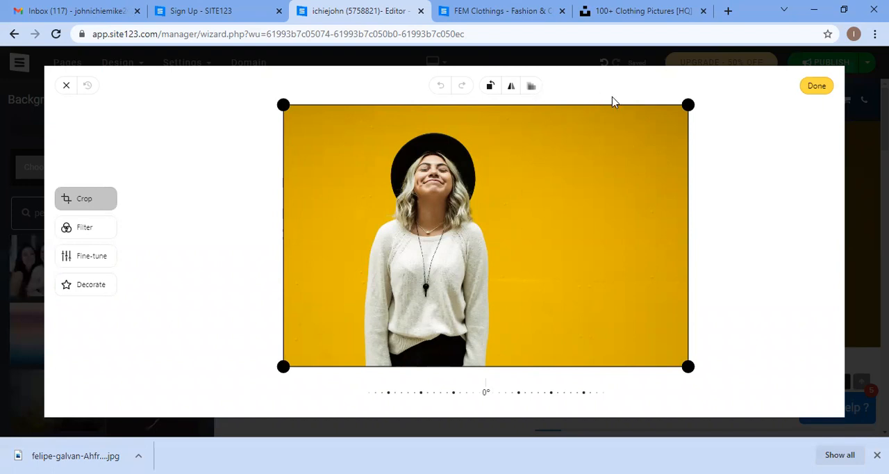
drag(425, 248, 305, 232)
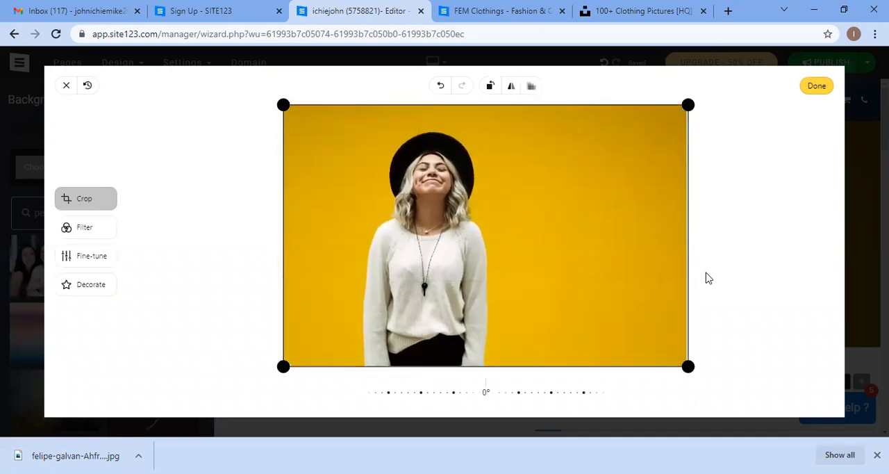
drag(686, 367, 510, 336)
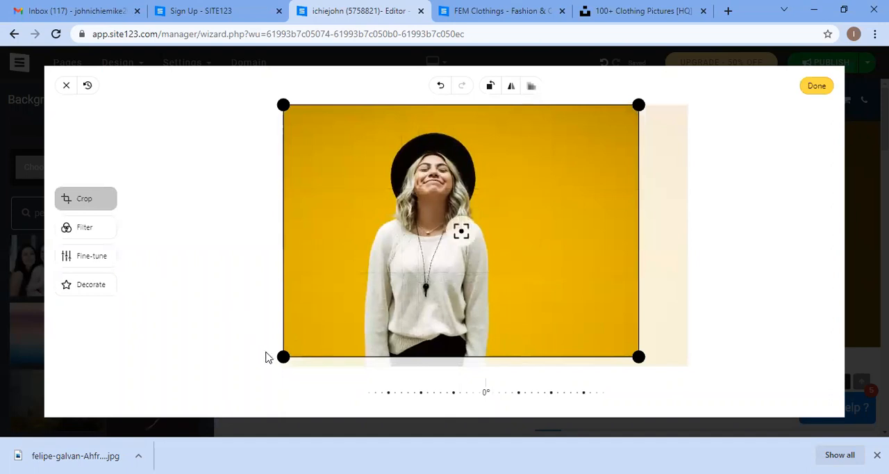
drag(313, 341, 364, 382)
drag(606, 359, 606, 359)
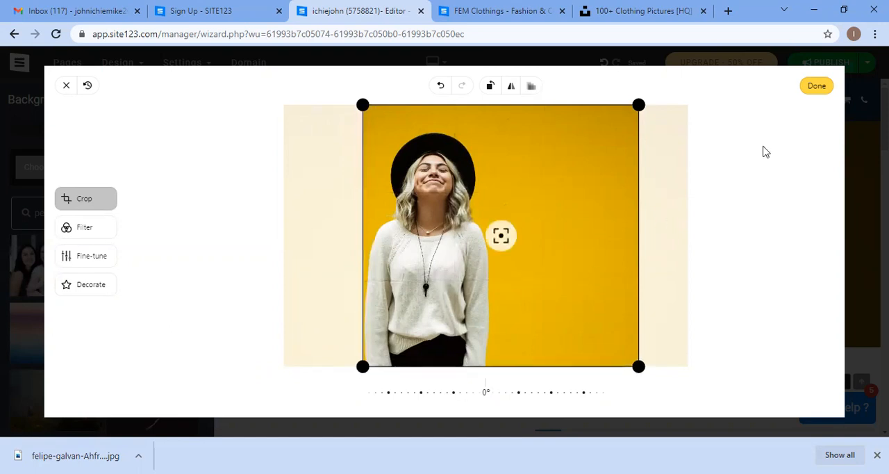
click(511, 86)
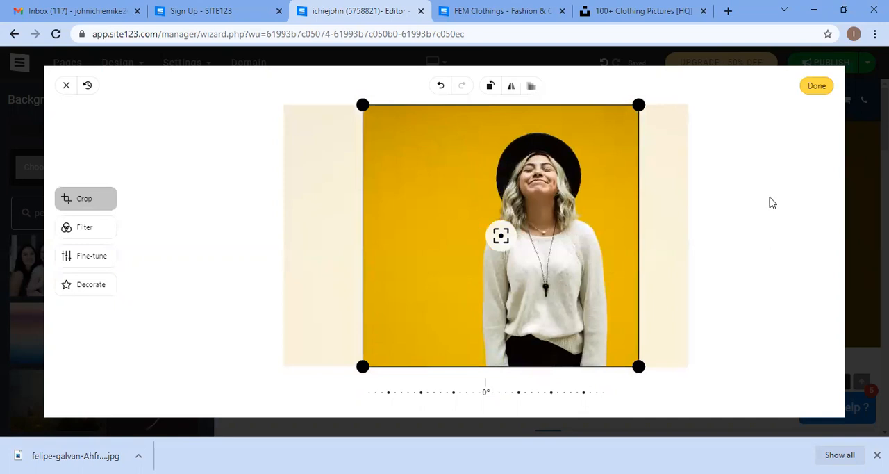
drag(363, 105, 404, 118)
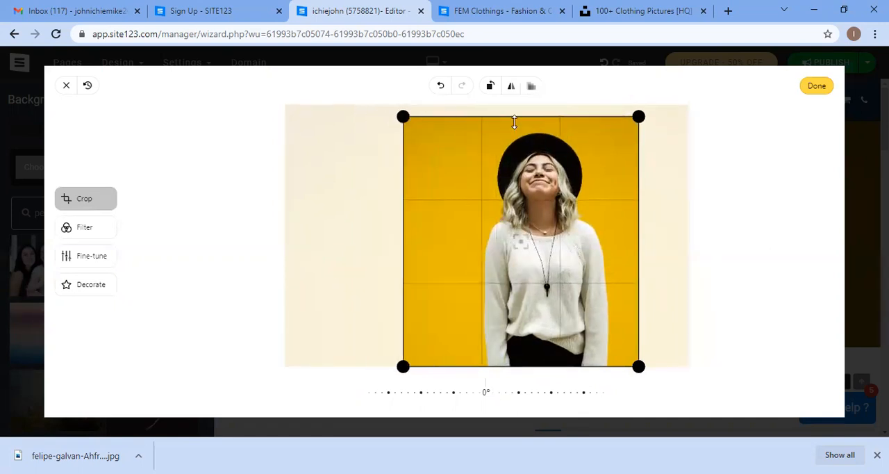
drag(637, 183, 608, 183)
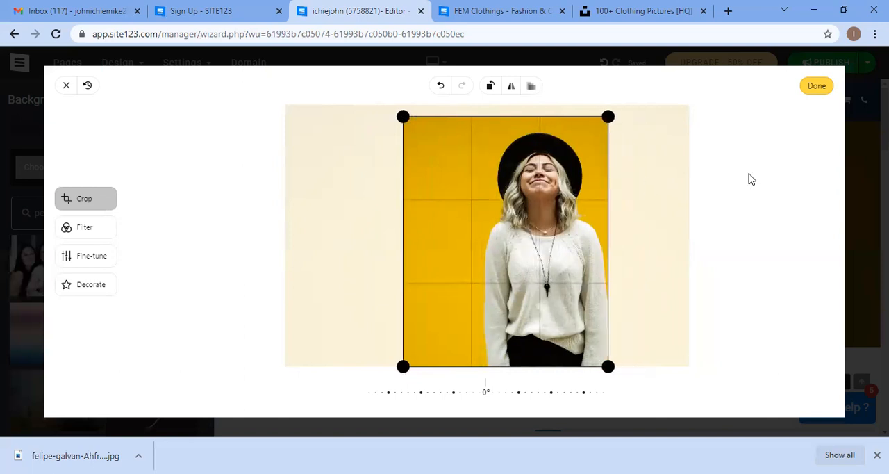
click(813, 88)
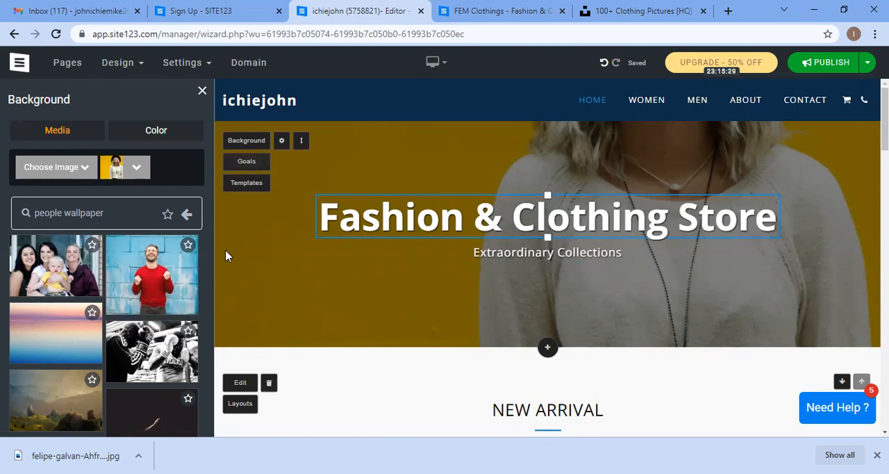
Step: Close the Background panel and switch the editor to the mobile preview
click(202, 91)
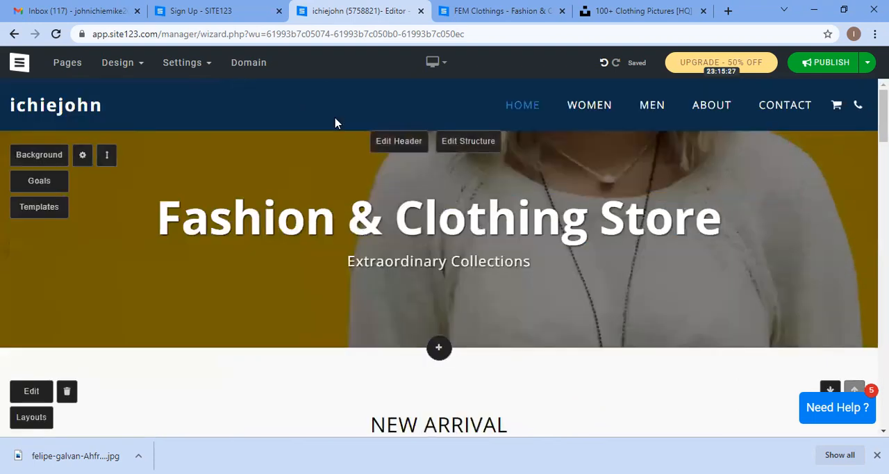
click(435, 64)
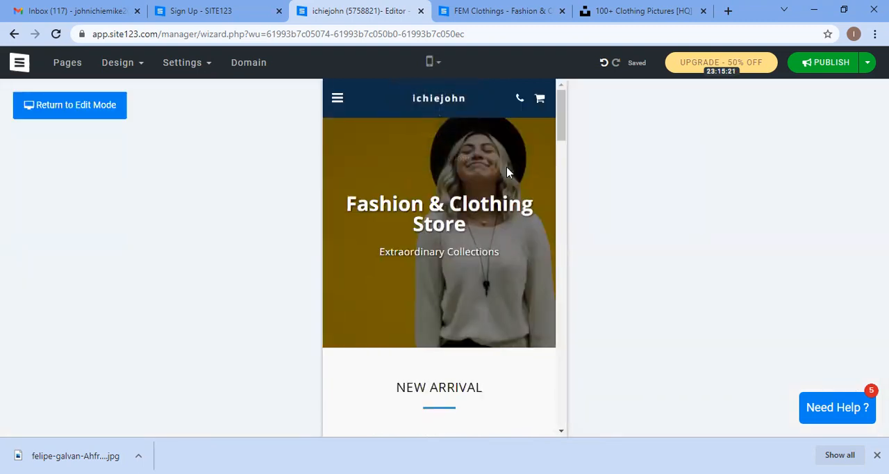
Step: Close the leftover SITE123 Sign Up tab
click(528, 13)
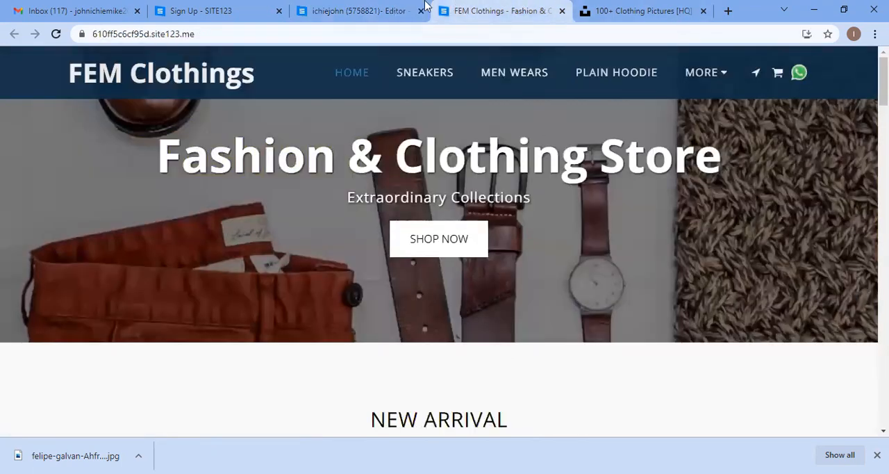
click(255, 8)
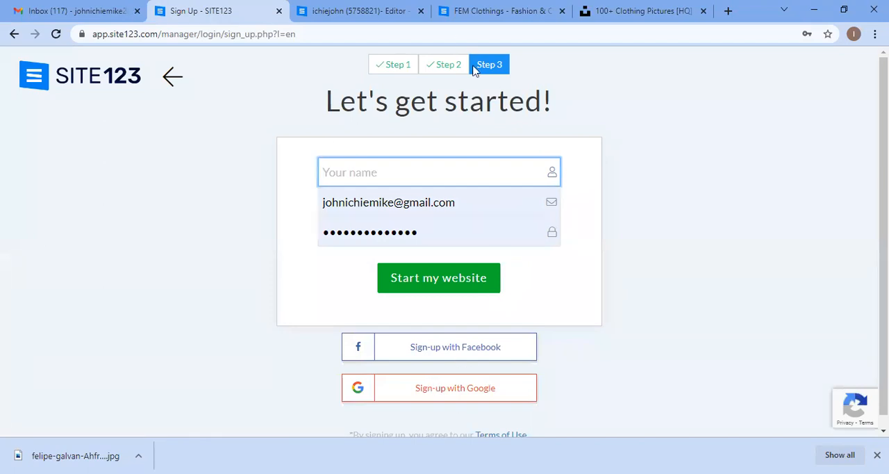
click(279, 11)
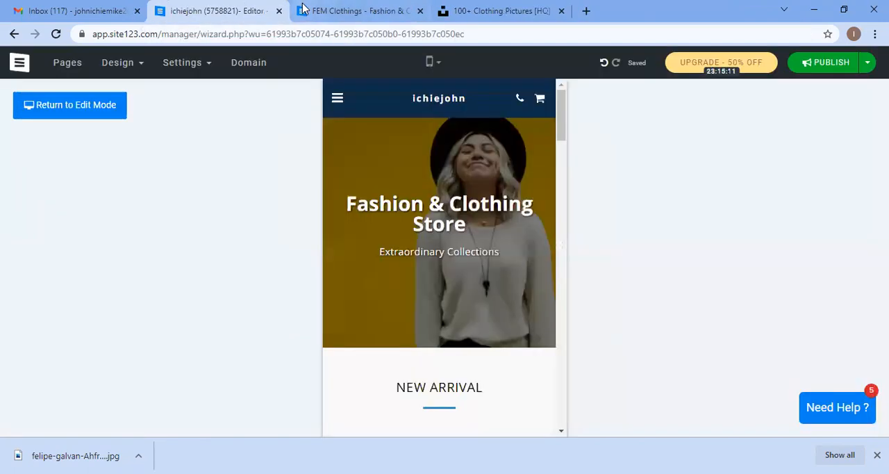
Step: Scroll through the homepage in mobile preview to check the new banner
scroll(485, 198, down, 5)
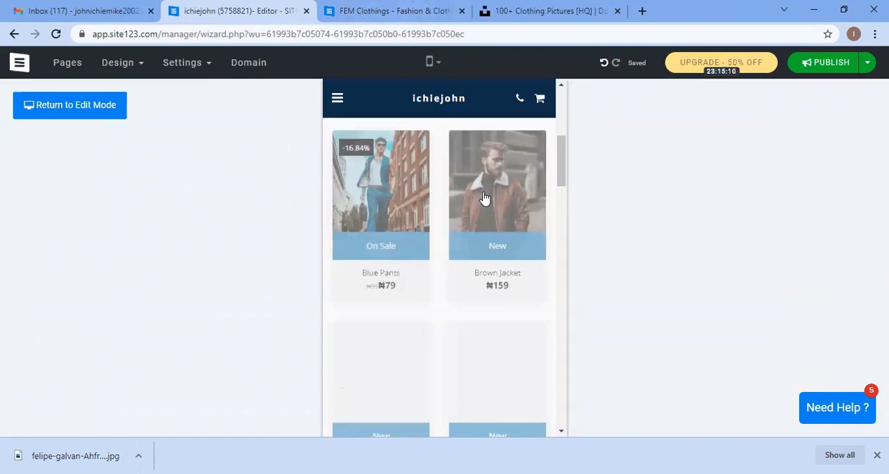
scroll(485, 198, down, 3)
scroll(485, 198, up, 10)
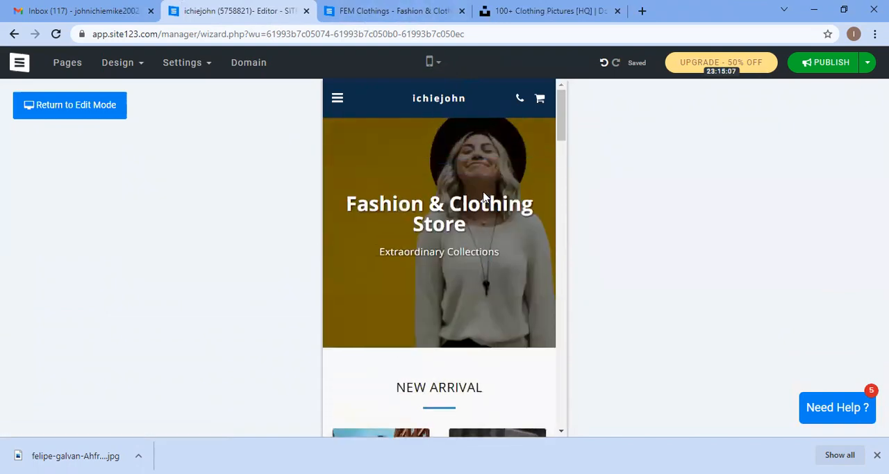
scroll(479, 254, down, 3)
scroll(479, 254, up, 3)
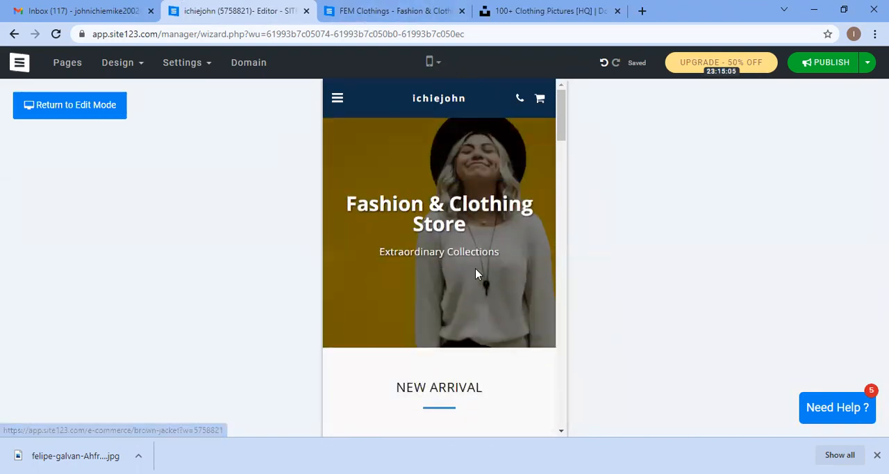
Step: Switch the editor back to the desktop preview
click(433, 64)
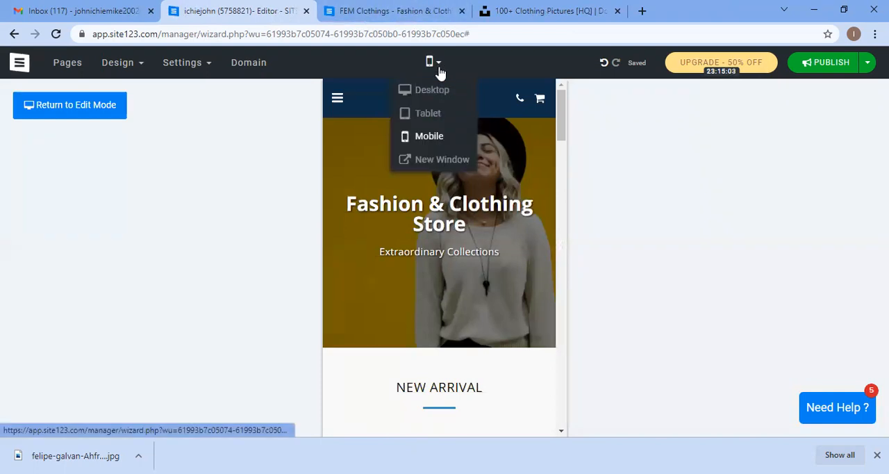
click(431, 90)
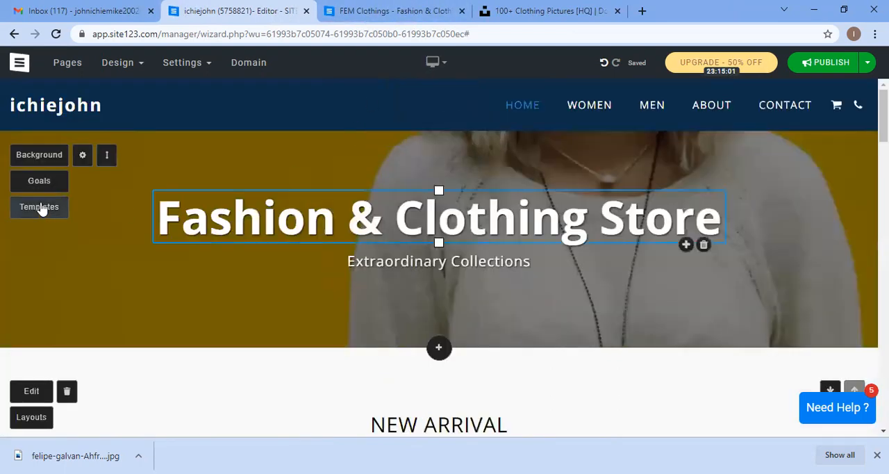
scroll(54, 205, down, 1)
scroll(55, 200, up, 1)
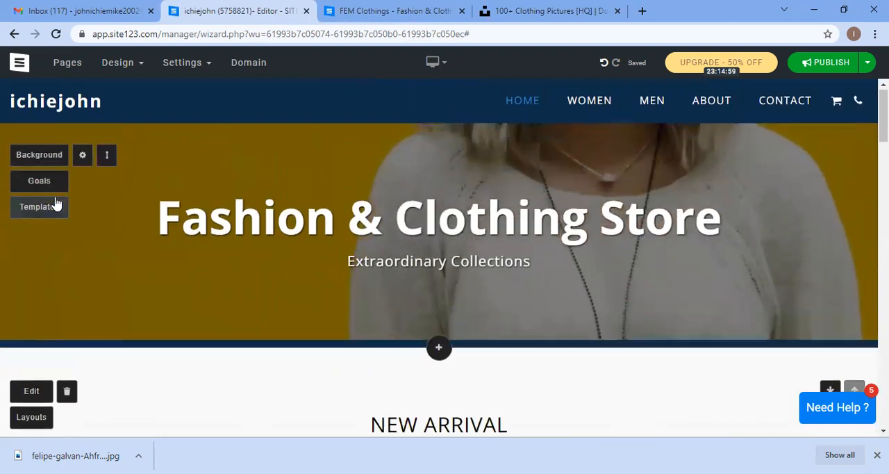
Step: Browse the banner's background settings and the template gallery without applying anything
click(82, 155)
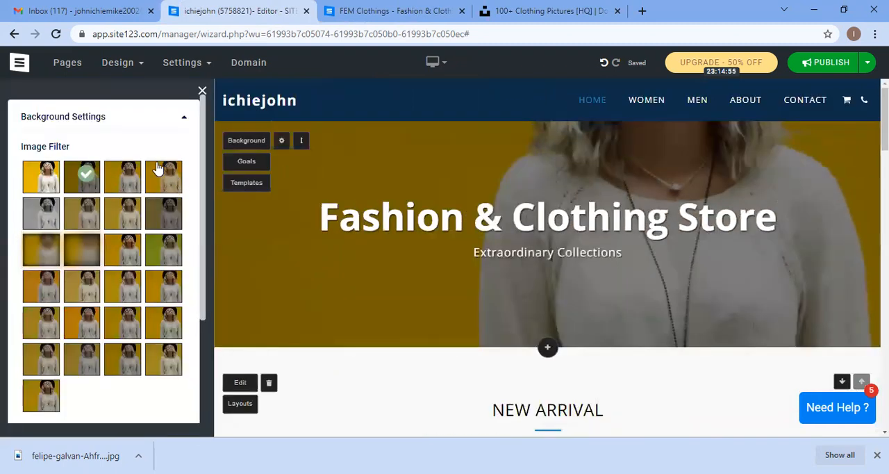
click(202, 92)
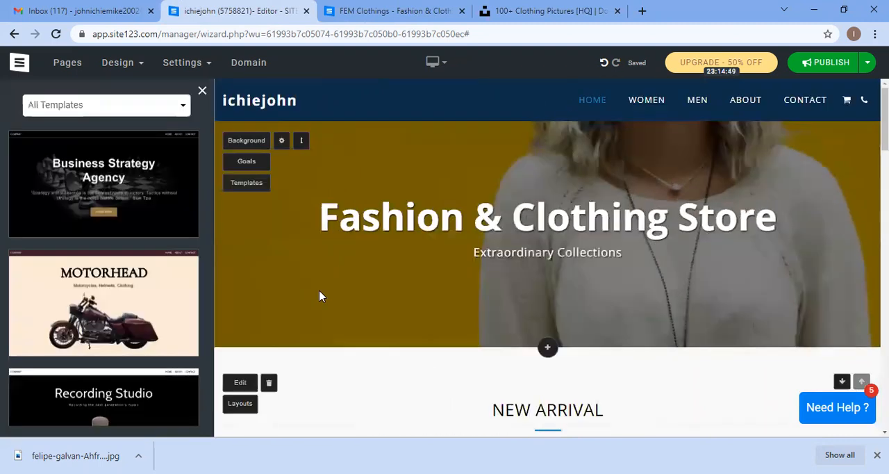
scroll(163, 127, down, 2)
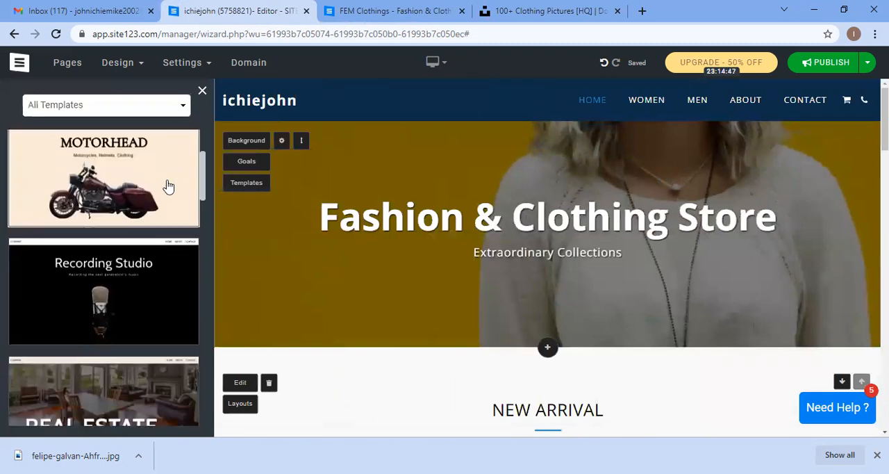
scroll(169, 189, down, 3)
scroll(165, 244, down, 2)
scroll(166, 245, down, 1)
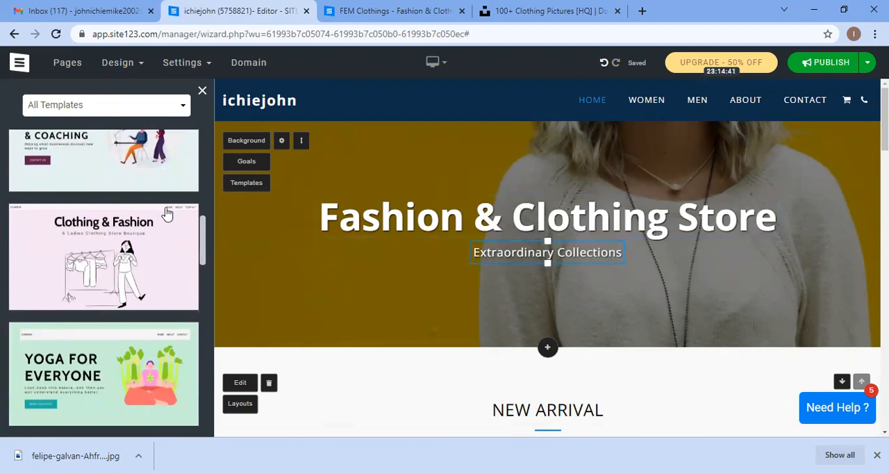
scroll(167, 209, down, 3)
scroll(174, 208, down, 2)
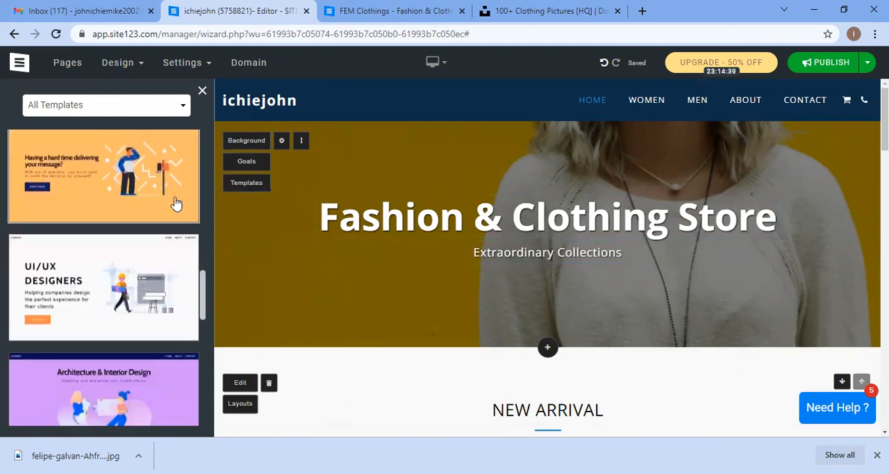
scroll(159, 278, down, 2)
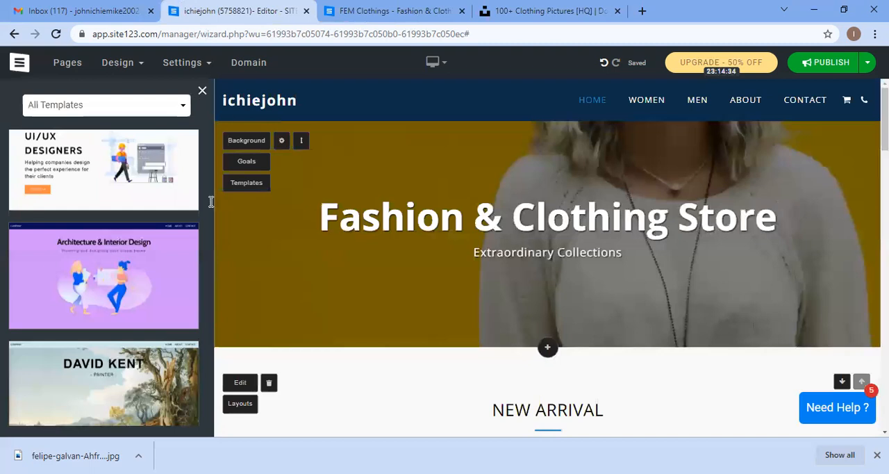
scroll(354, 259, down, 1)
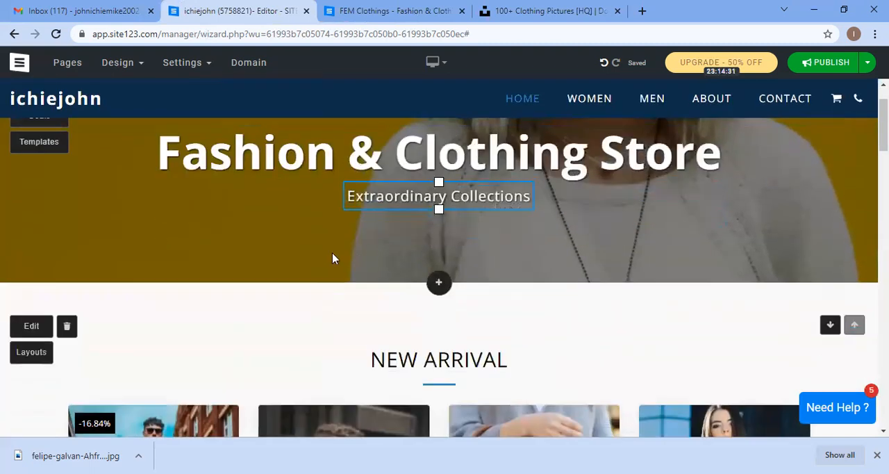
scroll(446, 246, up, 1)
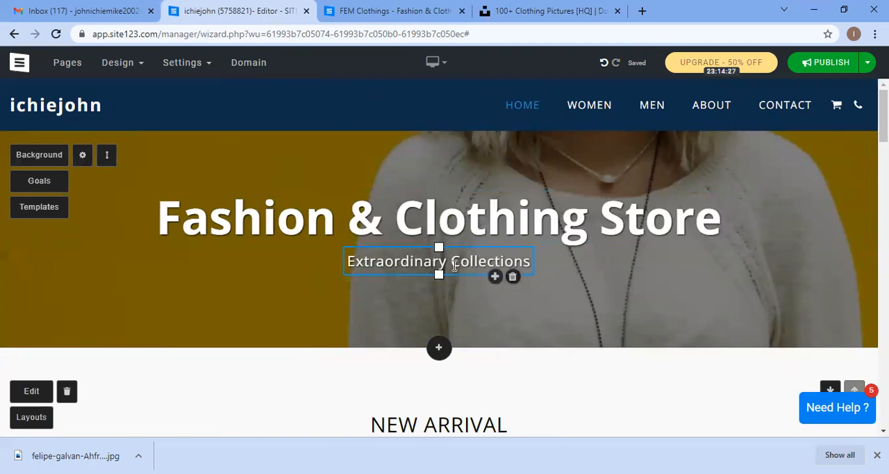
click(494, 275)
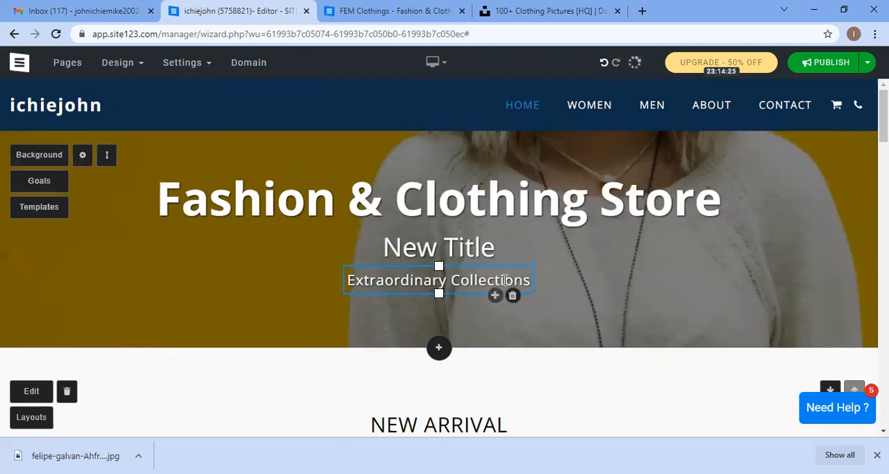
double_click(469, 247)
click(535, 256)
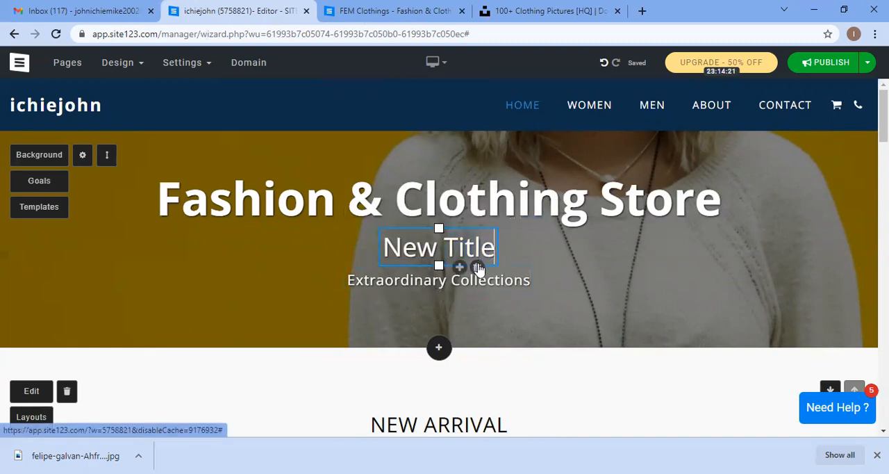
click(476, 267)
Step: Open the Pages list and check the Home page's menu and footer options
mouse_move(188, 72)
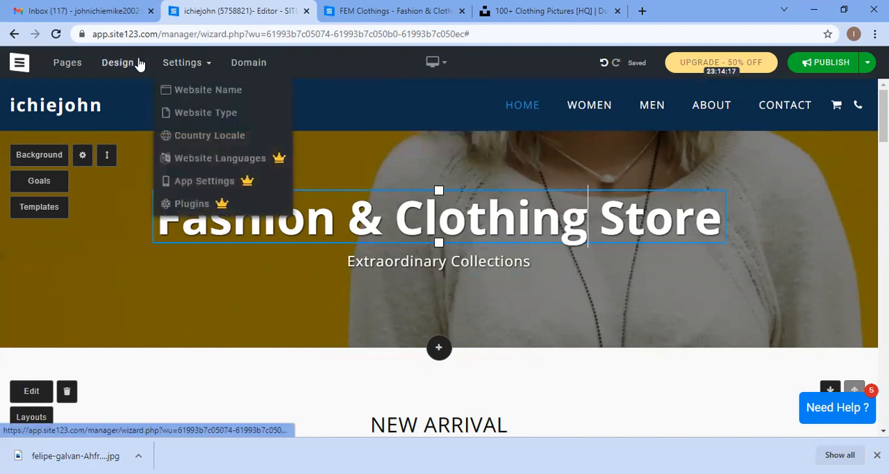
mouse_move(119, 68)
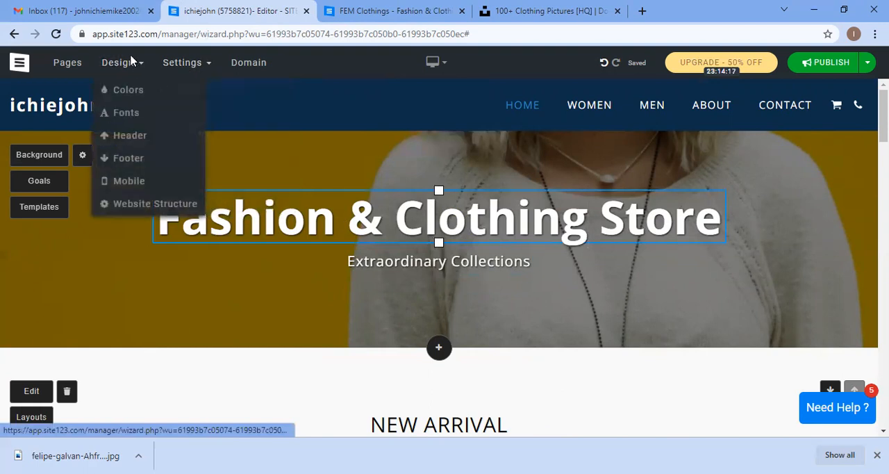
click(66, 64)
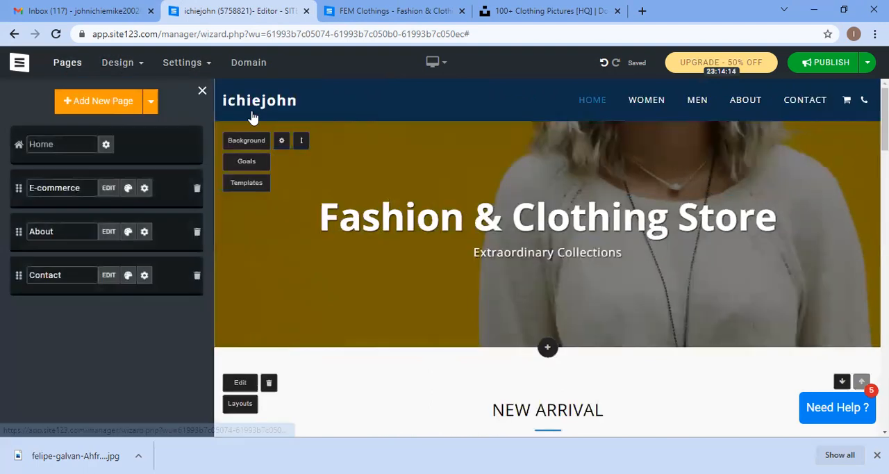
click(105, 147)
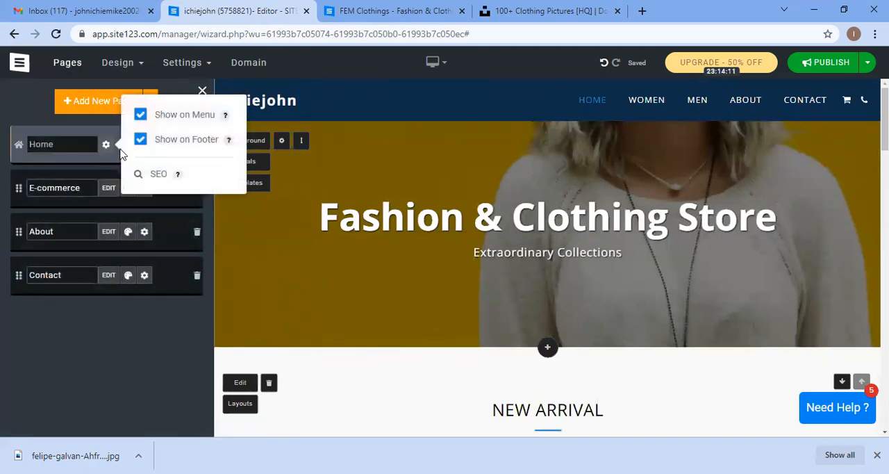
click(112, 169)
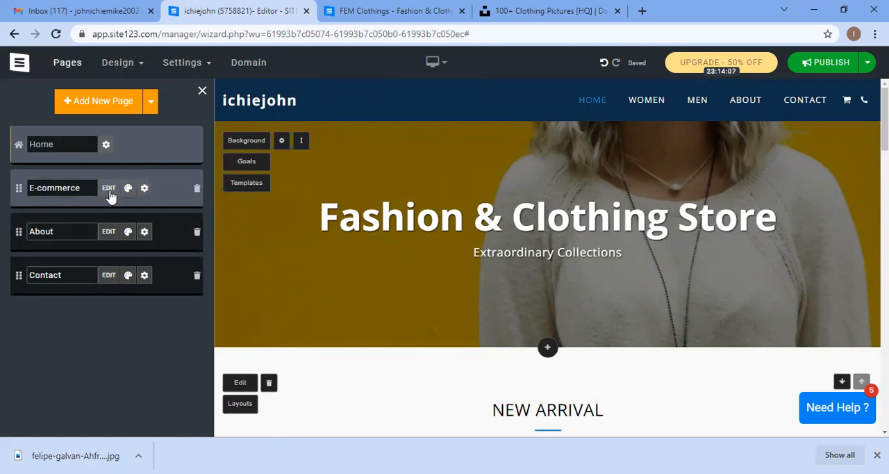
Step: Open the E-commerce catalog, inspect the Women category, and close both dialogs
scroll(473, 382, down, 3)
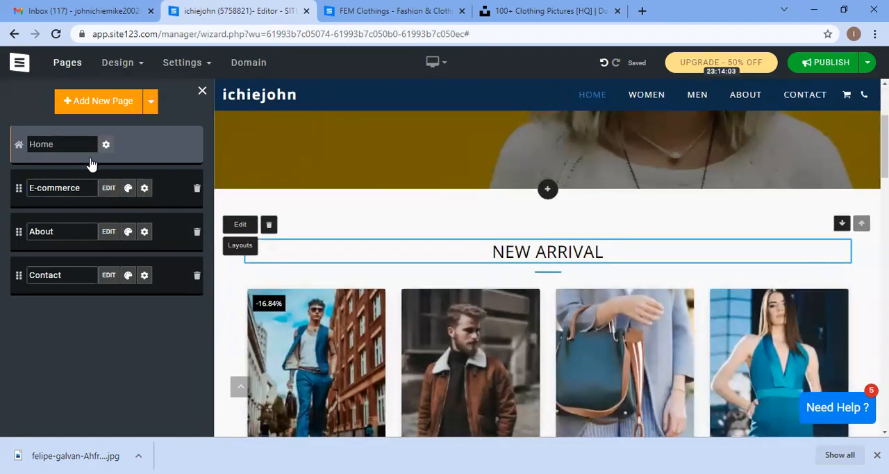
click(109, 191)
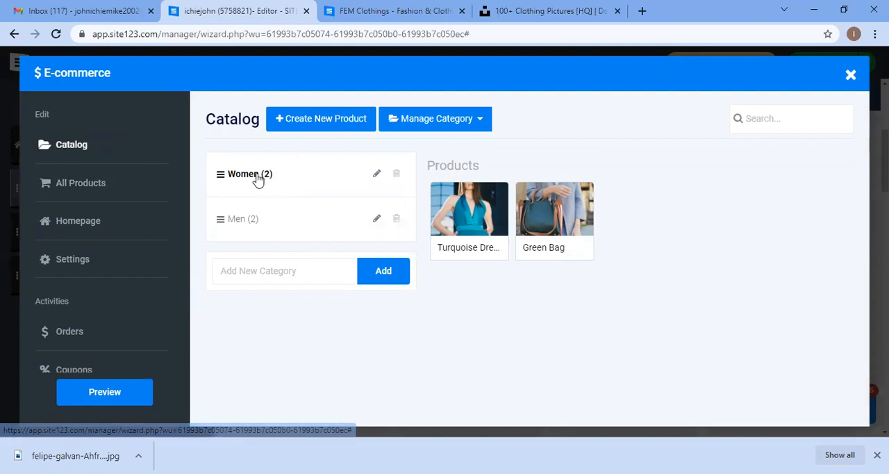
click(375, 173)
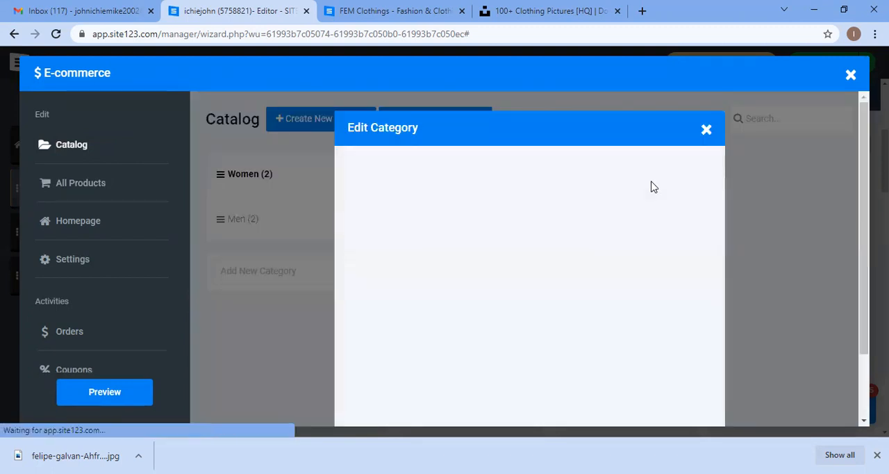
click(707, 129)
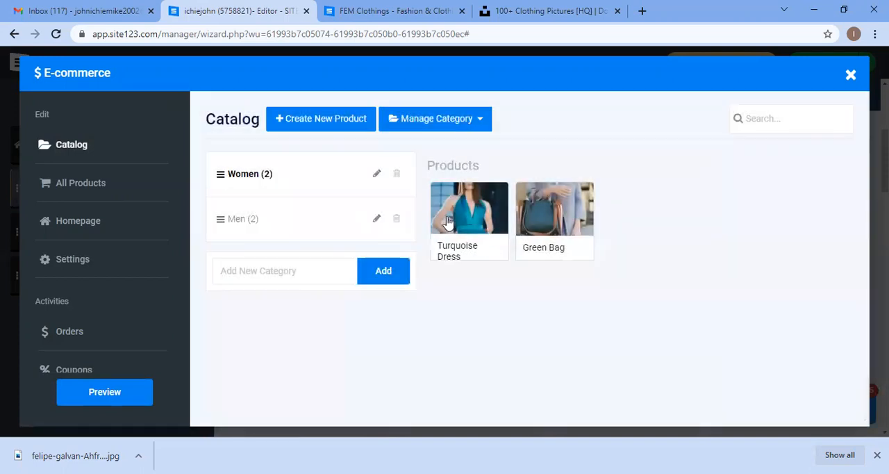
mouse_move(544, 229)
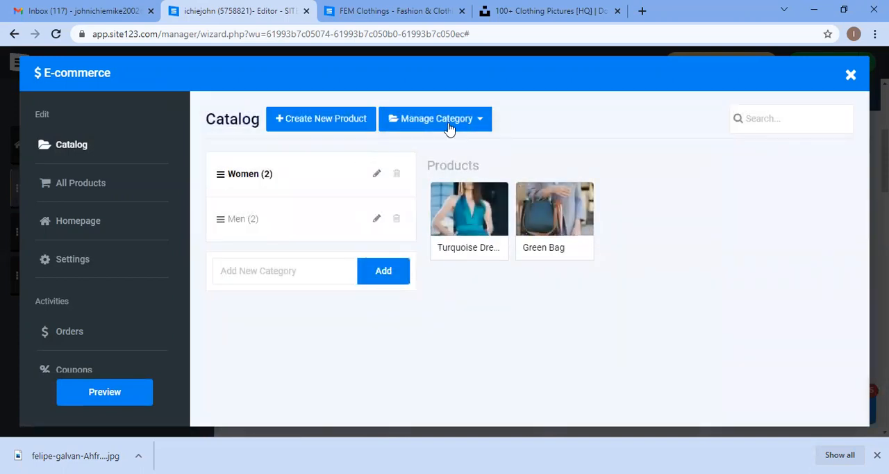
click(852, 76)
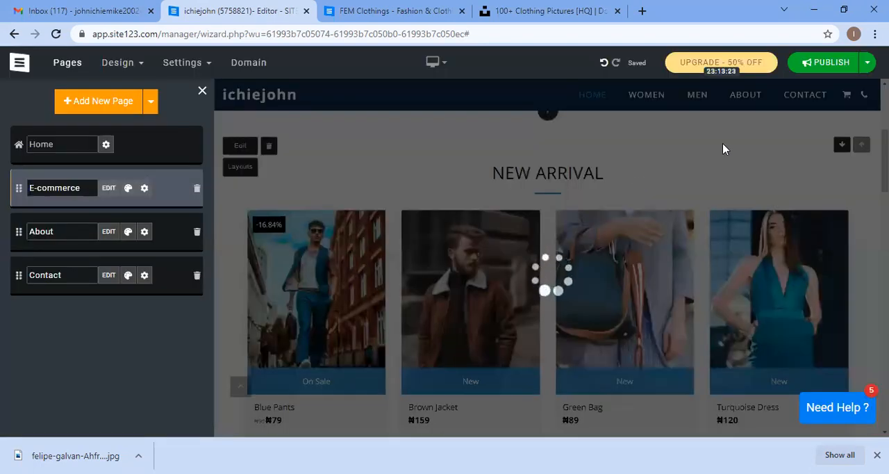
Step: Publish the website changes
click(868, 62)
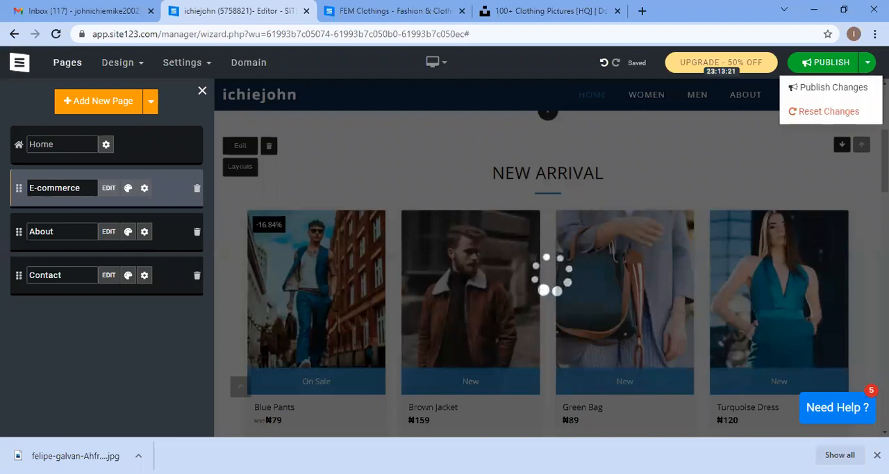
click(868, 64)
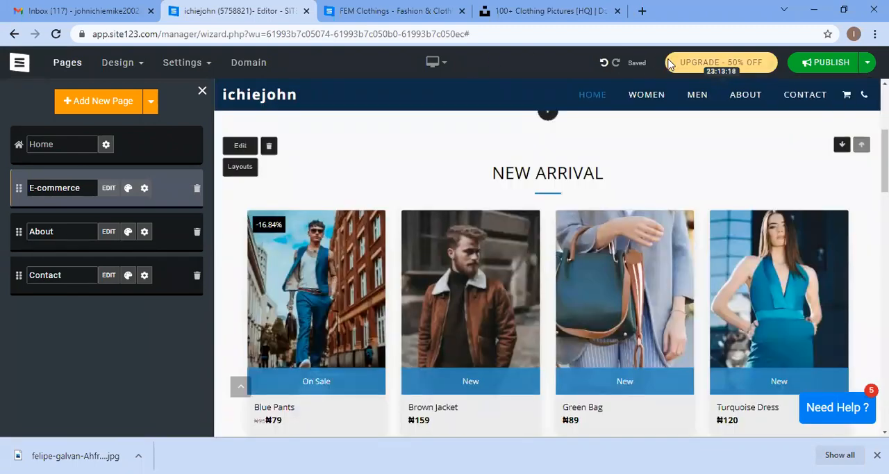
click(828, 62)
click(805, 127)
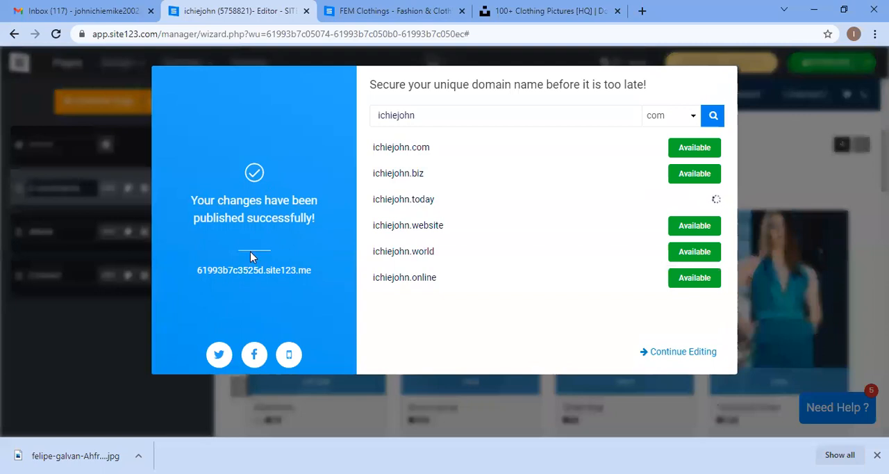
Step: Open the published site address in a new tab and dismiss the publish dialog to continue editing
right_click(237, 272)
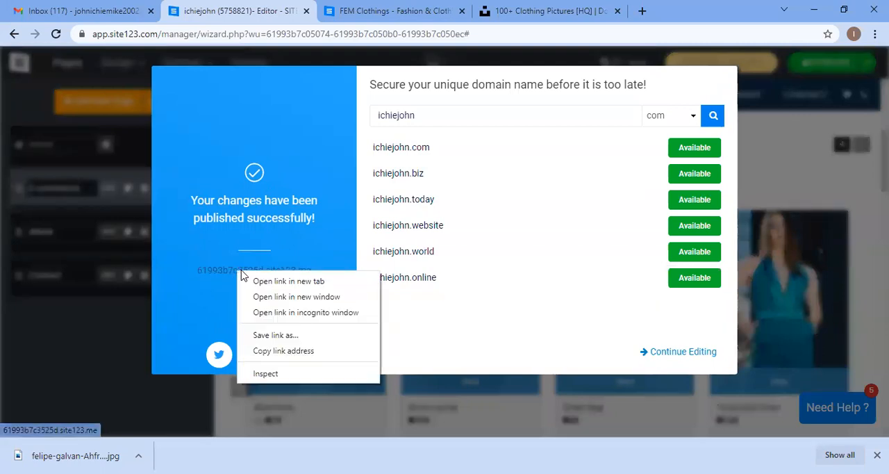
click(289, 281)
click(389, 11)
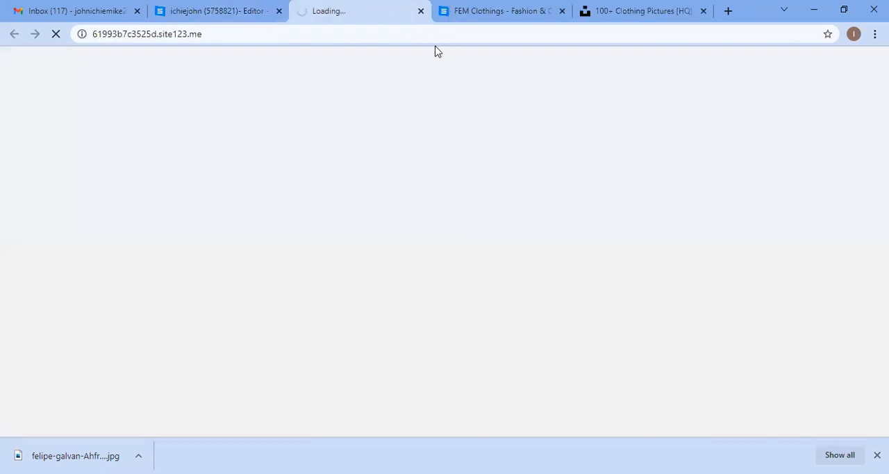
click(234, 7)
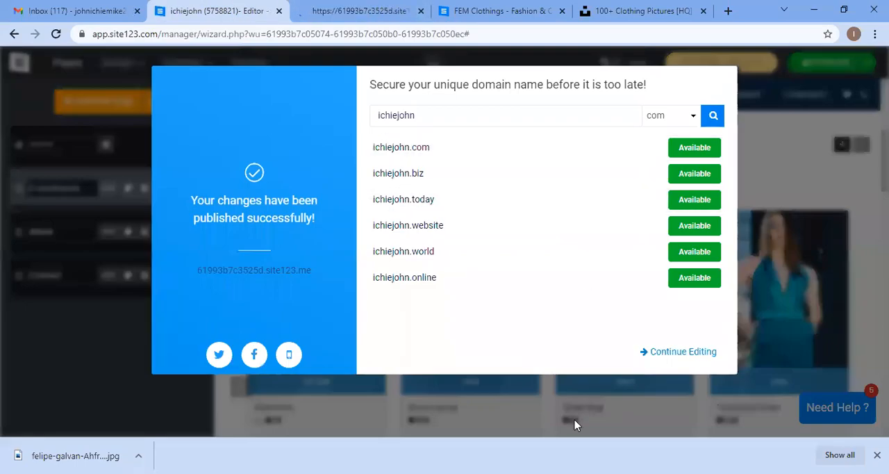
click(660, 356)
Step: Scroll through the live published site to check the homepage banner and products
click(340, 7)
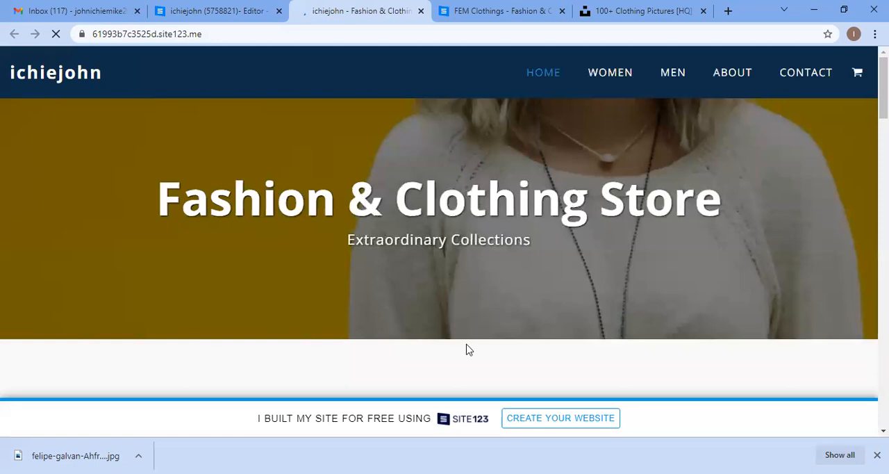
scroll(498, 323, down, 3)
scroll(498, 323, up, 2)
scroll(498, 324, up, 1)
scroll(461, 213, down, 5)
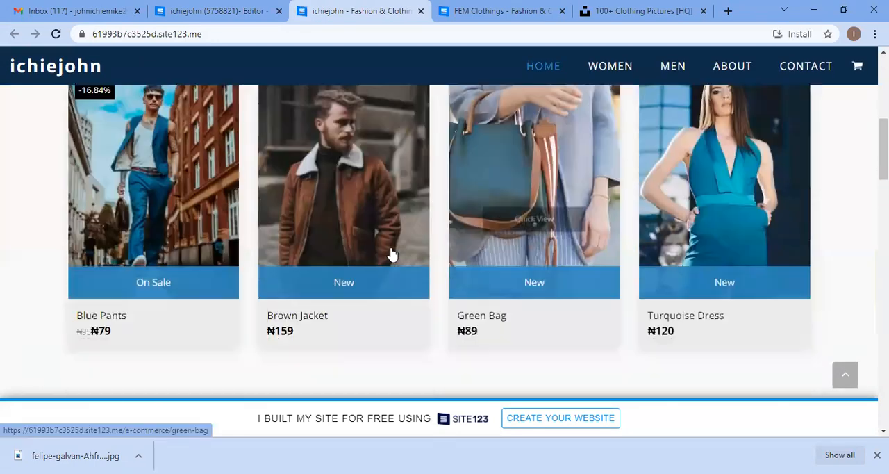
Step: Open the E-commerce manager's All Products list and compare it with the live site's products
click(241, 10)
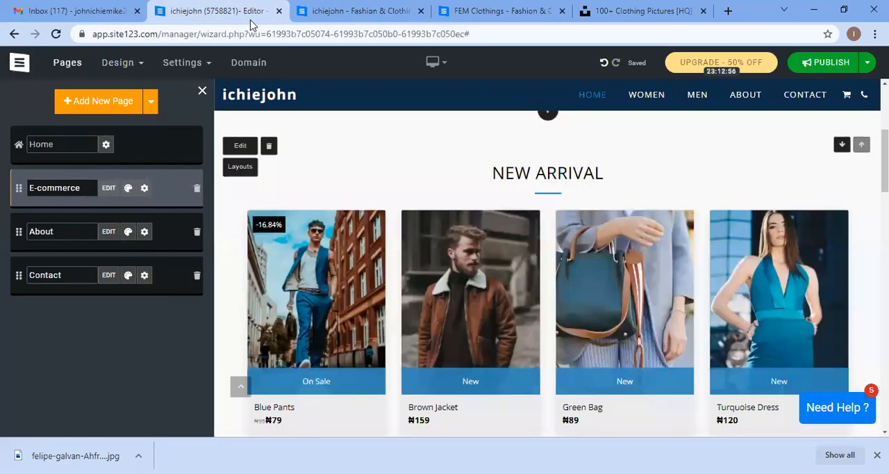
click(109, 190)
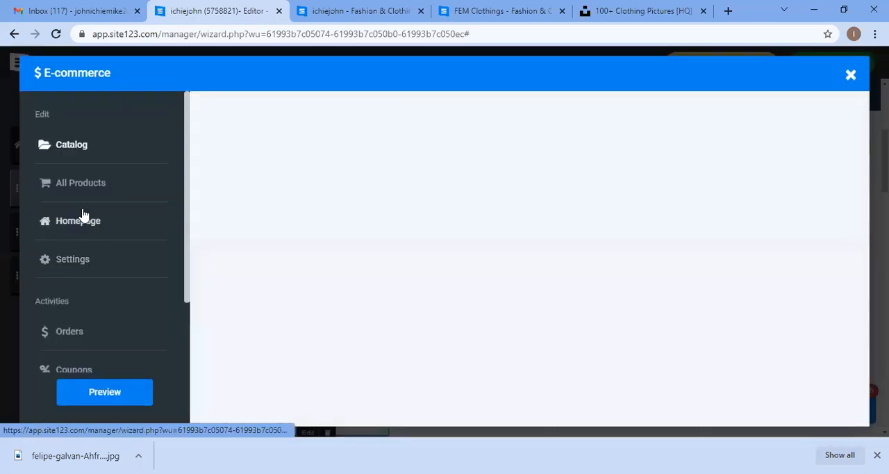
click(102, 191)
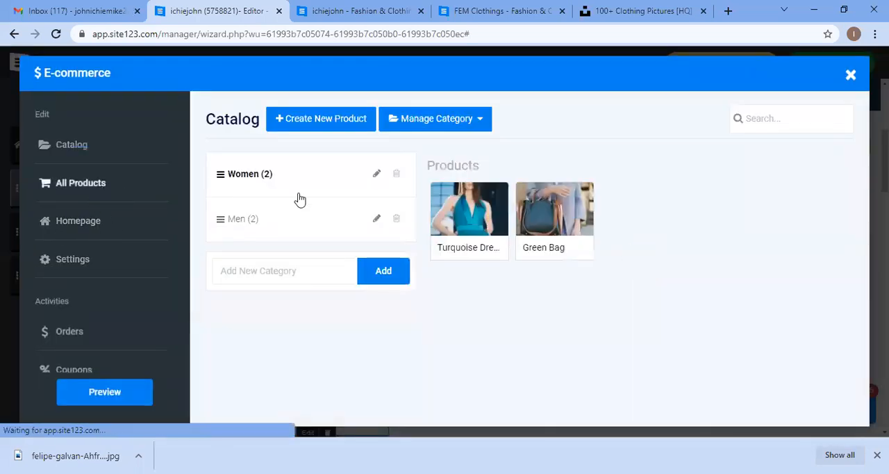
scroll(398, 290, down, 2)
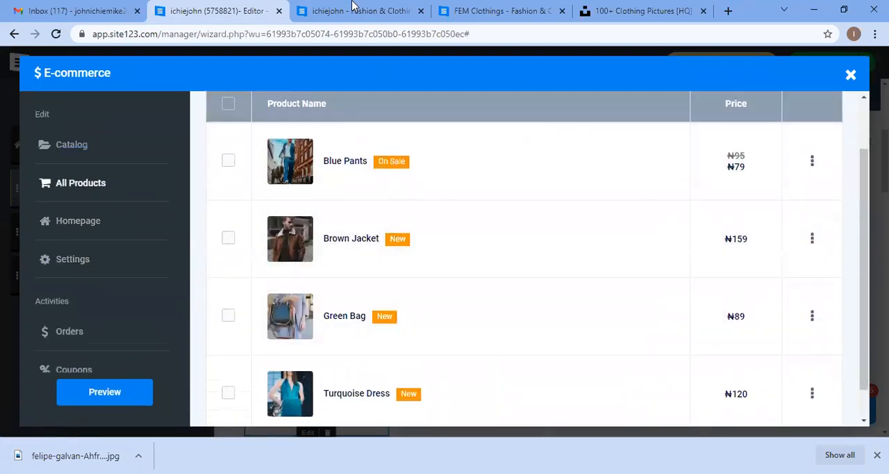
click(358, 10)
scroll(278, 271, up, 2)
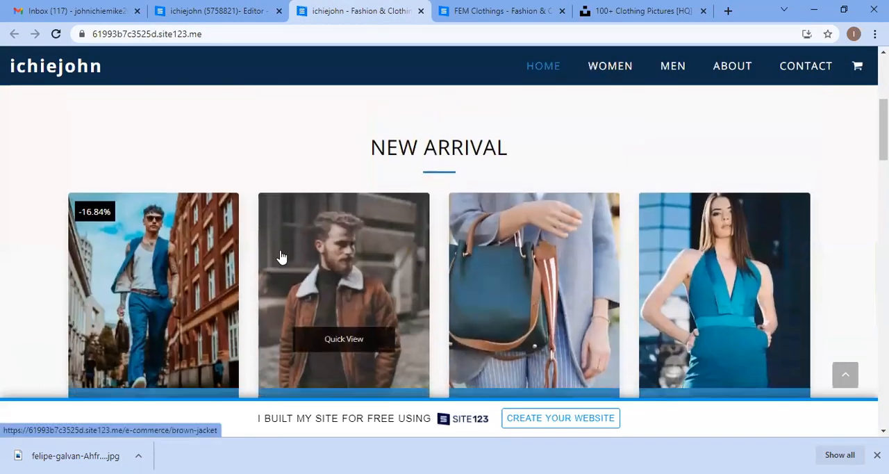
scroll(280, 253, down, 2)
click(208, 11)
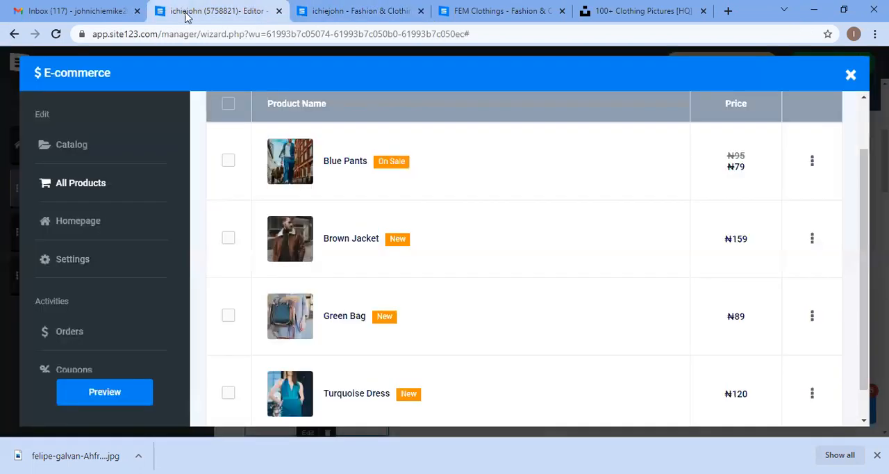
scroll(444, 235, down, 1)
scroll(617, 252, up, 3)
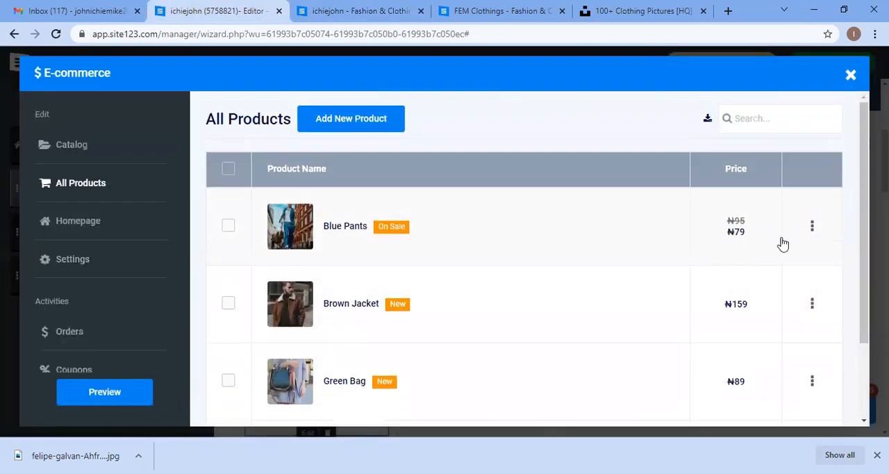
Step: Open the Blue Pants product for editing and review its general info, price and additional info sections
click(810, 229)
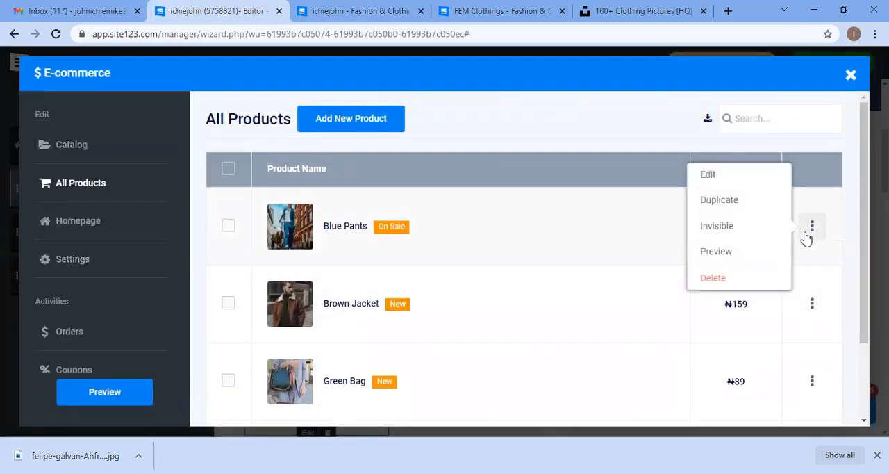
click(737, 186)
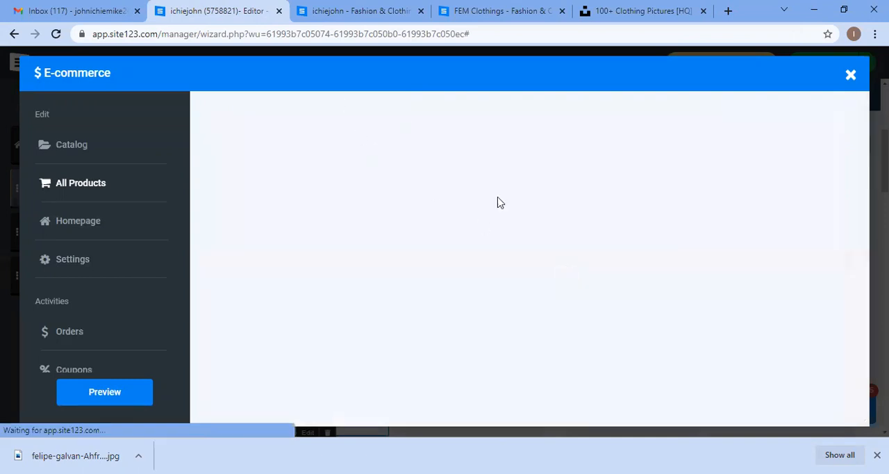
scroll(347, 272, down, 1)
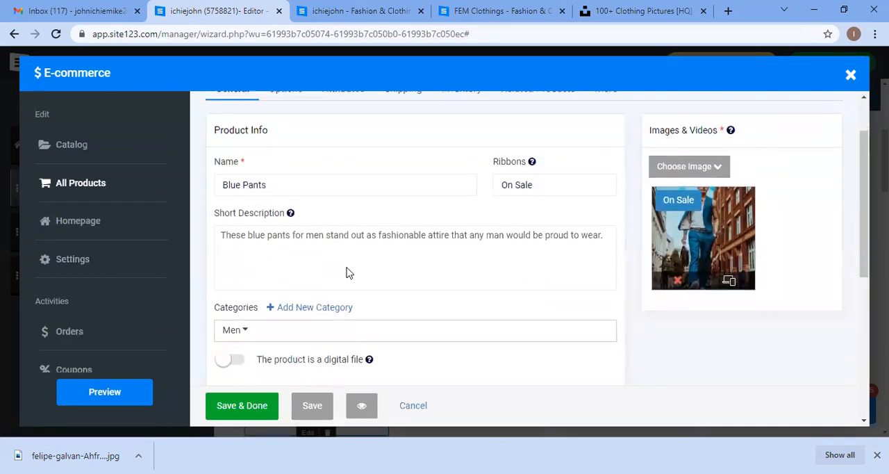
scroll(348, 272, down, 5)
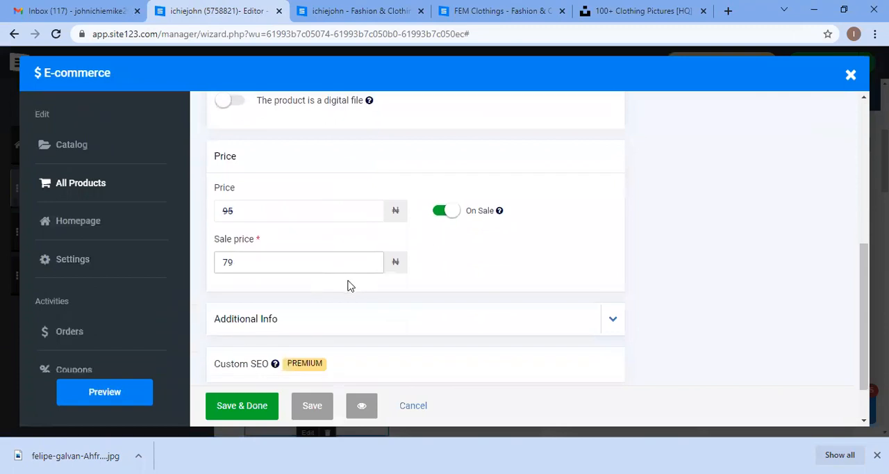
click(376, 270)
click(473, 266)
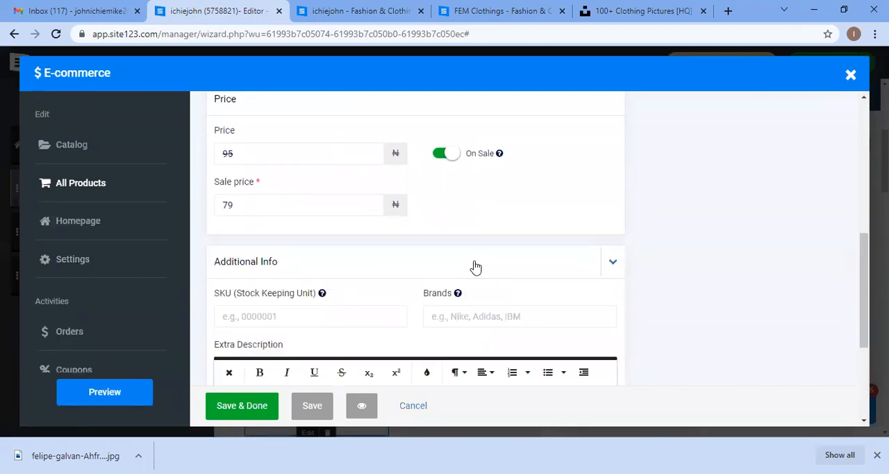
scroll(467, 271, up, 2)
scroll(285, 260, up, 3)
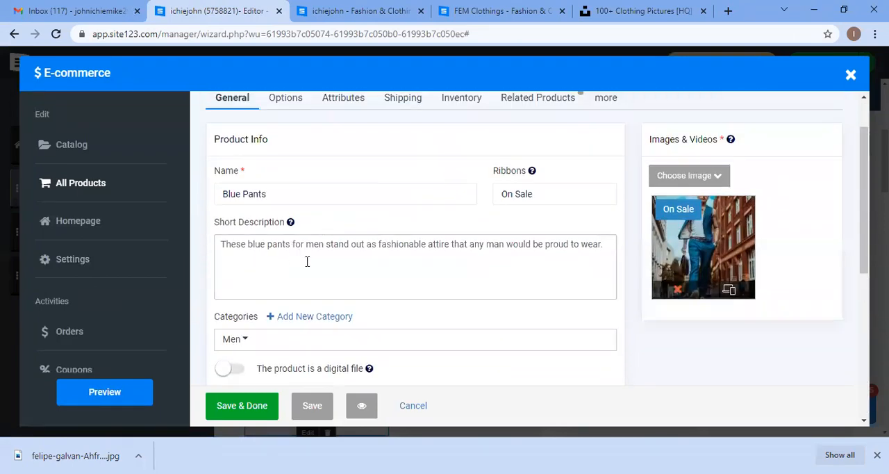
scroll(307, 261, down, 2)
scroll(310, 271, up, 3)
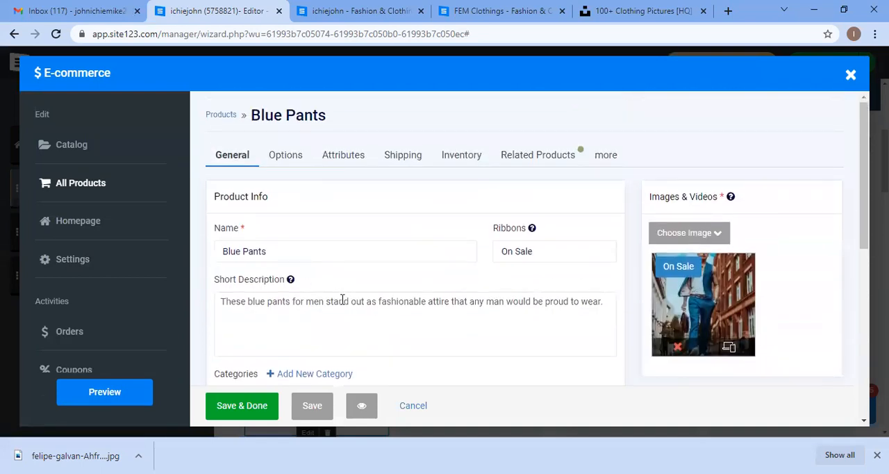
scroll(381, 270, down, 2)
scroll(341, 248, up, 3)
Step: Try enabling product options for Blue Pants and browse the option types without adding one
click(288, 157)
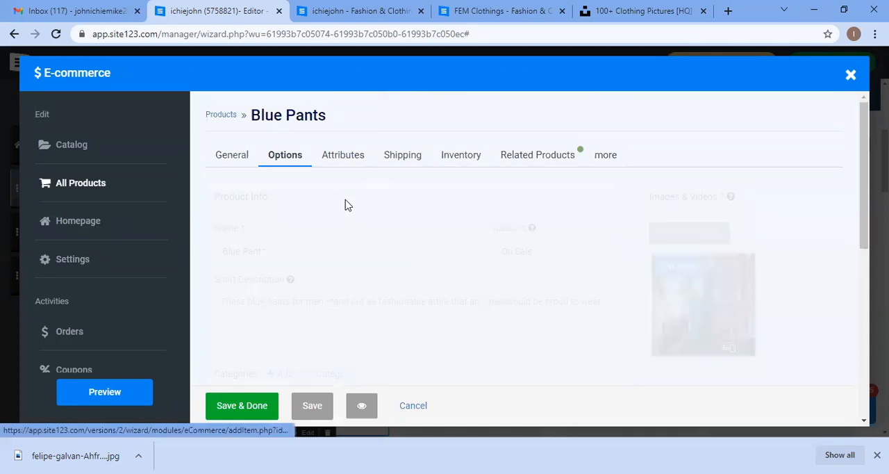
click(318, 199)
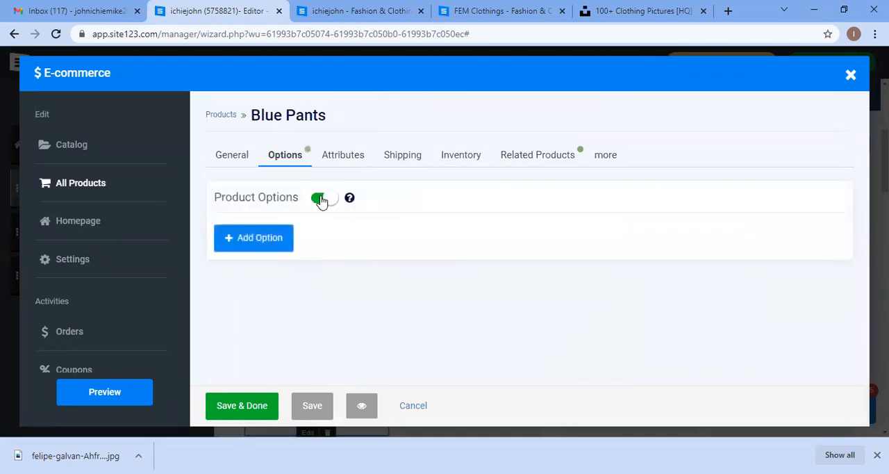
click(254, 247)
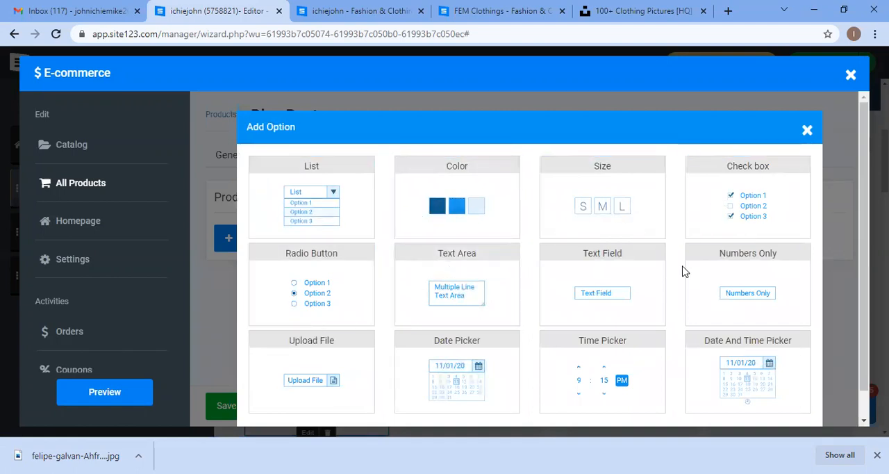
scroll(695, 292, down, 1)
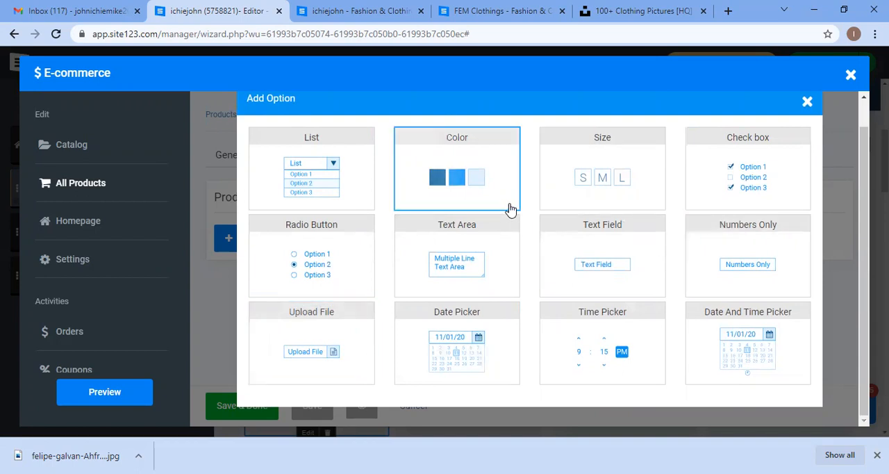
scroll(528, 201, up, 1)
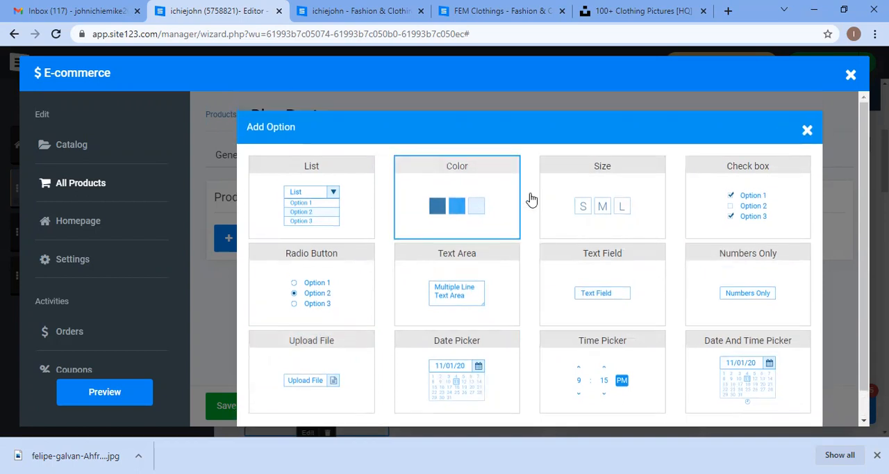
click(807, 132)
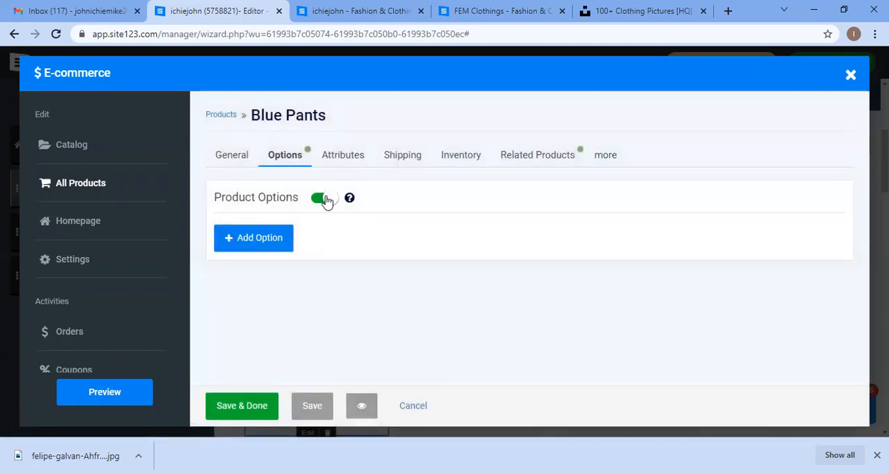
click(324, 199)
Step: Try enabling product attributes, adding an attribute row and removing it again
click(343, 155)
click(324, 199)
click(282, 234)
click(317, 258)
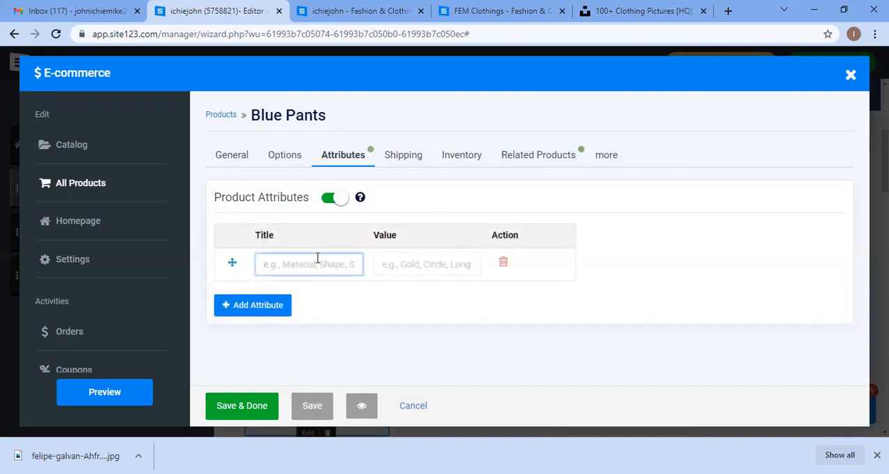
click(504, 263)
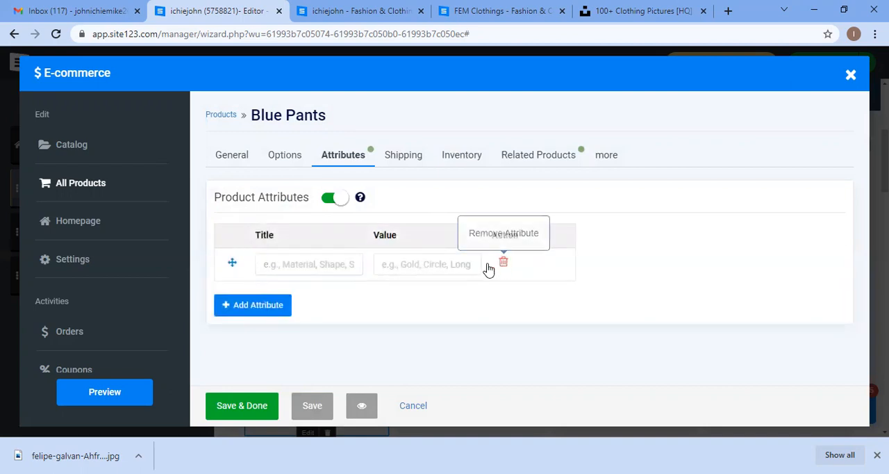
click(343, 200)
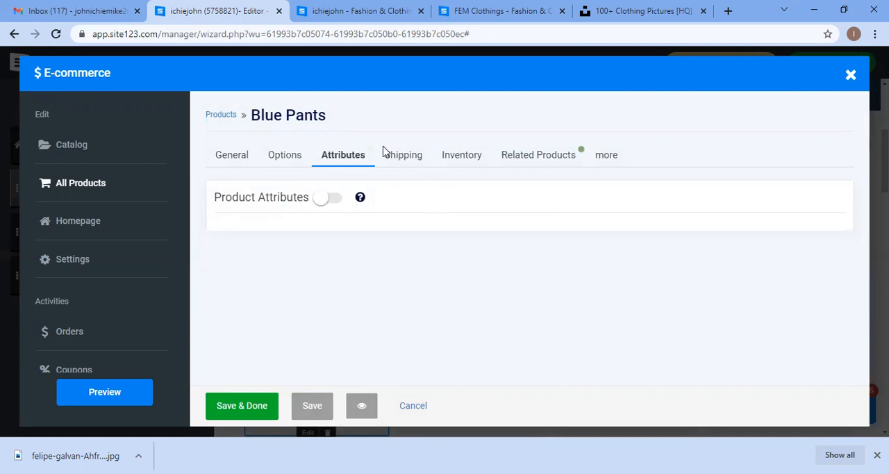
Step: Set the Blue Pants shipping rate to Free shipping
click(405, 157)
scroll(332, 253, down, 1)
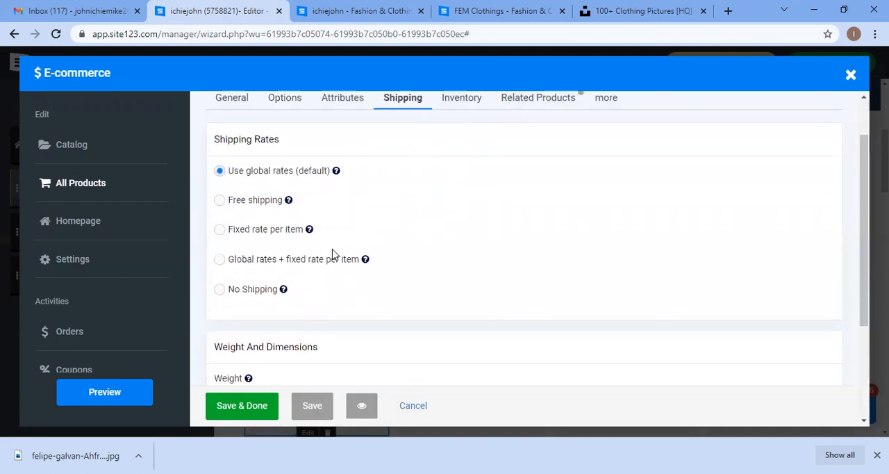
scroll(332, 254, up, 1)
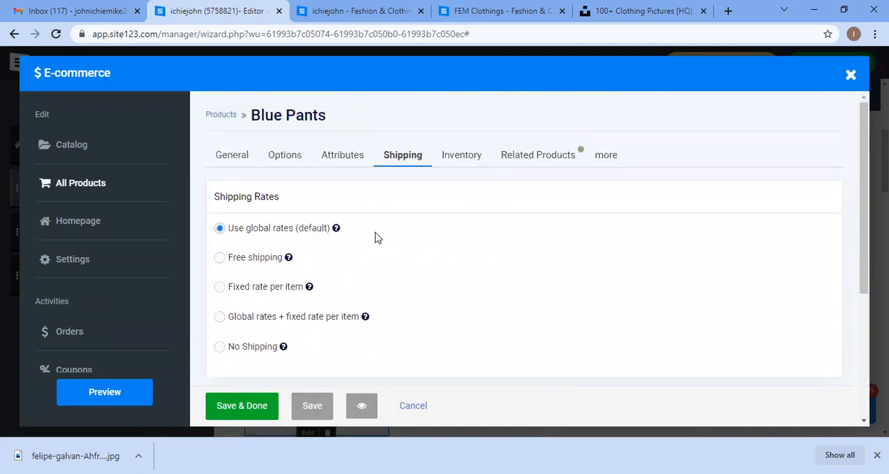
scroll(345, 245, down, 1)
scroll(346, 244, up, 1)
click(256, 264)
scroll(324, 280, down, 3)
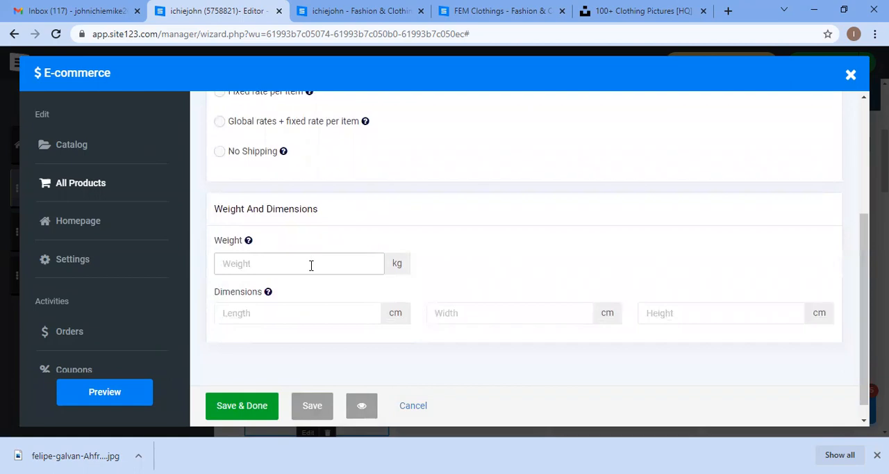
scroll(414, 294, up, 2)
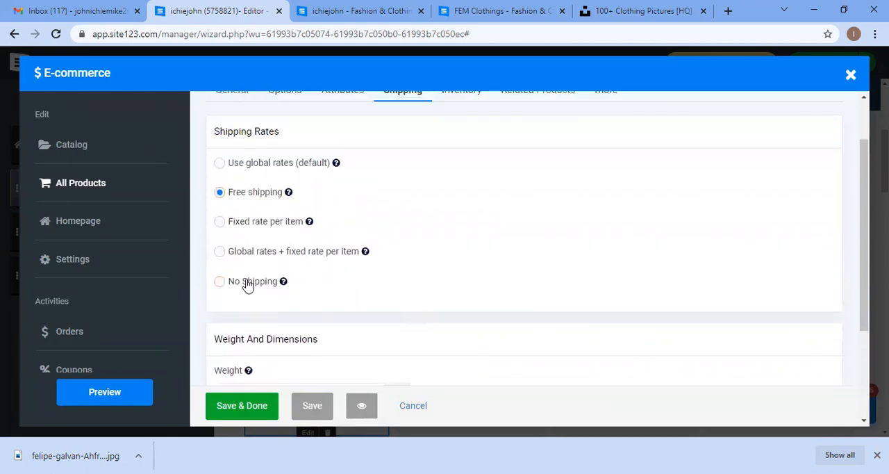
scroll(397, 280, up, 1)
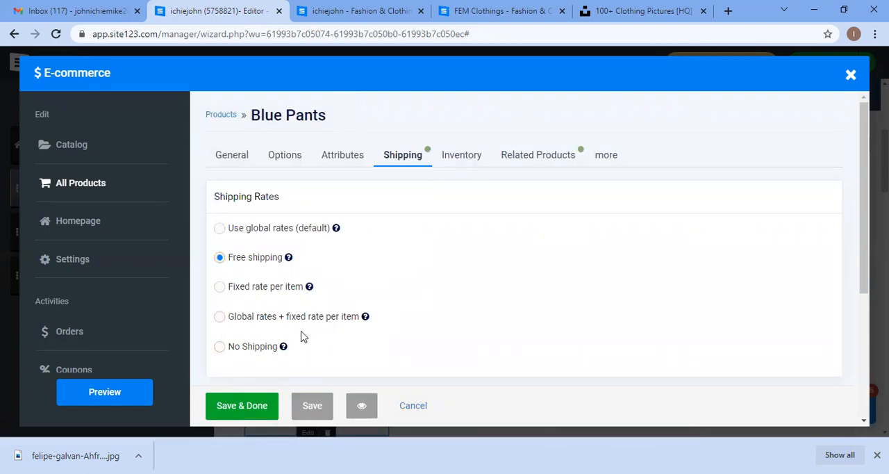
Step: Check the Blue Pants inventory status options
click(453, 160)
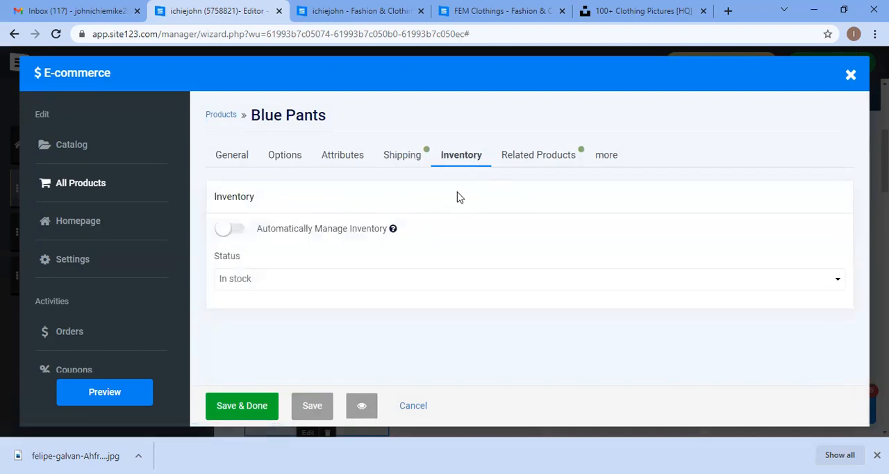
click(300, 280)
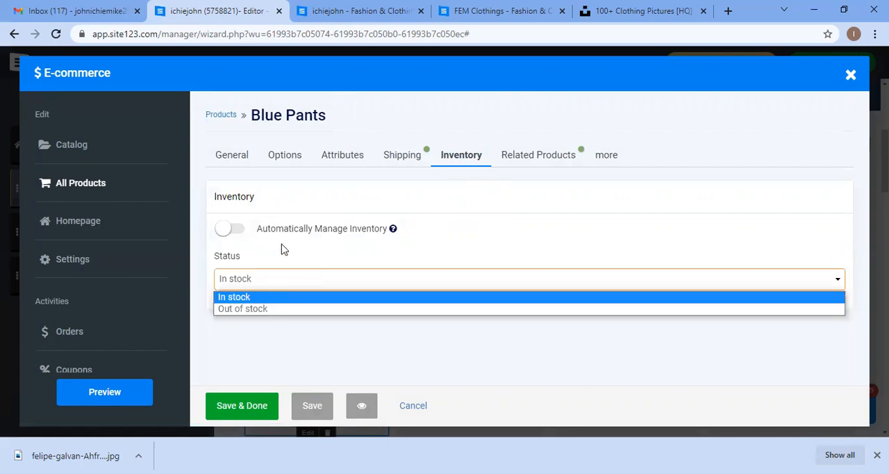
click(260, 282)
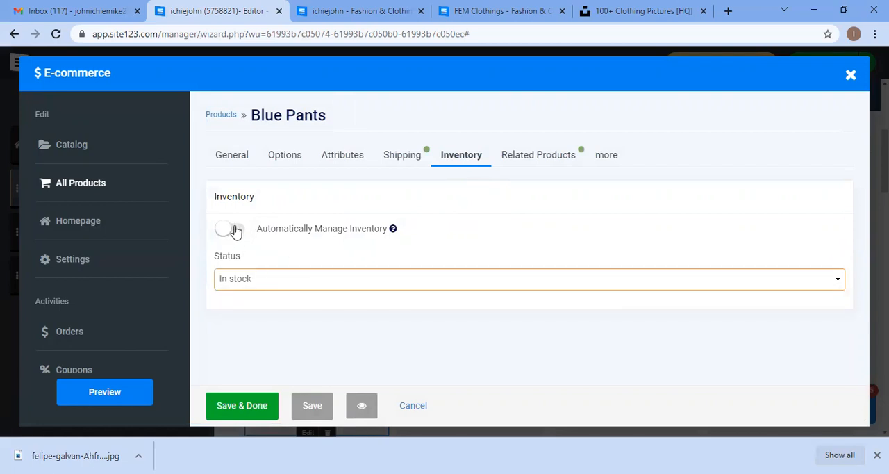
Step: Review the Related Products and more settings, including purchase limits and tax options
click(547, 165)
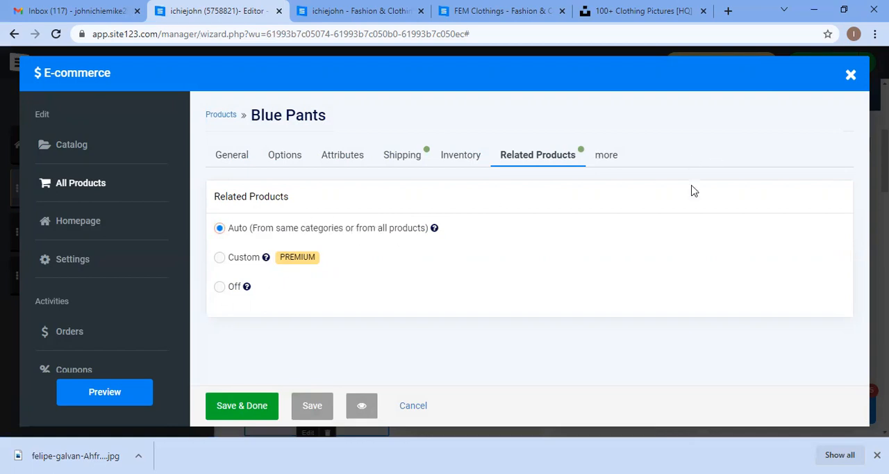
click(609, 165)
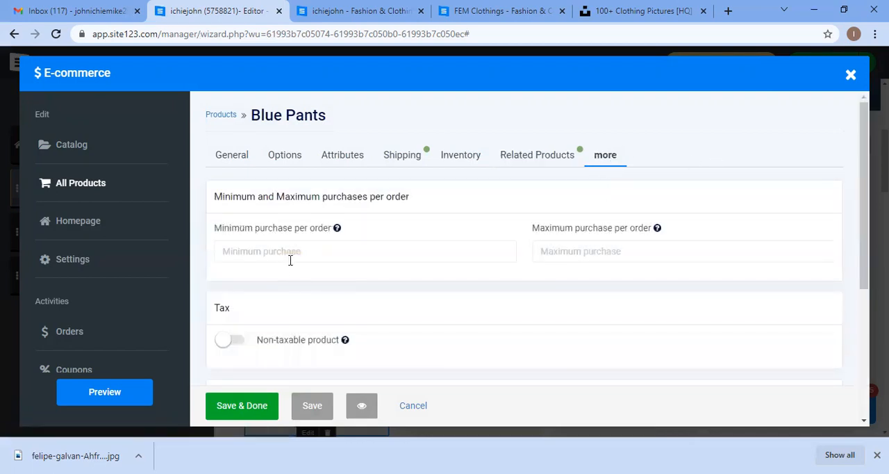
click(325, 254)
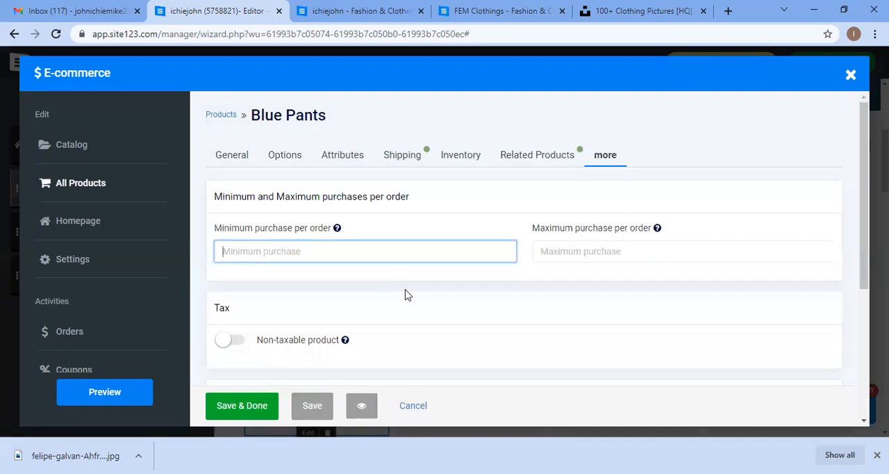
scroll(407, 296, down, 1)
scroll(409, 298, down, 2)
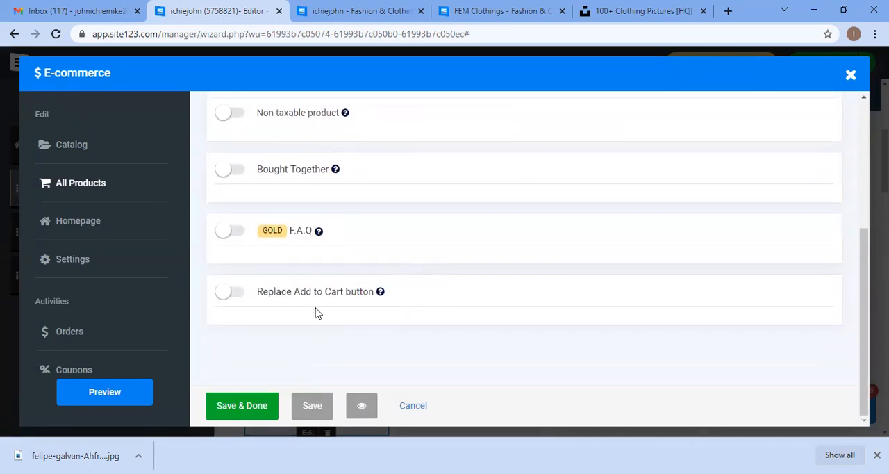
Step: Try enabling the Replace Add to Cart button option for Blue Pants
click(224, 296)
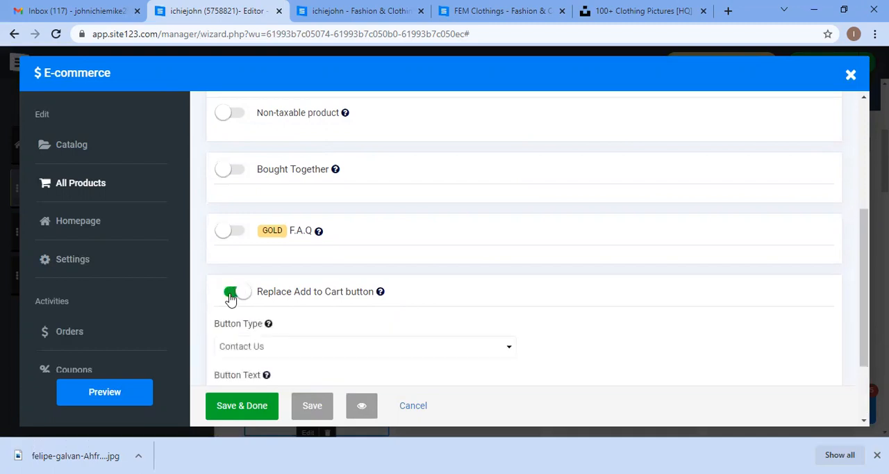
click(231, 295)
scroll(347, 286, up, 4)
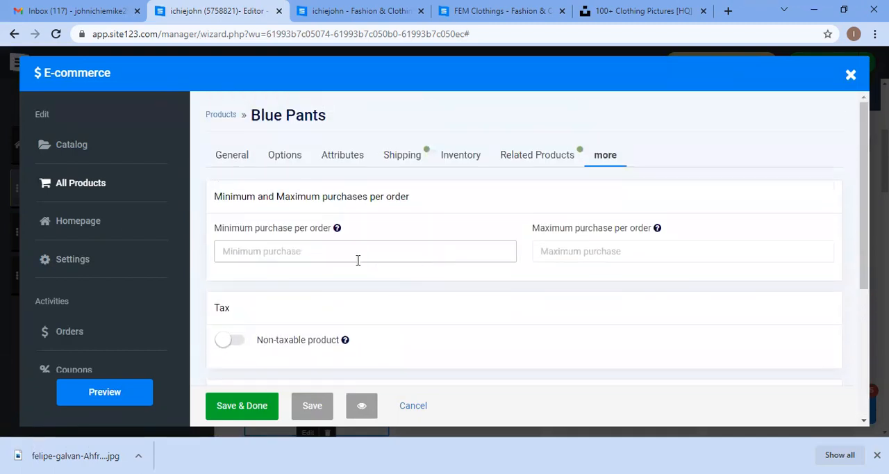
Step: Leave the Blue Pants product without saving its changes and open the store's Homepage sections
click(105, 223)
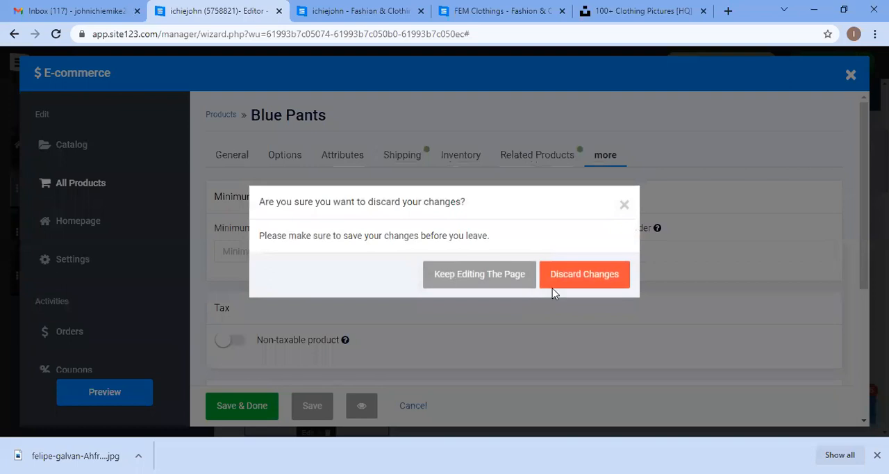
click(583, 280)
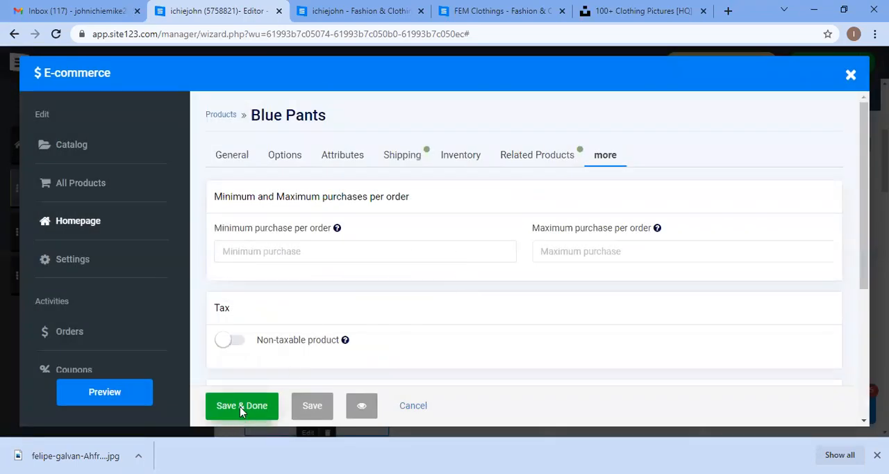
click(242, 407)
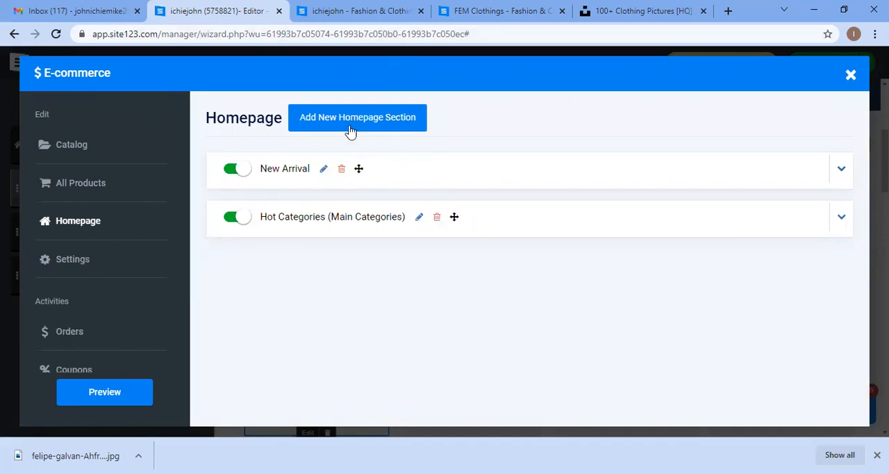
Step: Rename the New Arrival homepage section to Best Collection, keeping the Show all one by one style
click(381, 10)
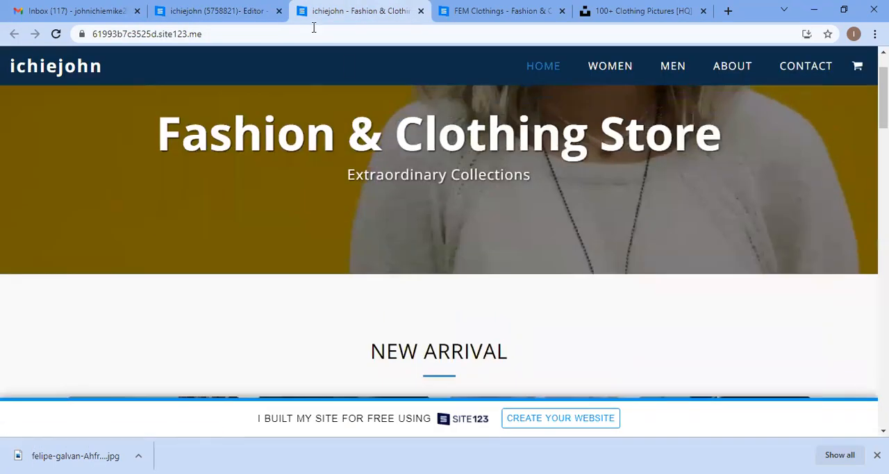
click(243, 10)
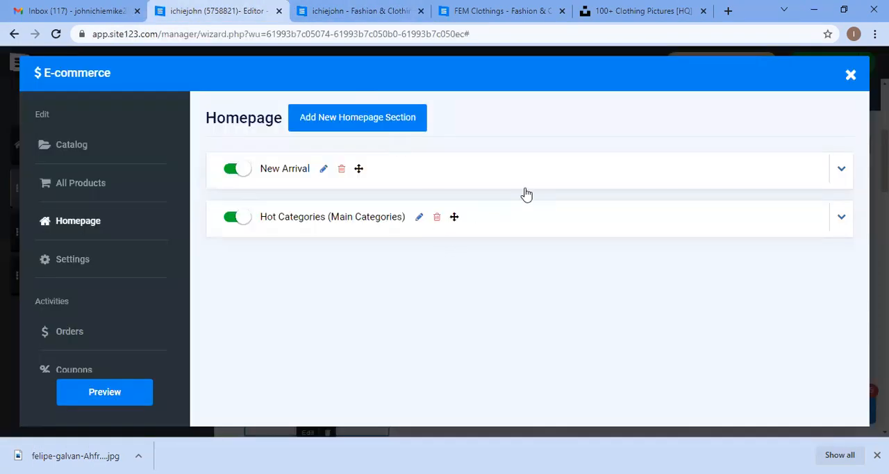
click(327, 182)
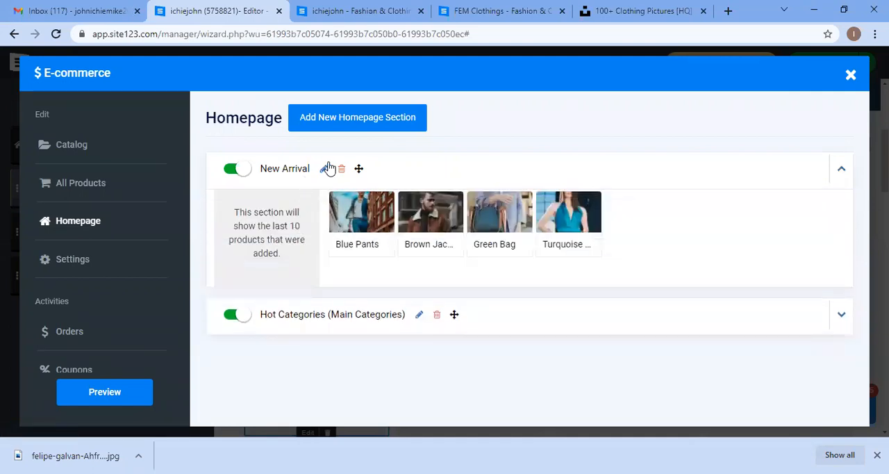
click(324, 178)
click(322, 174)
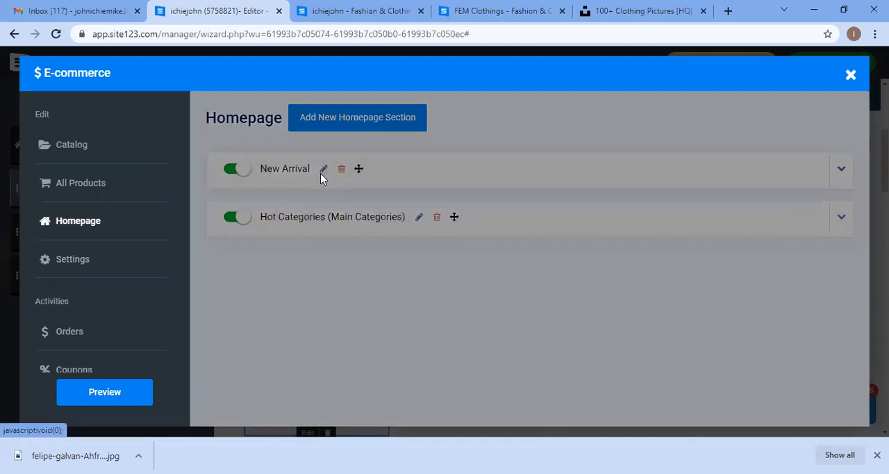
drag(400, 182, 314, 183)
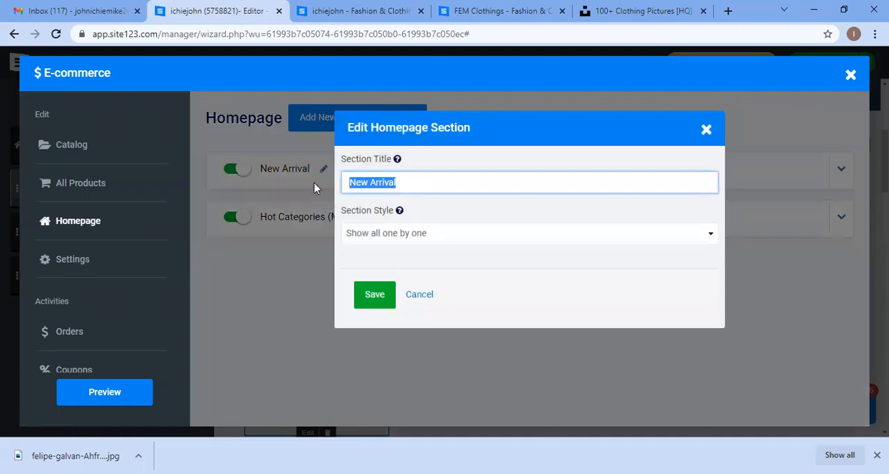
text(Best)
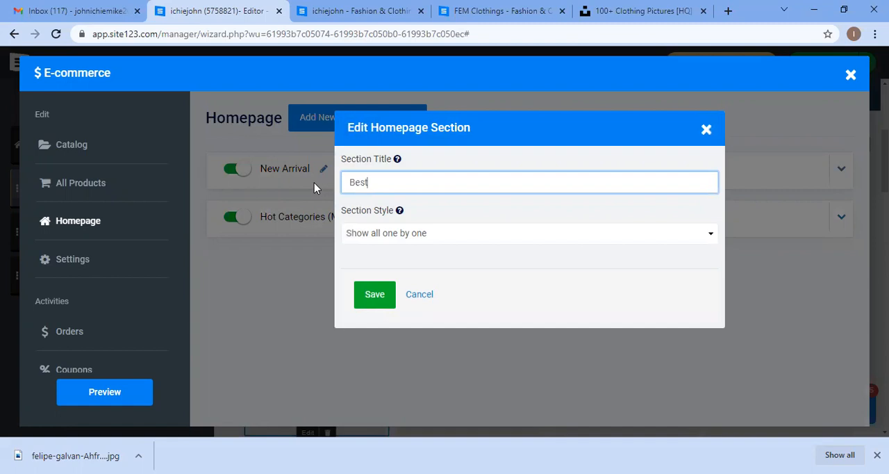
text( Collection)
click(401, 235)
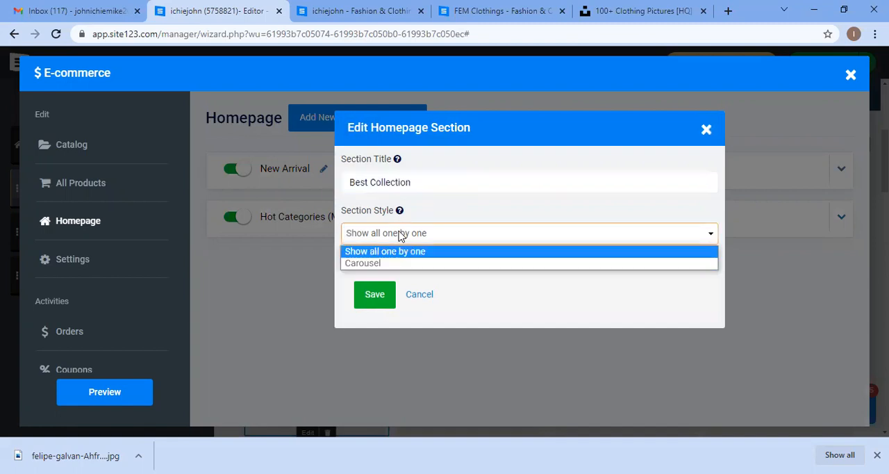
click(375, 295)
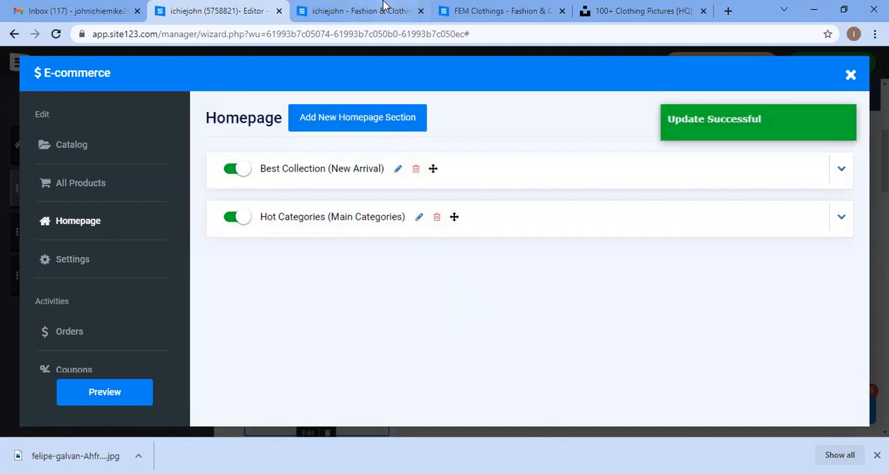
Step: Reload the live store tab and check the homepage product section
click(384, 10)
click(57, 33)
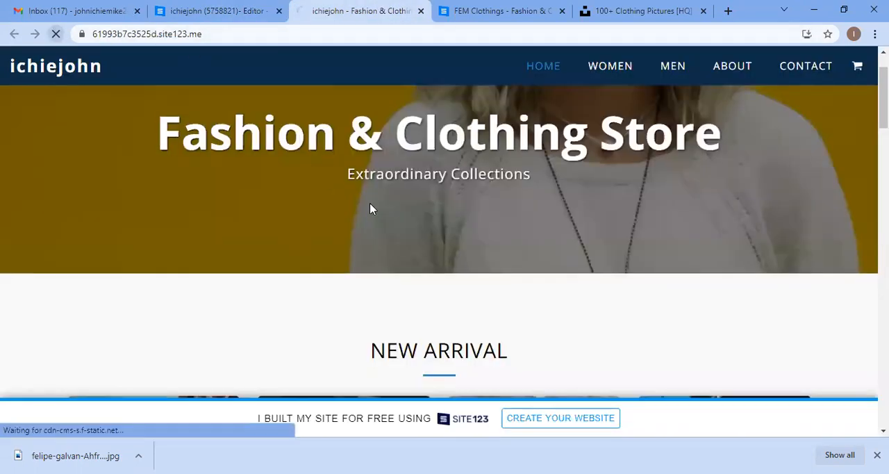
scroll(371, 206, down, 2)
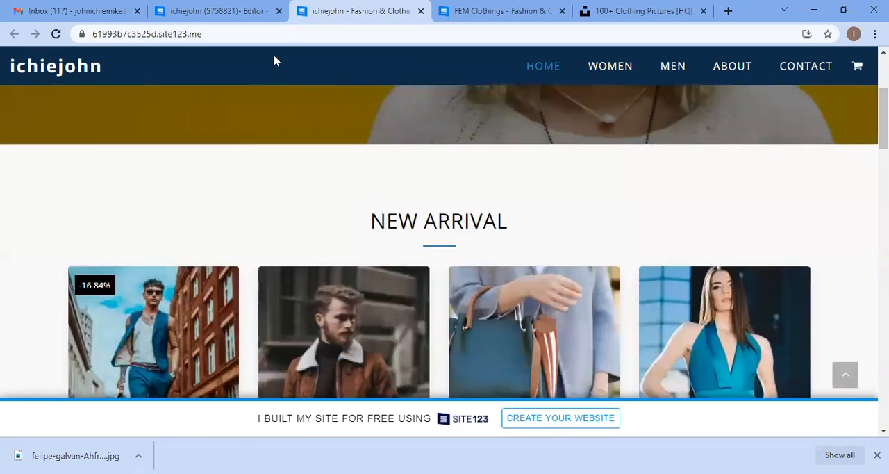
click(208, 10)
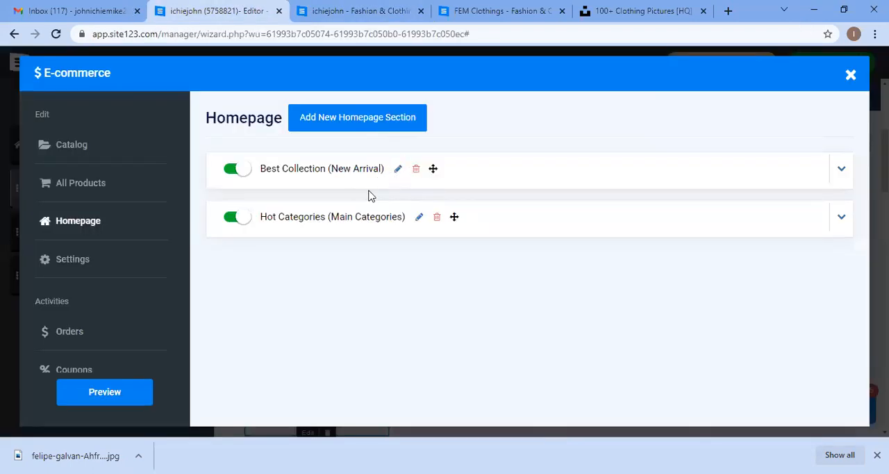
Step: Reopen the Best Collection section editor and save it with the Show all one by one style
click(843, 170)
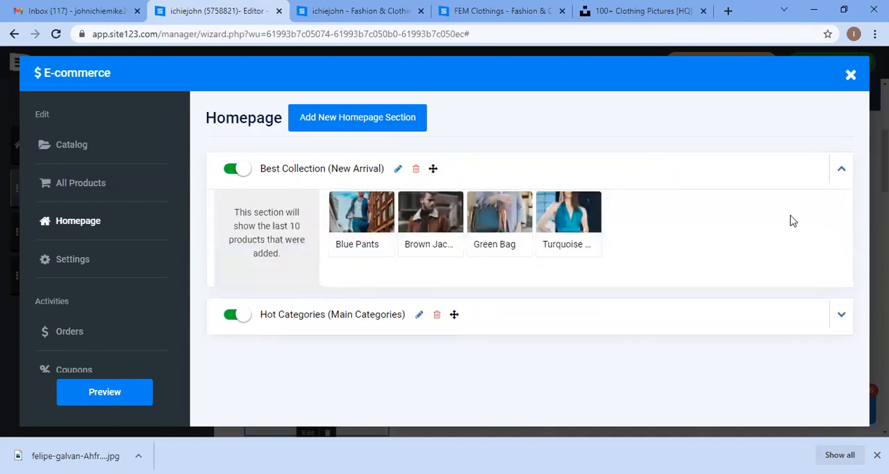
click(401, 170)
click(449, 180)
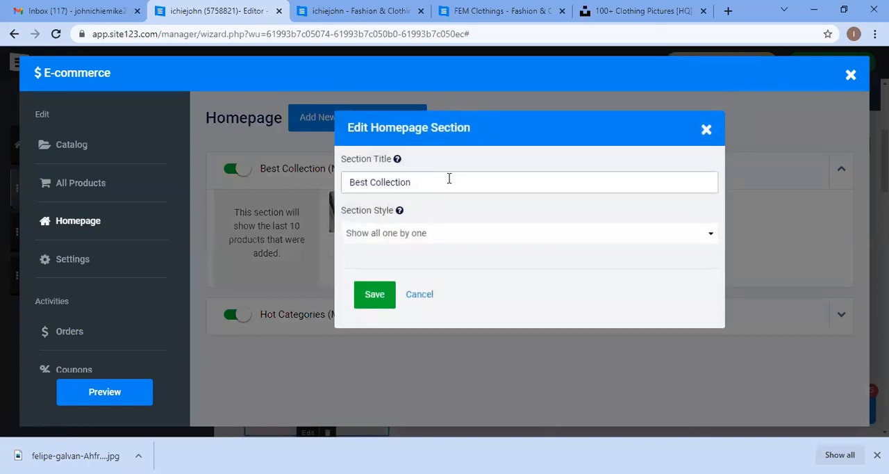
click(451, 232)
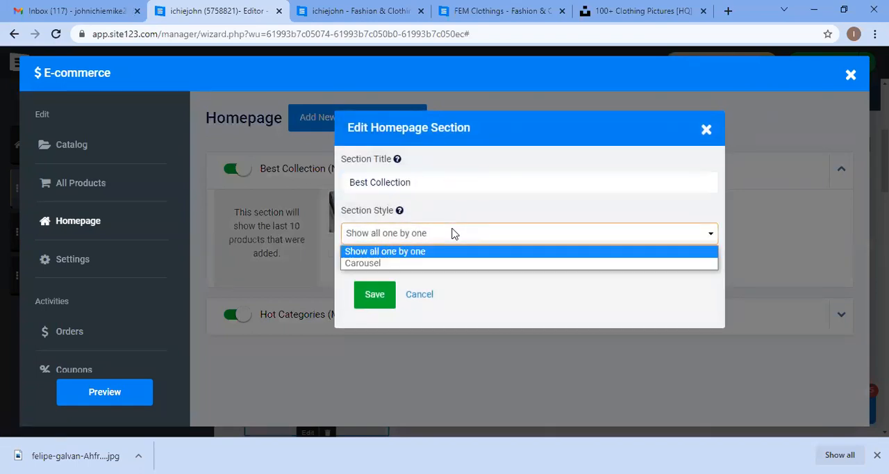
click(375, 292)
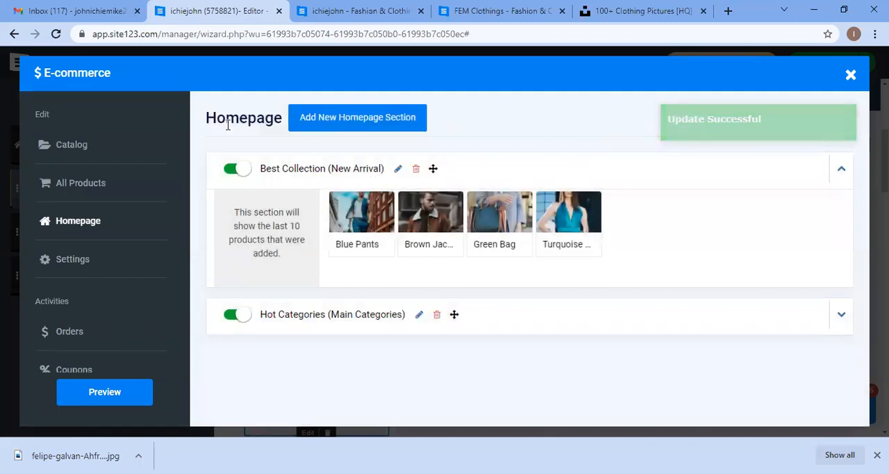
Step: Reload the live store again and review the homepage product section
click(99, 257)
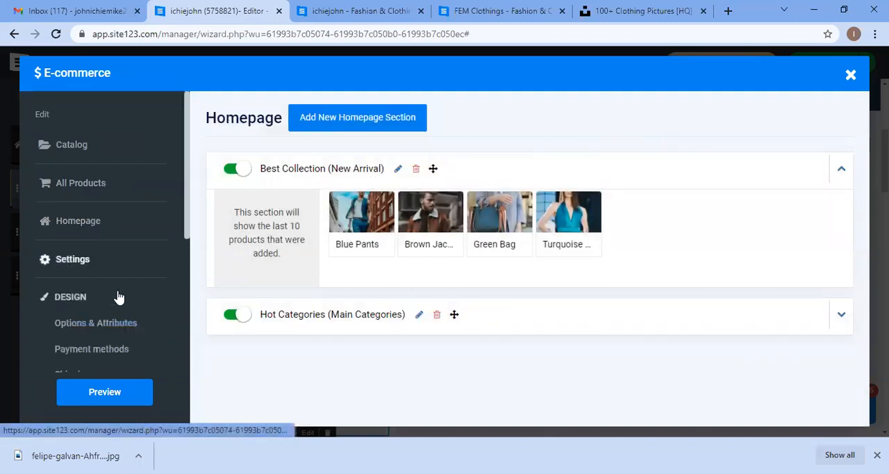
scroll(165, 264, down, 1)
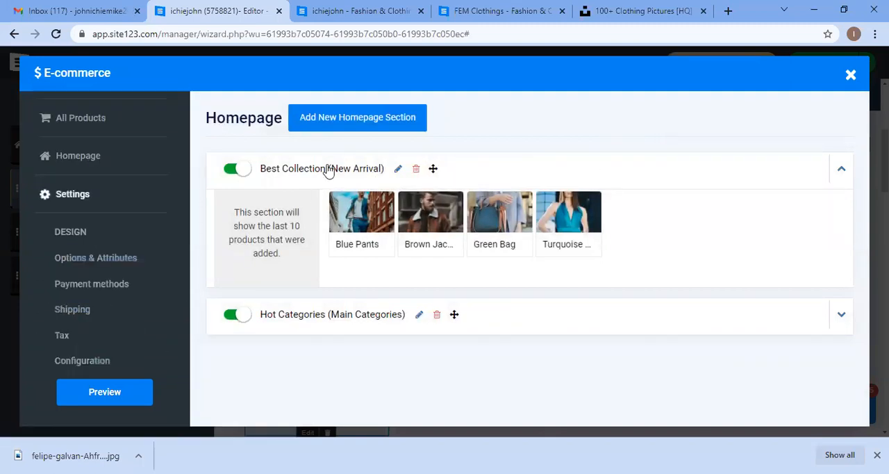
click(569, 173)
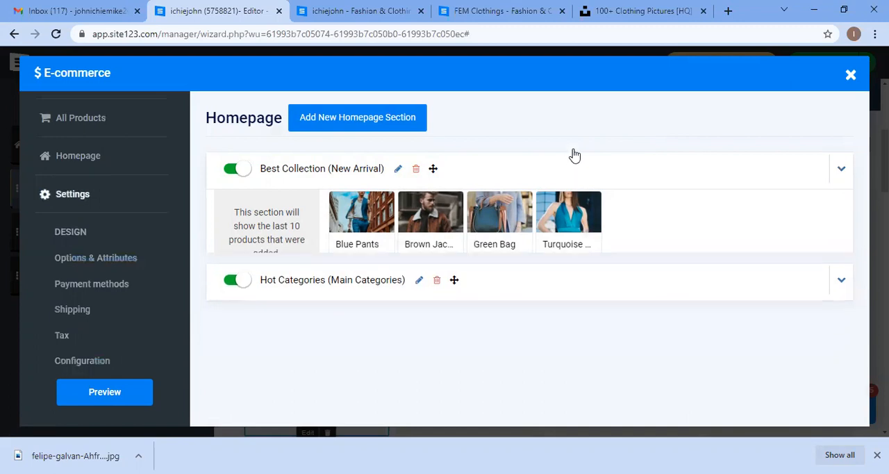
click(340, 9)
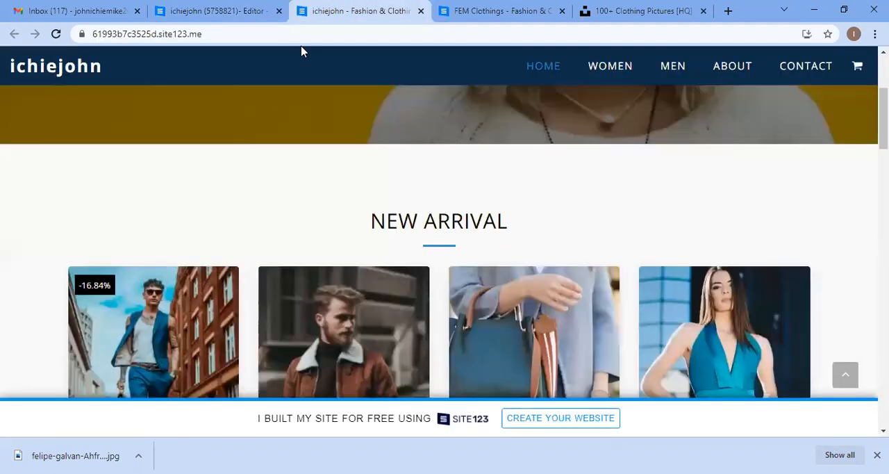
click(56, 35)
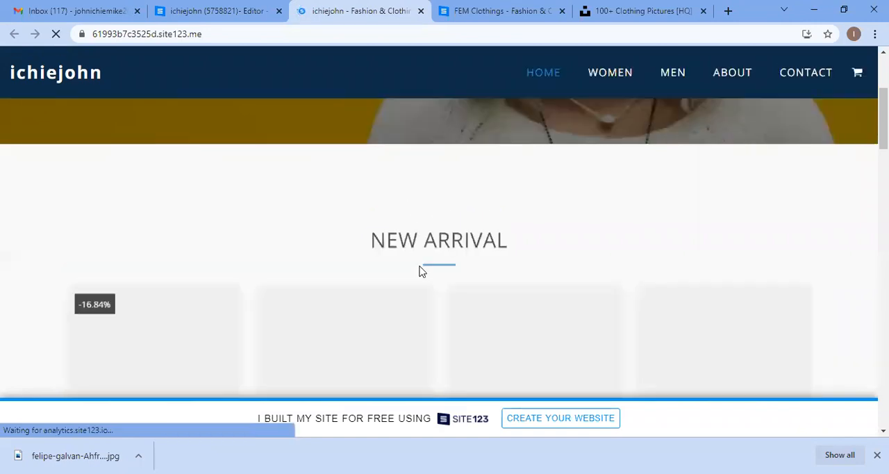
scroll(469, 248, down, 2)
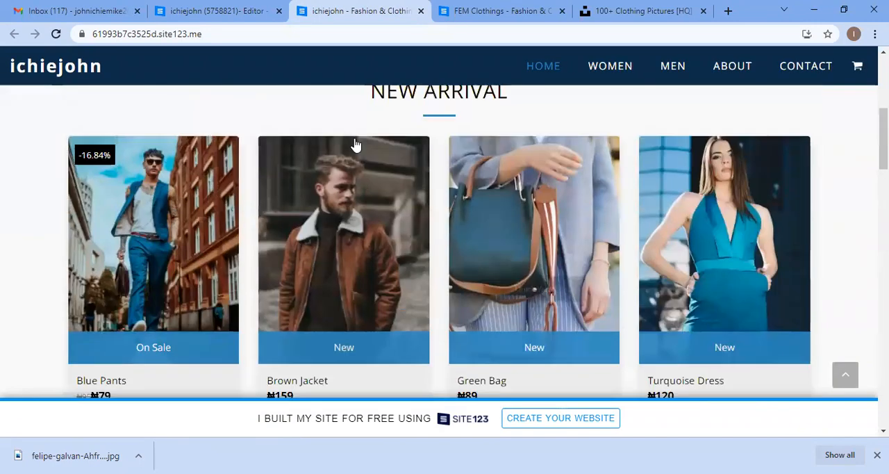
click(240, 8)
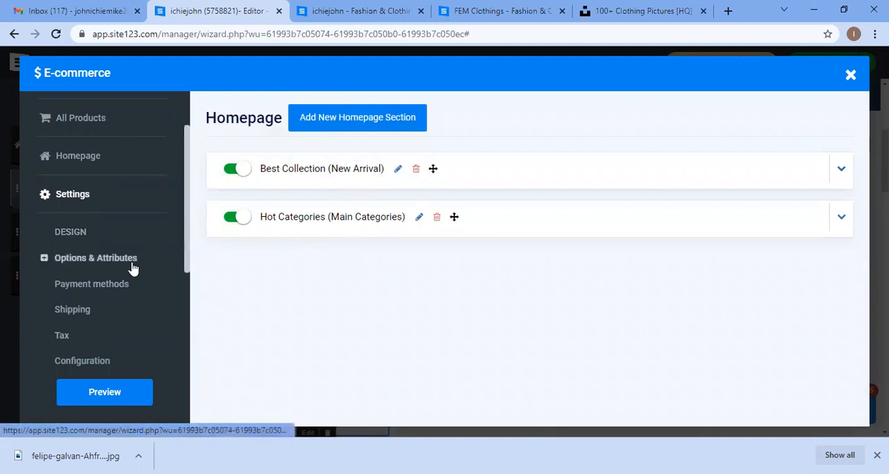
click(340, 6)
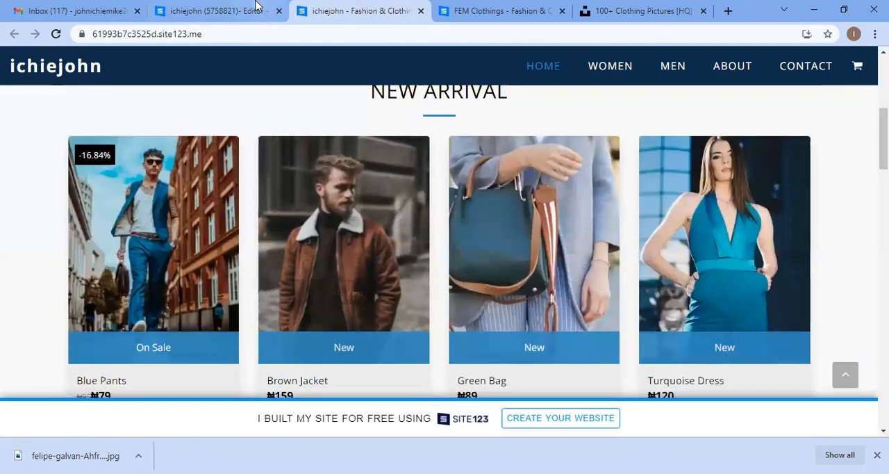
scroll(394, 197, up, 1)
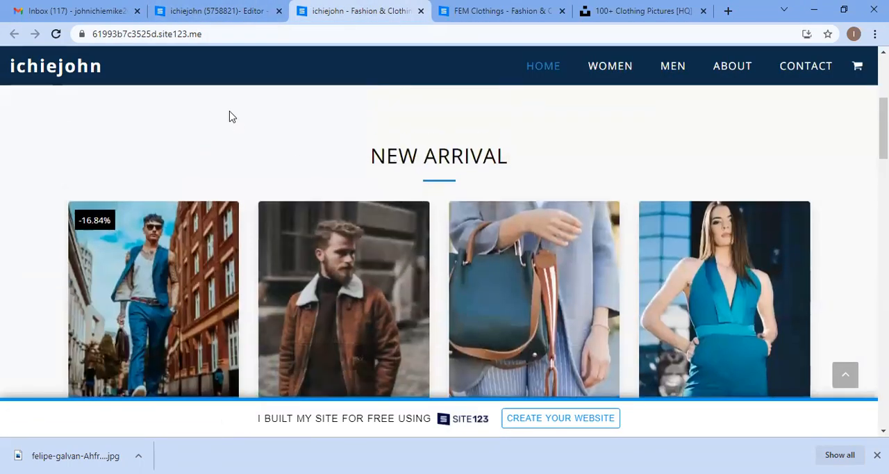
click(216, 11)
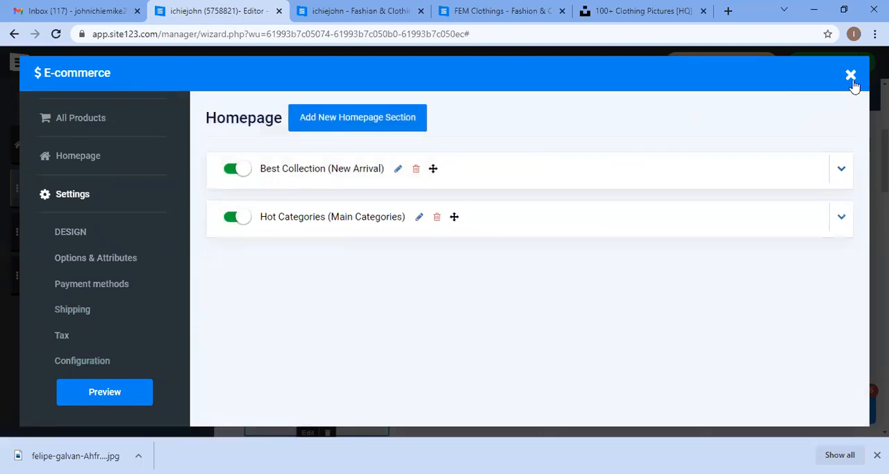
Step: Open the store's Design settings and the product box Ready Theme style chooser
click(67, 233)
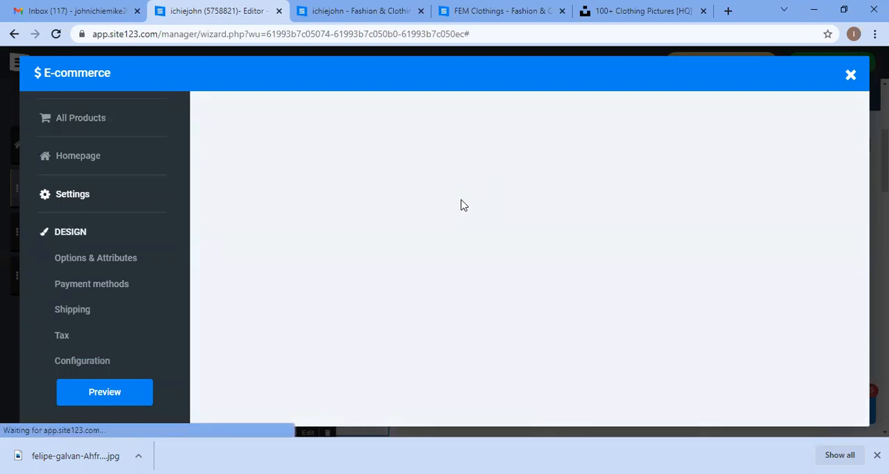
scroll(413, 271, down, 1)
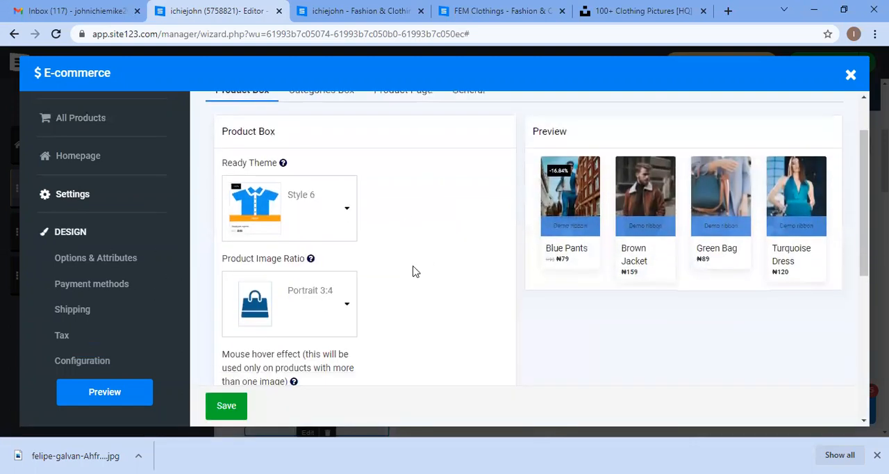
click(349, 210)
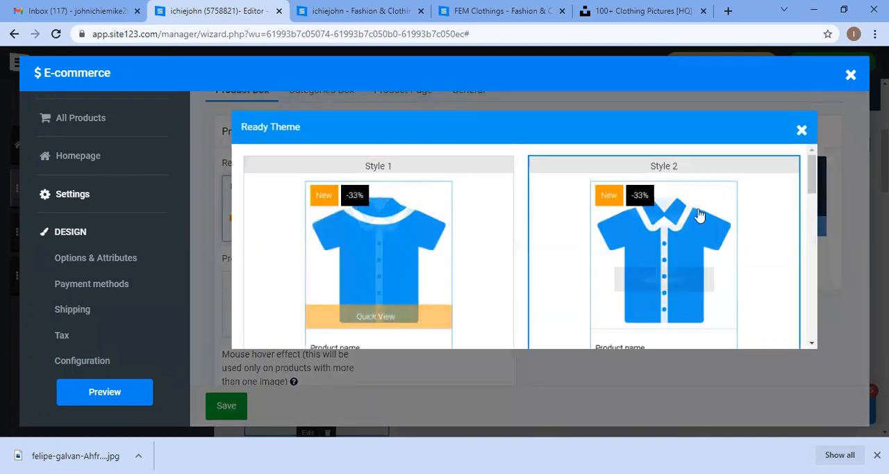
Step: Browse the available Ready Theme product box styles, from Style 1 through Style 7
scroll(512, 260, down, 3)
scroll(618, 259, down, 2)
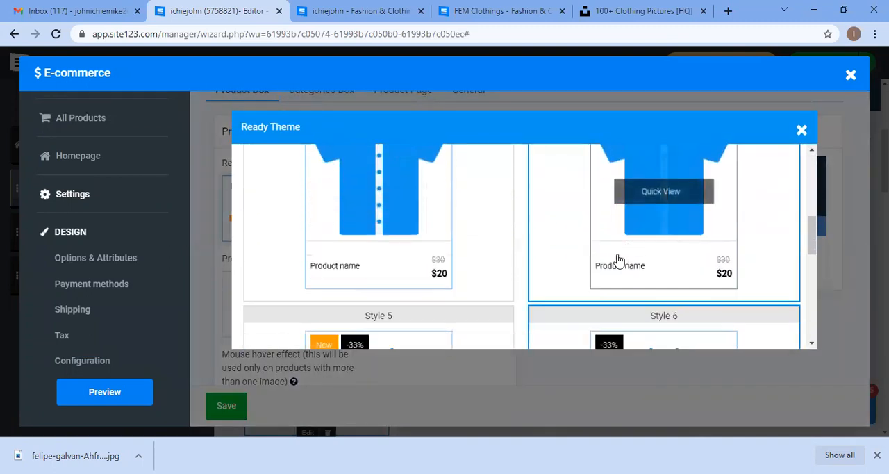
scroll(416, 313, down, 1)
scroll(688, 302, down, 2)
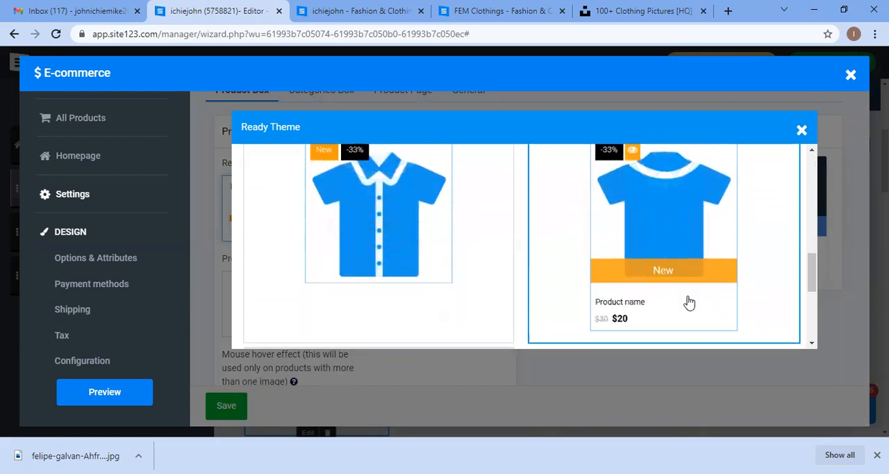
scroll(688, 302, down, 2)
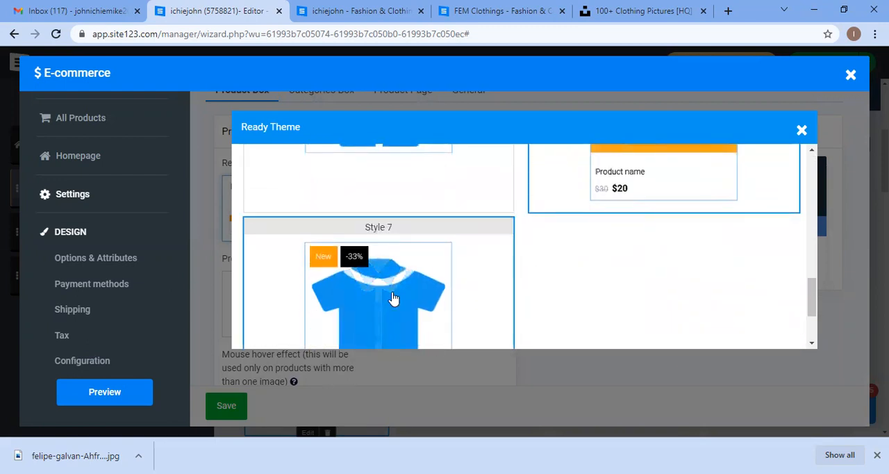
scroll(393, 299, up, 3)
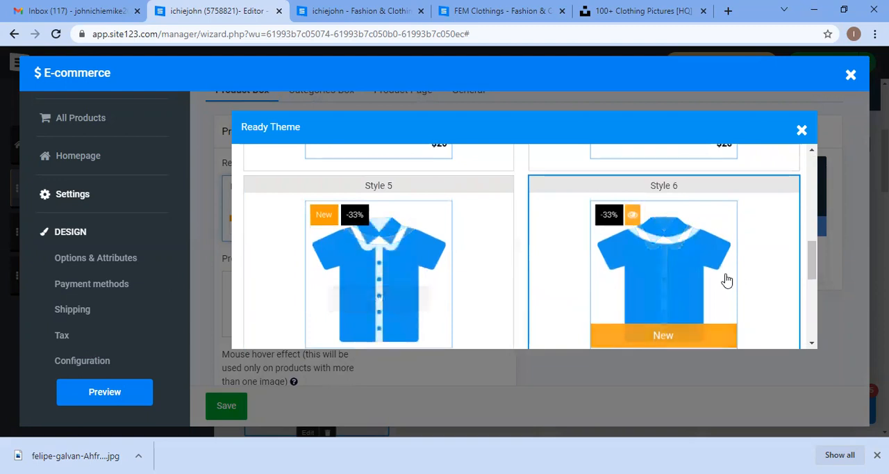
scroll(647, 284, up, 3)
scroll(591, 276, up, 2)
scroll(412, 260, down, 1)
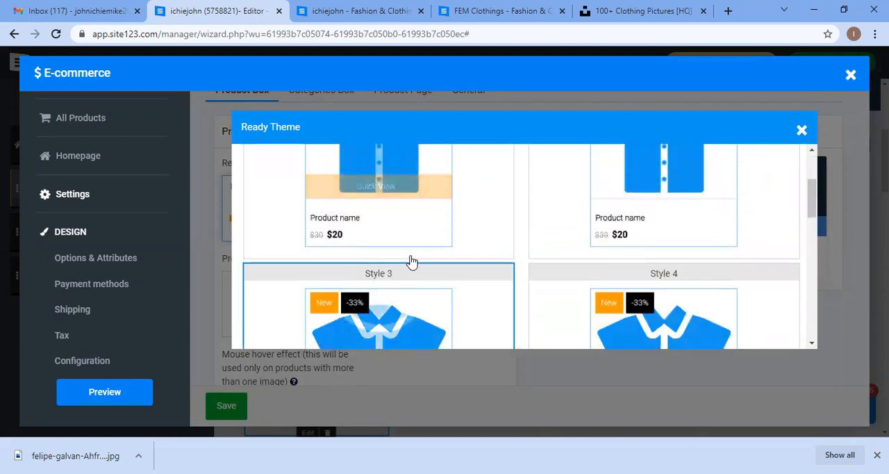
scroll(673, 242, down, 3)
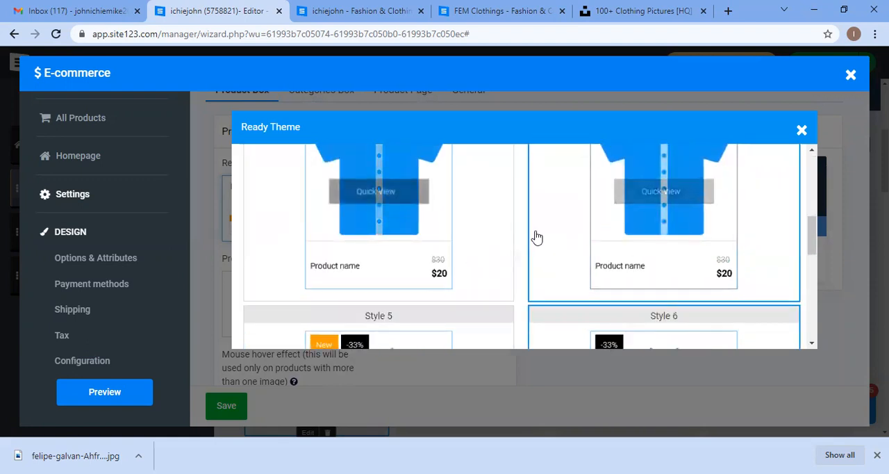
scroll(537, 238, up, 2)
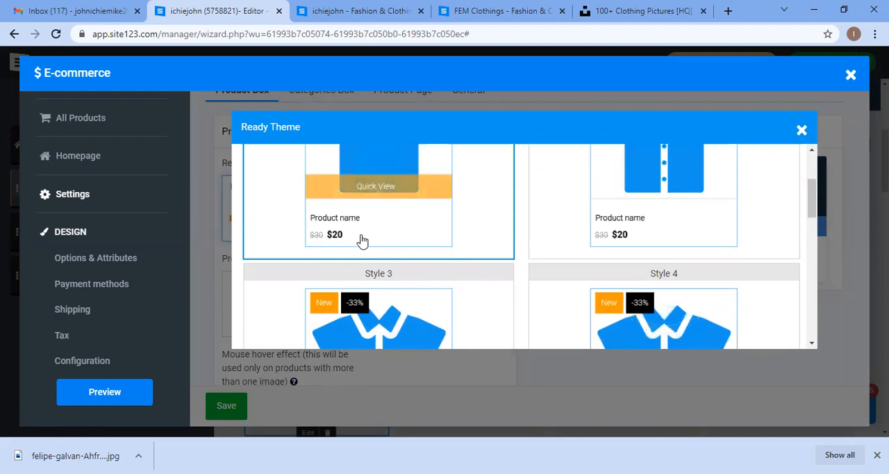
scroll(597, 255, up, 2)
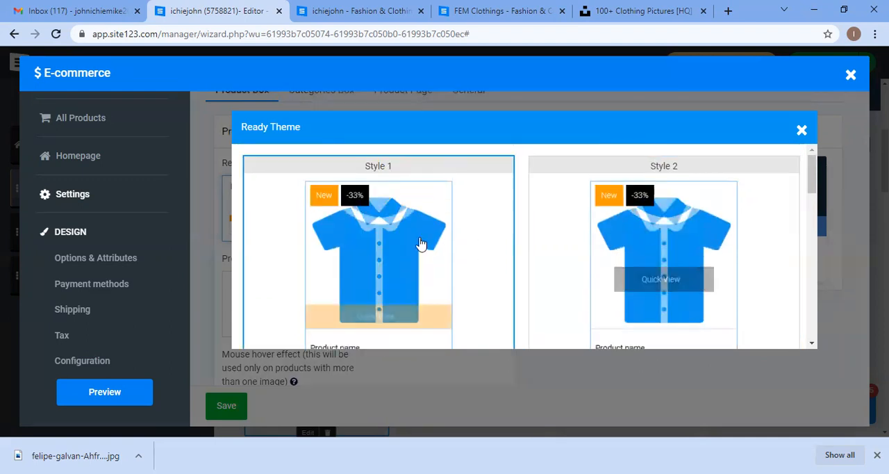
scroll(536, 234, down, 3)
scroll(612, 264, down, 2)
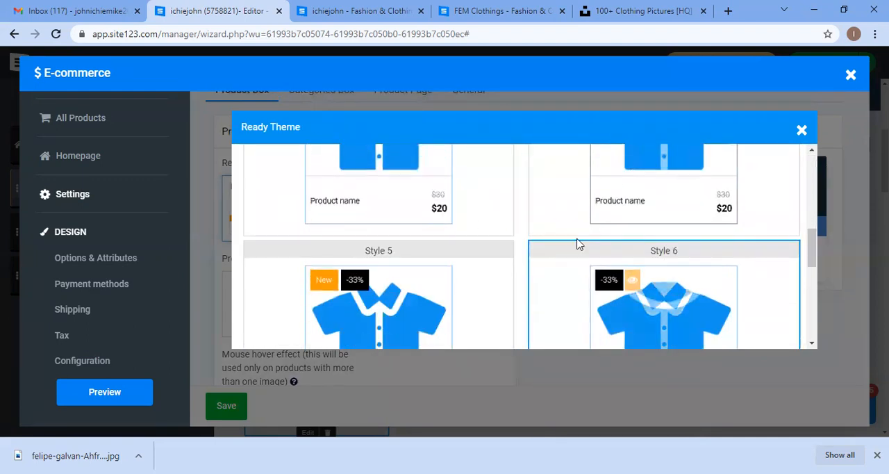
scroll(615, 240, down, 3)
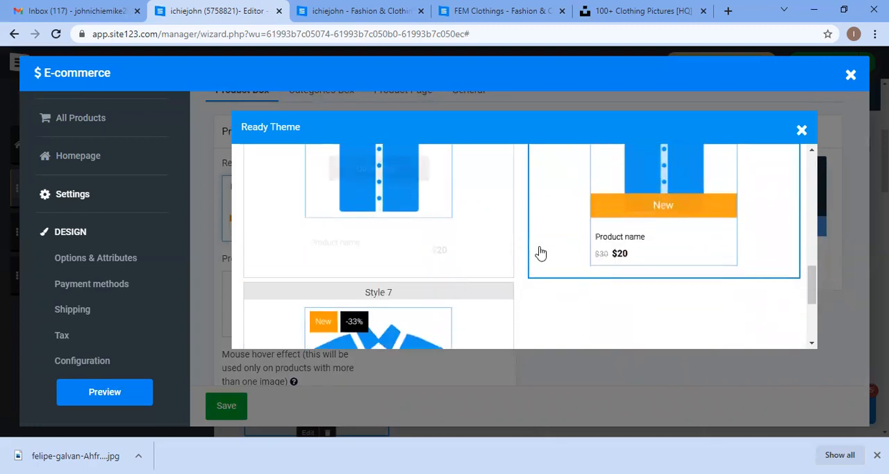
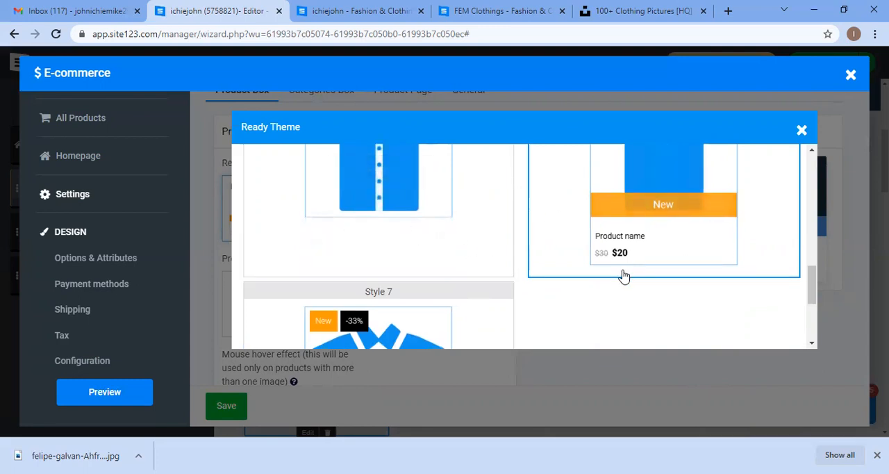
Step: Finish browsing the Ready Theme product box styles and close the style chooser
scroll(476, 262, down, 3)
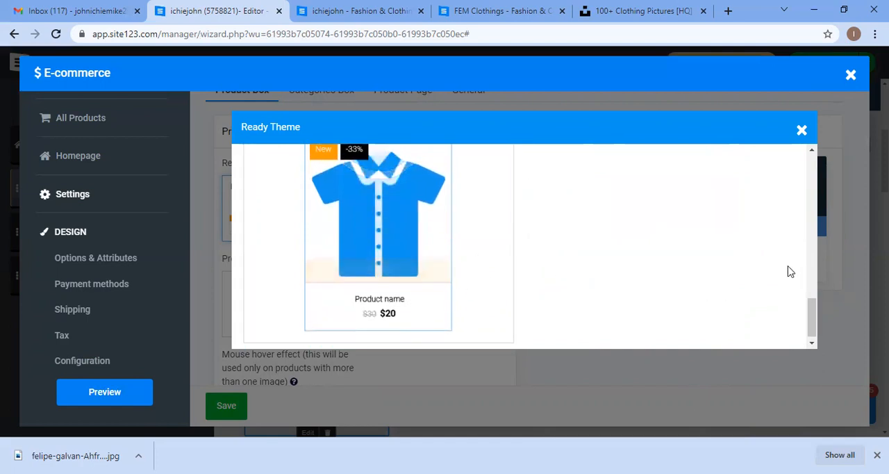
scroll(795, 202, up, 2)
click(802, 130)
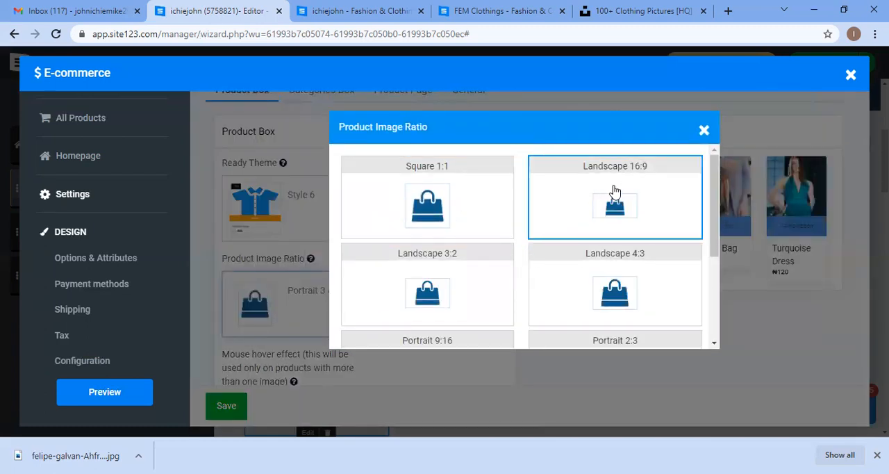
Step: Browse the Product Image Ratio options from Square 1:1 to Portrait 3:4 and close the ratio chooser
scroll(595, 204, down, 3)
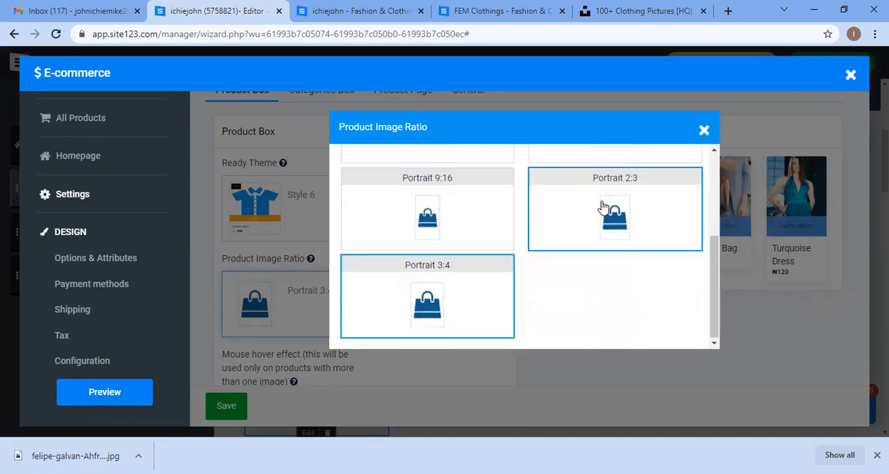
scroll(445, 247, up, 1)
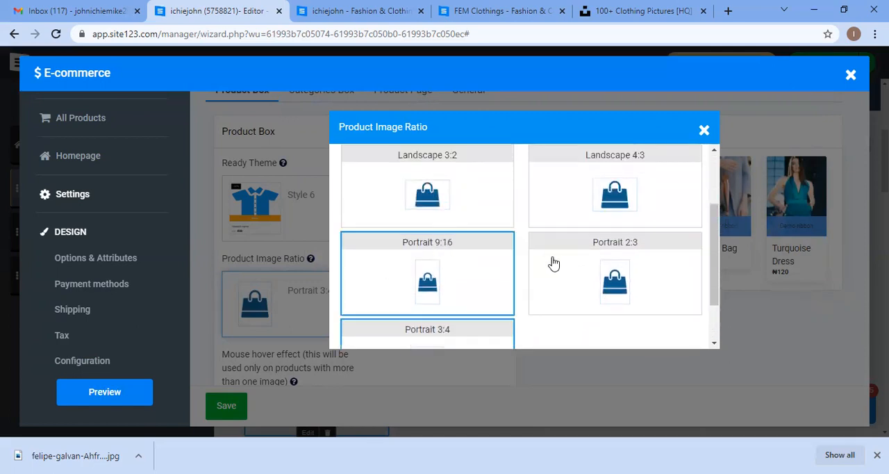
scroll(520, 248, up, 2)
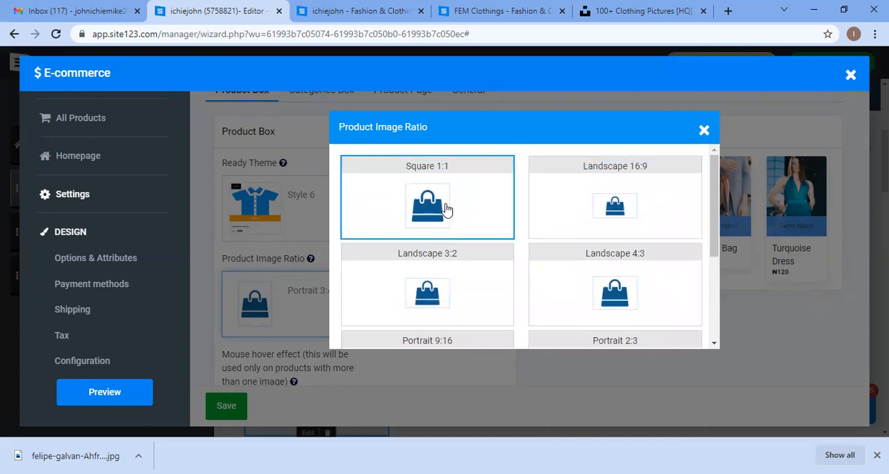
scroll(431, 291, down, 3)
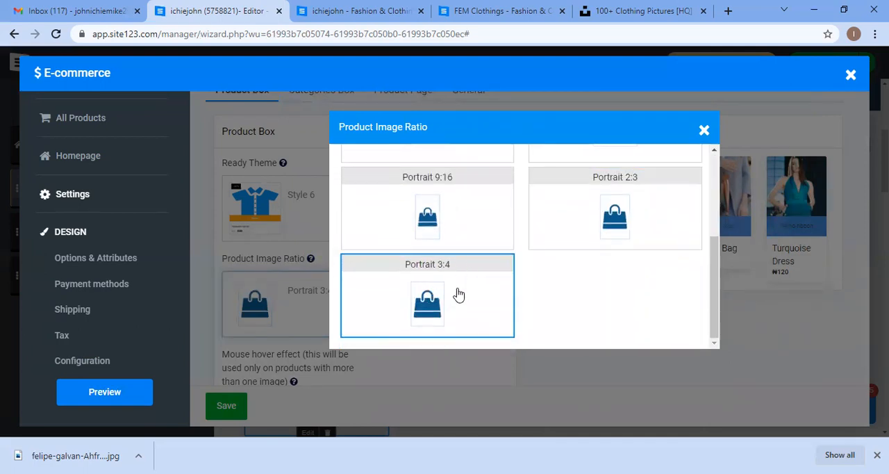
click(703, 128)
Step: Switch to the live store tab and review the New Arrival product boxes
click(368, 10)
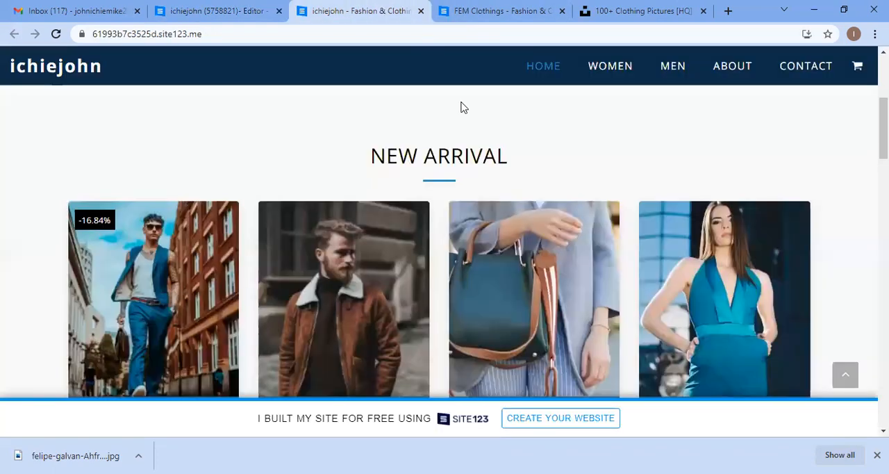
scroll(338, 250, down, 2)
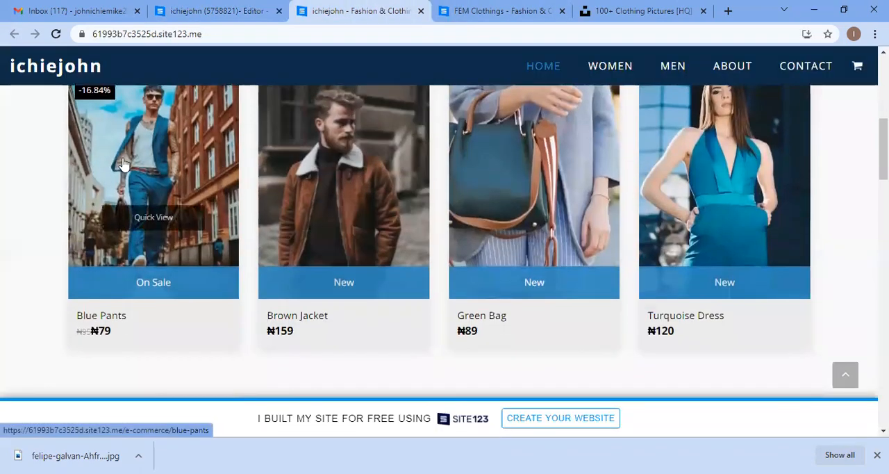
scroll(528, 175, up, 1)
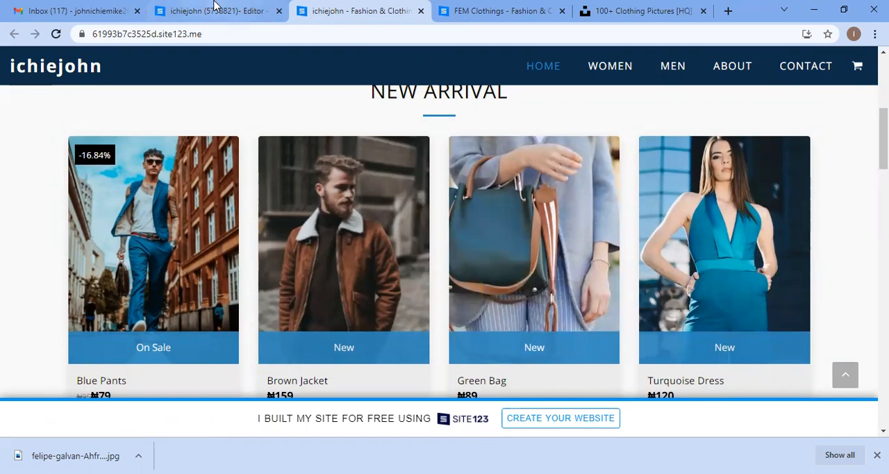
Step: Return to the store settings and review the Options & Attributes, Shipping and Tax pages
click(214, 10)
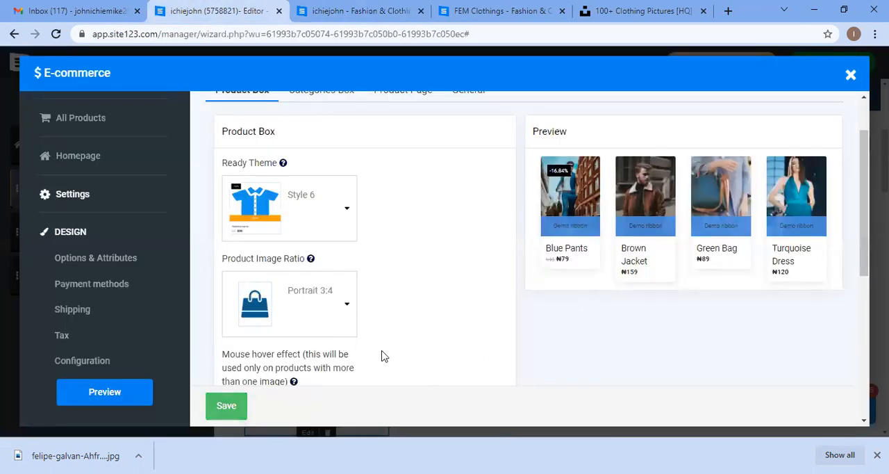
click(42, 258)
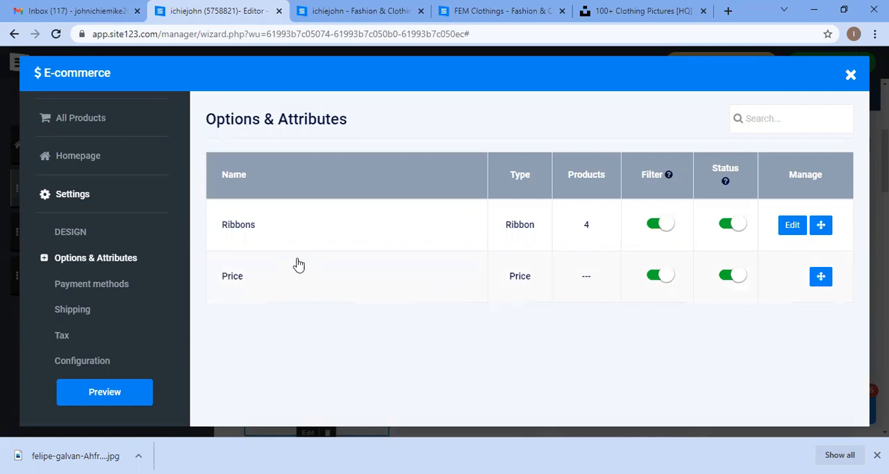
click(73, 311)
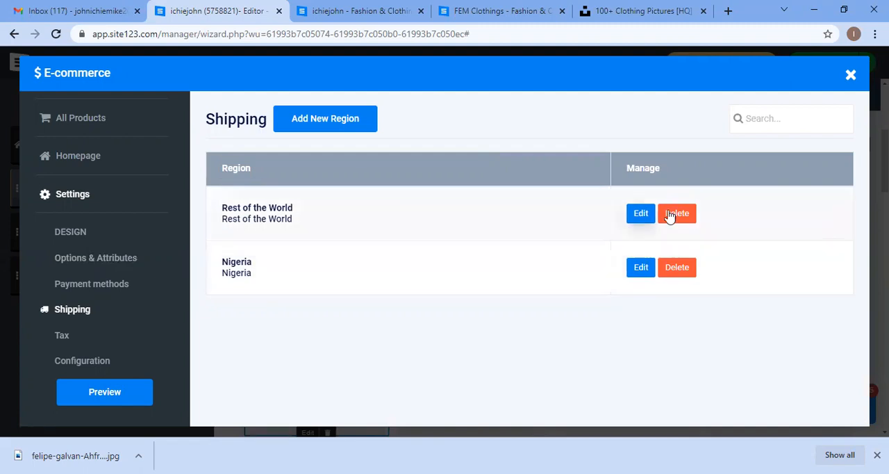
click(72, 343)
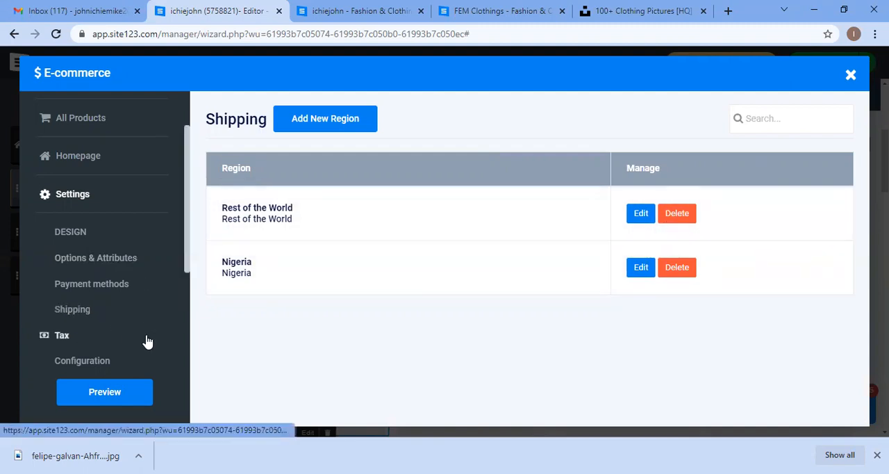
scroll(375, 271, down, 1)
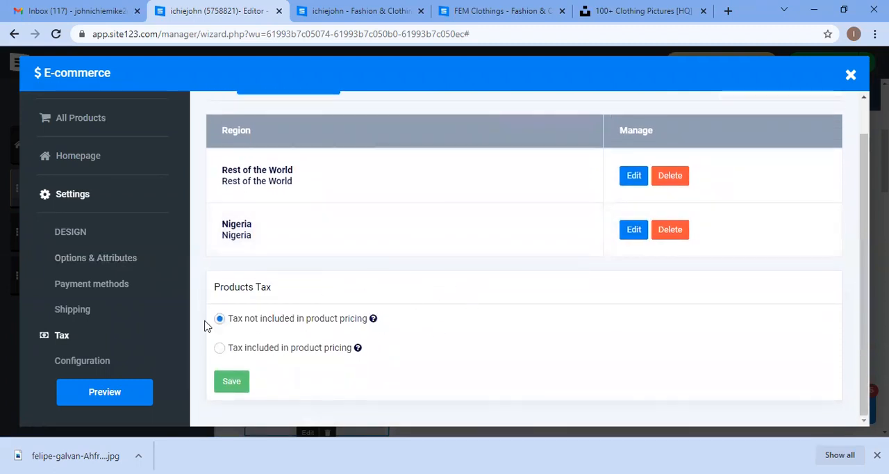
Step: Open the store Configuration page and examine its options, including Related Products, Email Notification and Categories Page
click(104, 369)
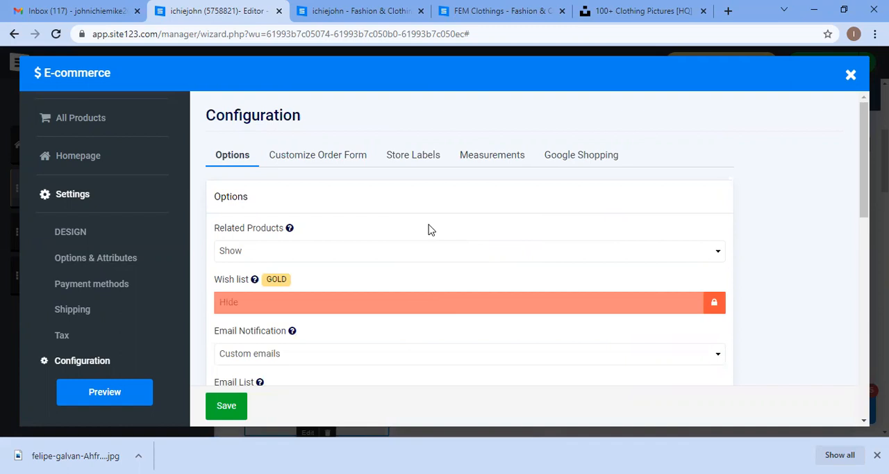
scroll(429, 229, down, 1)
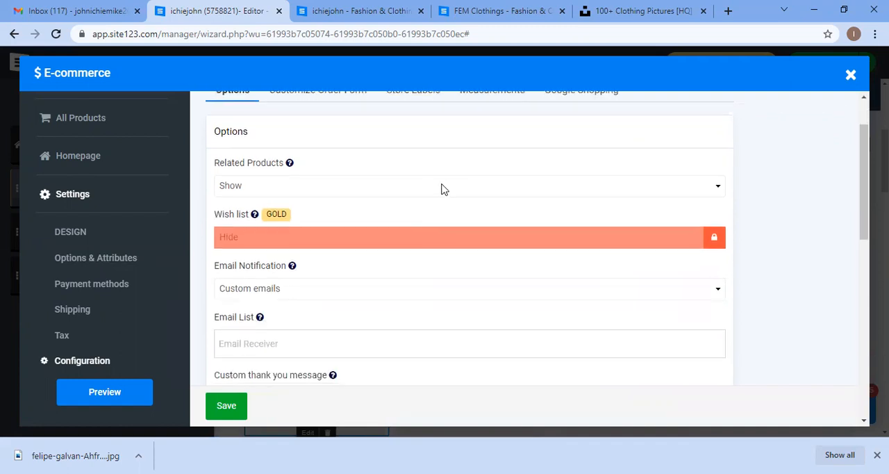
click(444, 189)
scroll(443, 201, down, 1)
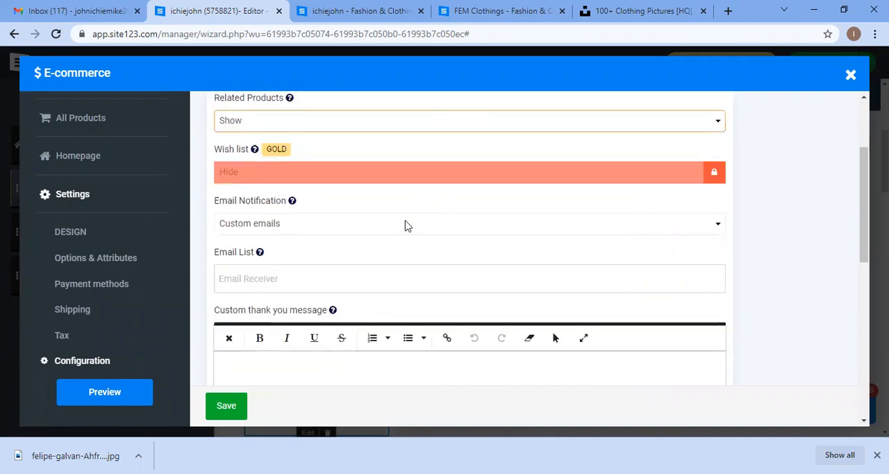
click(405, 229)
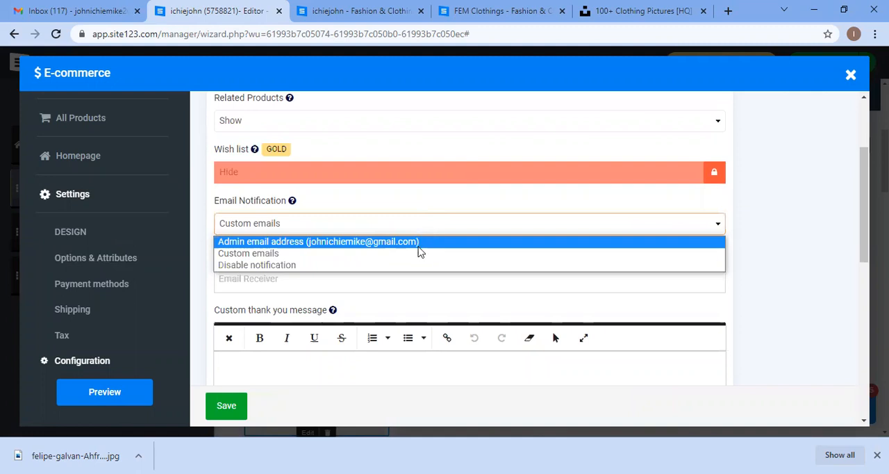
scroll(341, 216, down, 1)
click(341, 216)
scroll(343, 210, down, 1)
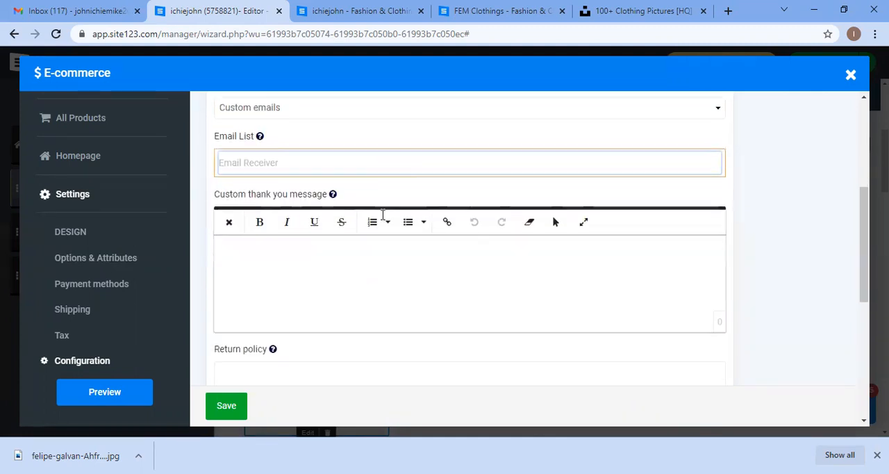
scroll(385, 252, down, 6)
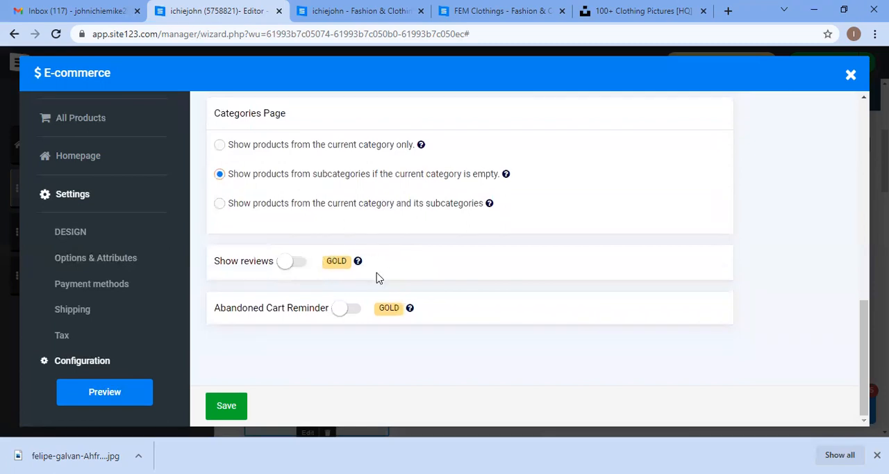
scroll(379, 278, up, 1)
scroll(331, 310, down, 1)
scroll(303, 277, up, 1)
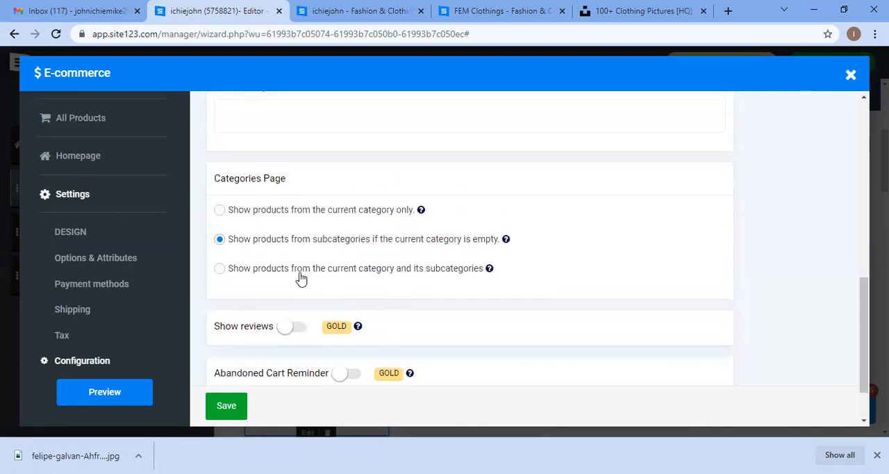
scroll(361, 260, up, 2)
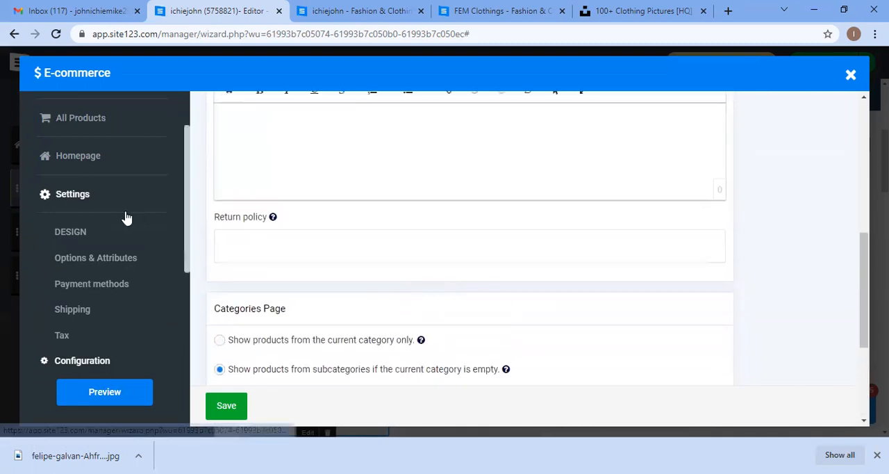
scroll(118, 202, up, 1)
Step: Close the store manager and scroll through the homepage's Hot Categories and Best Collection sections in the editor
click(108, 147)
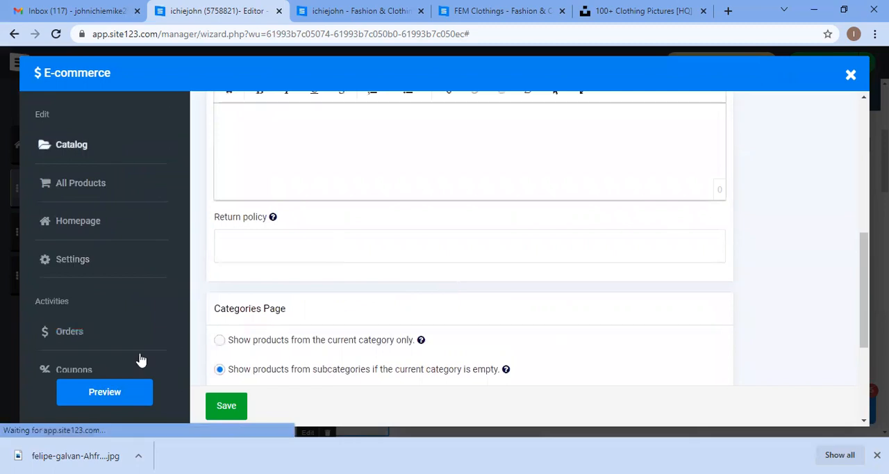
click(851, 75)
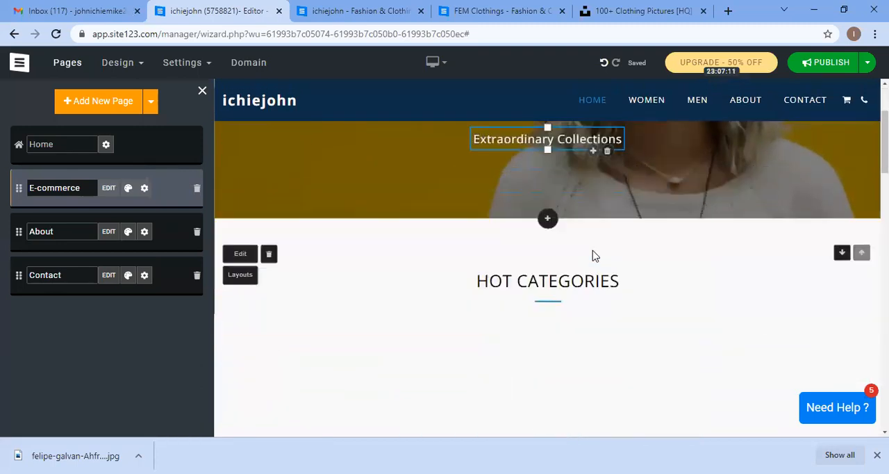
scroll(592, 251, down, 3)
scroll(593, 251, up, 3)
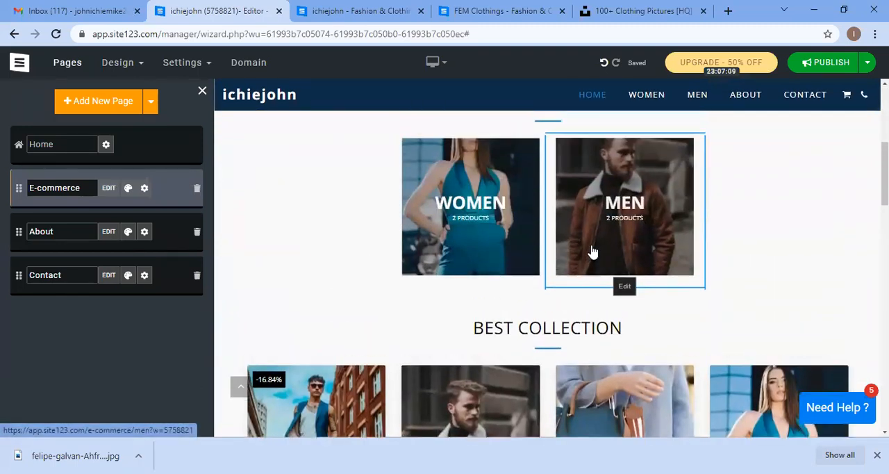
scroll(559, 257, down, 3)
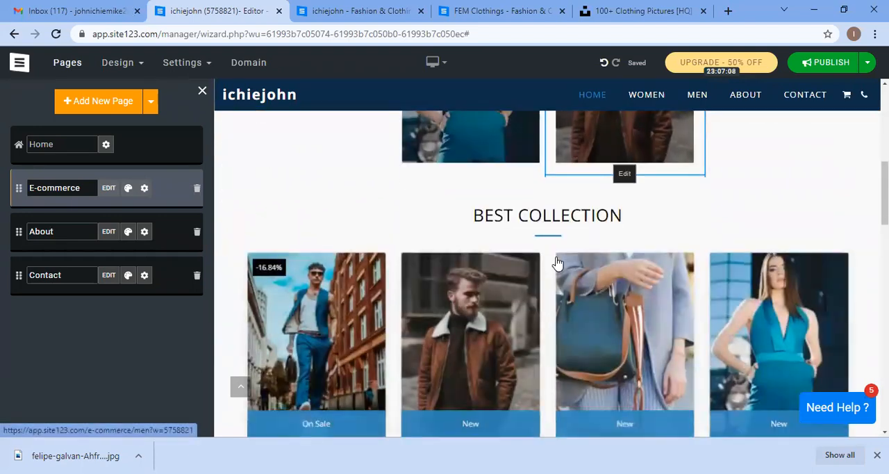
scroll(596, 208, down, 4)
scroll(600, 212, up, 5)
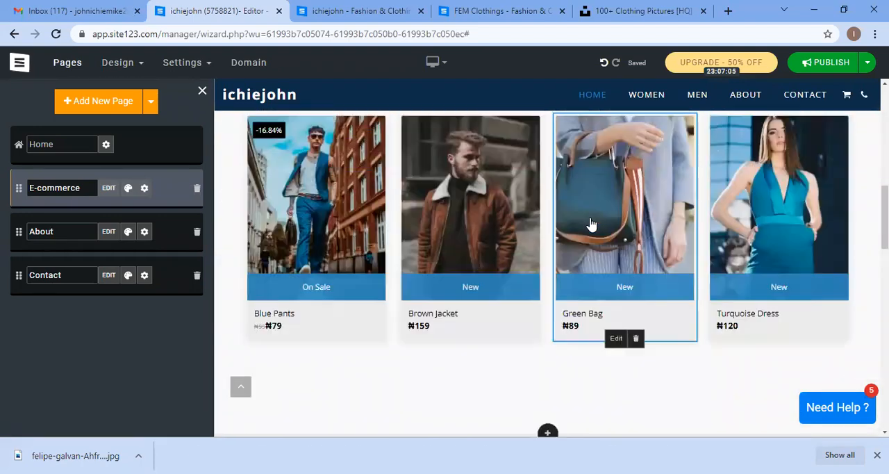
scroll(500, 216, up, 3)
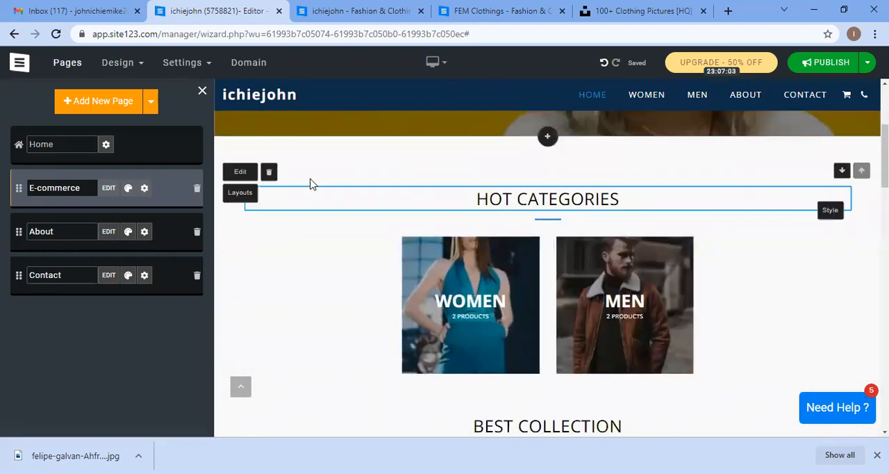
click(842, 170)
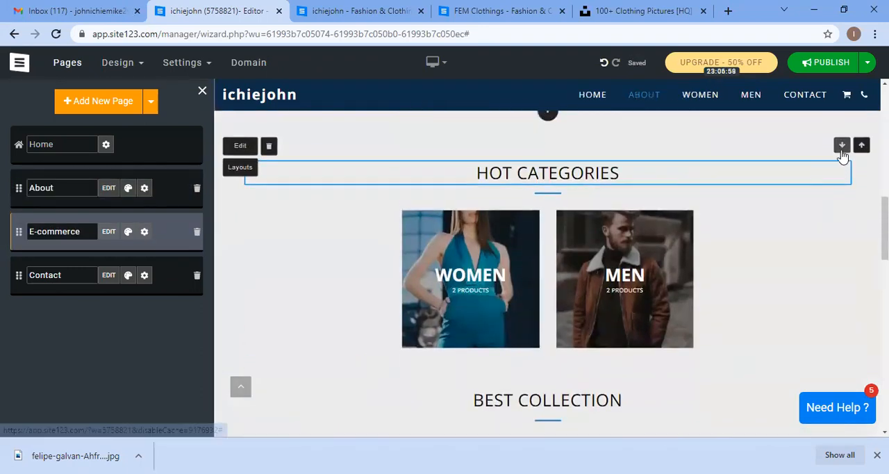
click(842, 153)
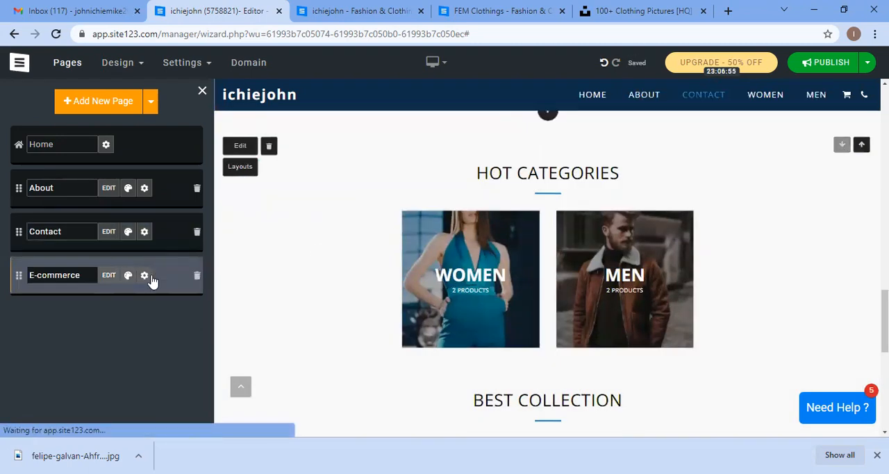
drag(169, 276, 172, 186)
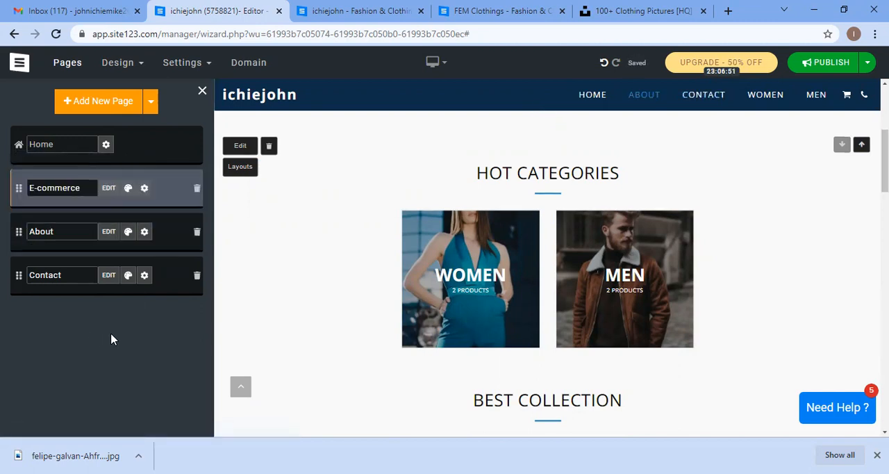
Step: Scroll through the homepage's Best Collection and About sections in the editor
scroll(671, 308, down, 4)
scroll(632, 308, up, 1)
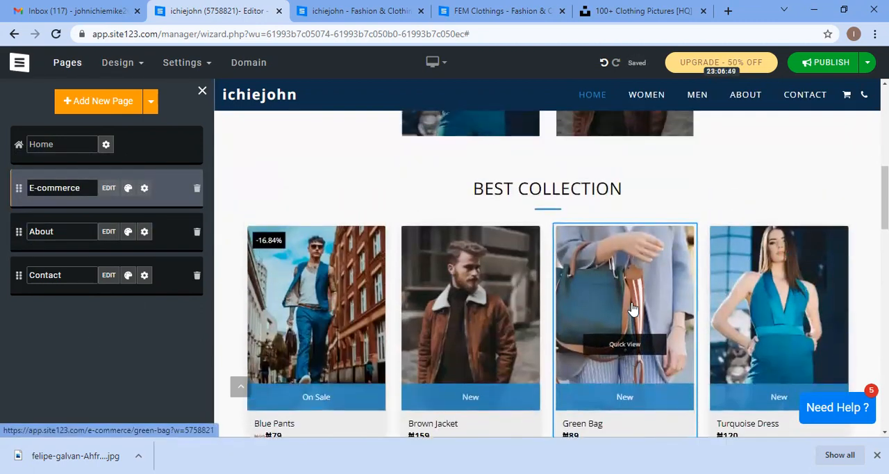
scroll(632, 308, down, 4)
scroll(562, 268, up, 1)
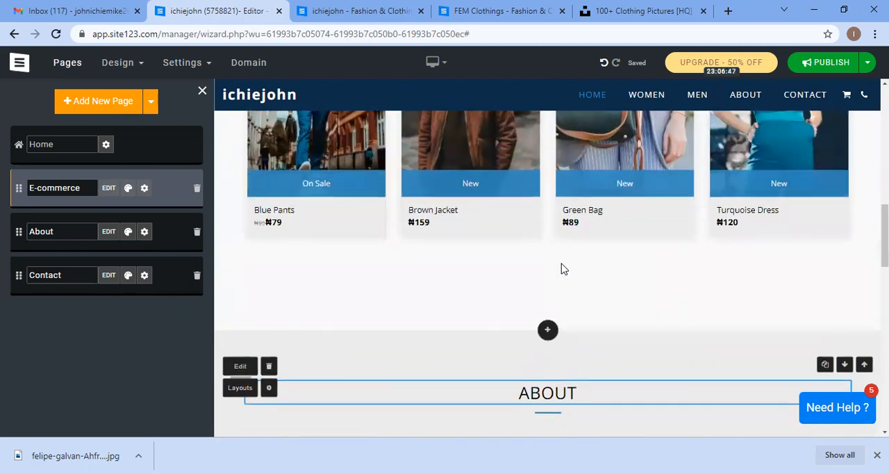
scroll(563, 268, down, 4)
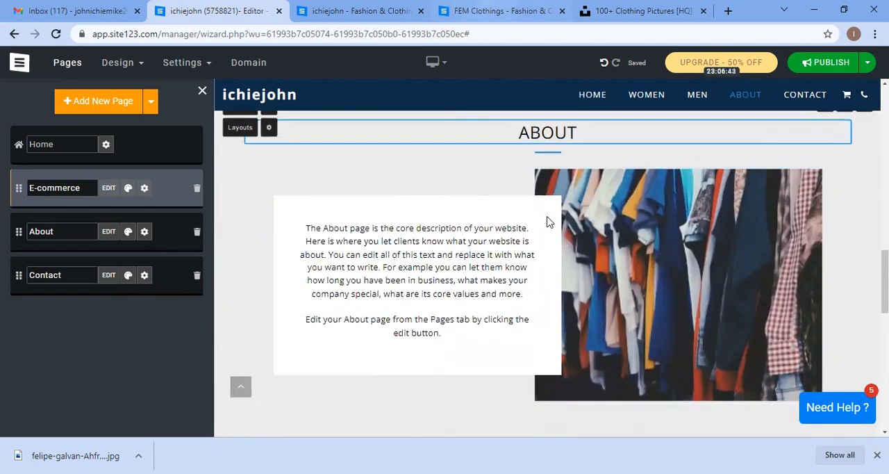
Step: Switch to the FEM Clothings store tab and review its product listings
click(502, 11)
scroll(548, 223, down, 15)
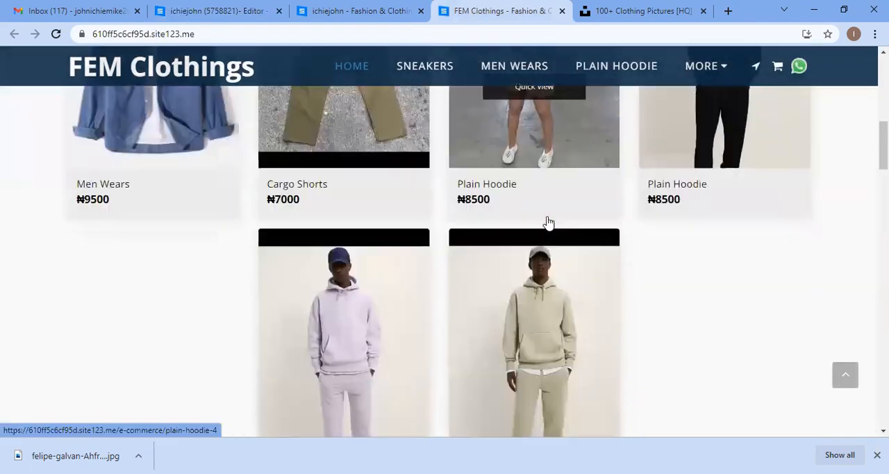
Step: Compare the FEM Clothings store's testimonials with the homepage of the live ichiejohn site
scroll(547, 222, down, 6)
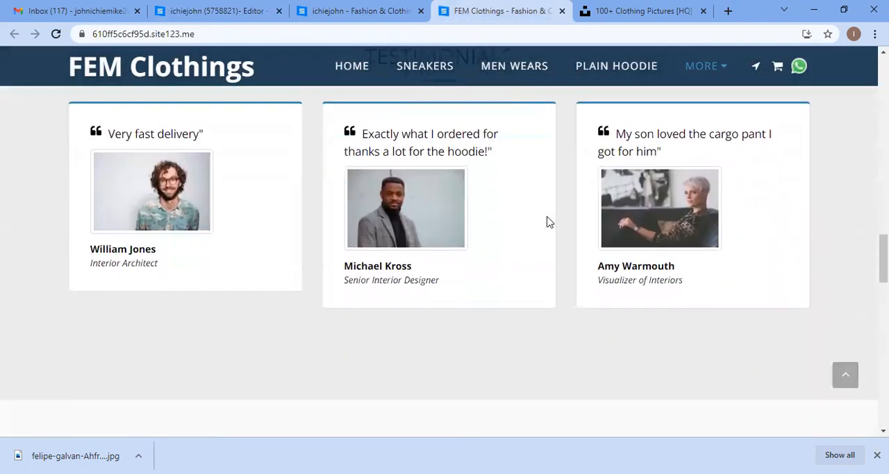
scroll(401, 156, up, 3)
scroll(401, 157, up, 2)
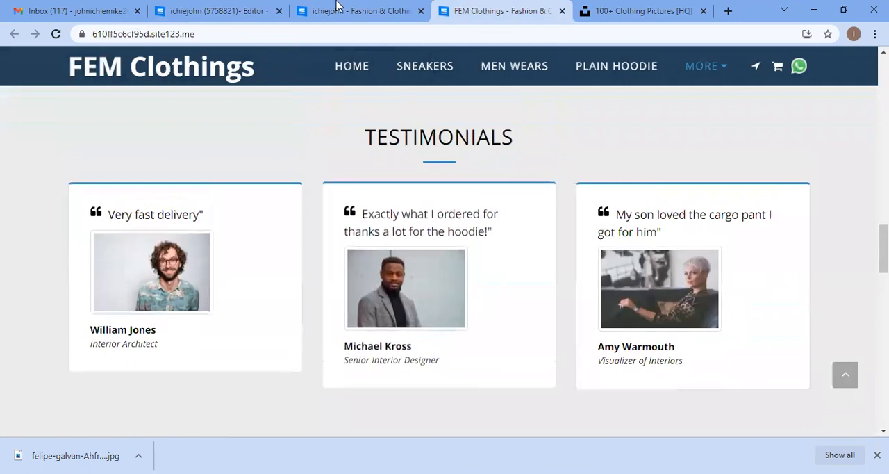
click(338, 9)
scroll(511, 269, up, 3)
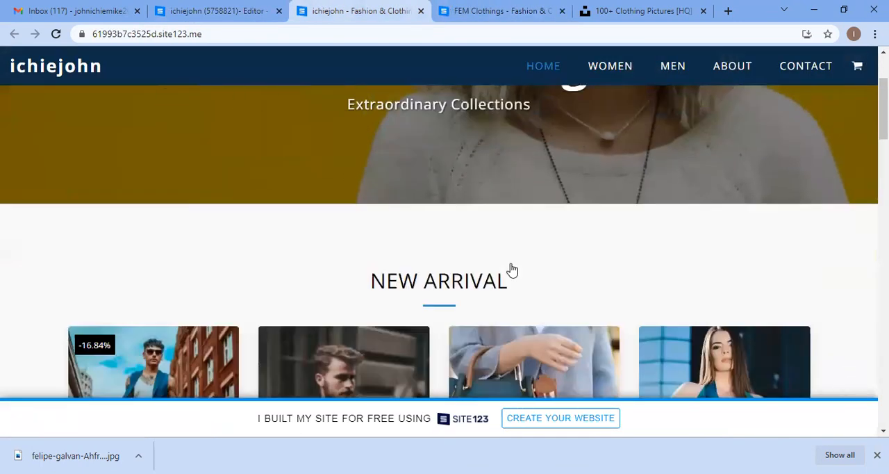
scroll(510, 268, down, 6)
scroll(473, 251, down, 5)
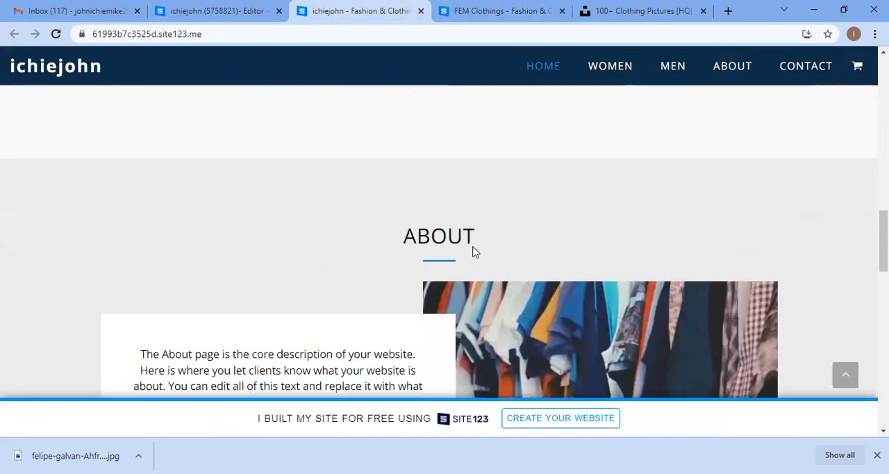
Step: Add a new Testimonials page below the About section using a three-column testimonial layout
click(232, 5)
scroll(486, 288, down, 3)
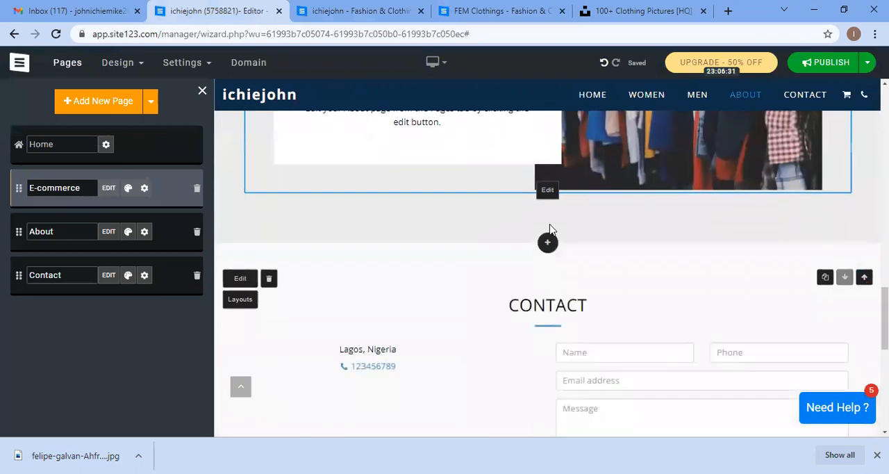
click(548, 243)
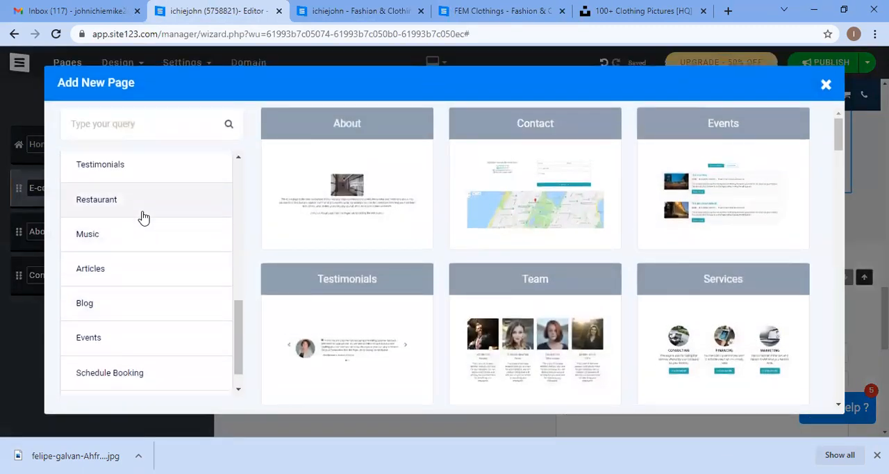
scroll(139, 250, up, 2)
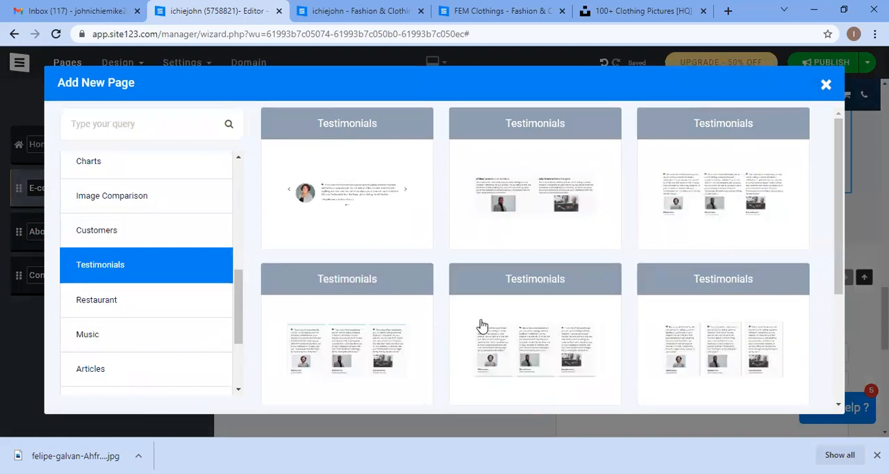
scroll(482, 325, down, 1)
drag(482, 9, 377, 7)
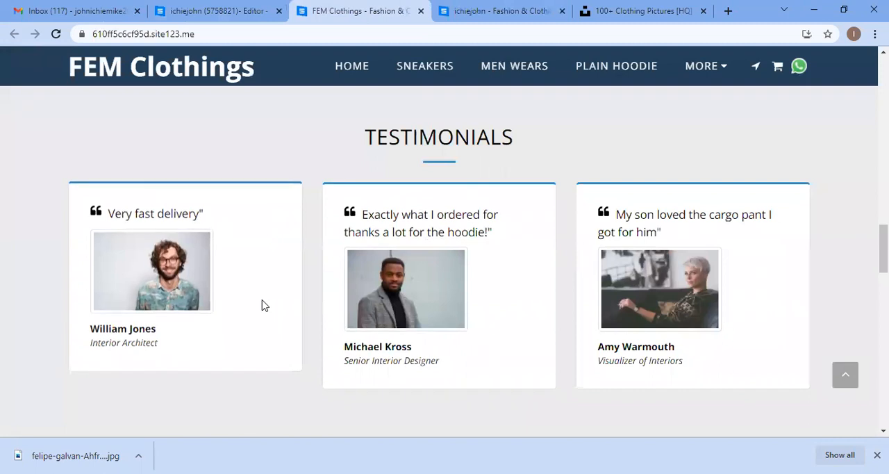
click(247, 7)
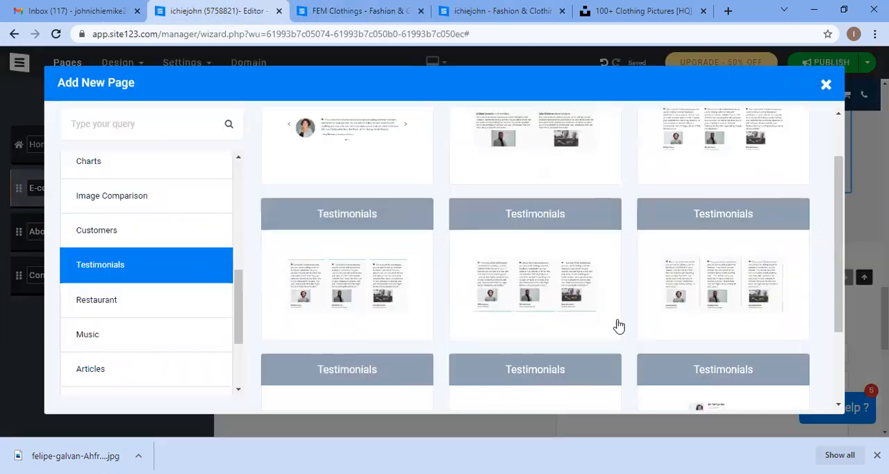
click(534, 297)
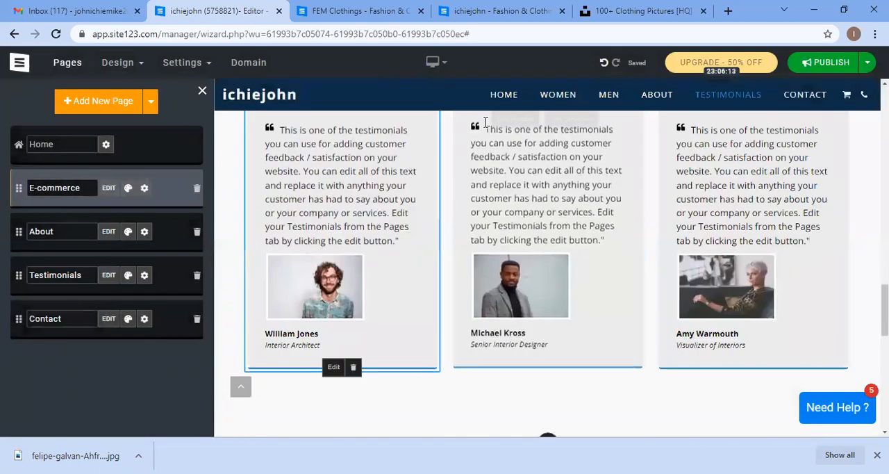
Step: Compare the FEM Clothings testimonials with the new Testimonials page, then scroll to the Contact section
click(351, 10)
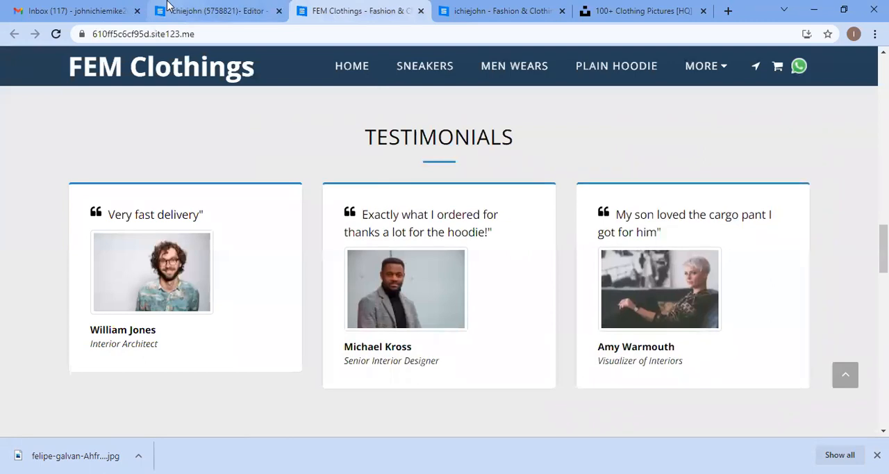
click(208, 11)
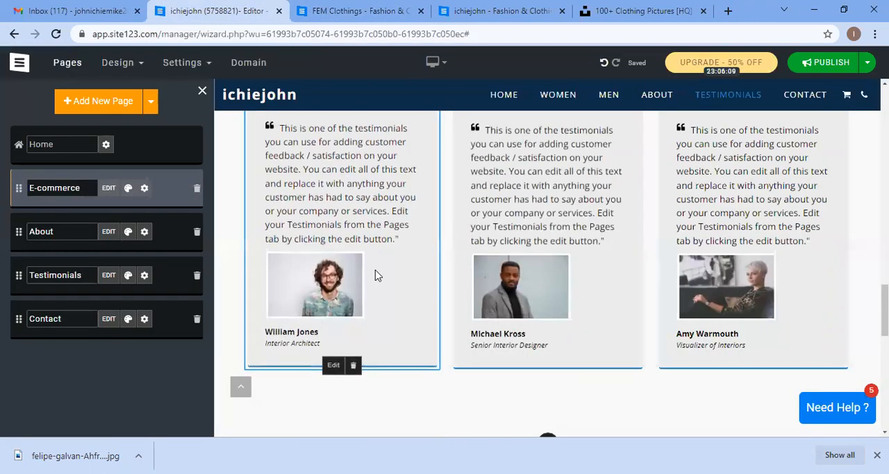
scroll(373, 273, up, 1)
scroll(430, 300, down, 1)
scroll(427, 300, down, 5)
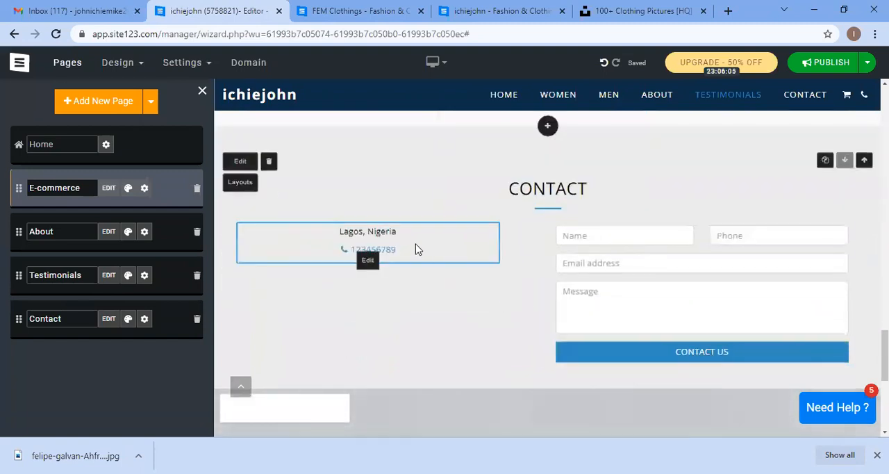
Step: Open the Contact section's settings and review its phone, email and short description fields
click(410, 256)
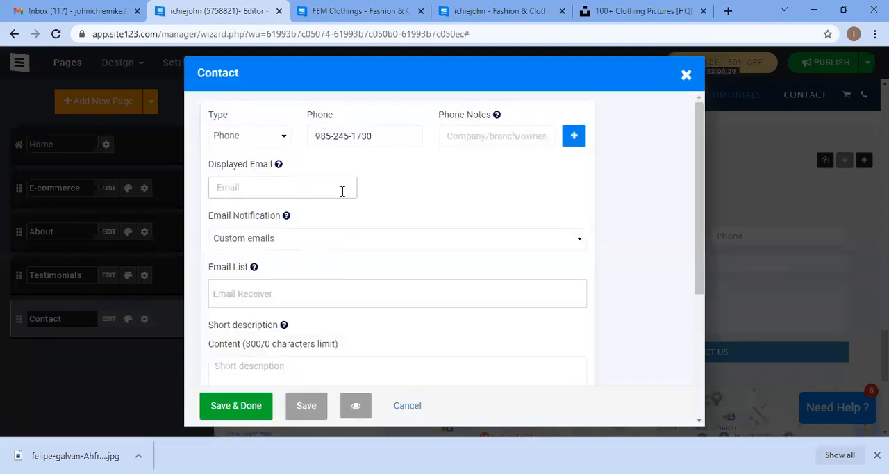
scroll(362, 196, down, 1)
scroll(364, 194, up, 1)
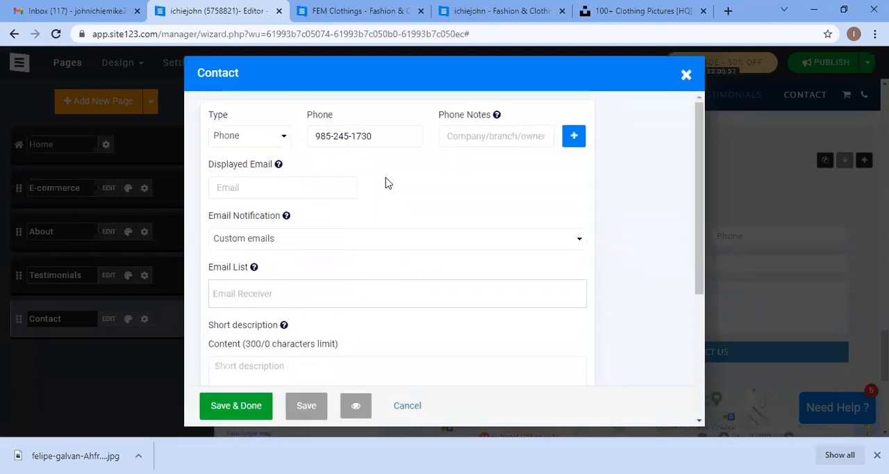
scroll(395, 238, down, 2)
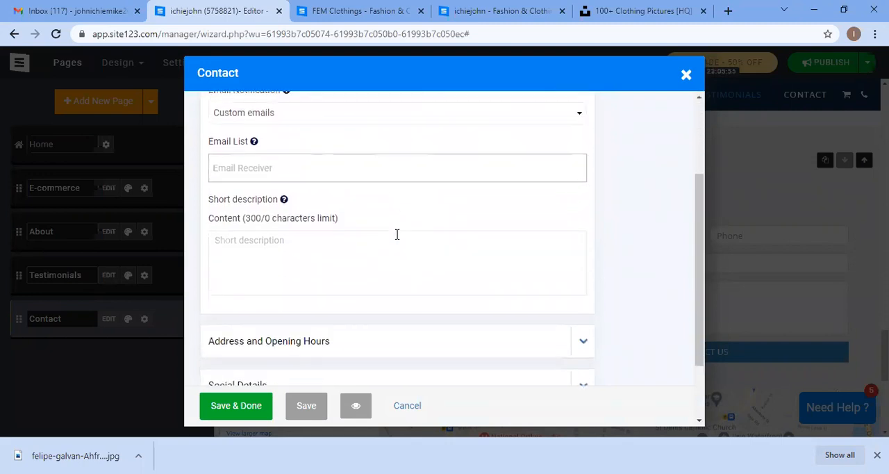
scroll(538, 223, down, 2)
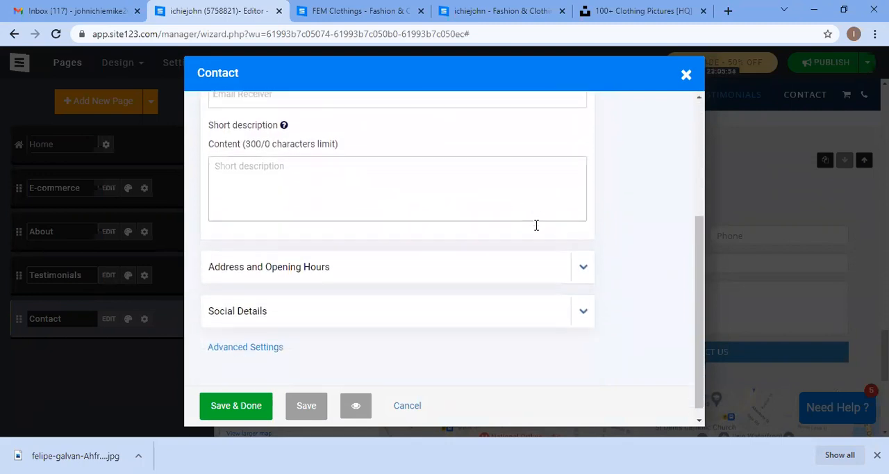
Step: Expand Social Details, open and close the social link manager, and switch off the social links toggle
click(484, 301)
scroll(417, 283, down, 1)
click(228, 298)
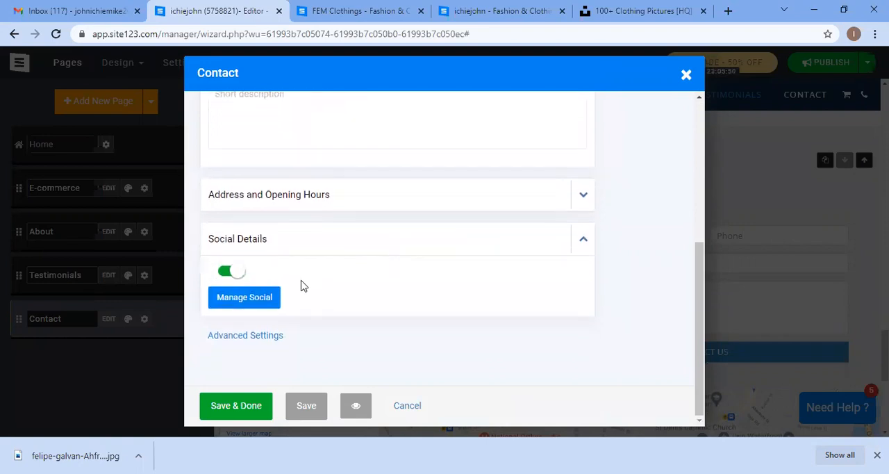
click(258, 298)
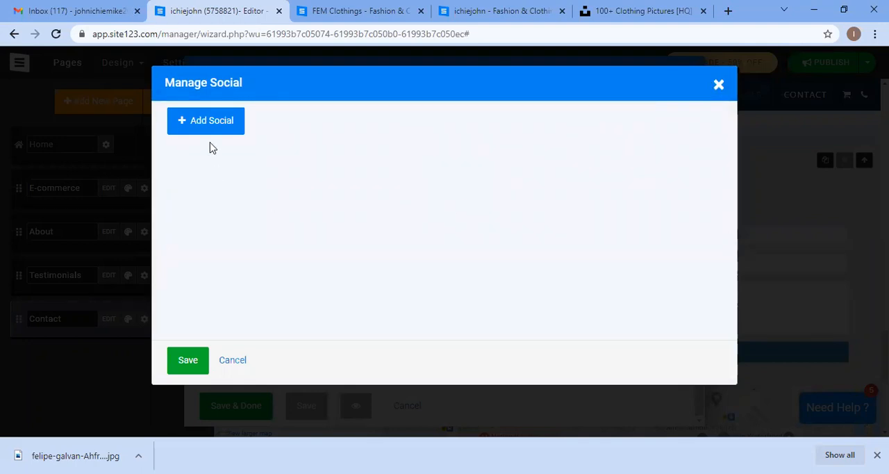
click(213, 126)
click(474, 197)
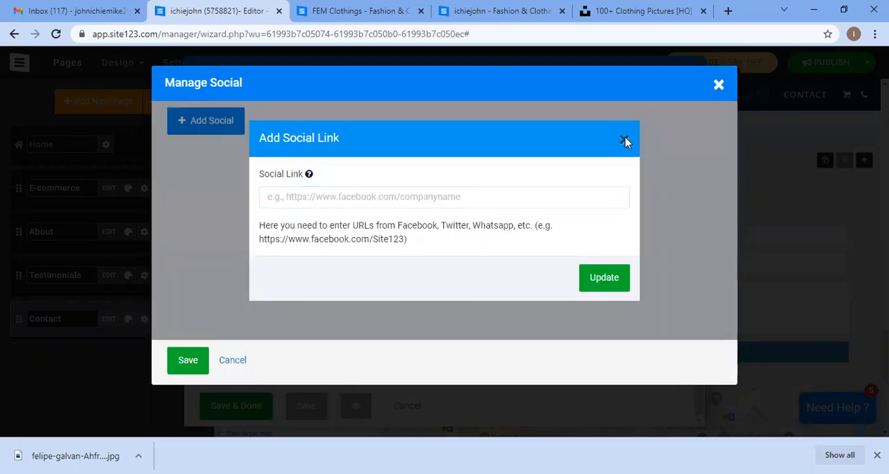
click(626, 141)
click(718, 84)
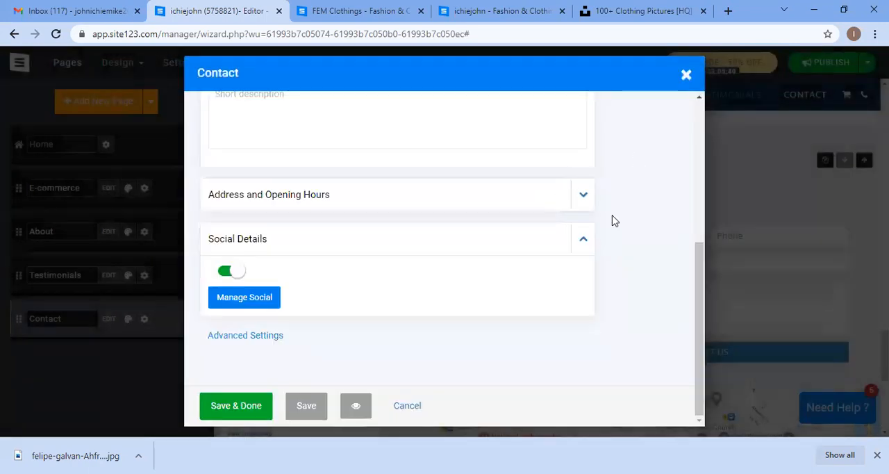
click(234, 279)
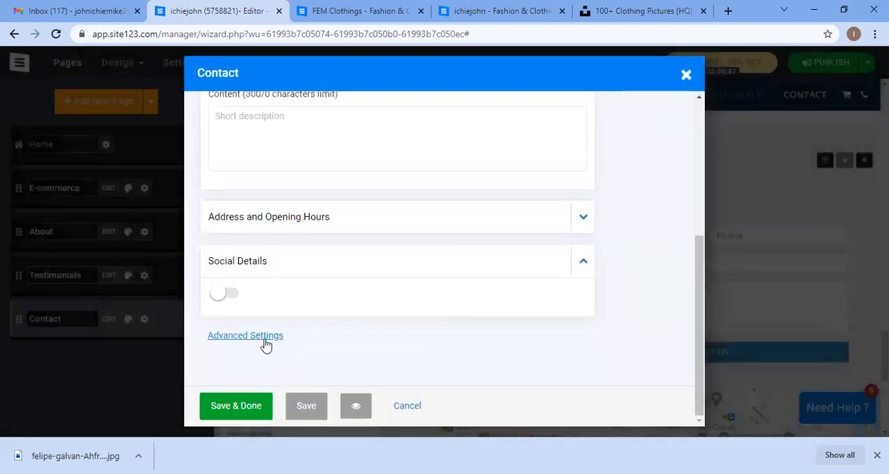
Step: Open Advanced Settings and examine the Auto Reply Email and Scripts And Codes options
click(258, 337)
scroll(389, 284, down, 2)
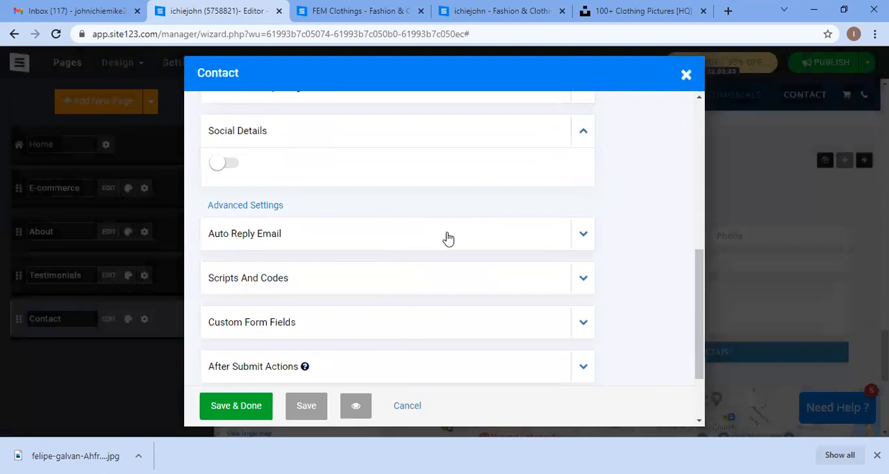
click(473, 237)
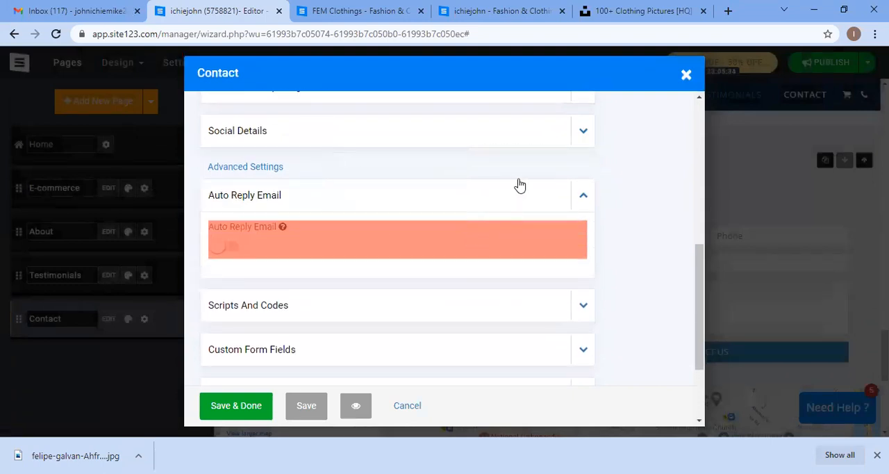
mouse_move(279, 256)
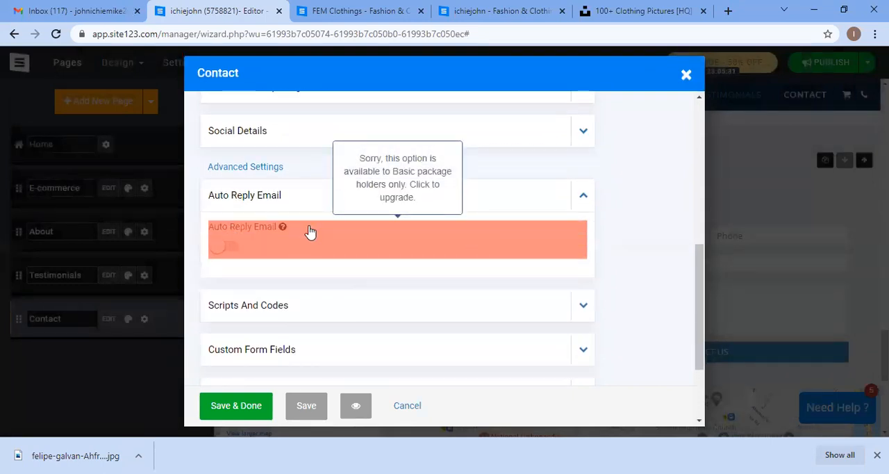
click(516, 203)
click(492, 255)
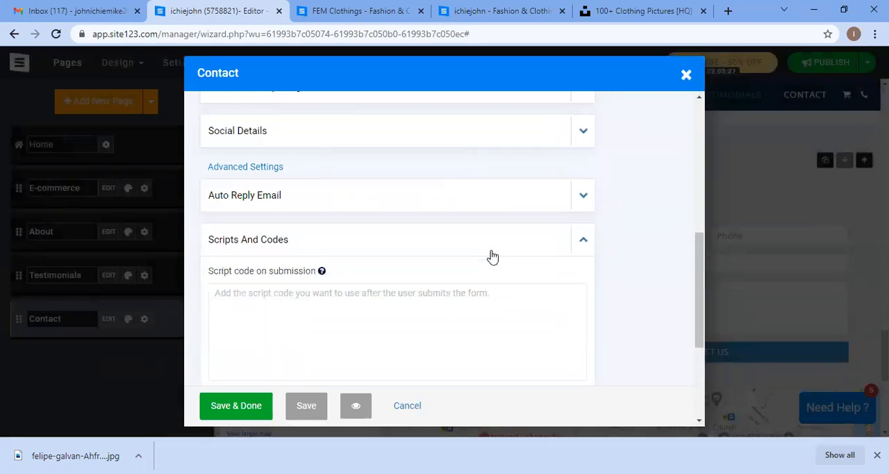
click(472, 253)
Step: Expand Custom Thank You Message, toggle the option and close the contact settings
scroll(476, 271, down, 1)
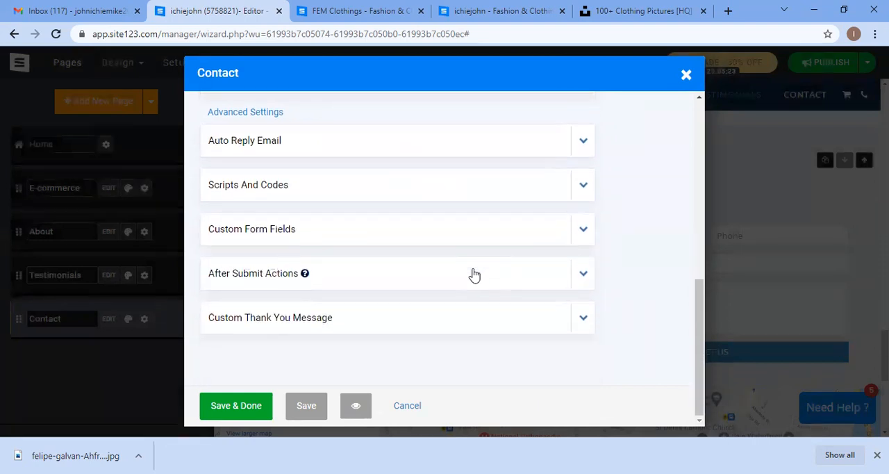
click(402, 331)
scroll(202, 340, down, 1)
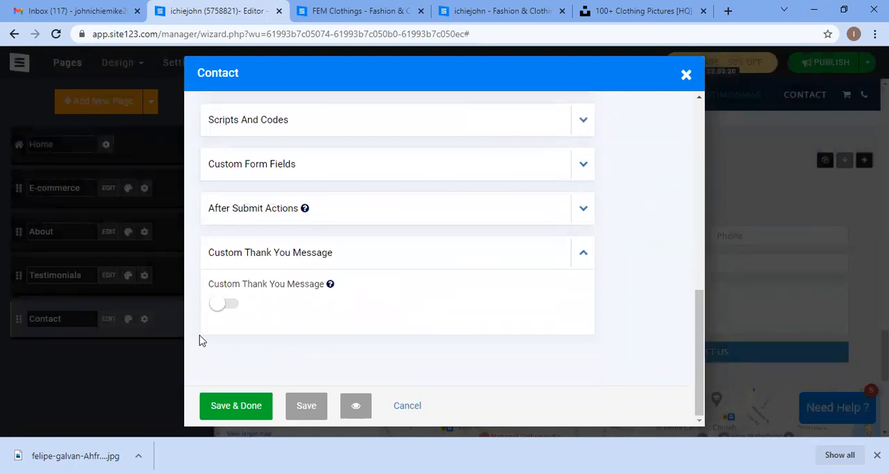
click(229, 309)
scroll(421, 333, down, 2)
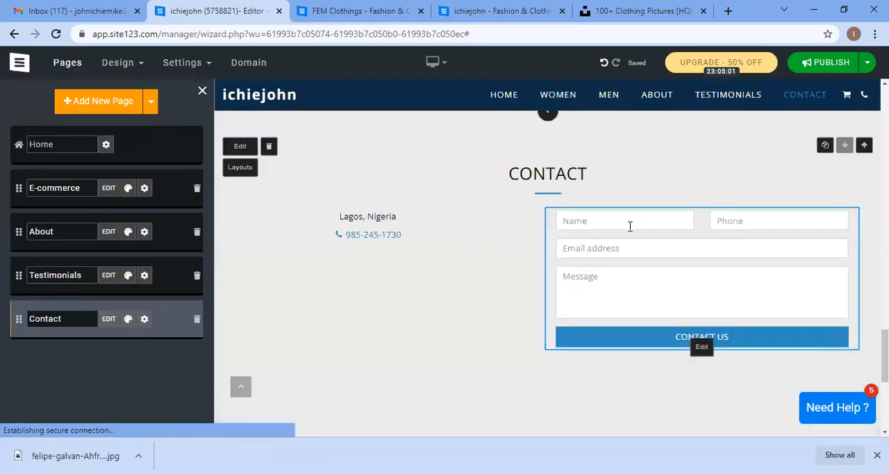
Step: Review the Contact page, map and footer in the editor, and reopen then close the Contact page settings
mouse_move(436, 66)
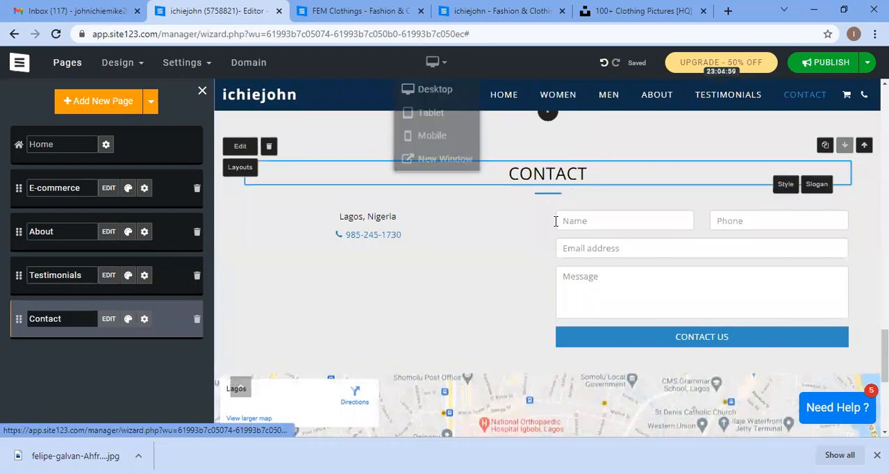
scroll(542, 278, down, 2)
scroll(511, 262, up, 2)
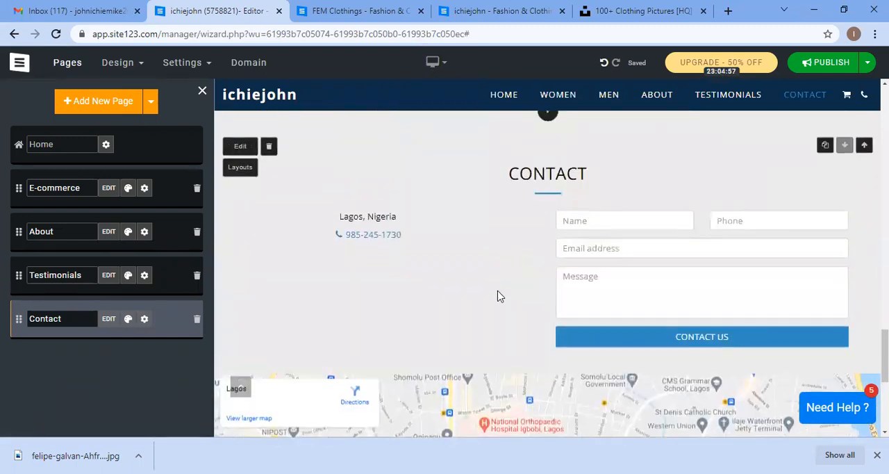
scroll(496, 296, down, 3)
scroll(505, 349, down, 2)
scroll(505, 348, down, 1)
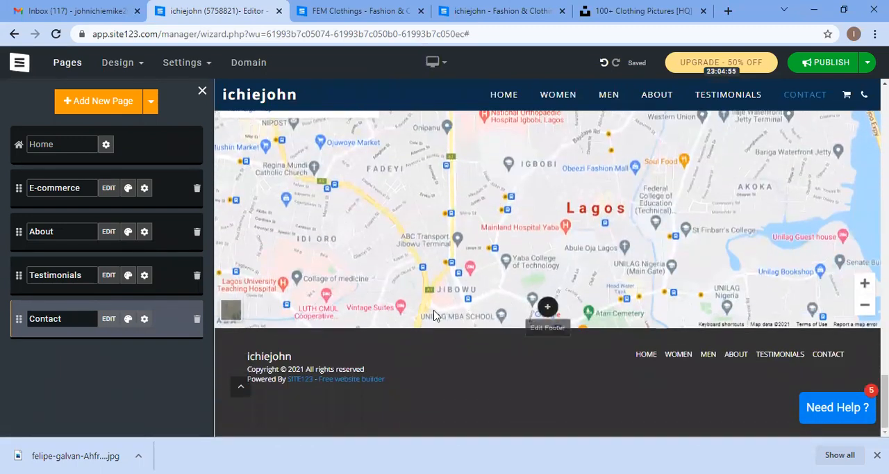
scroll(455, 232, up, 5)
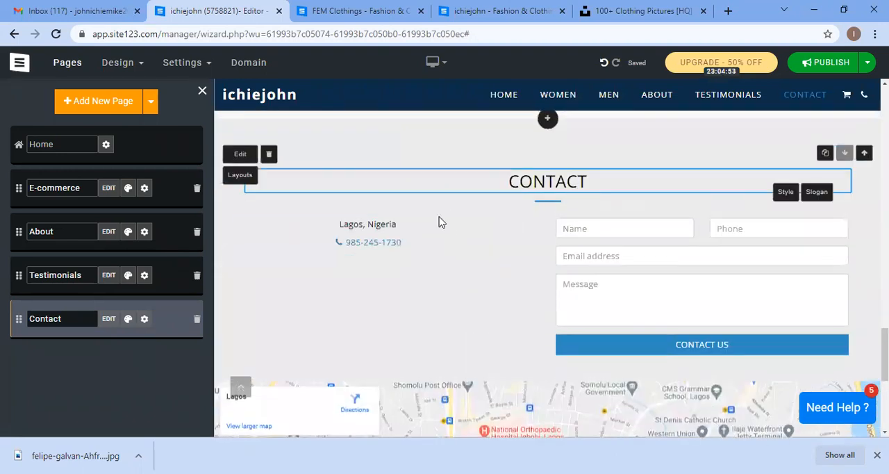
click(109, 319)
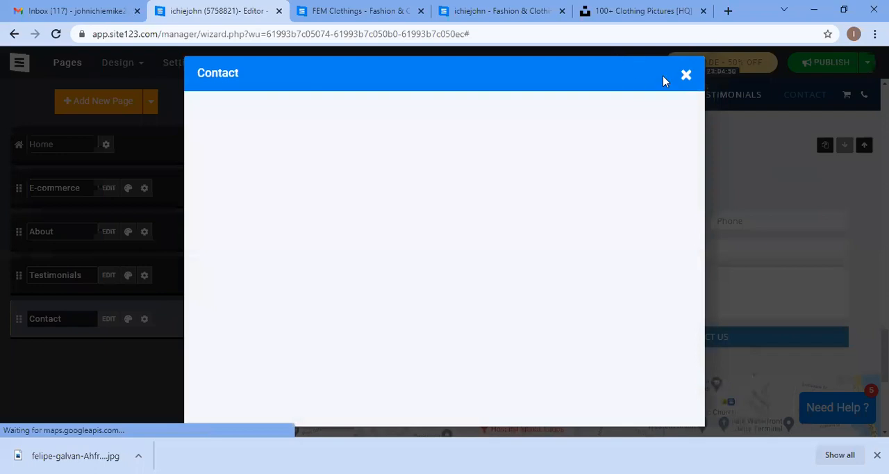
click(685, 75)
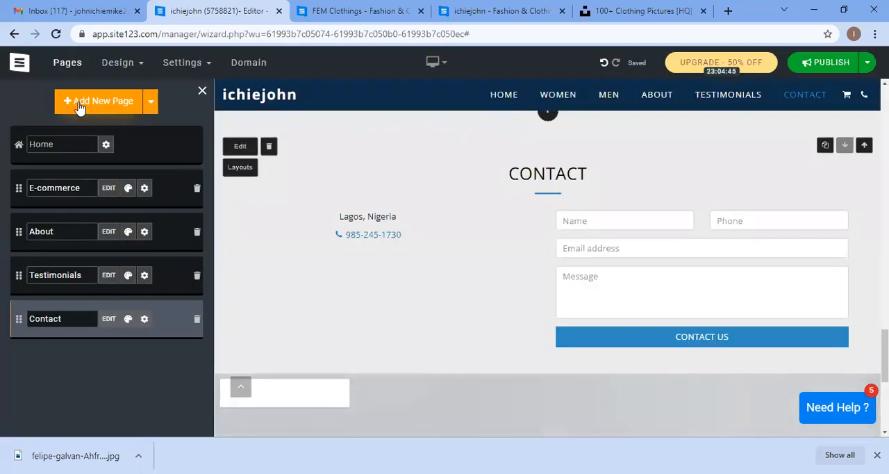
Step: Add a new page by searching the page types for "conta" and choosing the Contact 6 layout
click(79, 107)
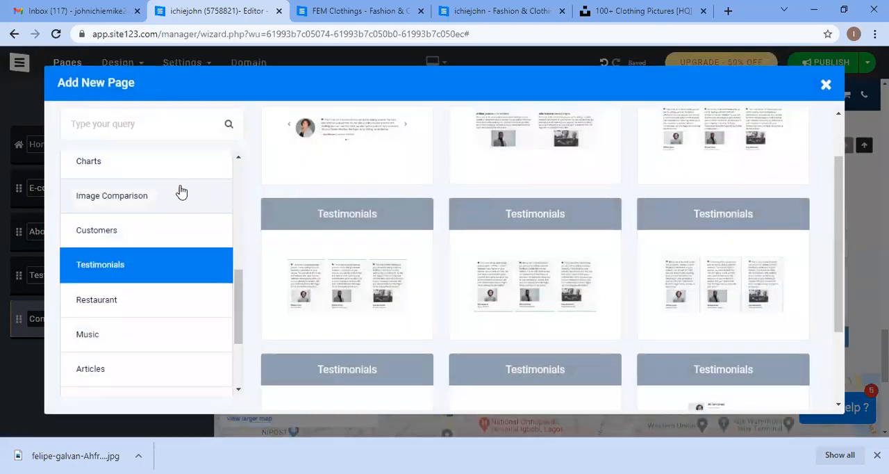
click(168, 116)
text(conta)
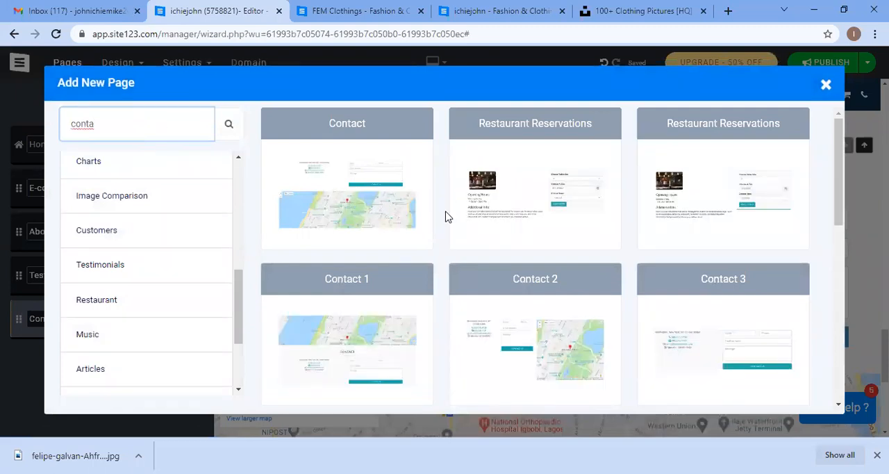
scroll(448, 217, down, 4)
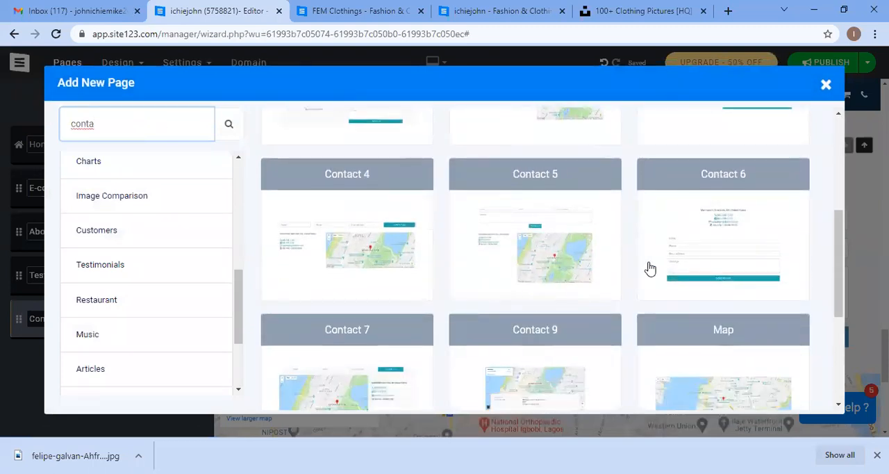
scroll(380, 296, down, 2)
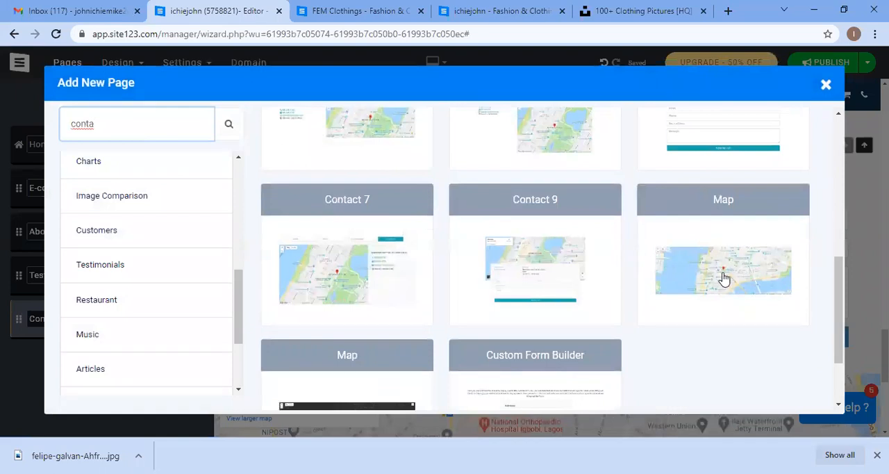
scroll(747, 331, down, 2)
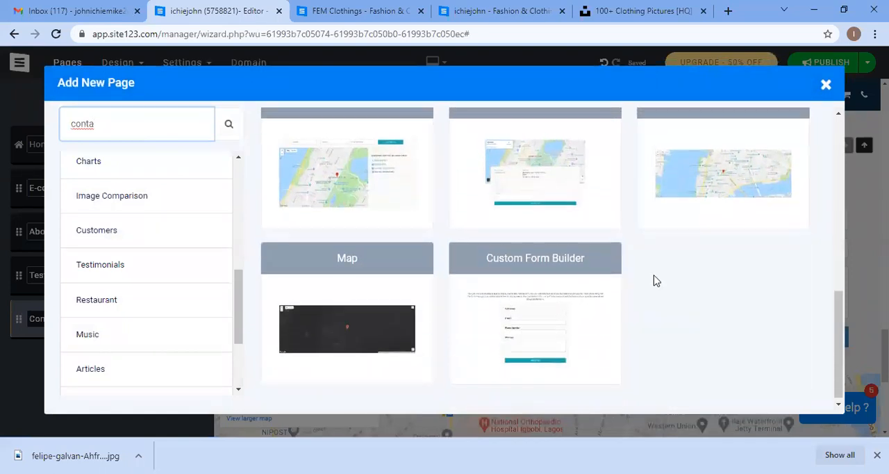
scroll(655, 280, up, 5)
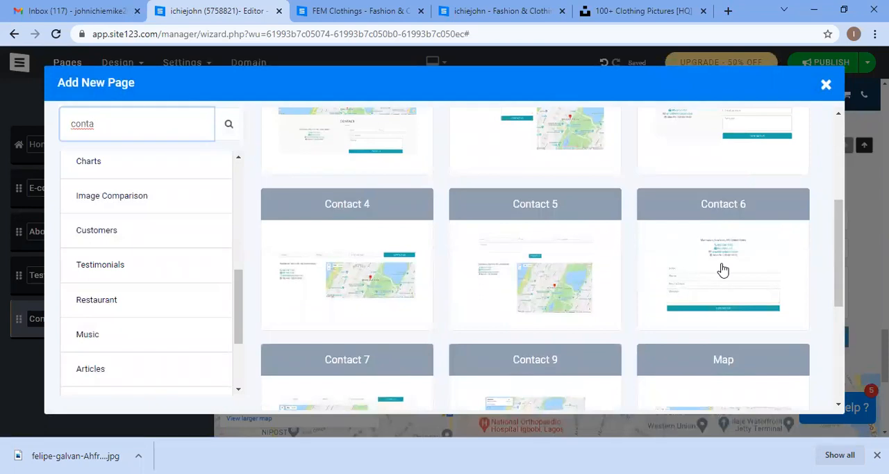
click(723, 269)
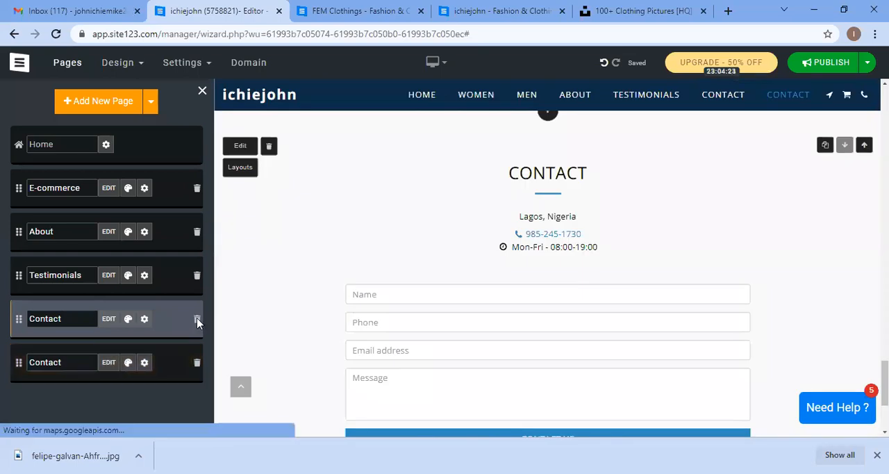
Step: Delete the original Contact page, keeping the newly added Contact page
click(197, 319)
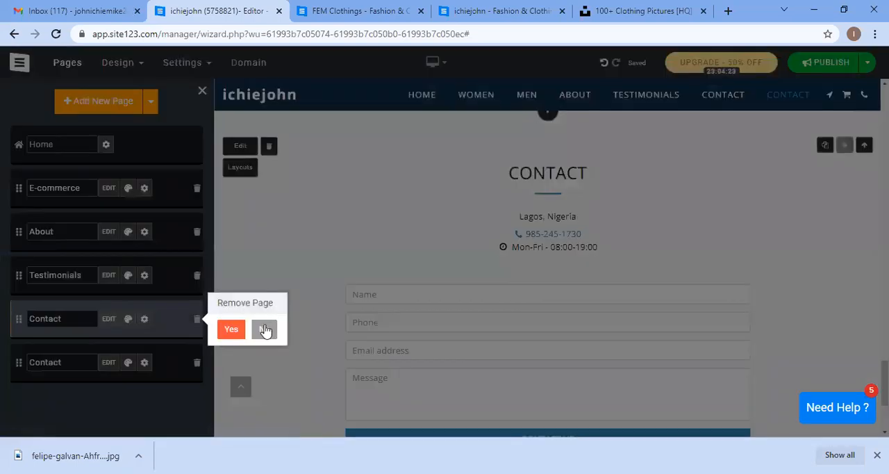
click(165, 406)
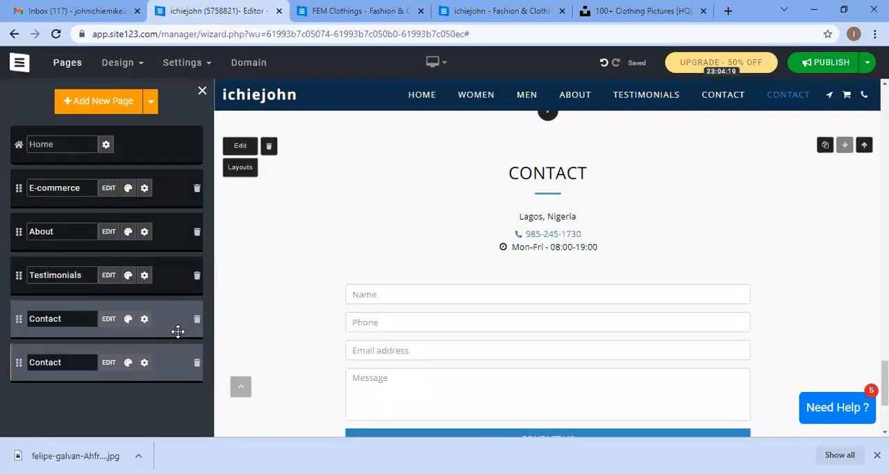
scroll(548, 303, down, 3)
scroll(550, 302, up, 3)
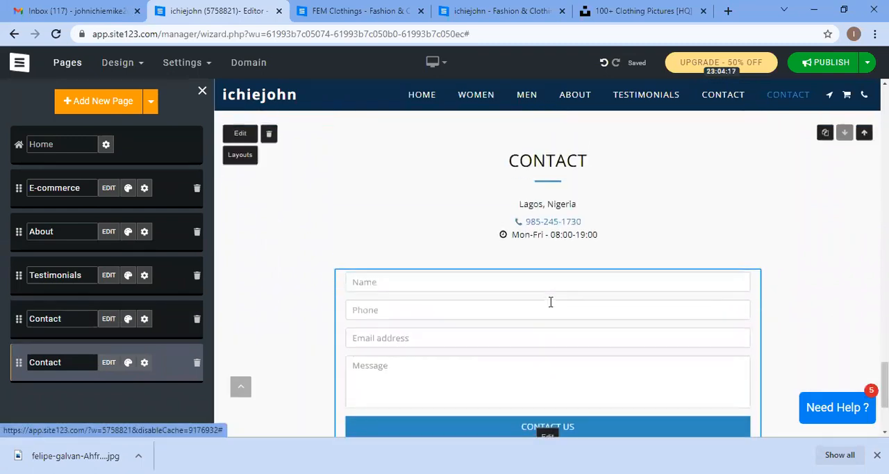
scroll(551, 302, up, 2)
click(169, 325)
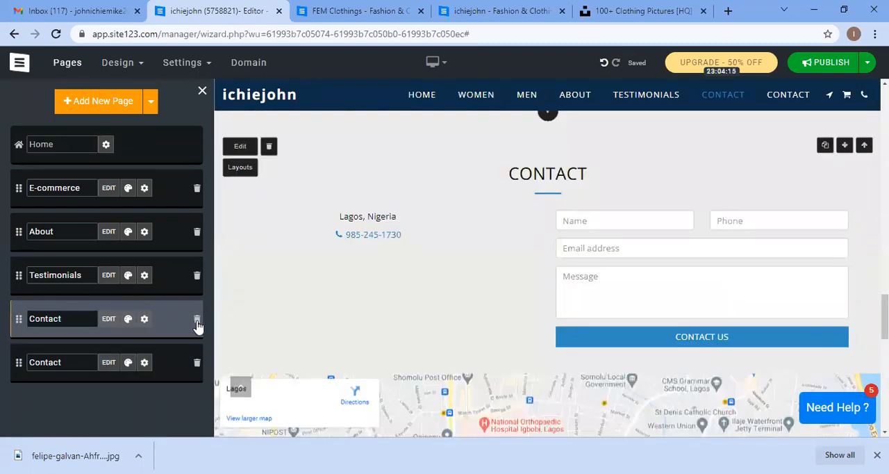
click(197, 320)
click(229, 331)
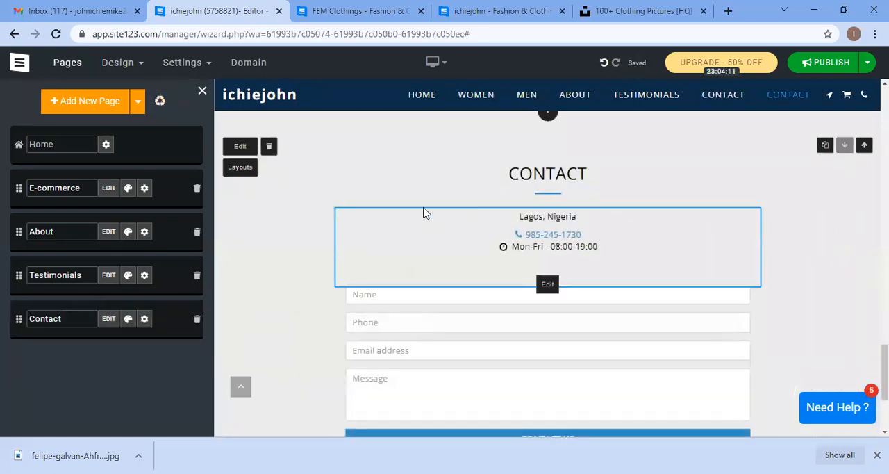
Step: Compare the reference FEM Clothings site with the reloaded live ichiejohn site, scrolling through its sections
click(359, 8)
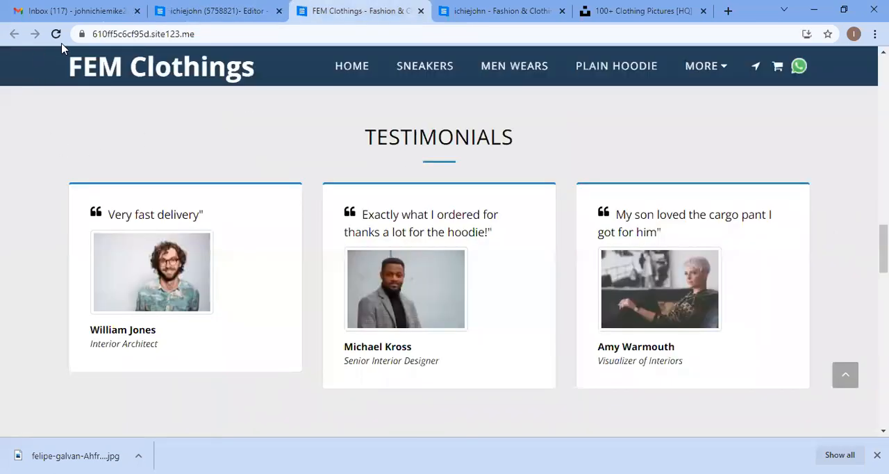
click(444, 8)
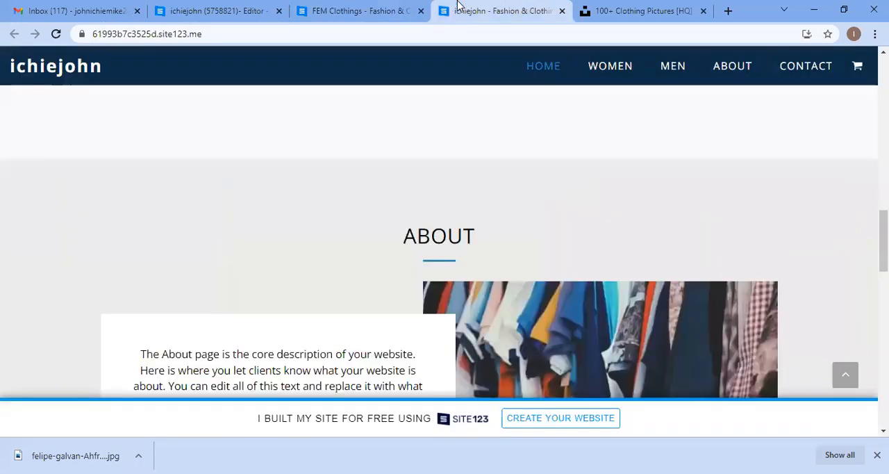
drag(465, 16, 349, 20)
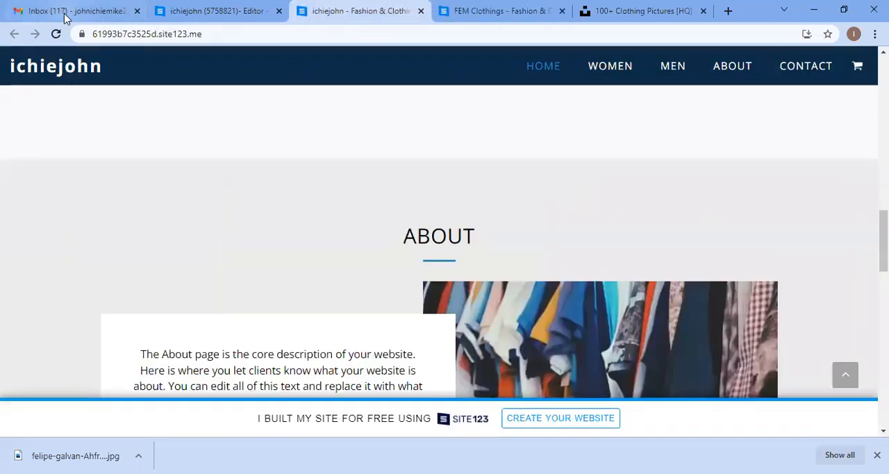
click(56, 34)
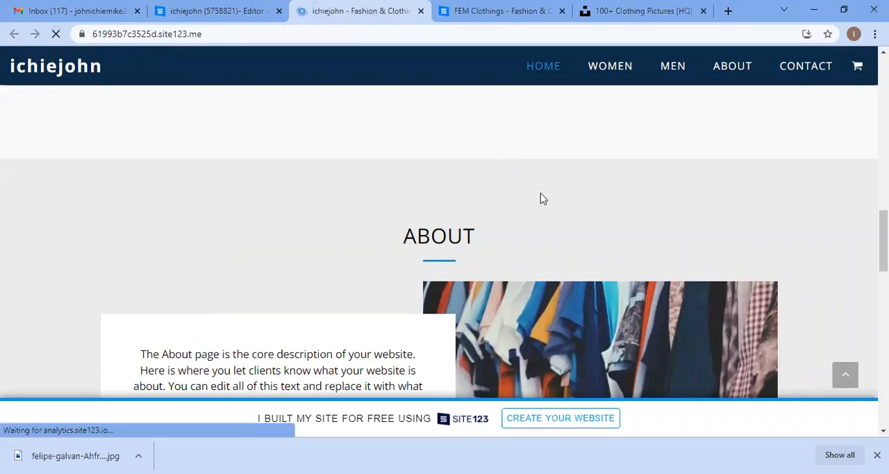
scroll(543, 199, down, 6)
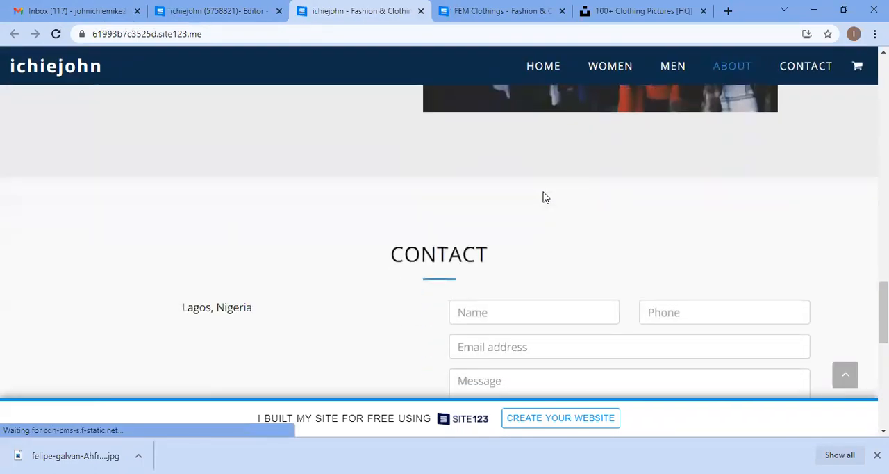
scroll(544, 197, down, 3)
scroll(537, 192, up, 12)
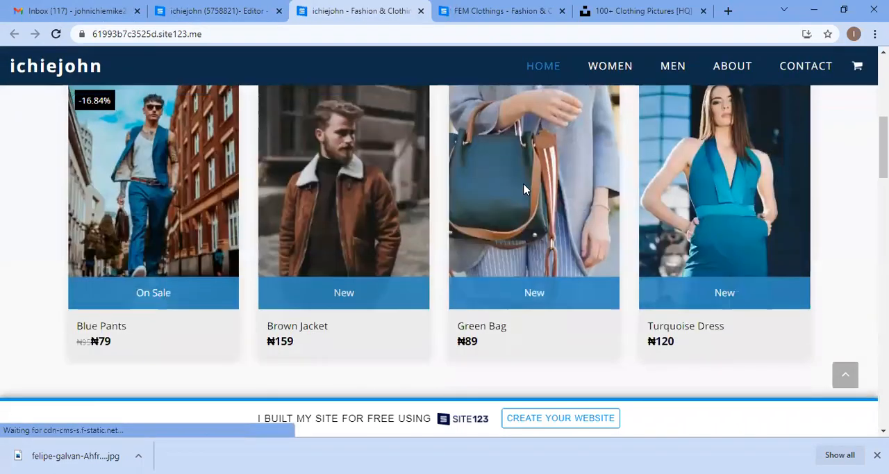
scroll(500, 174, up, 5)
Step: Publish the website from the editor and confirm publishing
click(248, 9)
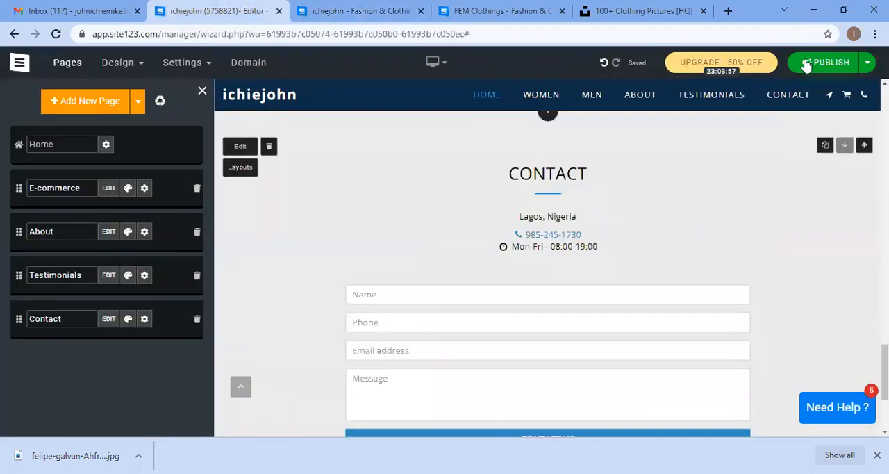
click(806, 64)
click(801, 127)
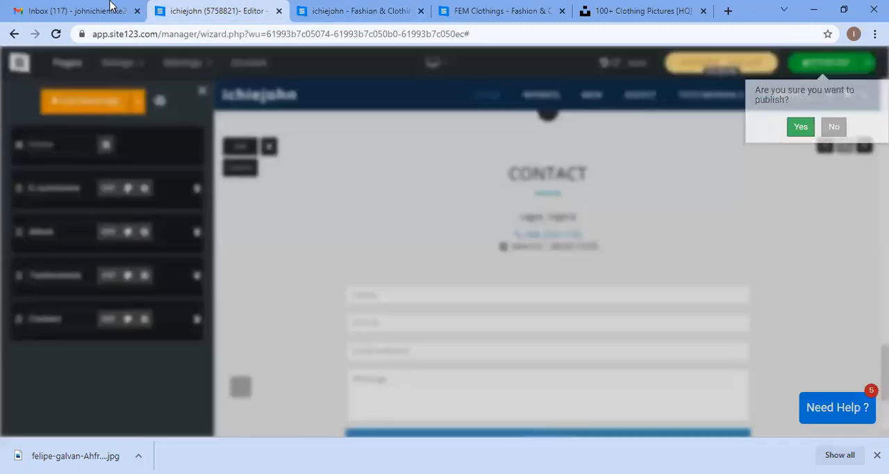
Step: Close the old live-site tab and open the published site address to review its home, testimonials and contact sections
click(336, 7)
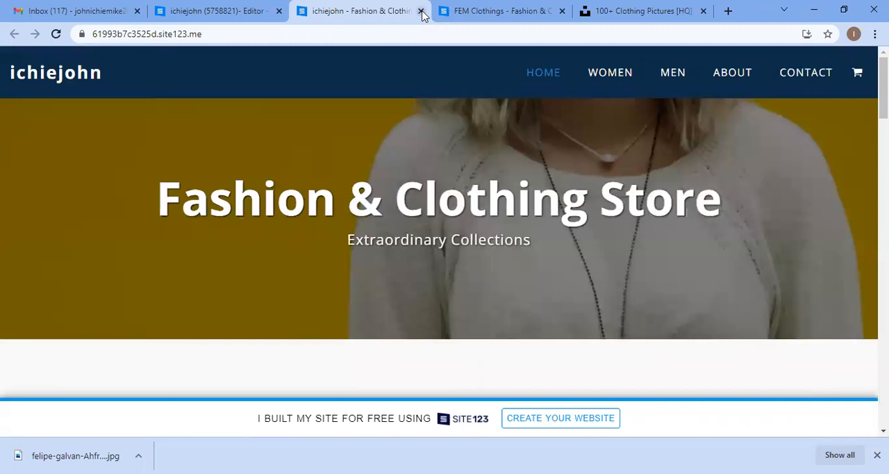
click(421, 13)
click(278, 11)
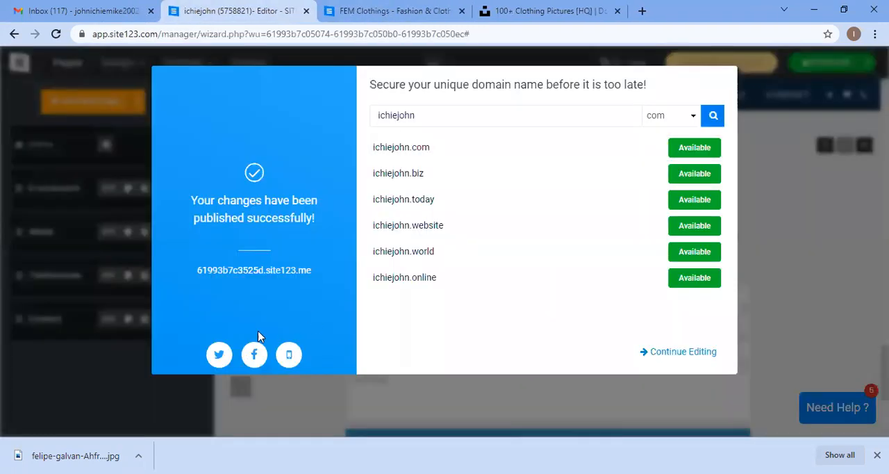
click(281, 270)
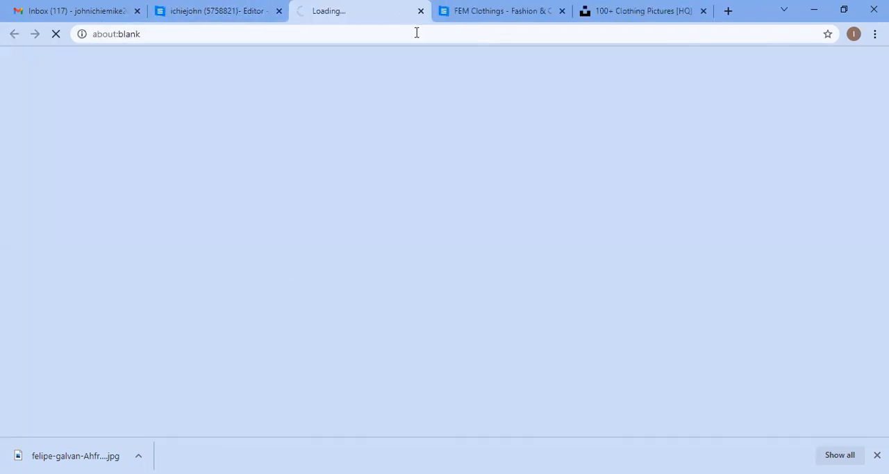
scroll(408, 184, down, 5)
scroll(430, 175, down, 5)
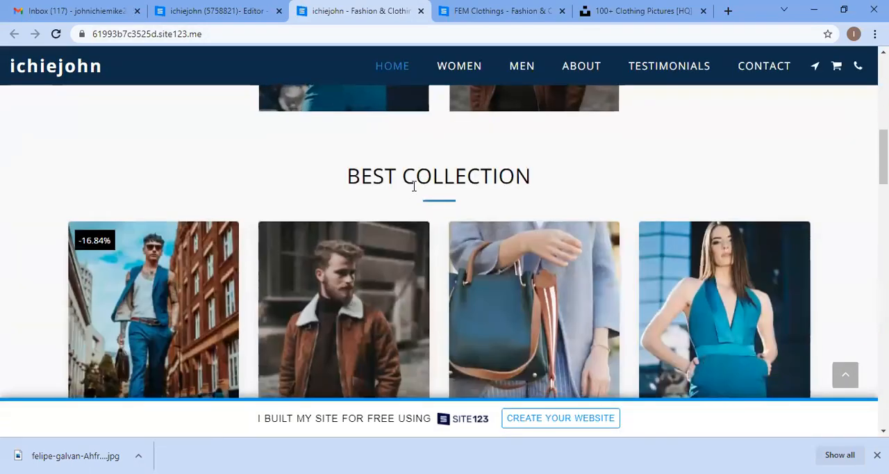
scroll(430, 175, up, 2)
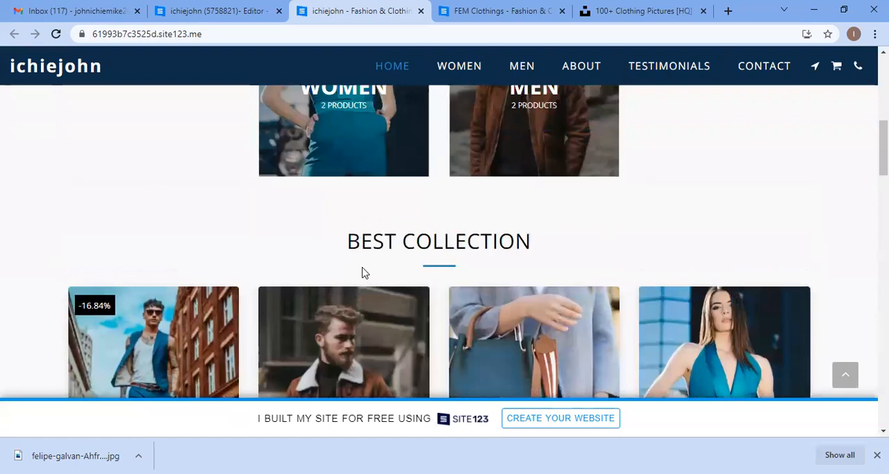
scroll(435, 224, down, 10)
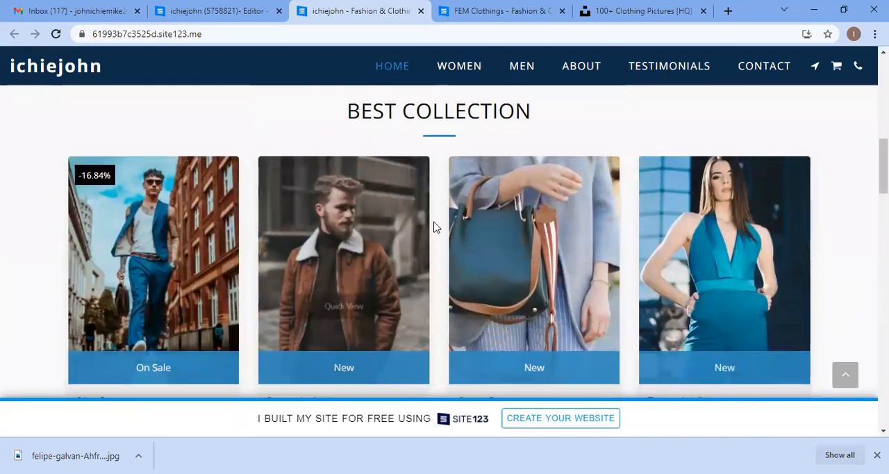
scroll(438, 223, down, 10)
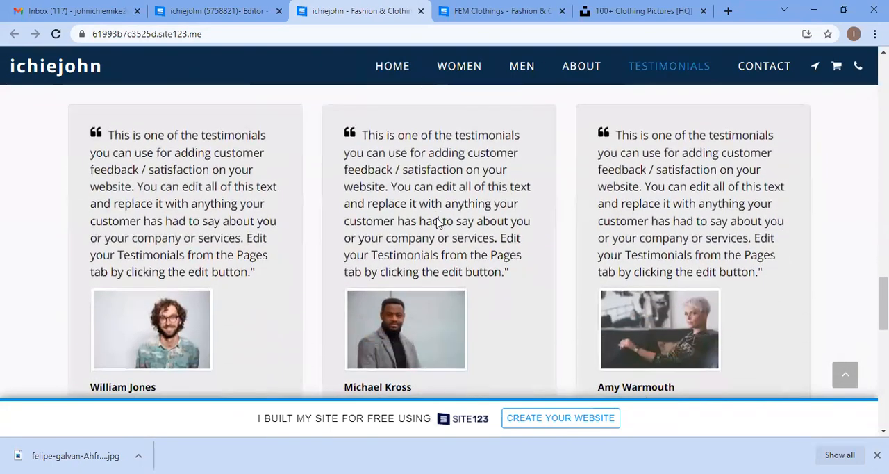
scroll(436, 221, down, 4)
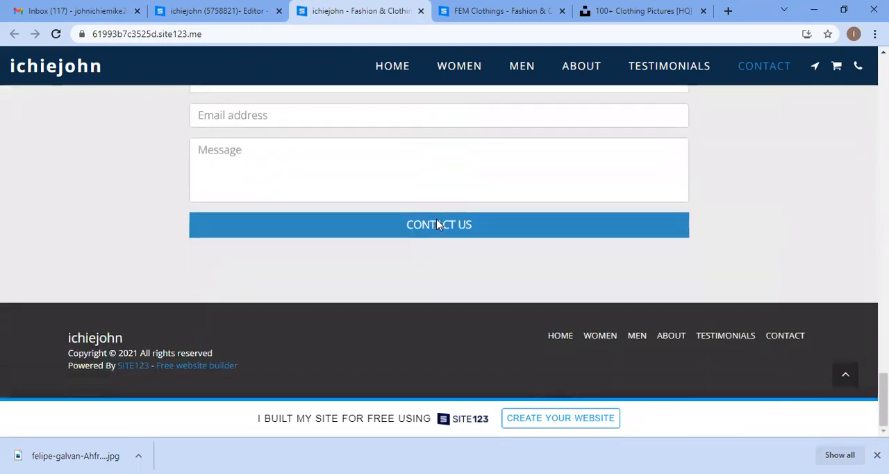
Step: Return to the editor, open the footer options and examine the footer layout choices and toggles
click(174, 10)
click(689, 353)
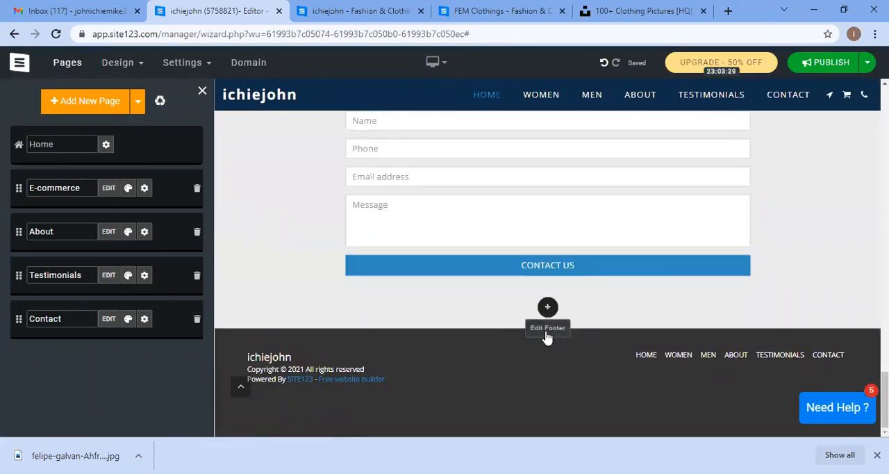
click(573, 362)
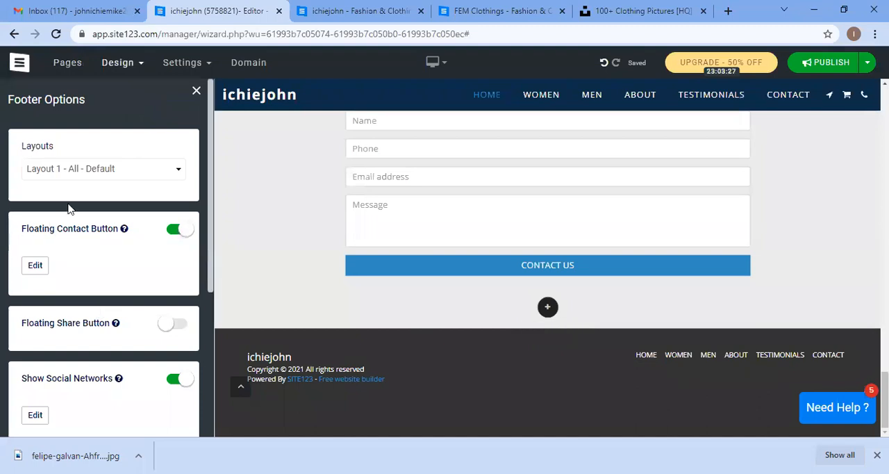
click(113, 173)
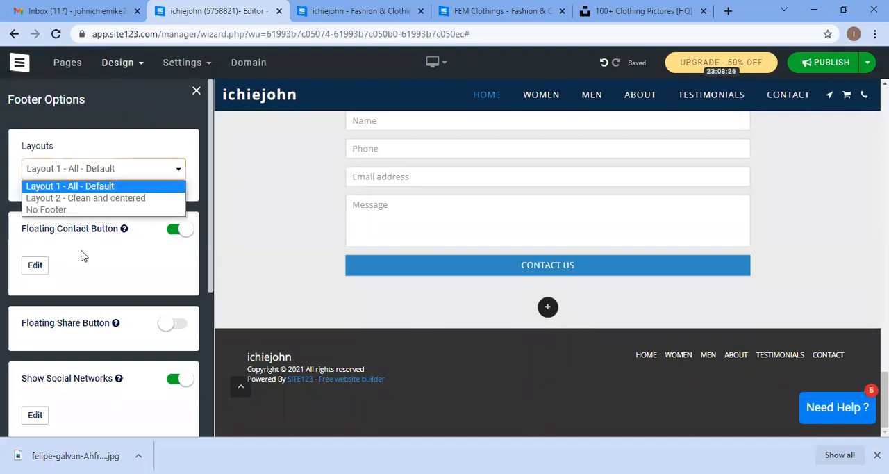
click(117, 233)
scroll(131, 228, down, 2)
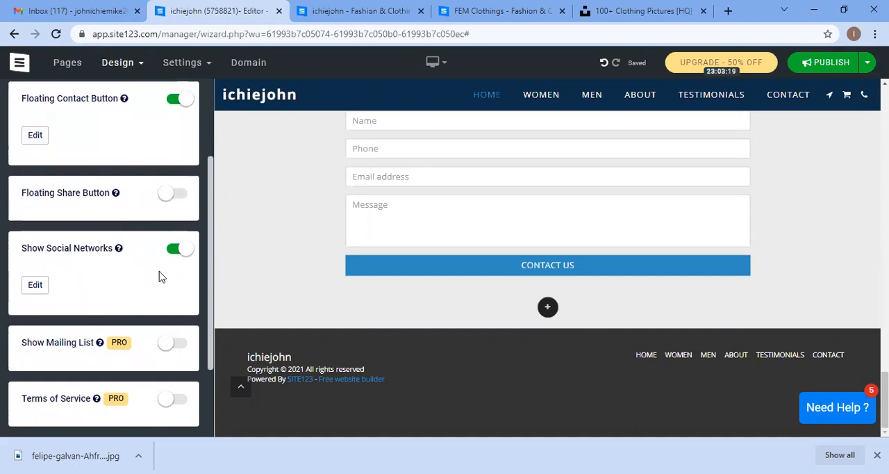
scroll(187, 157, up, 2)
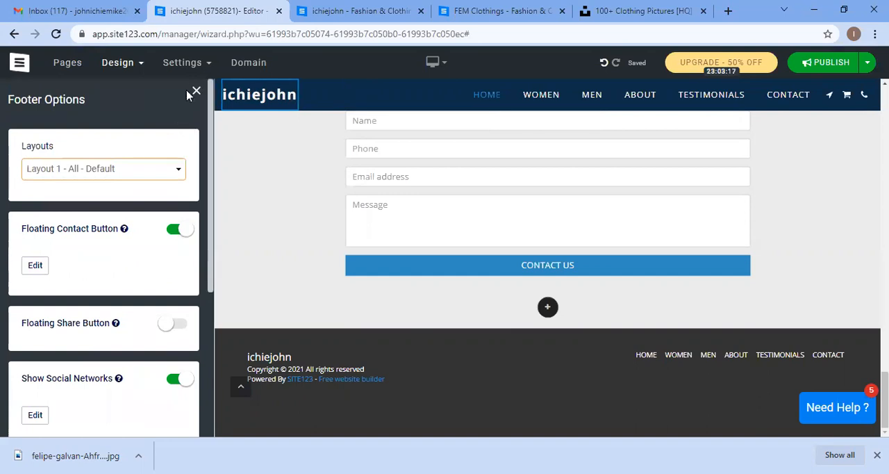
Step: Switch the editor preview to Mobile view
click(431, 63)
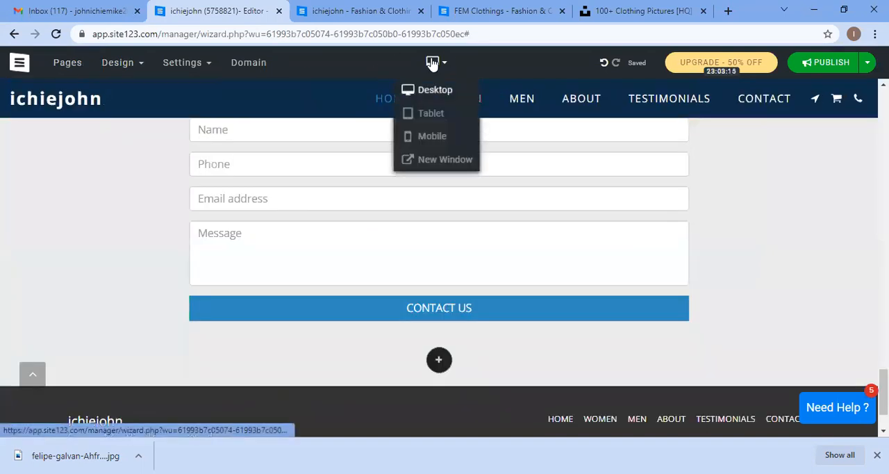
click(440, 137)
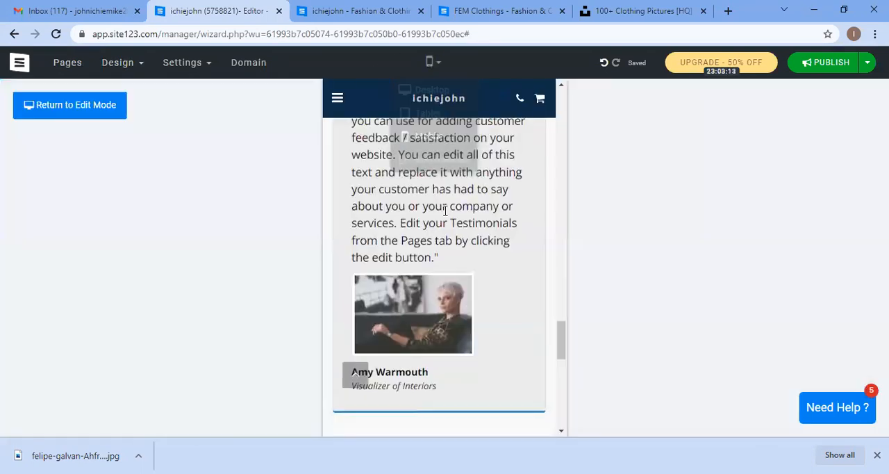
Step: Scroll the mobile preview back to the top, open the Design menu's mobile option, and close the settings panel
scroll(514, 220, up, 12)
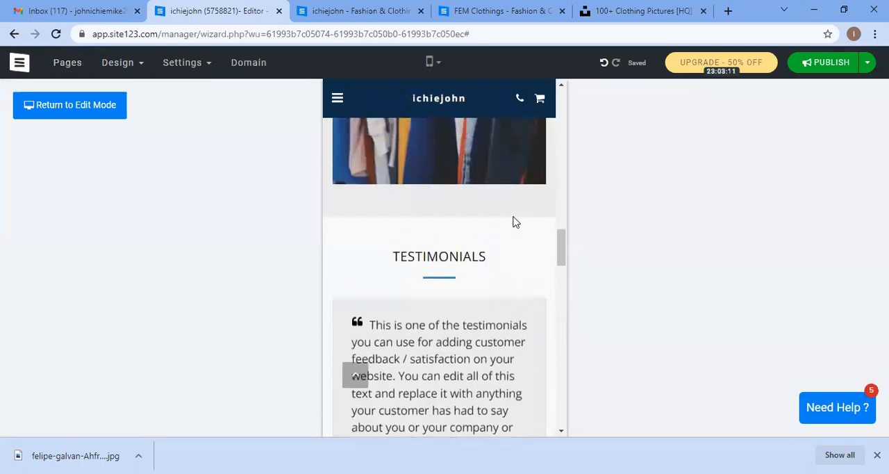
scroll(514, 221, up, 15)
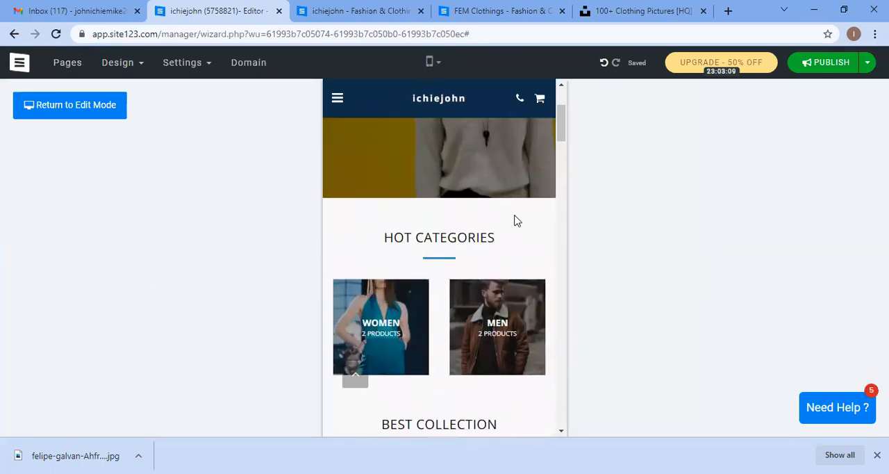
scroll(514, 220, up, 2)
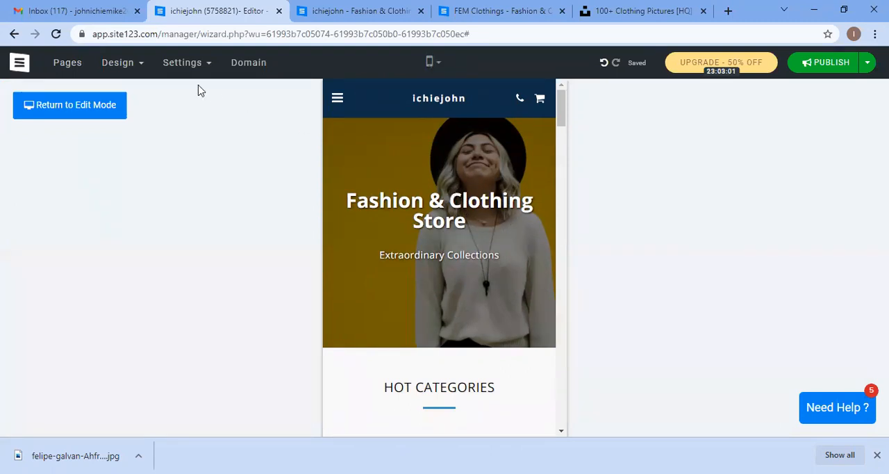
click(120, 63)
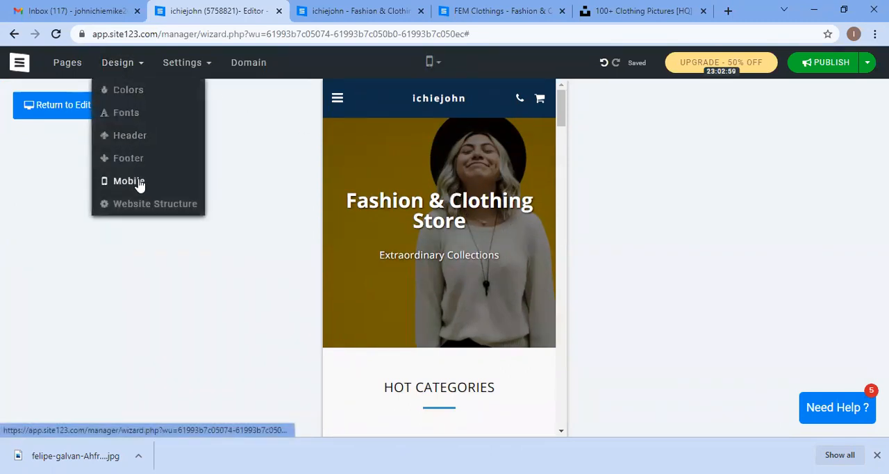
click(203, 180)
scroll(106, 250, down, 1)
scroll(206, 131, up, 1)
click(197, 93)
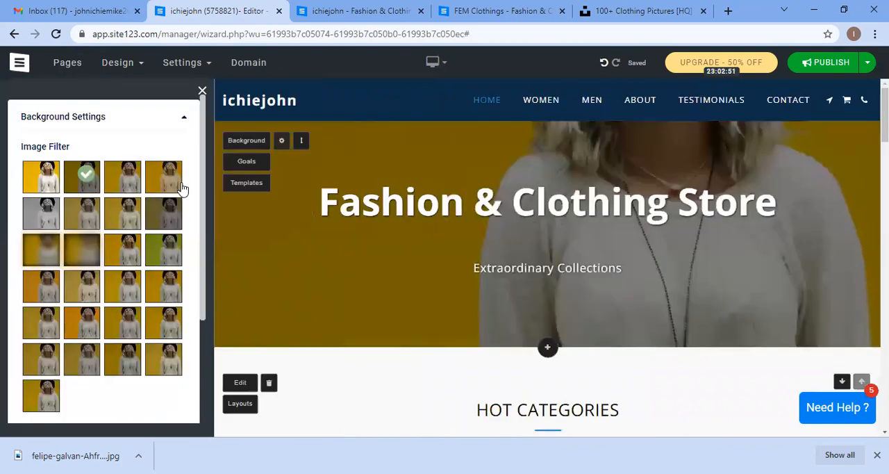
click(201, 92)
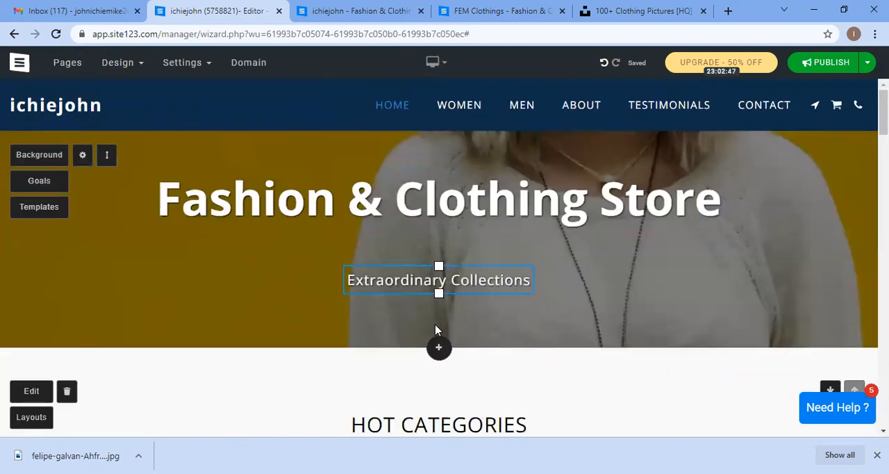
Step: Open the add-section dialog to browse the Contact layouts, then close it without adding anything
click(439, 348)
scroll(178, 227, down, 3)
scroll(178, 222, up, 5)
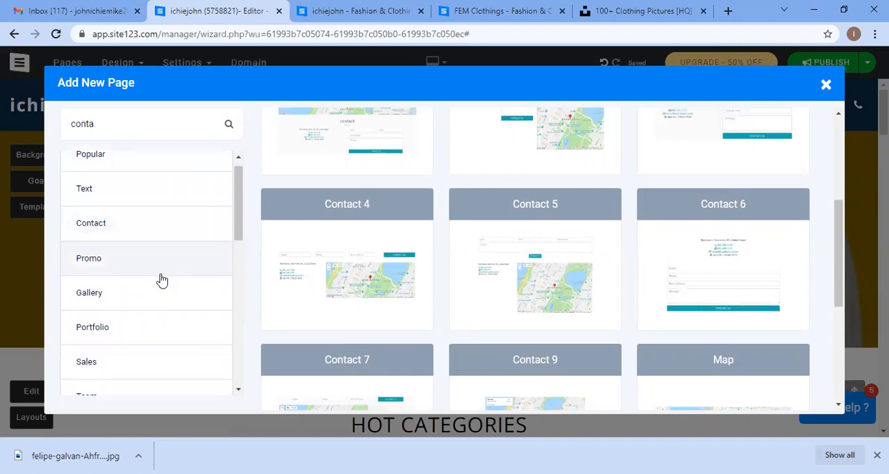
scroll(161, 280, down, 3)
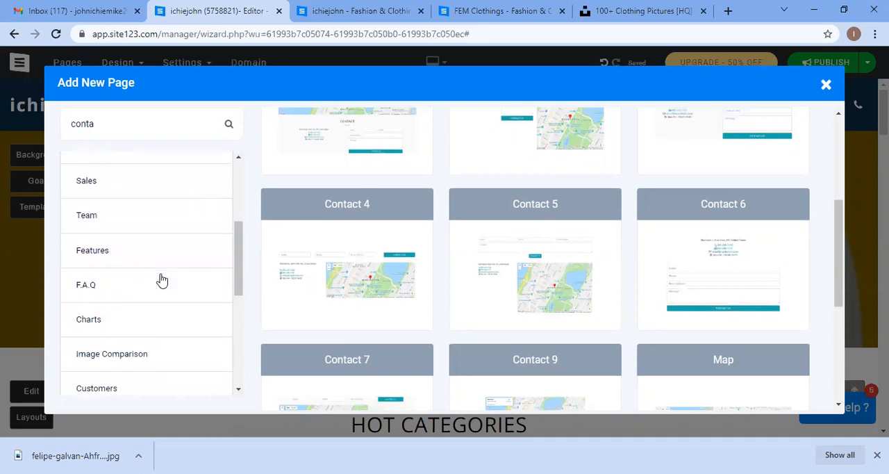
click(825, 85)
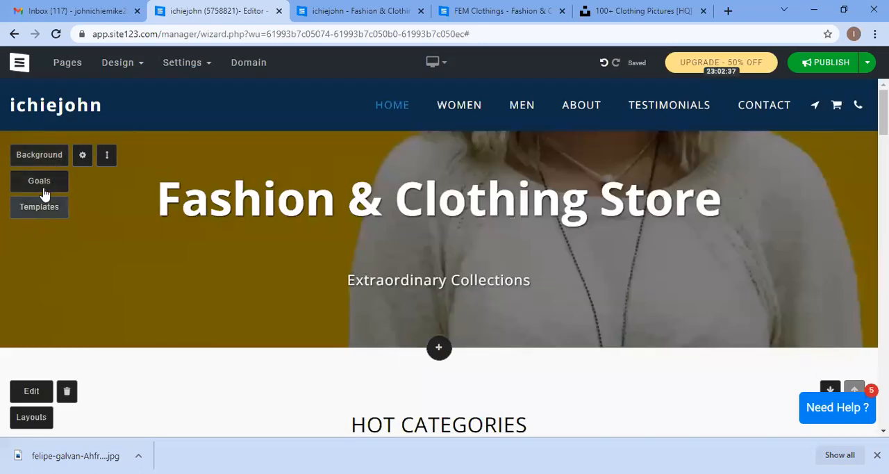
Step: Open the store's e-commerce manager from the Hot Categories section and view its Orders and Settings sections
scroll(52, 338, down, 1)
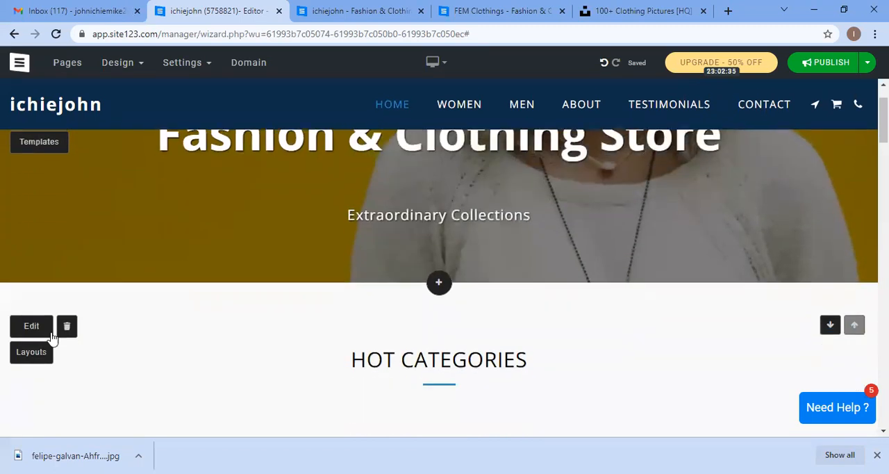
click(39, 330)
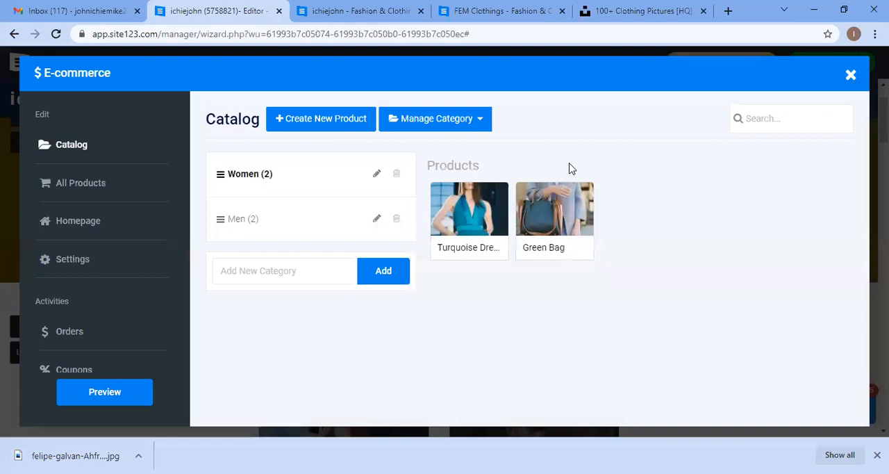
scroll(161, 222, down, 2)
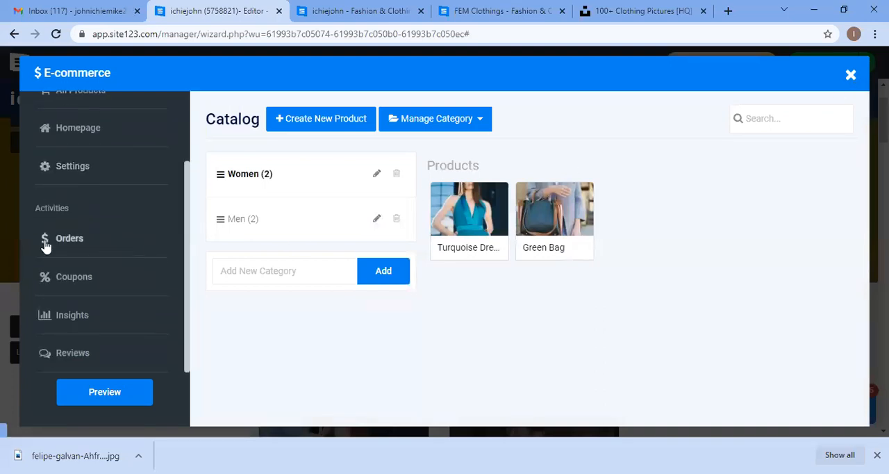
click(75, 239)
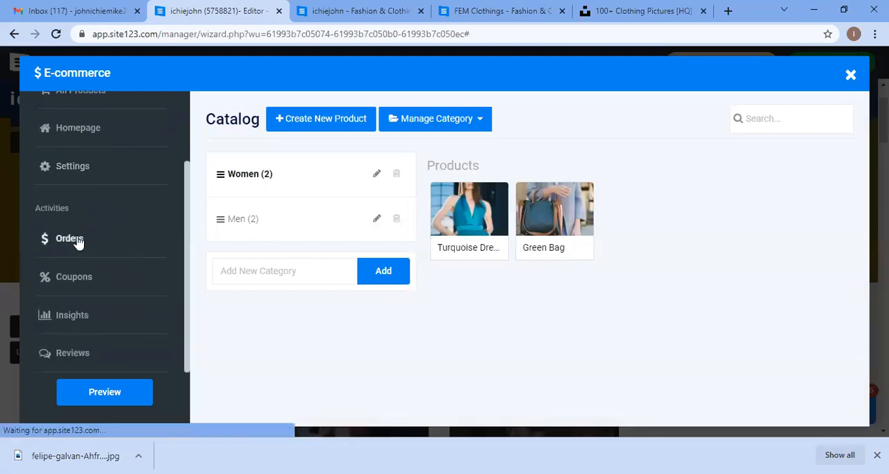
click(122, 165)
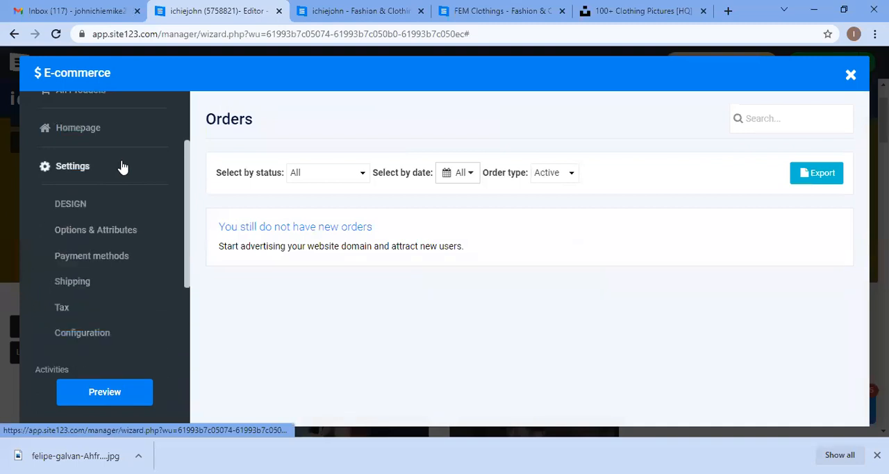
click(119, 167)
Step: Try to add a new coupon in the Coupons section, then close the upgrade tab that opens
click(101, 250)
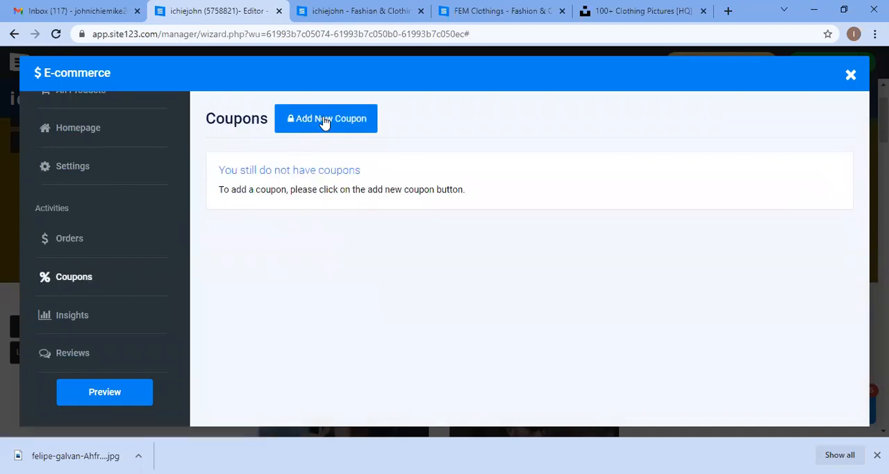
click(324, 122)
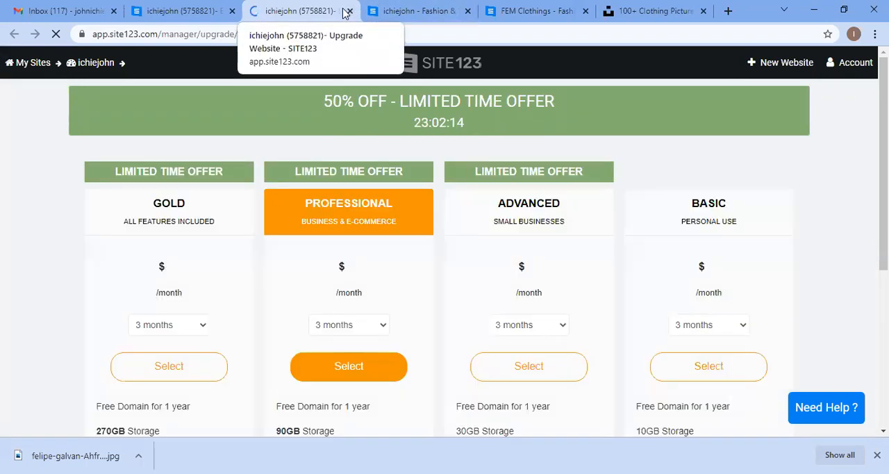
click(348, 11)
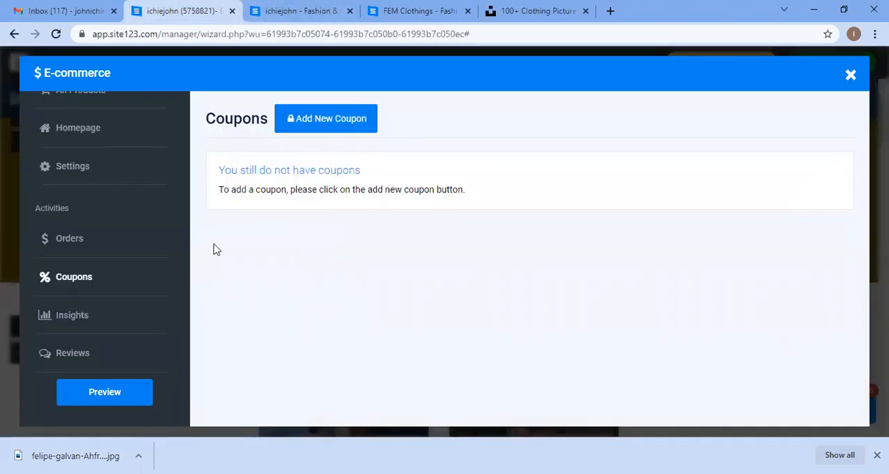
Step: View the store's Insights and Reviews sections, then close the e-commerce manager
click(69, 316)
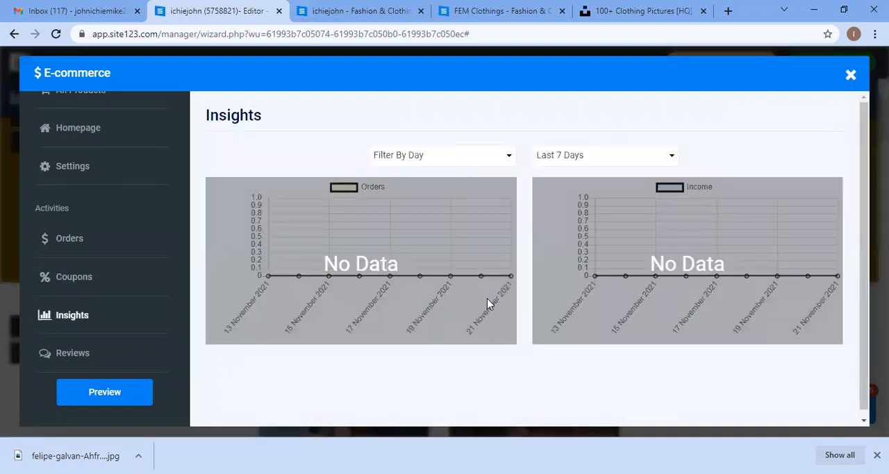
click(84, 355)
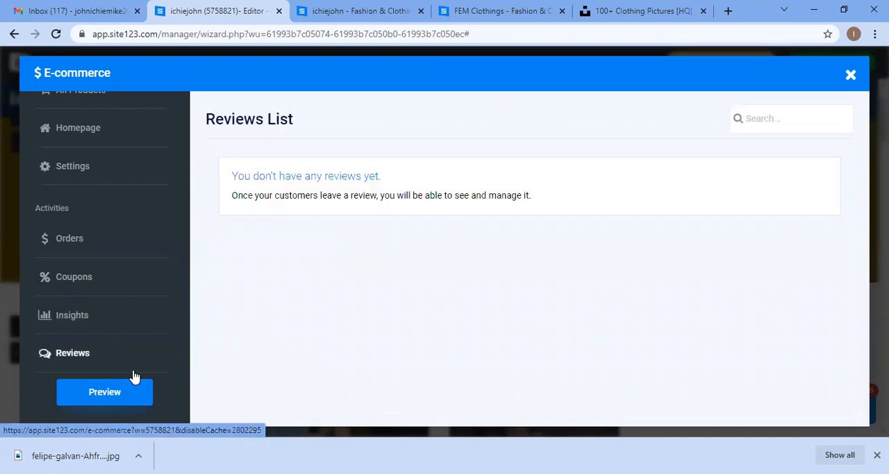
click(850, 76)
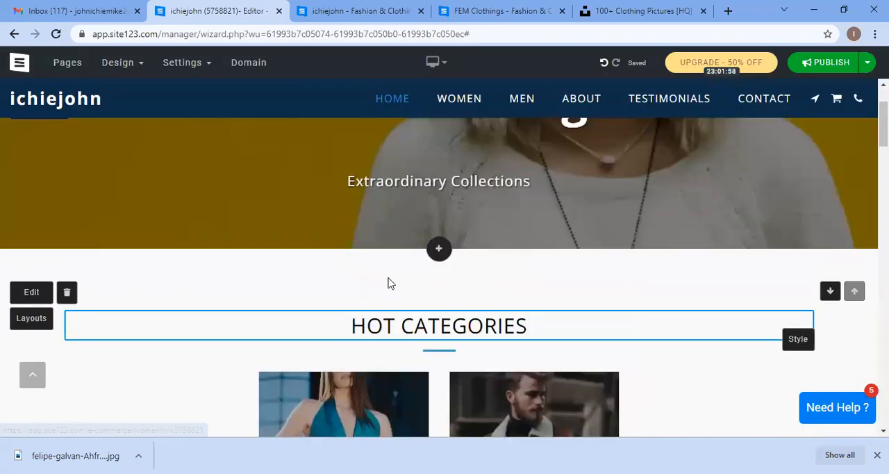
Step: Open Website Structure, try the second header structure, then apply the first structure and close the panel
click(127, 64)
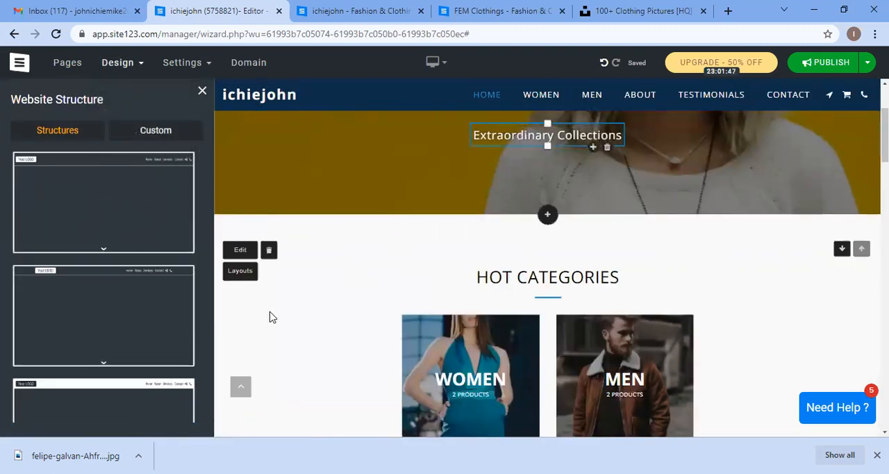
click(120, 301)
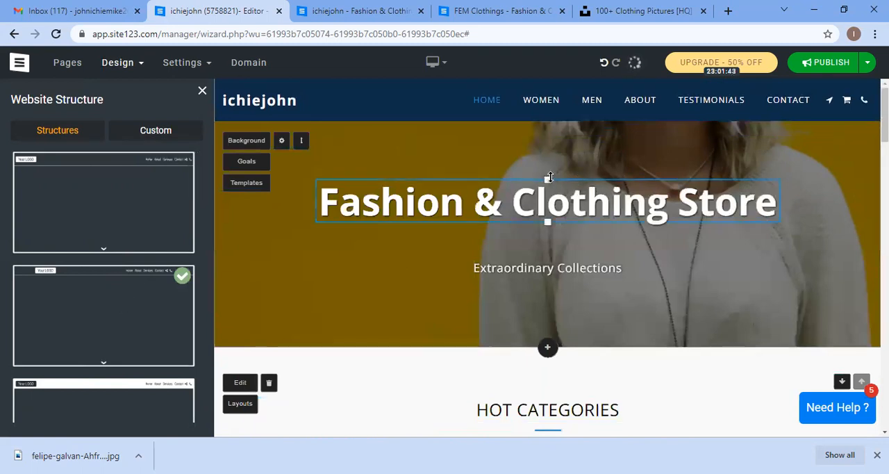
click(604, 62)
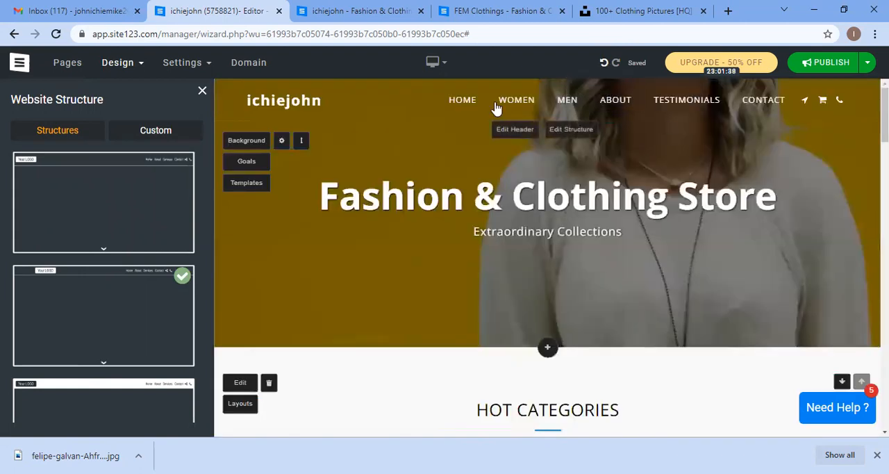
click(153, 195)
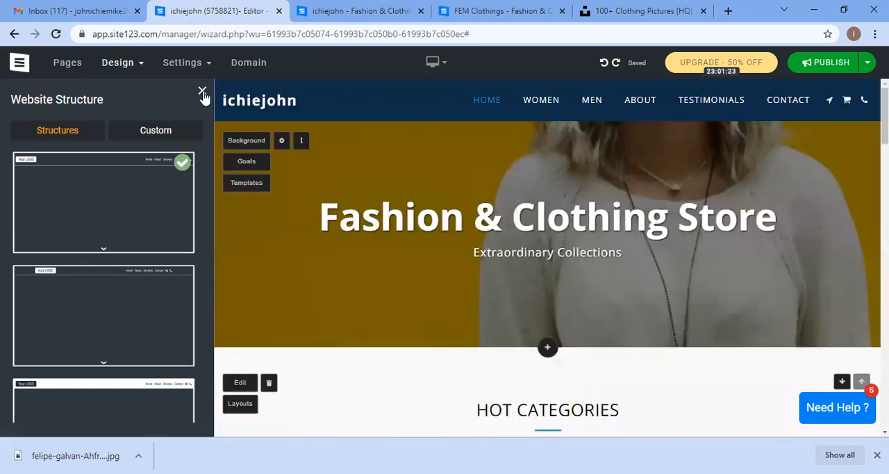
click(202, 92)
Step: Scroll through the home page, then switch the preview to Mobile view and scroll its home page
scroll(304, 211, down, 10)
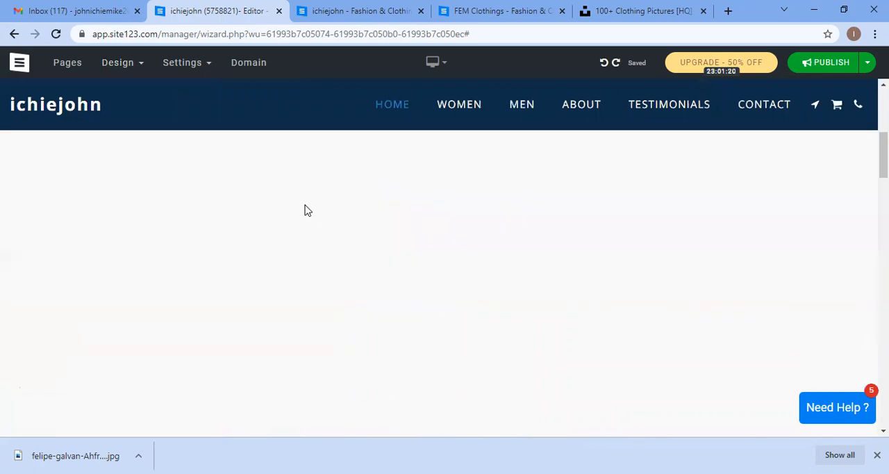
scroll(312, 210, down, 10)
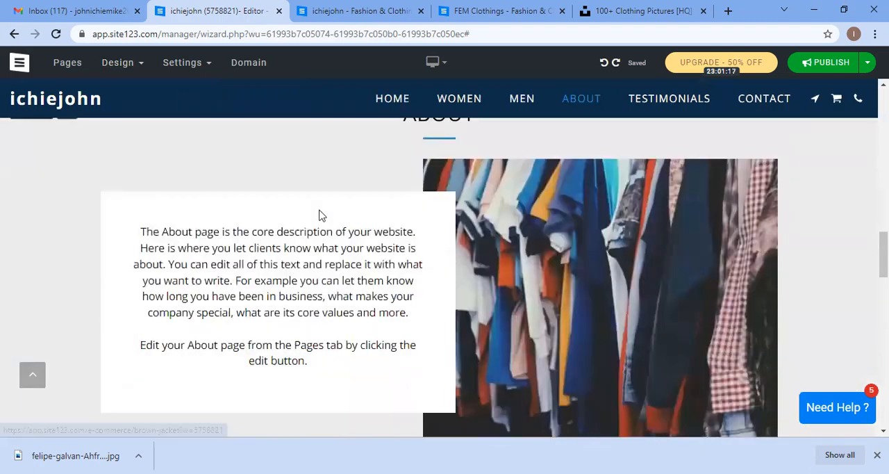
scroll(348, 233, up, 10)
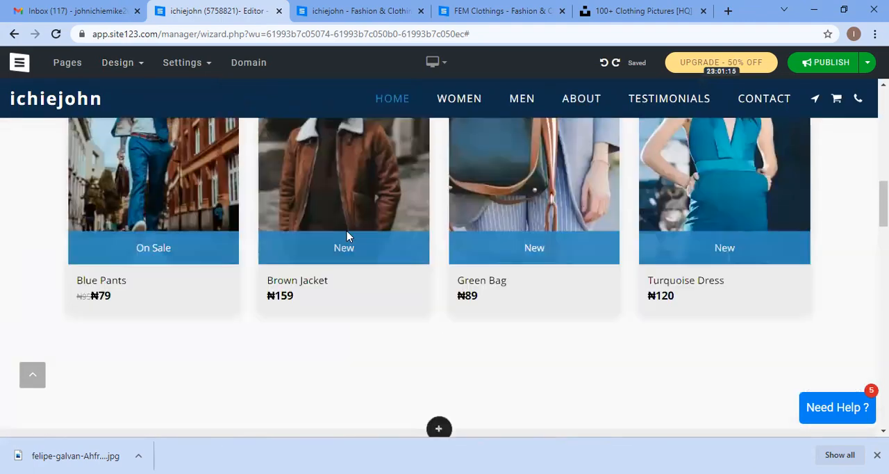
scroll(348, 241, up, 5)
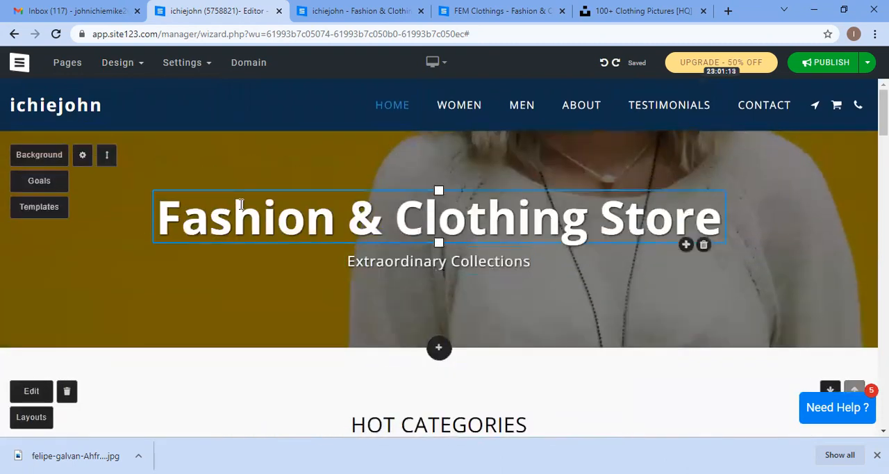
click(436, 62)
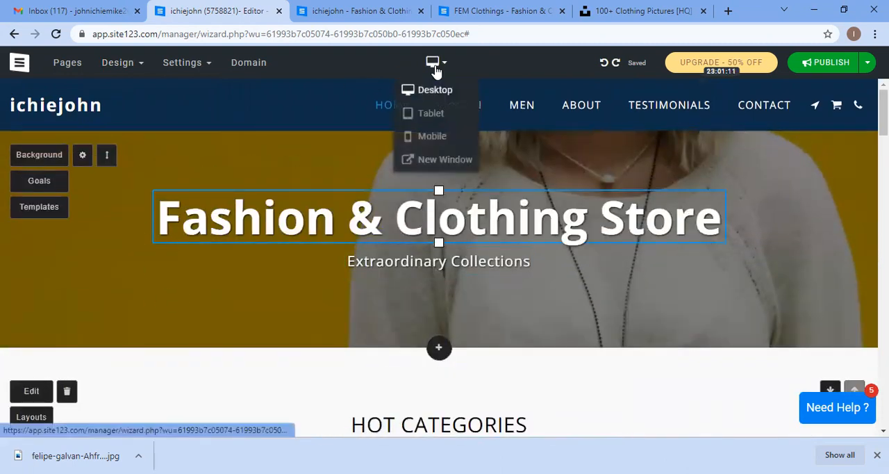
click(432, 137)
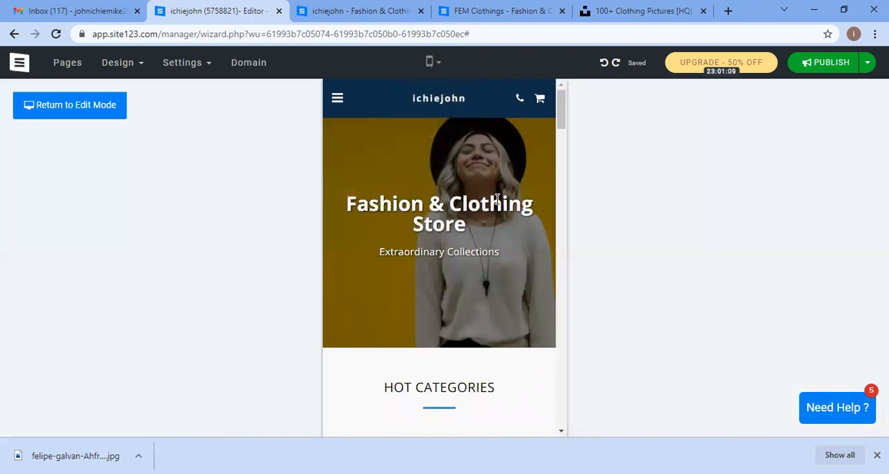
scroll(496, 203, down, 2)
scroll(496, 203, up, 2)
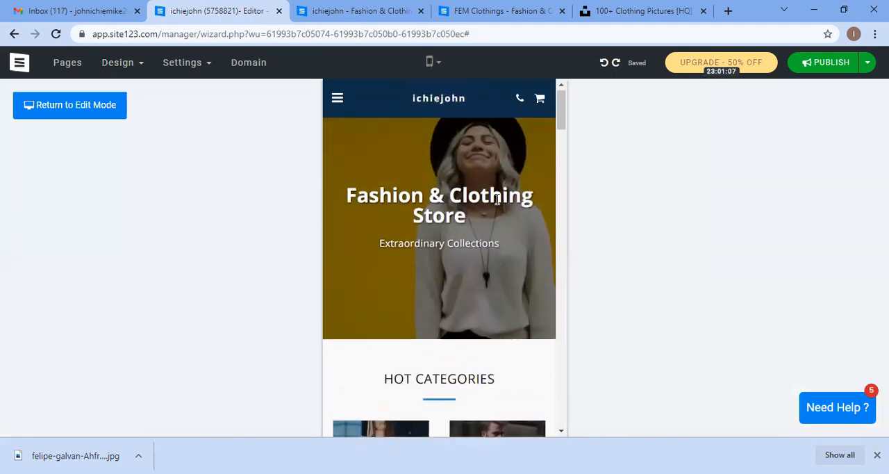
scroll(384, 232, down, 4)
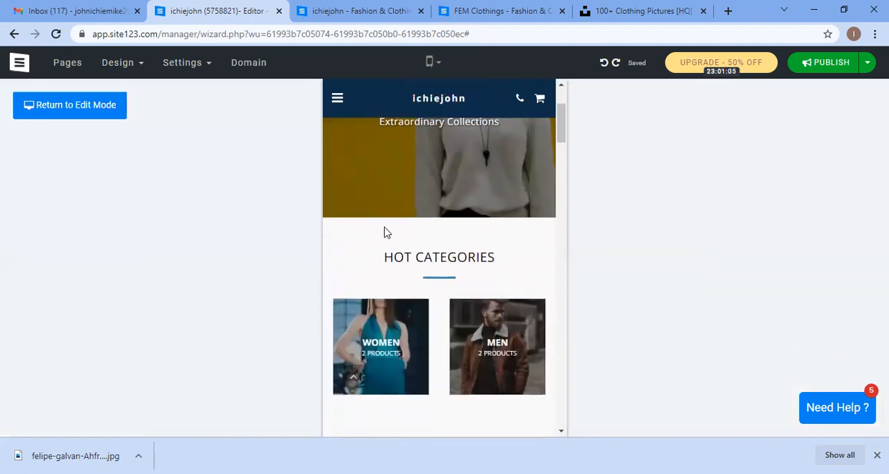
Step: Switch to the FEM Clothings reference tab to review its home page, then return to the published site tab
click(472, 6)
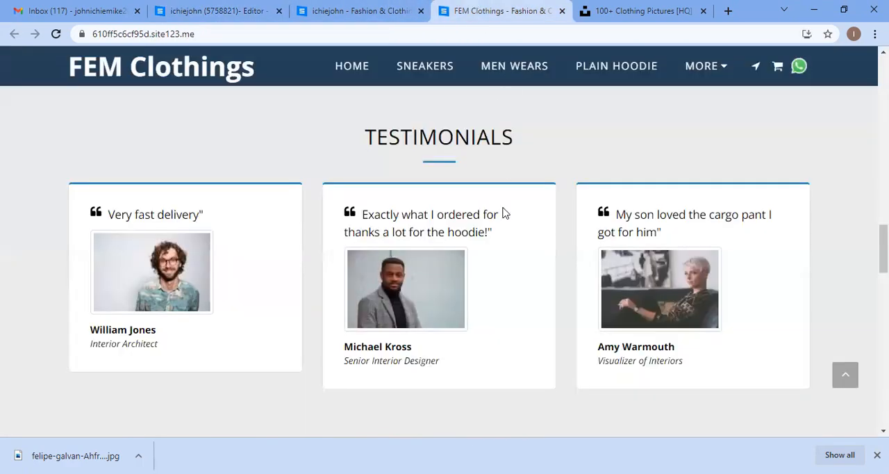
scroll(493, 250, up, 10)
scroll(494, 250, up, 4)
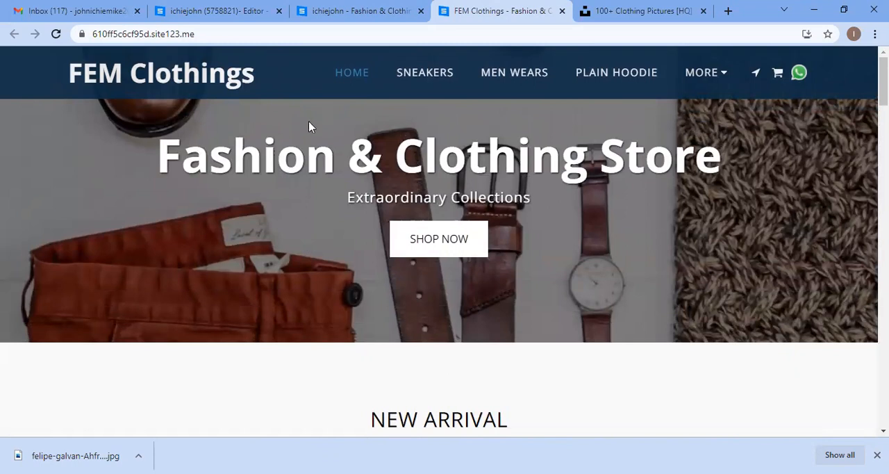
click(351, 10)
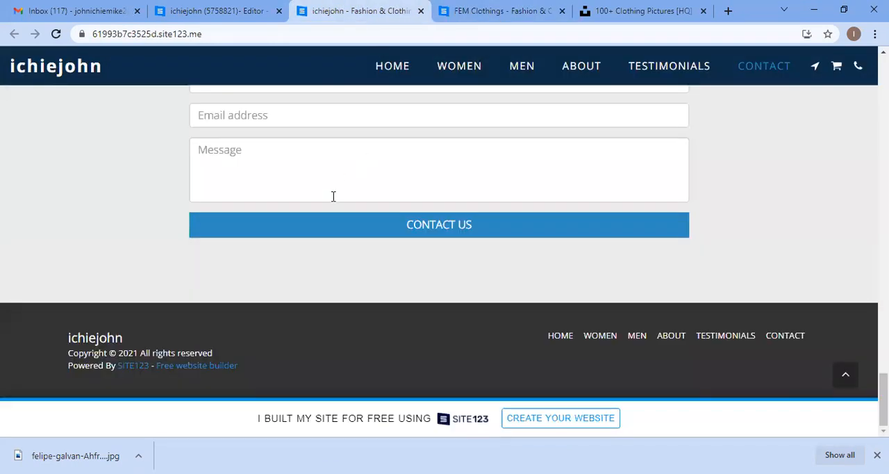
Step: Return to the editor and open the Website Name and Logo settings, then view the logo options
scroll(332, 196, up, 1)
click(224, 14)
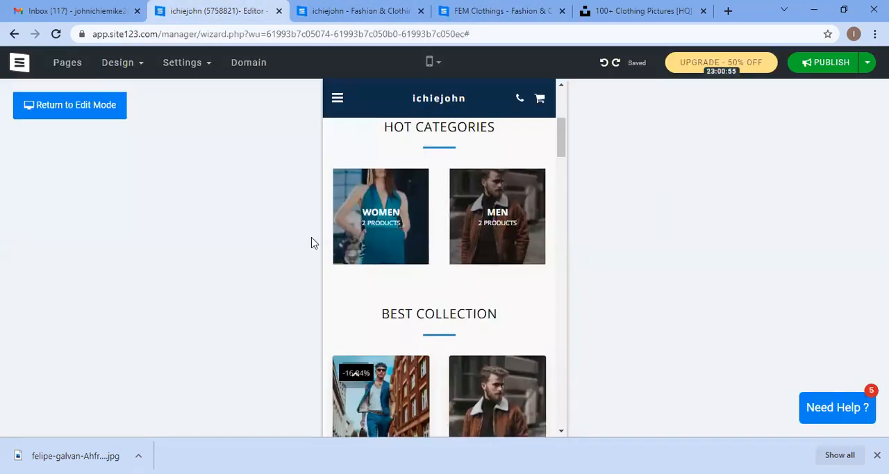
click(211, 61)
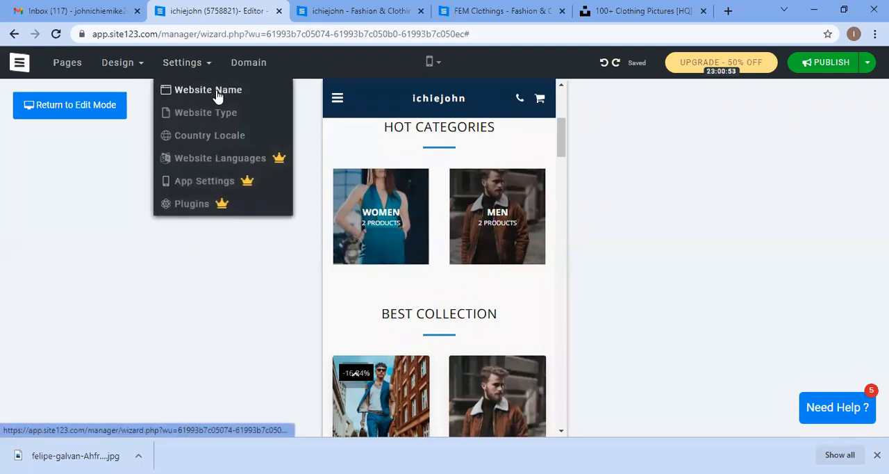
click(218, 93)
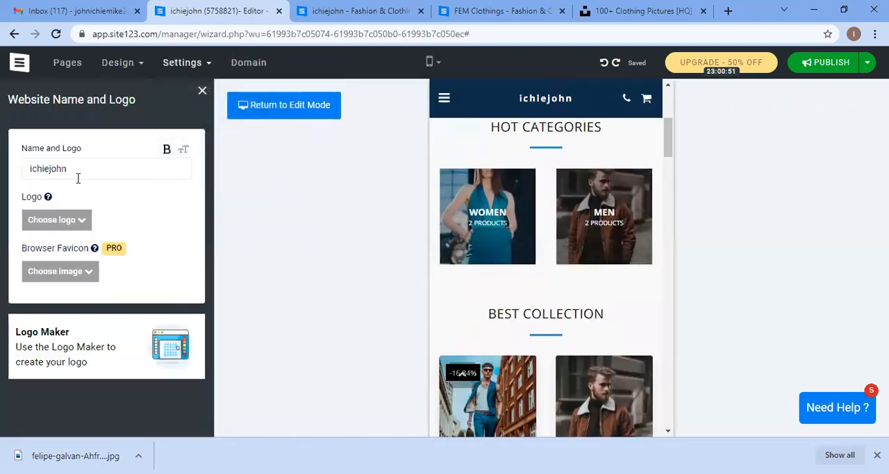
click(69, 221)
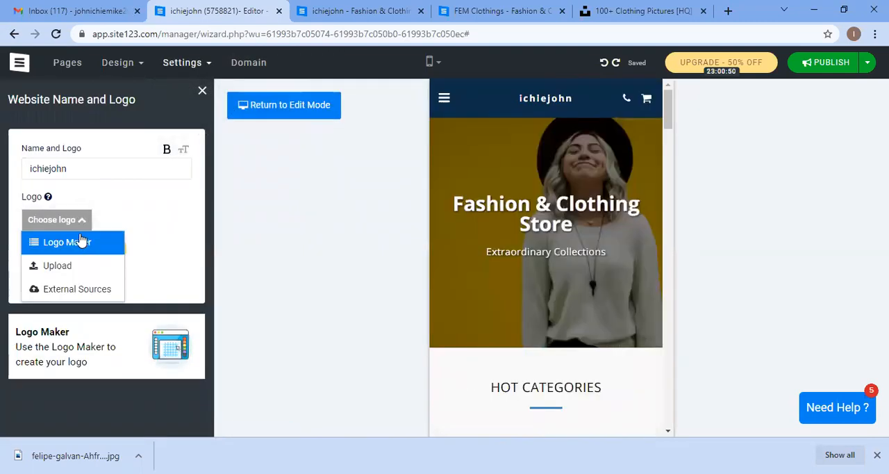
click(138, 218)
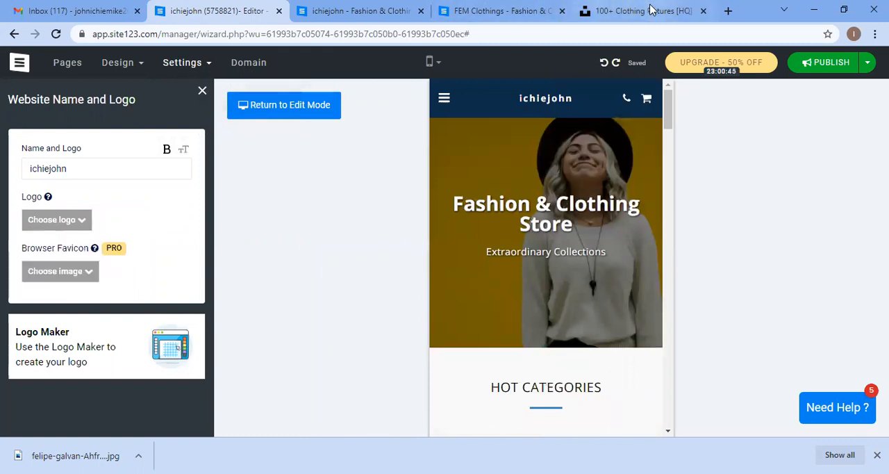
Step: Search Google for Canva in a new tab, open the Canva website, then close that tab
key(ctrl+t)
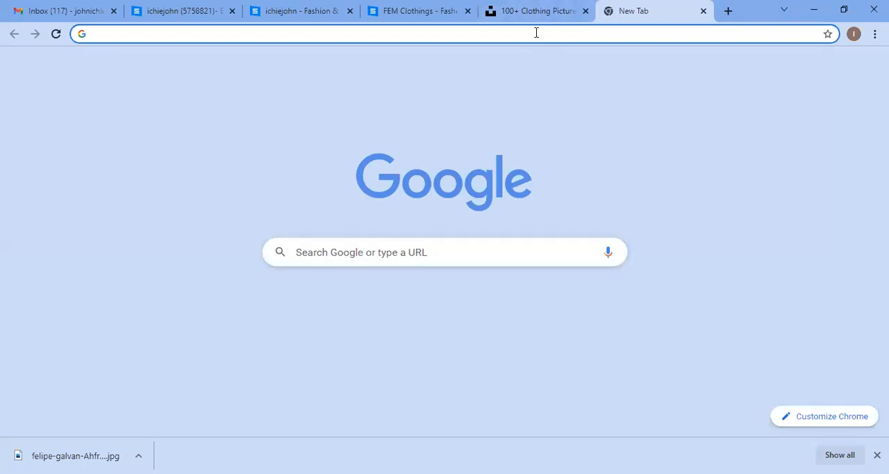
click(536, 35)
text(canva)
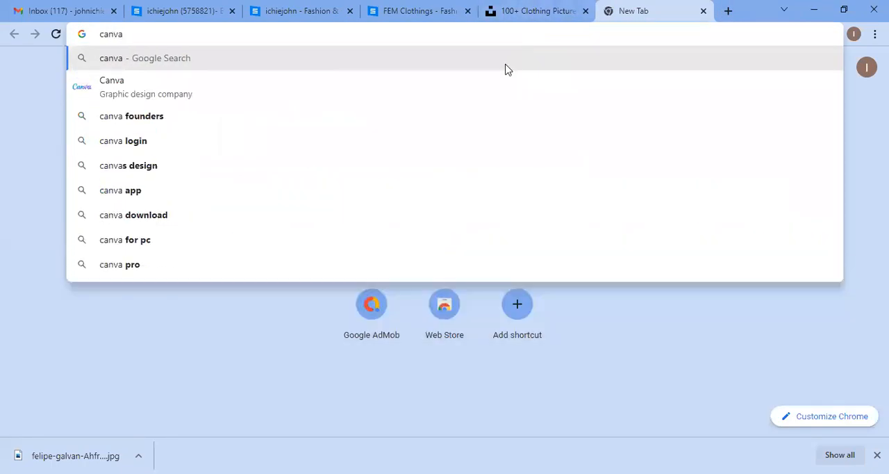
key(Return)
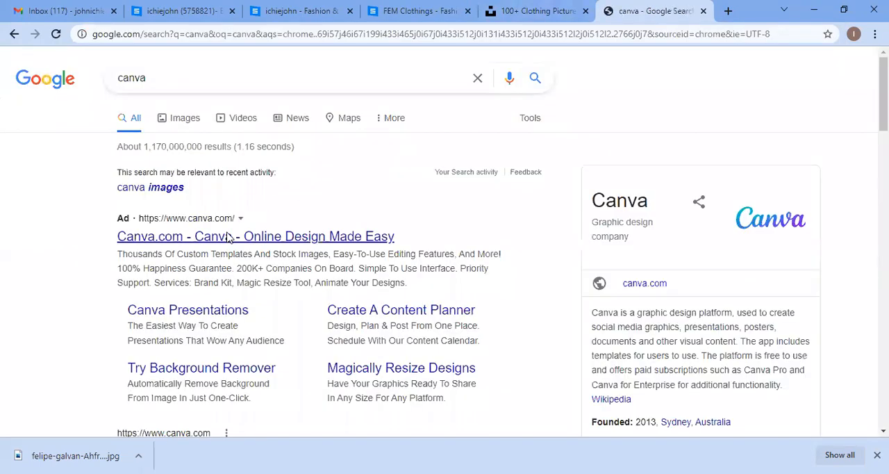
click(228, 237)
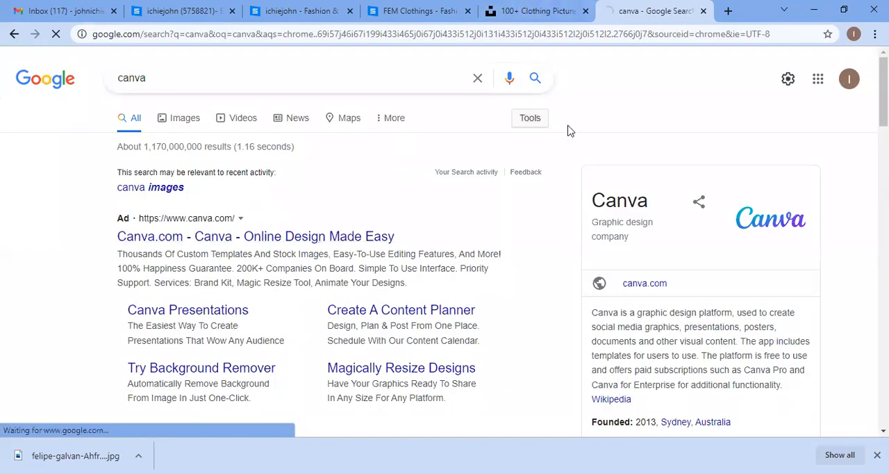
scroll(423, 202, down, 3)
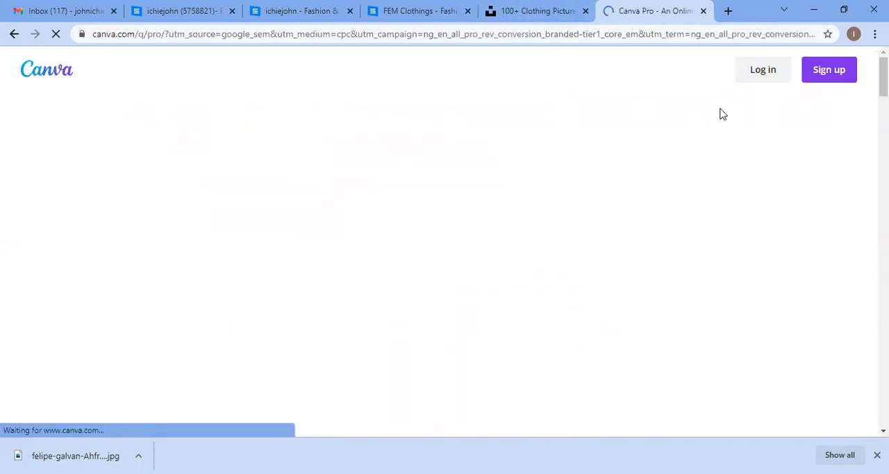
click(67, 405)
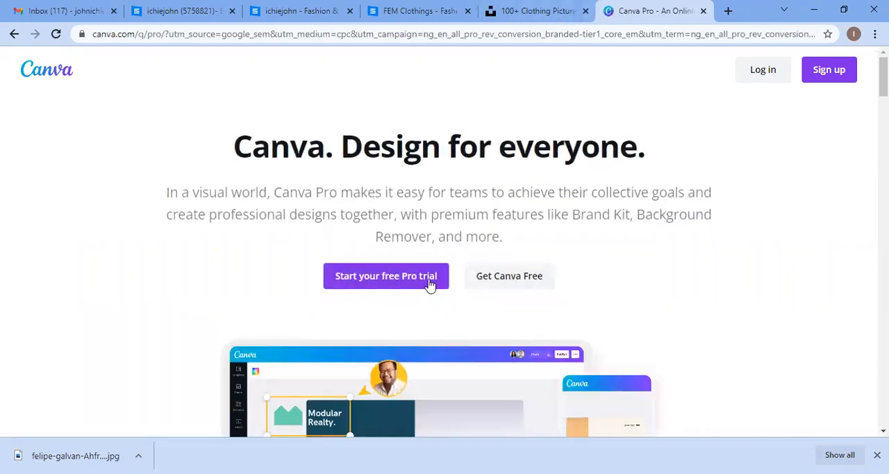
scroll(441, 329, down, 3)
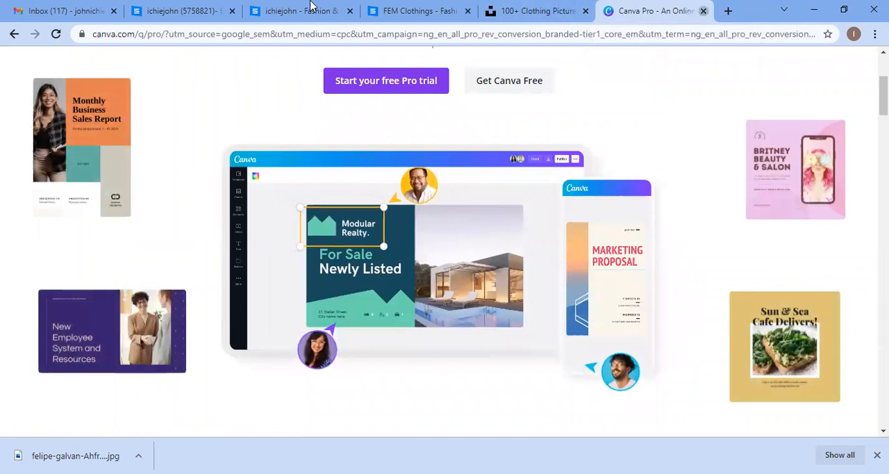
click(704, 12)
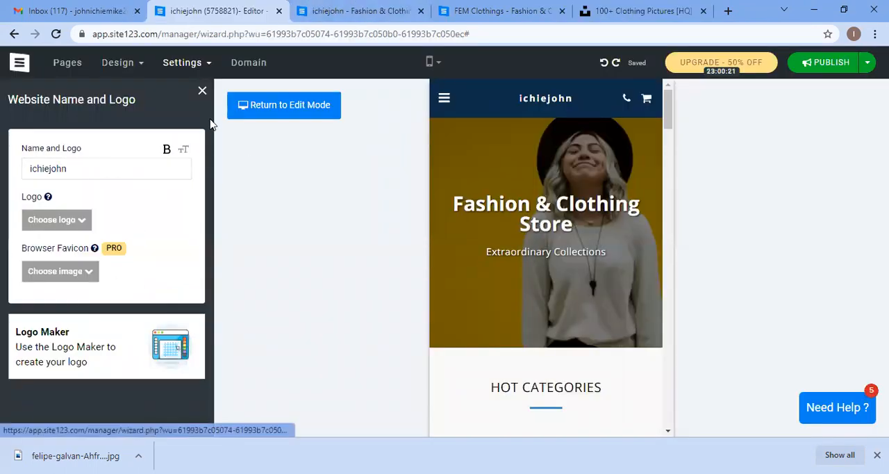
Step: Close the name and logo panel and open the SEO settings of the E-commerce page
click(202, 93)
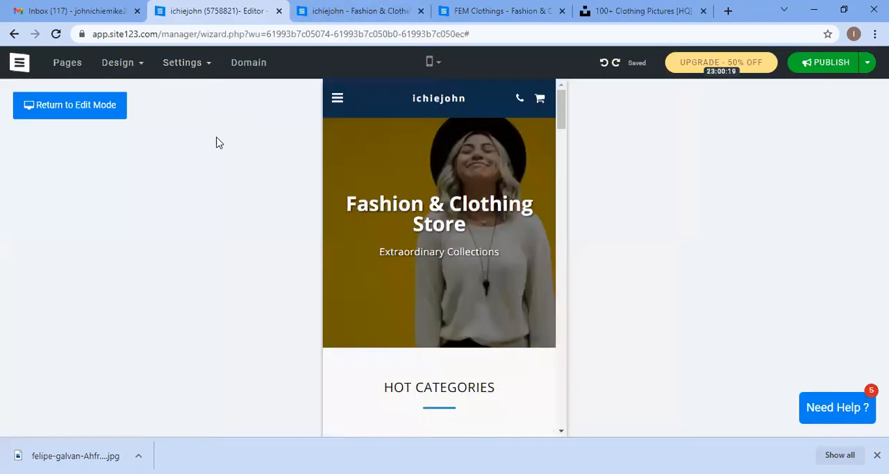
click(198, 74)
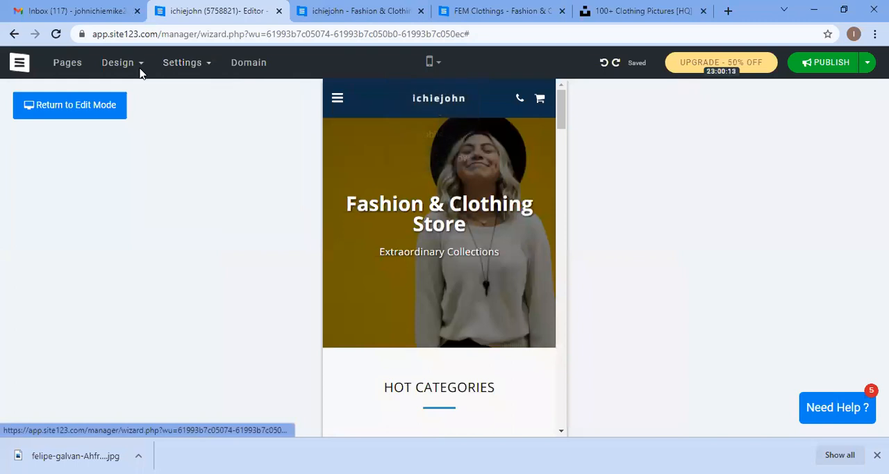
click(76, 69)
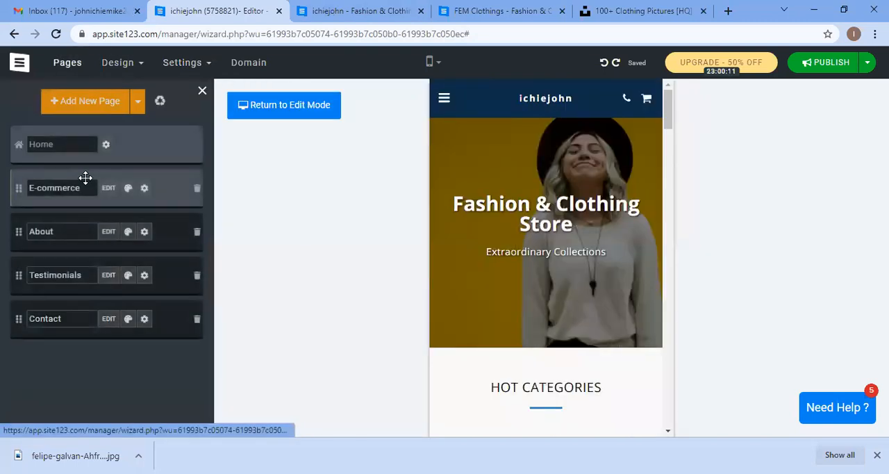
click(144, 188)
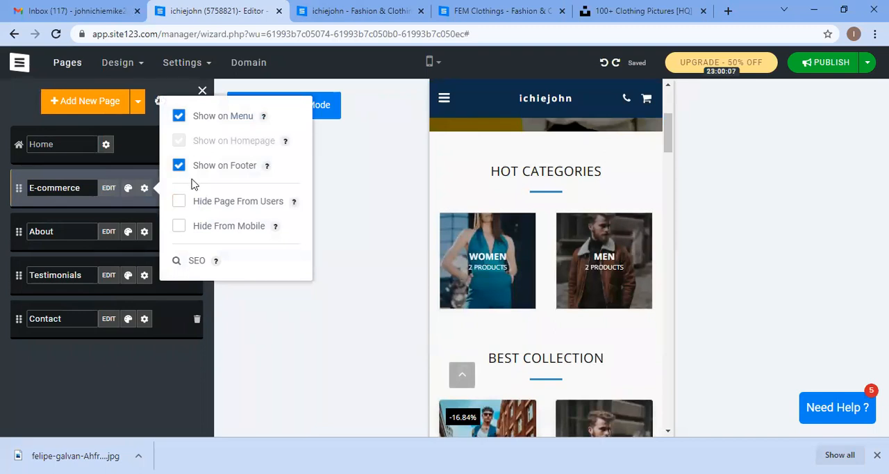
click(189, 262)
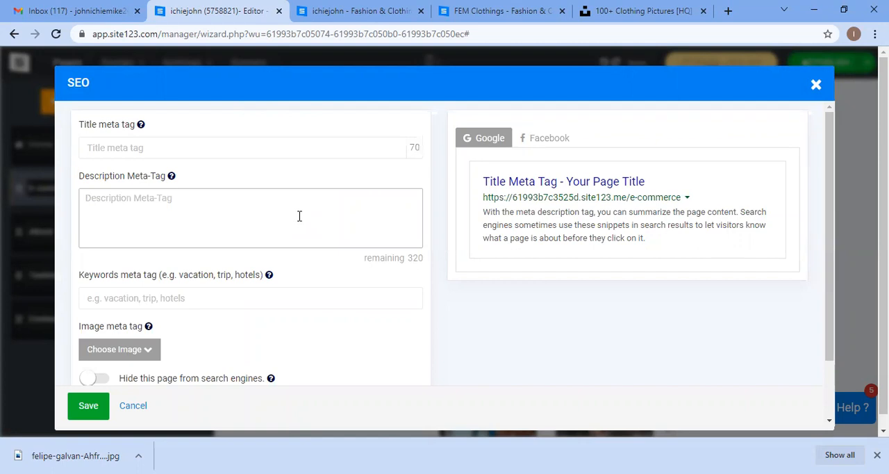
Step: Review the SEO meta tag fields and the Google and Facebook previews, then close the SEO dialog
scroll(300, 216, down, 2)
scroll(284, 230, up, 2)
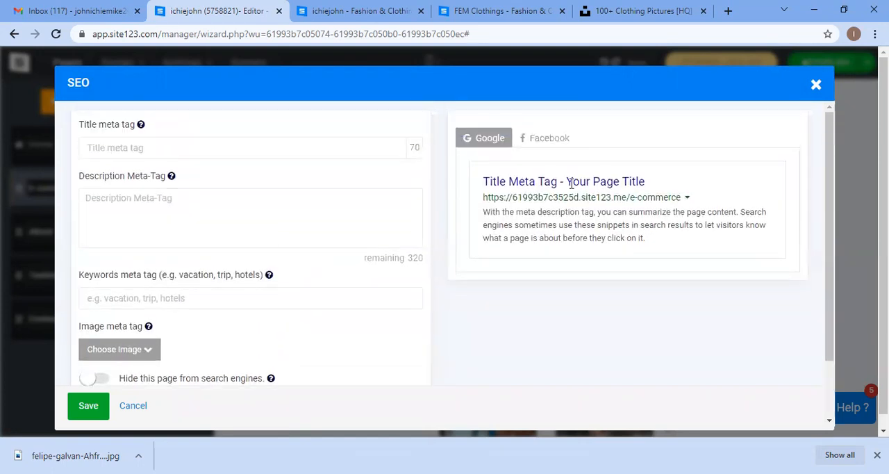
click(240, 292)
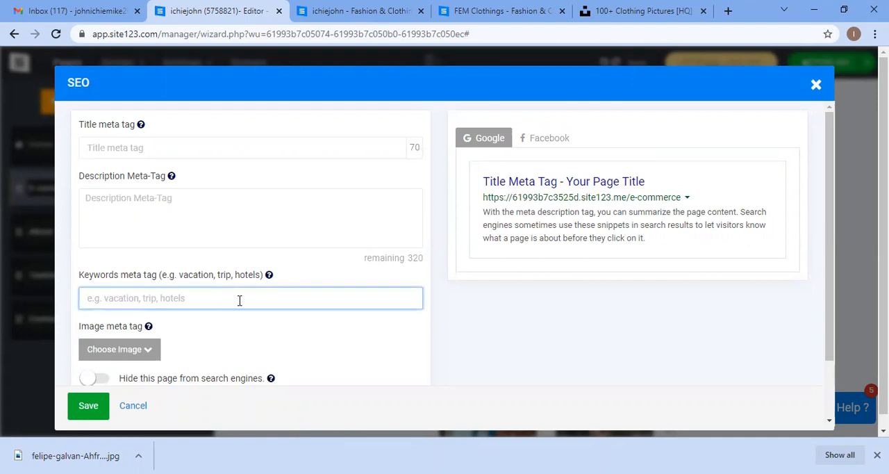
scroll(166, 315, down, 2)
scroll(252, 259, up, 2)
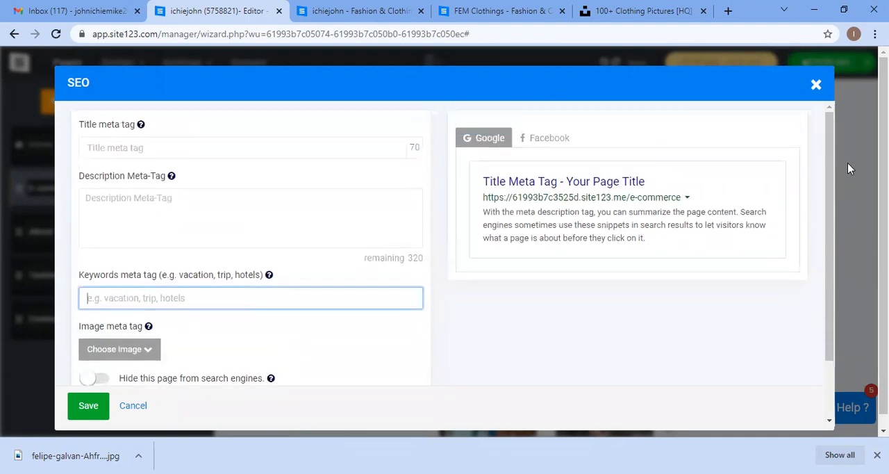
click(543, 141)
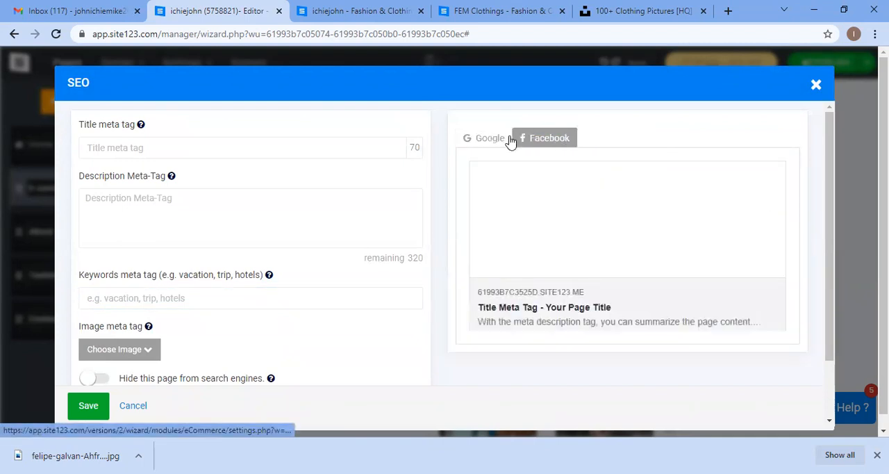
click(509, 139)
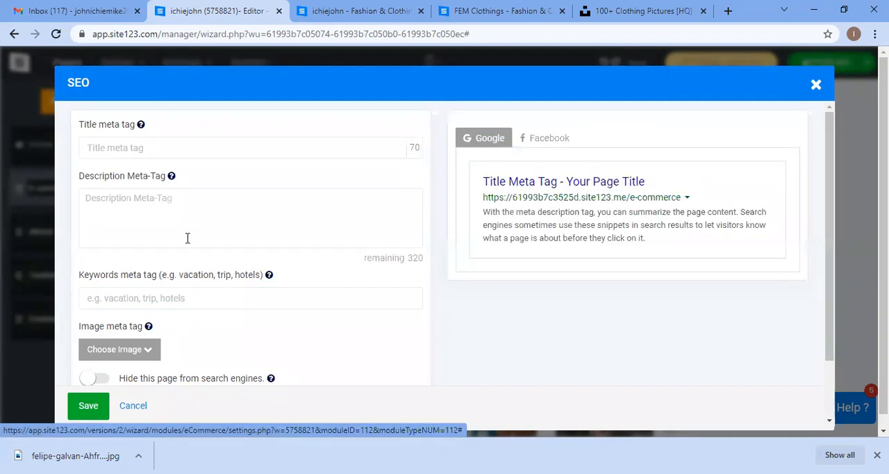
click(816, 84)
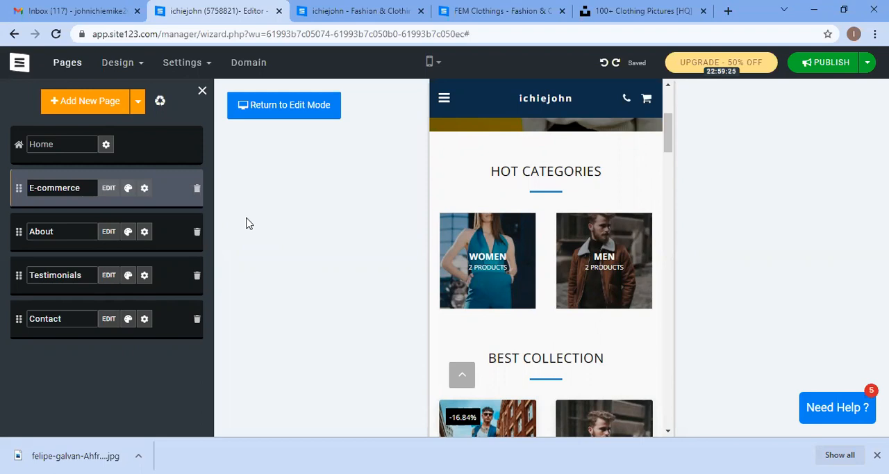
click(728, 12)
drag(639, 9, 531, 10)
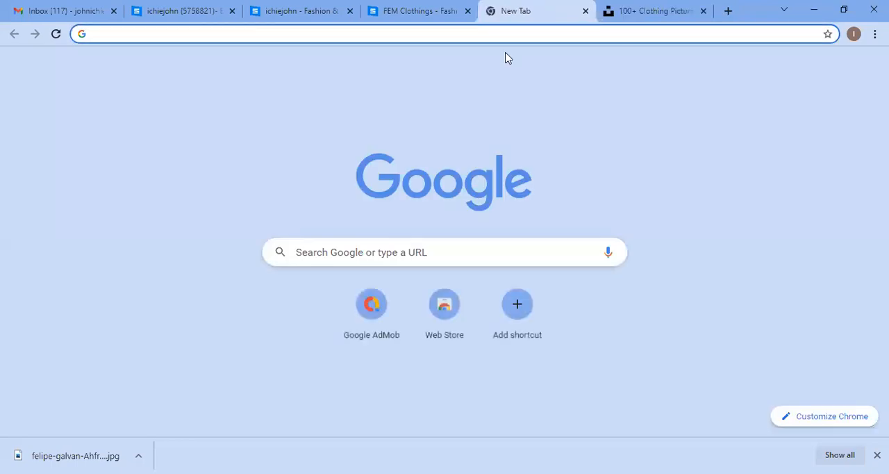
text(www.)
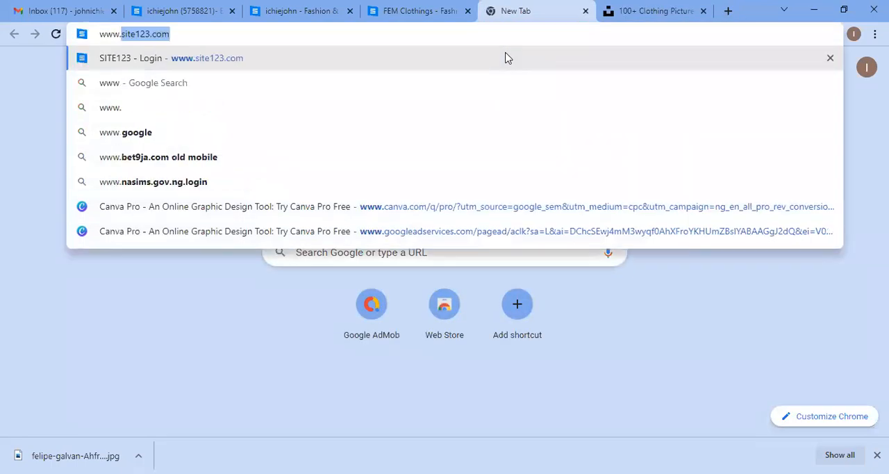
text(mobkoll)
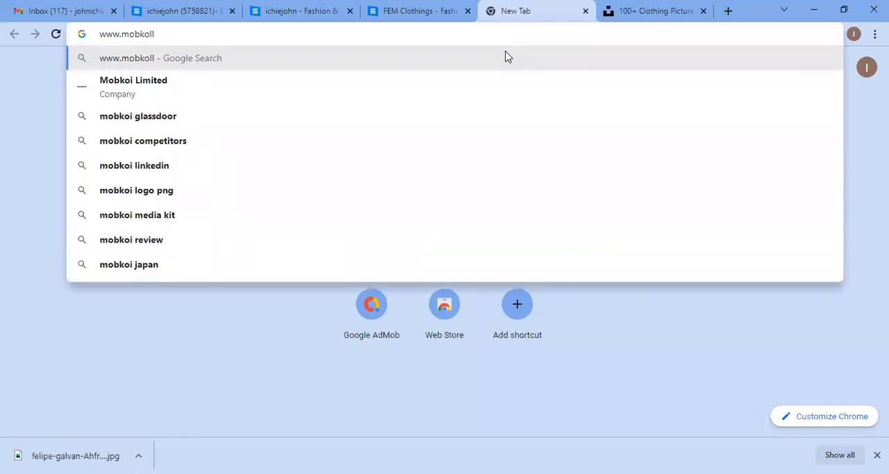
text(ection)
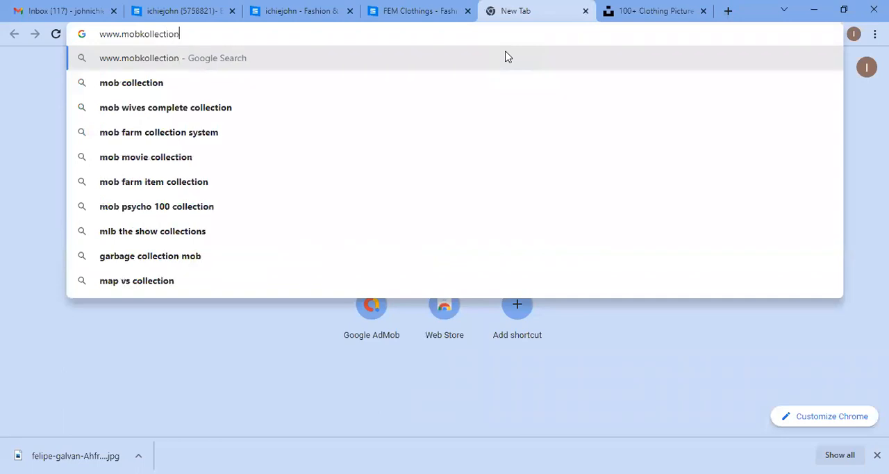
text(s.com)
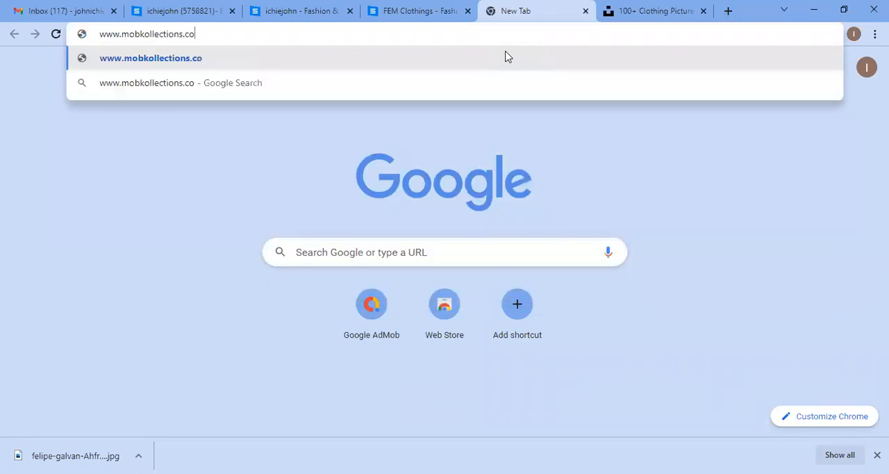
key(Return)
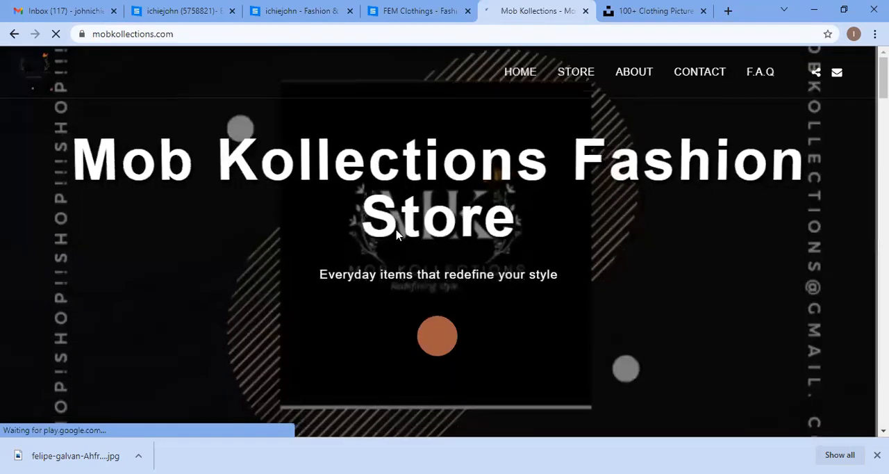
Step: Scroll through the Mob Kollections home page to examine its products and categories
scroll(382, 153, down, 8)
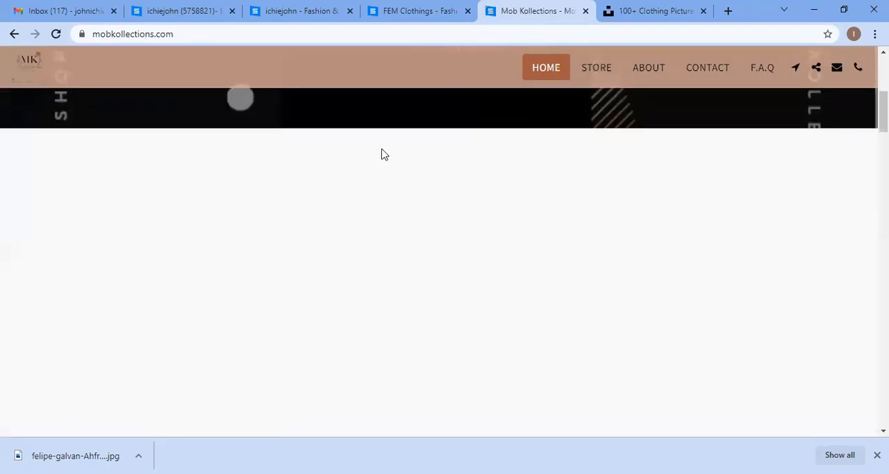
scroll(392, 166, up, 2)
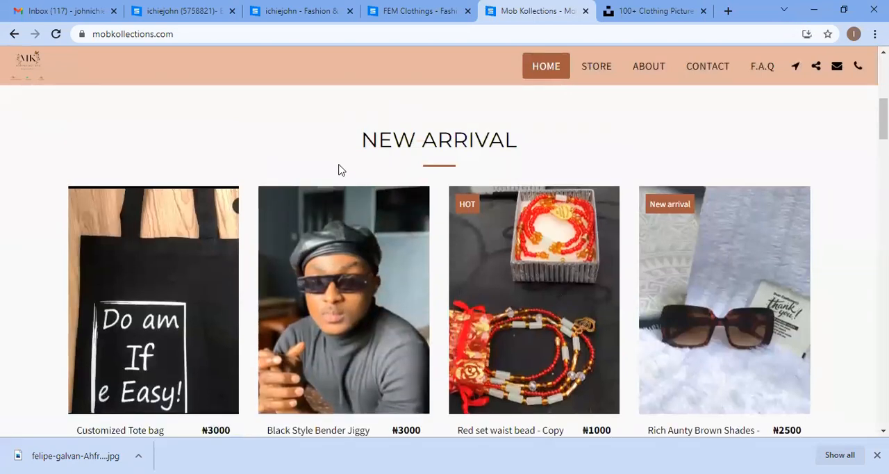
scroll(677, 262, down, 2)
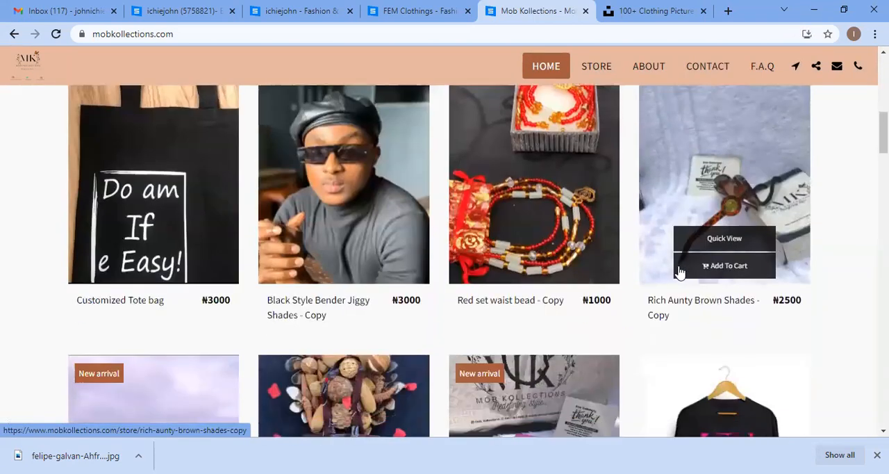
scroll(568, 339, down, 8)
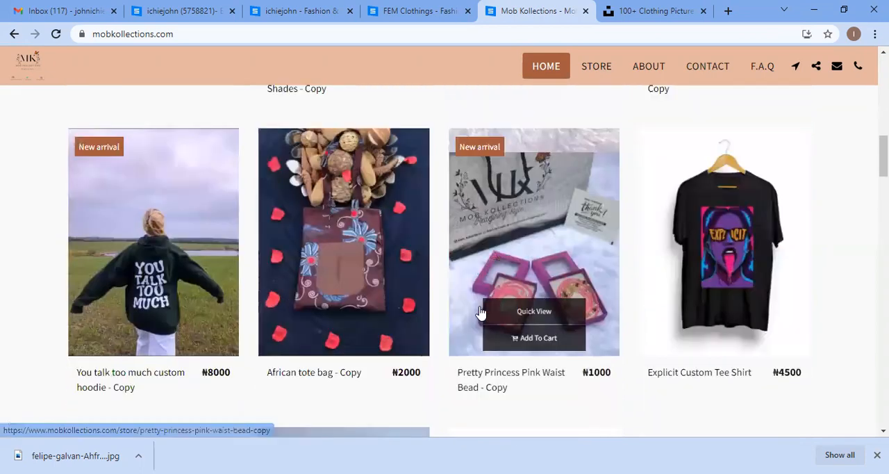
scroll(477, 308, down, 8)
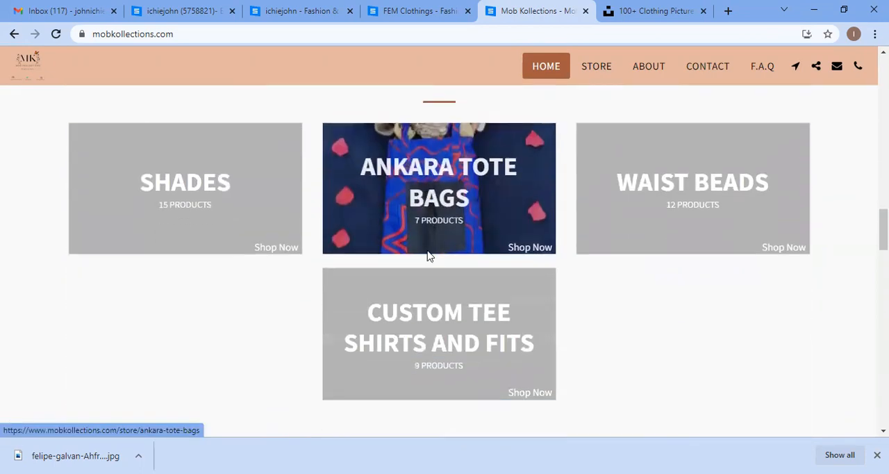
Step: Review the Mob Kollections contact section, map and footer, then scroll back up to its hero banner and new arrivals
scroll(484, 277, down, 15)
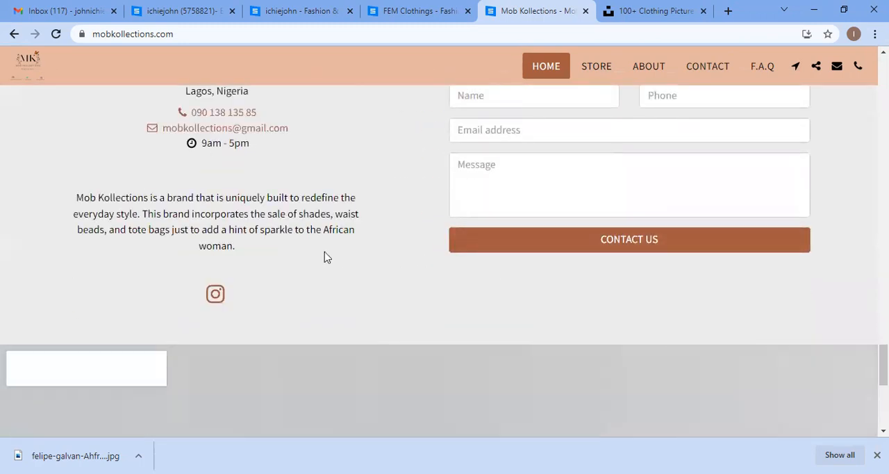
scroll(319, 278, down, 4)
scroll(477, 252, down, 3)
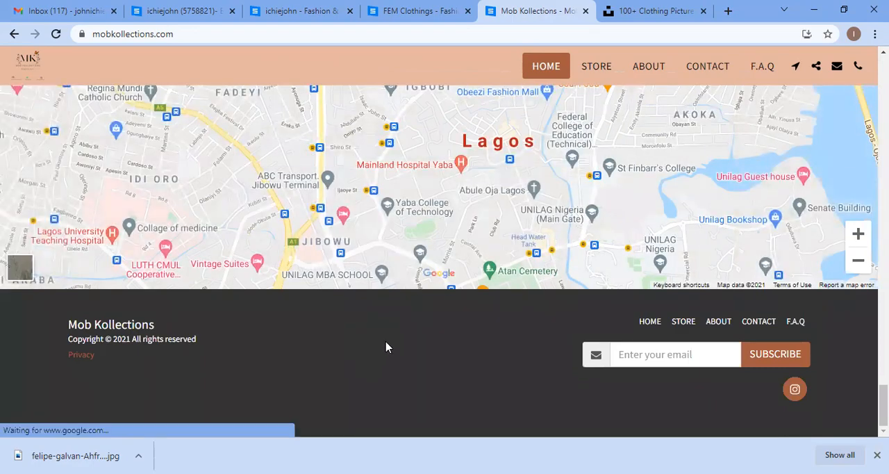
scroll(394, 352, up, 1)
scroll(397, 329, up, 3)
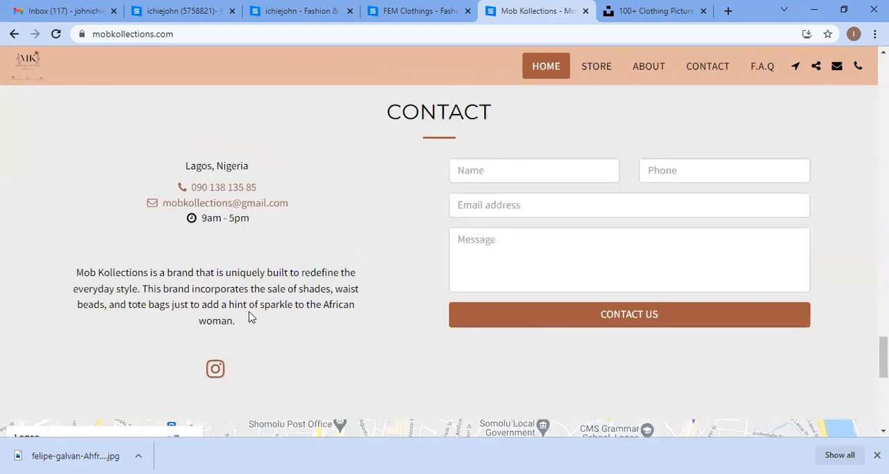
scroll(275, 278, up, 15)
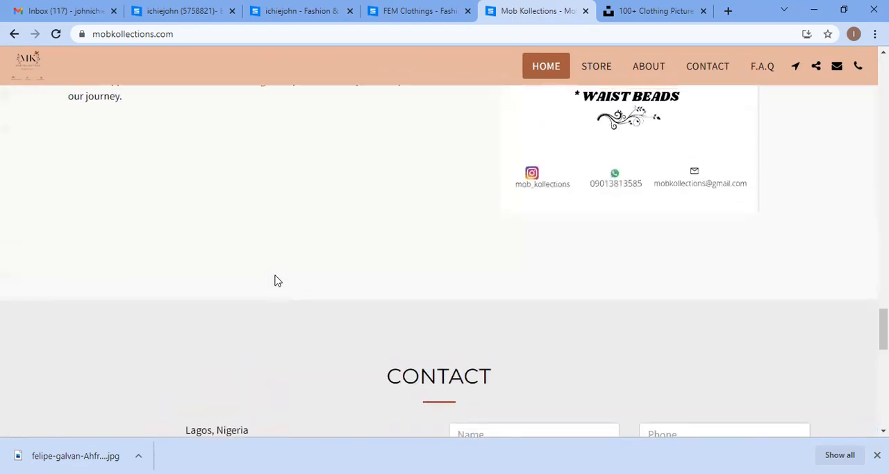
scroll(276, 281, up, 6)
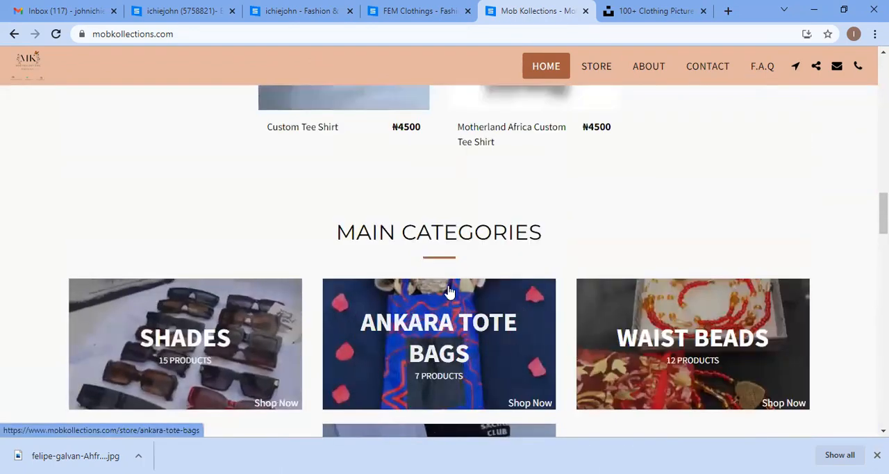
scroll(438, 292, up, 8)
scroll(290, 278, up, 3)
scroll(296, 274, up, 8)
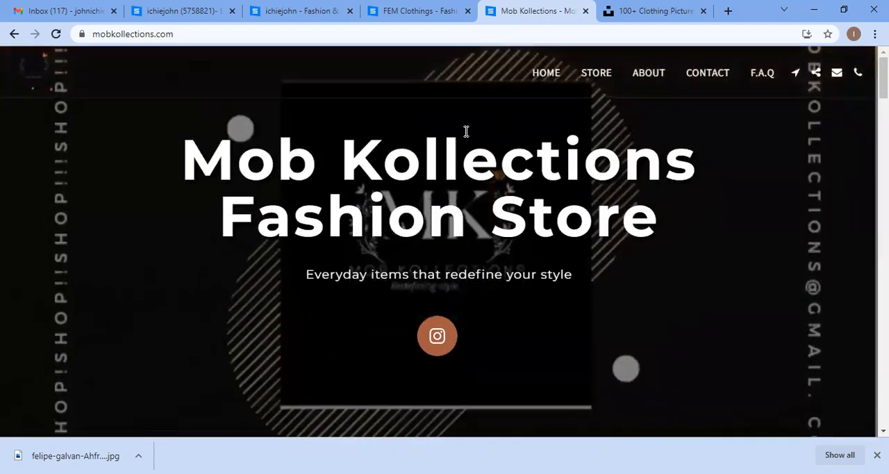
scroll(462, 326, down, 1)
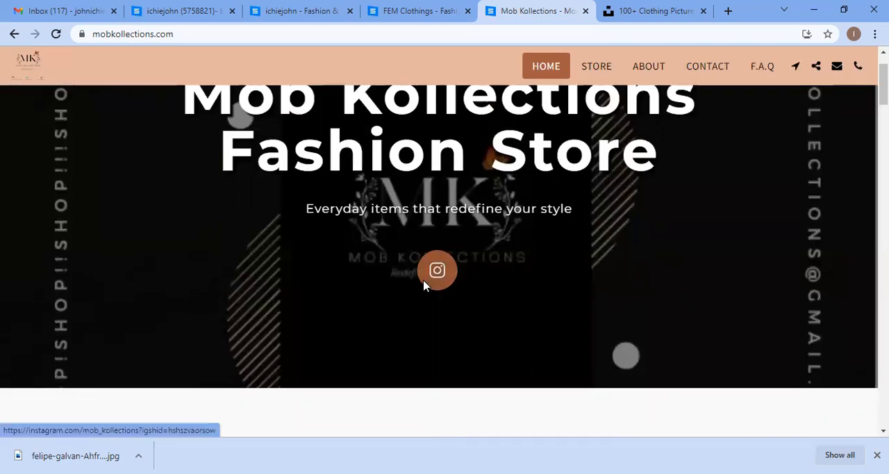
scroll(424, 285, down, 4)
scroll(424, 285, down, 2)
scroll(421, 289, up, 4)
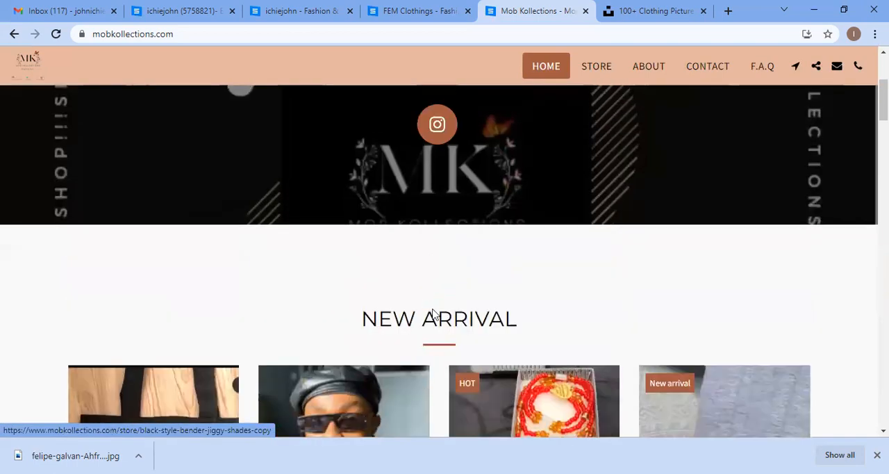
scroll(432, 314, up, 3)
Step: Publish the ichiejohn site from the editor, confirm publishing, and continue editing
click(384, 8)
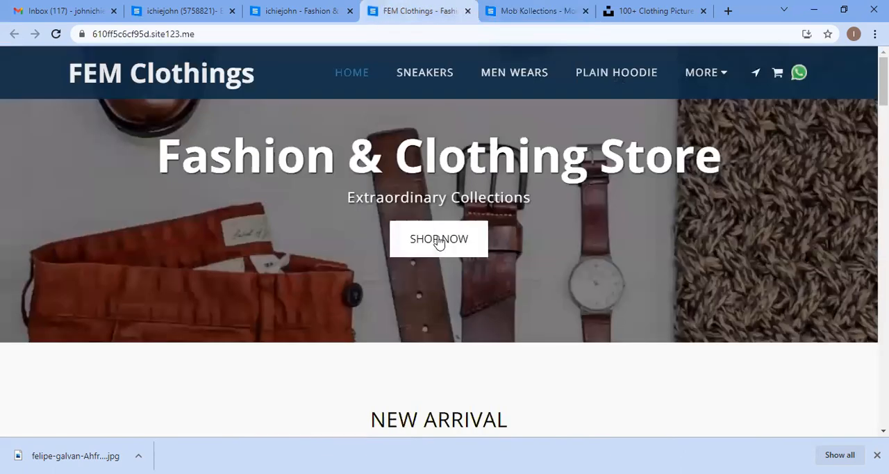
click(320, 10)
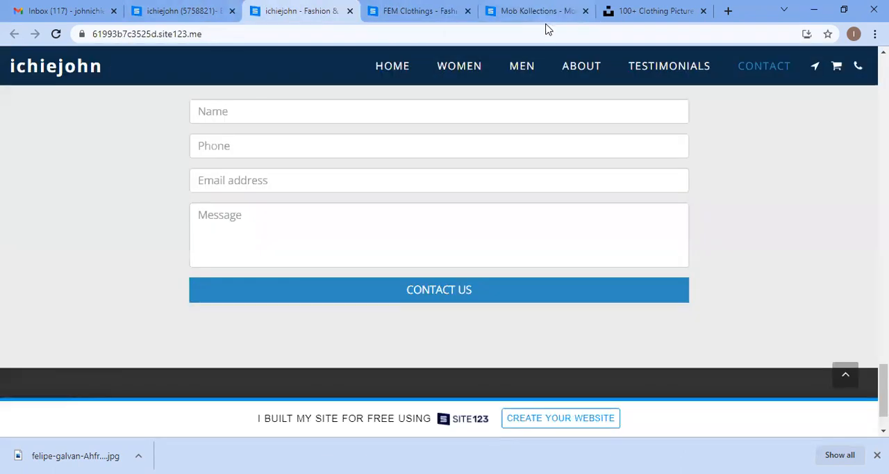
click(199, 6)
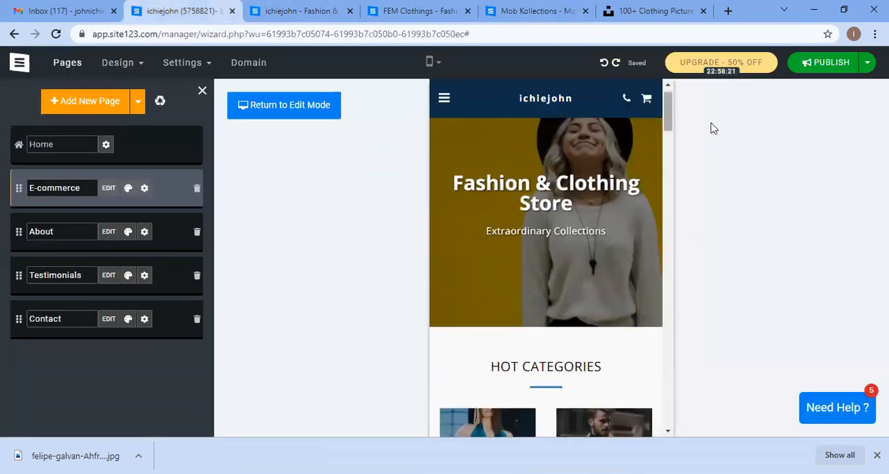
click(817, 61)
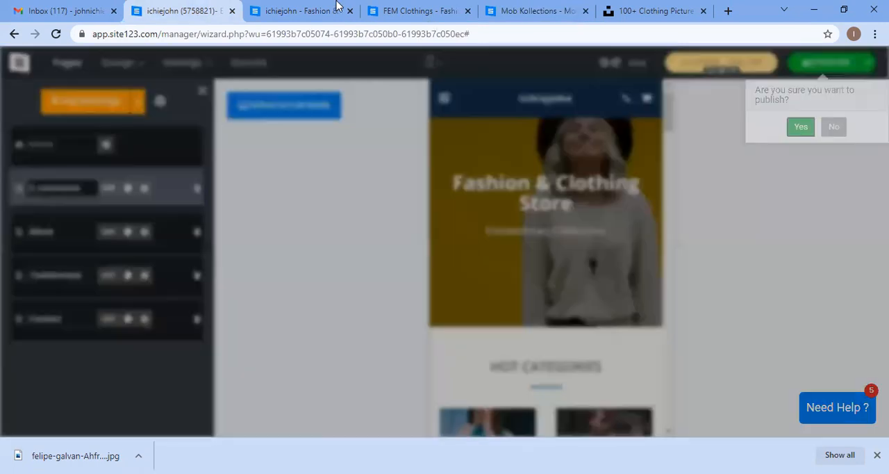
click(340, 7)
click(351, 11)
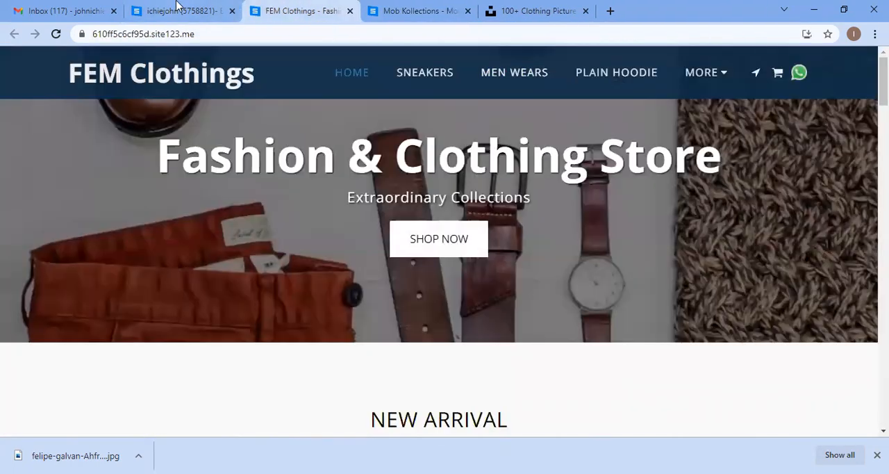
click(179, 9)
click(246, 270)
click(193, 7)
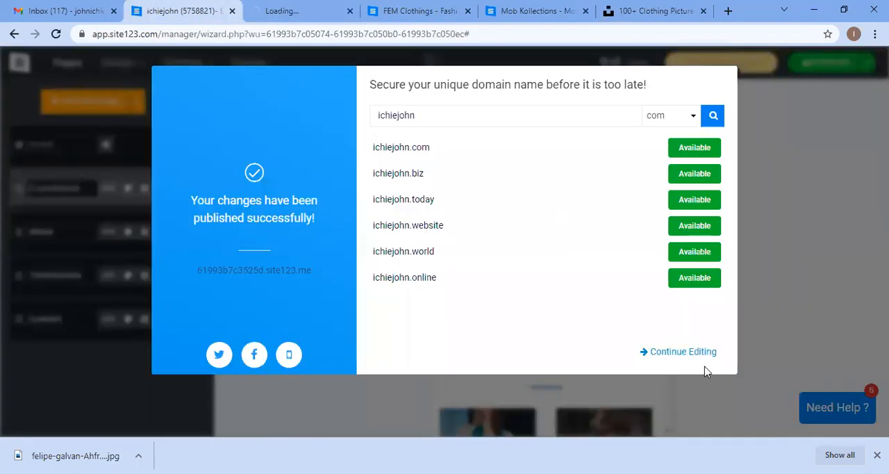
click(687, 351)
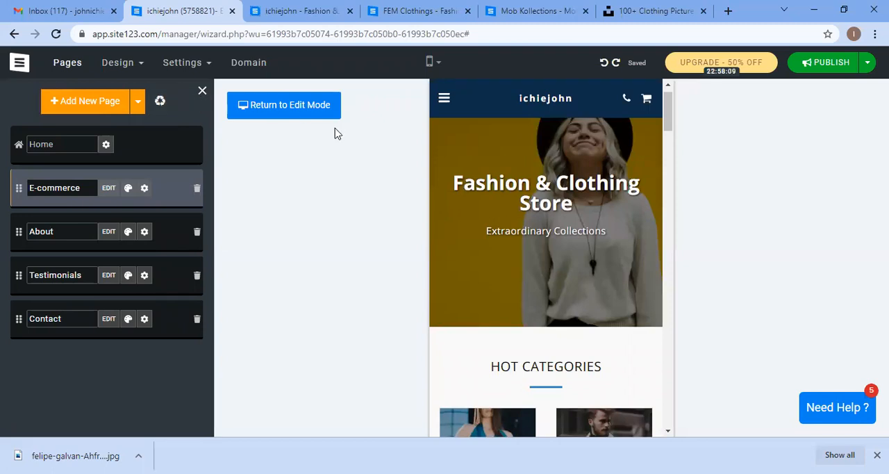
Step: Close the pages panel and return to the site's dashboard
click(203, 90)
click(17, 68)
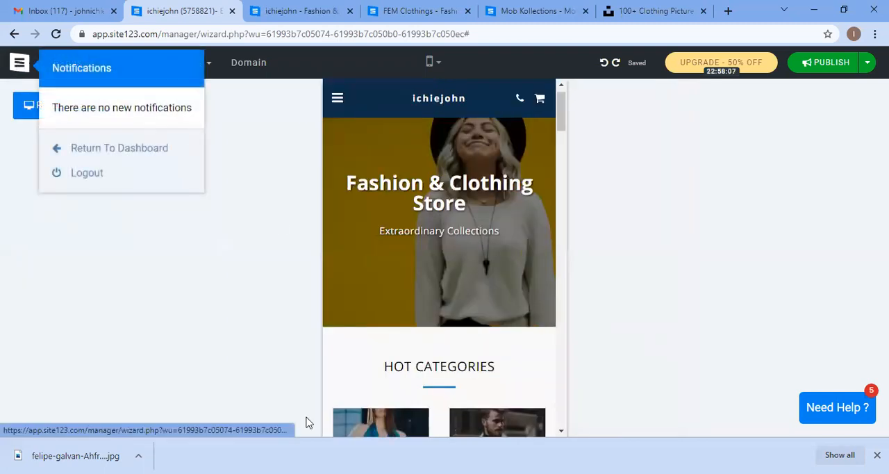
click(167, 151)
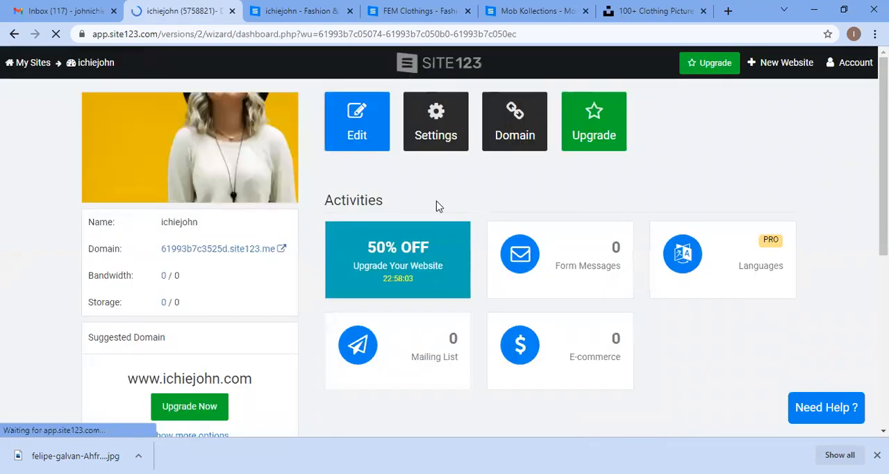
scroll(298, 234, down, 2)
scroll(298, 234, up, 2)
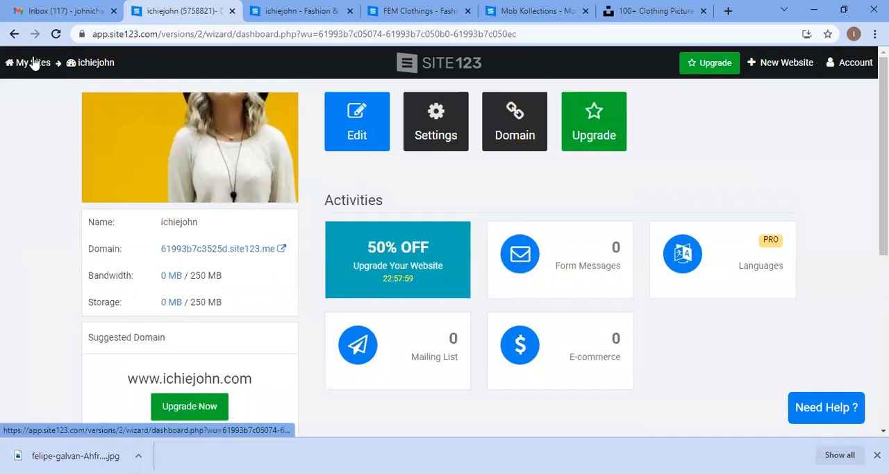
Step: Open the FEM Clothings site from the Contributors group in My Sites and launch its editor
click(41, 66)
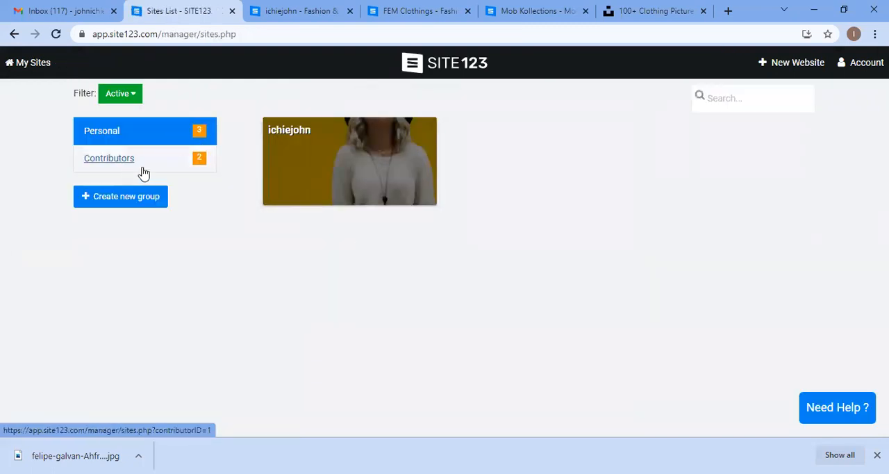
click(195, 158)
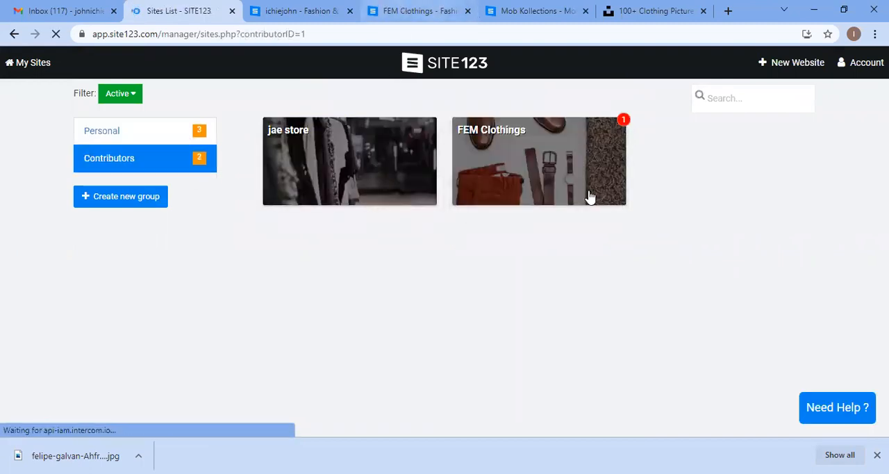
click(589, 197)
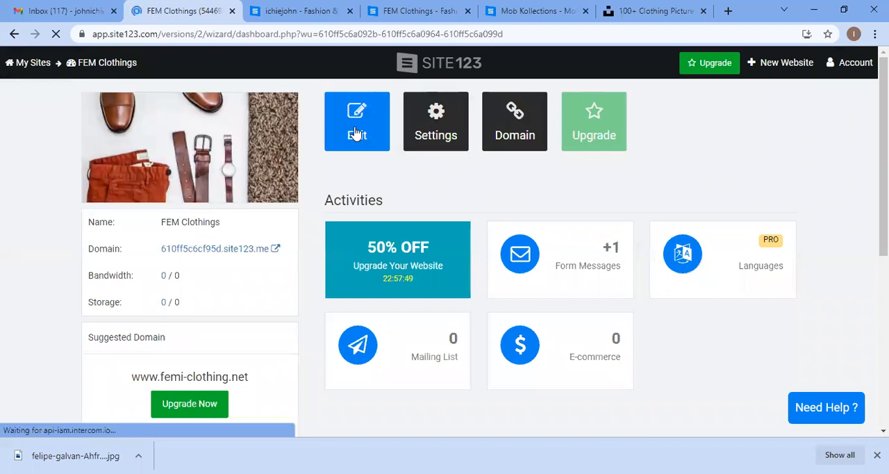
click(355, 133)
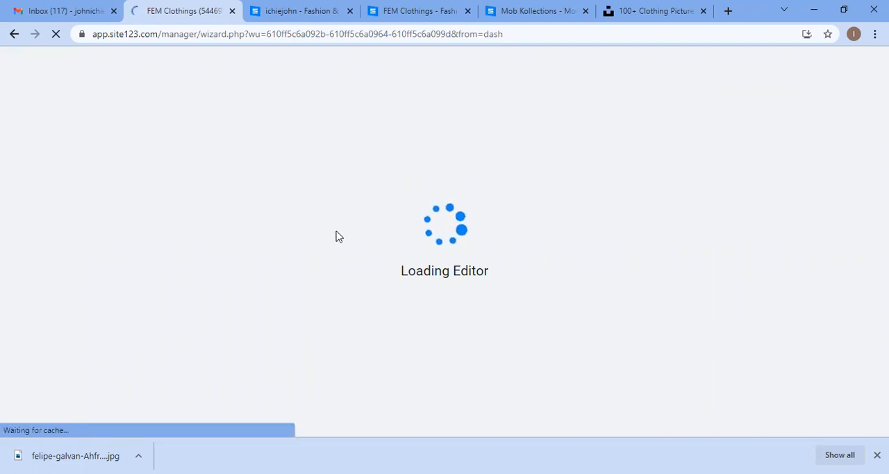
Step: Scroll through the FEM Clothings home page in the editor to review its sections down to the footer
click(411, 8)
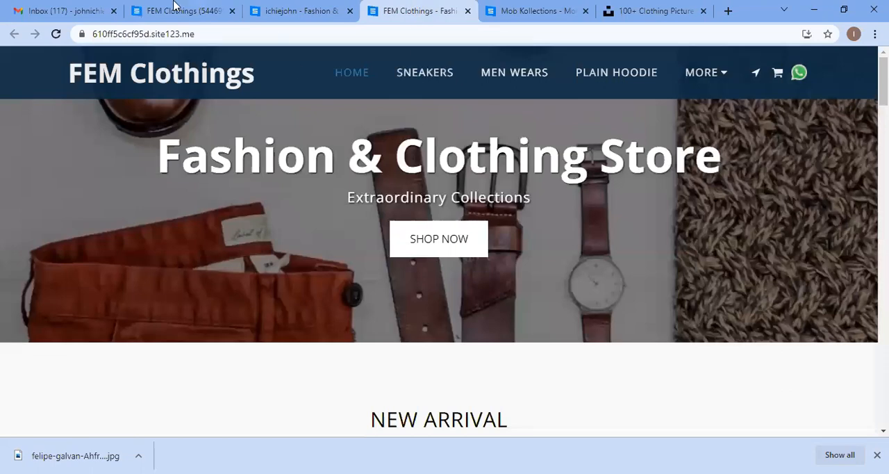
click(174, 5)
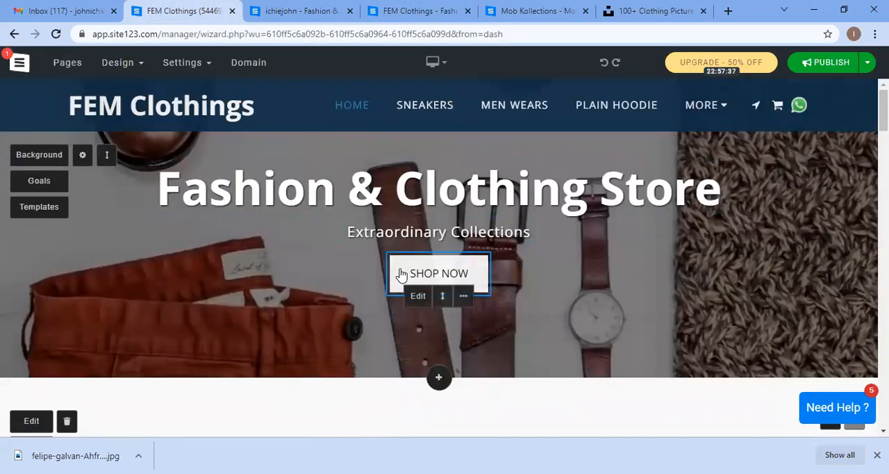
scroll(402, 273, down, 4)
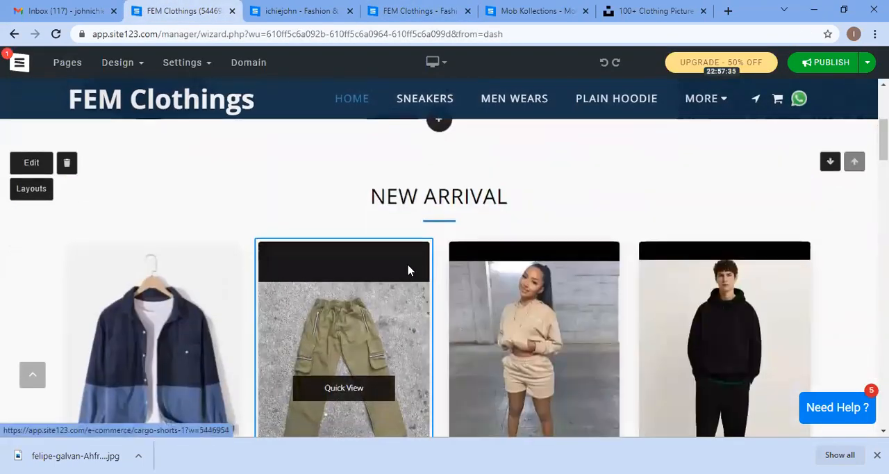
scroll(408, 270, up, 4)
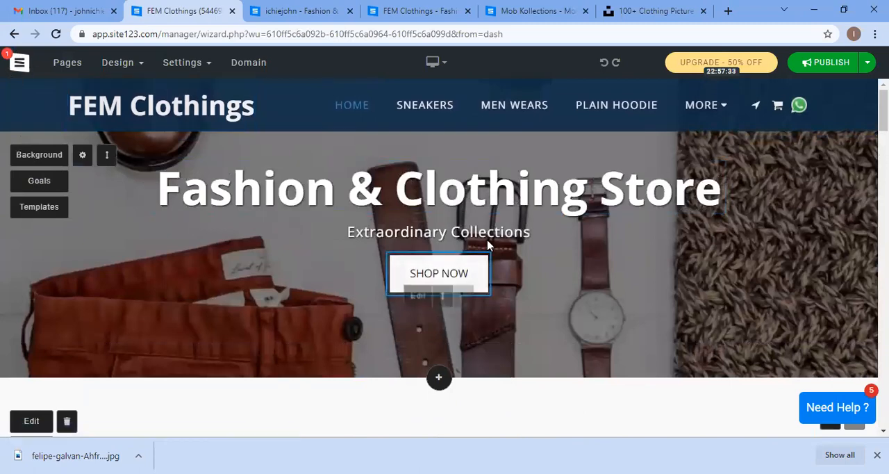
scroll(488, 250, down, 6)
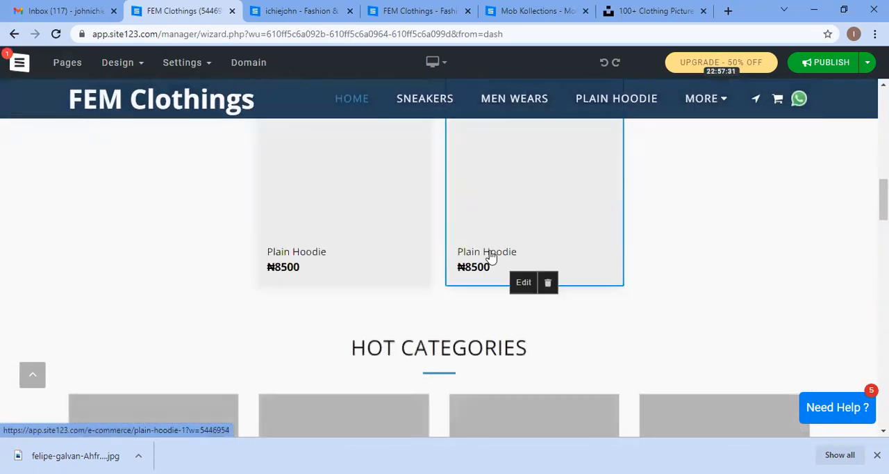
scroll(490, 256, down, 8)
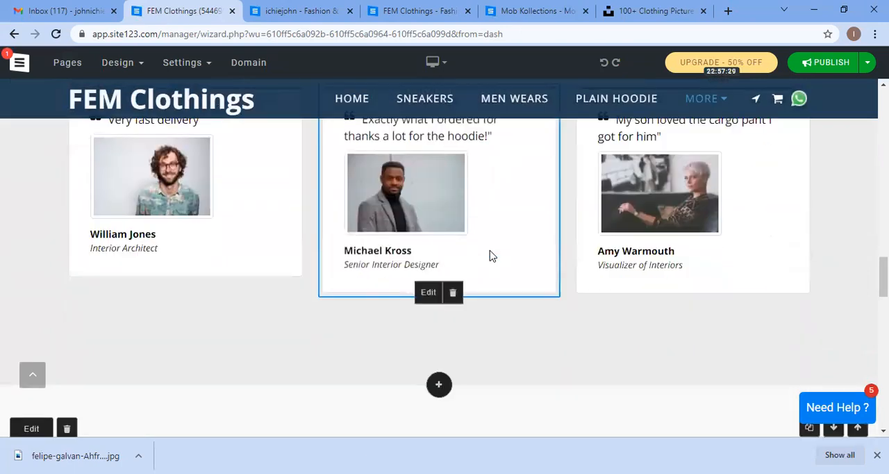
scroll(489, 255, down, 8)
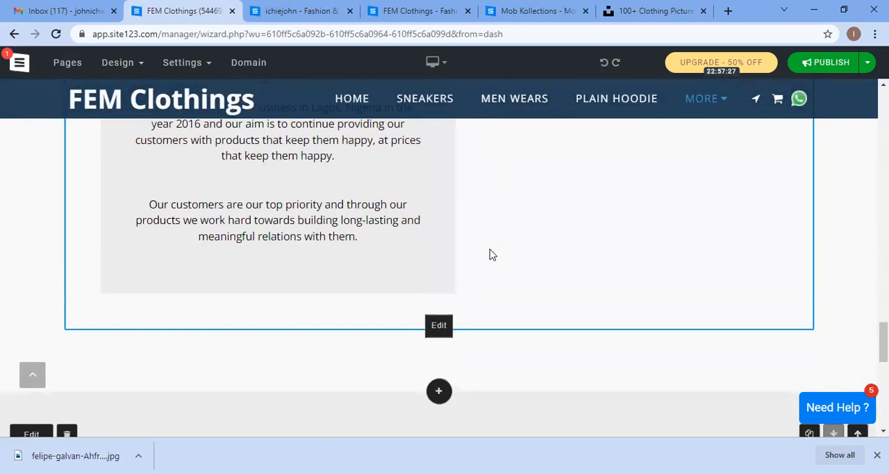
scroll(490, 255, down, 5)
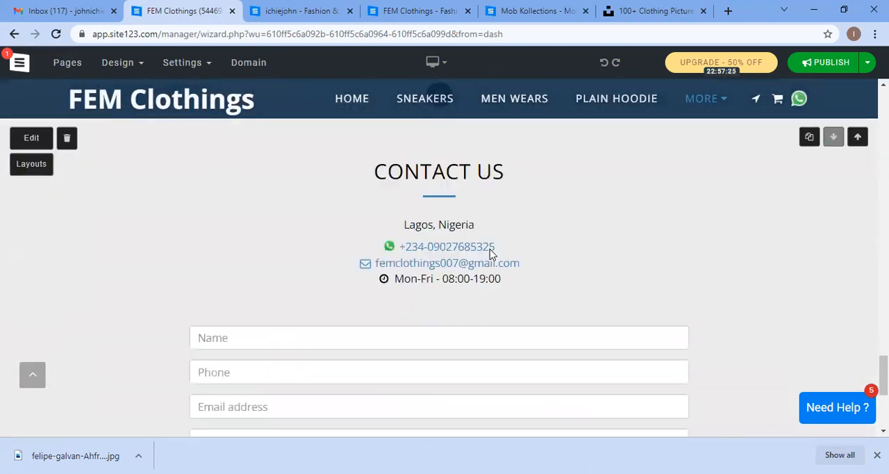
scroll(489, 255, down, 4)
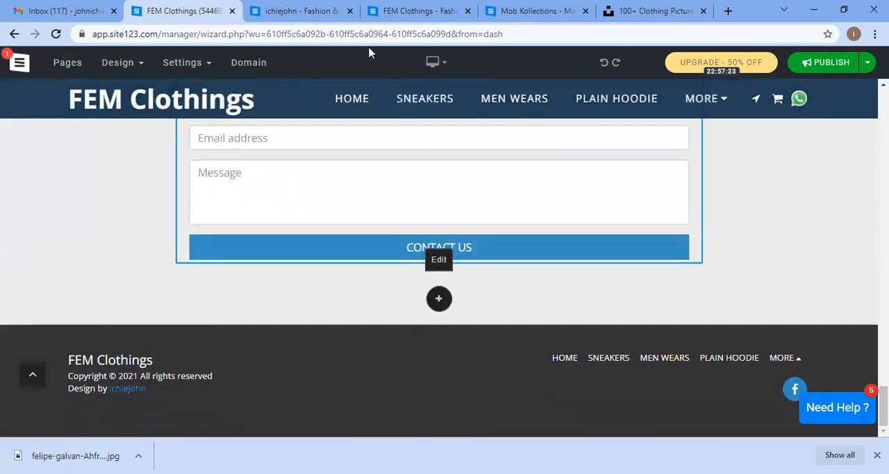
Step: Compare the published ichiejohn site's categories and products, then return to the FEM Clothings editor
click(302, 10)
scroll(417, 189, down, 10)
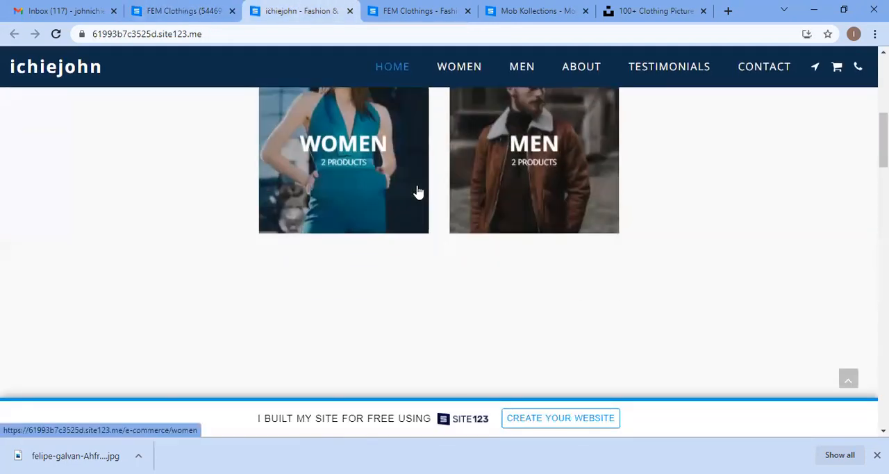
scroll(419, 189, up, 10)
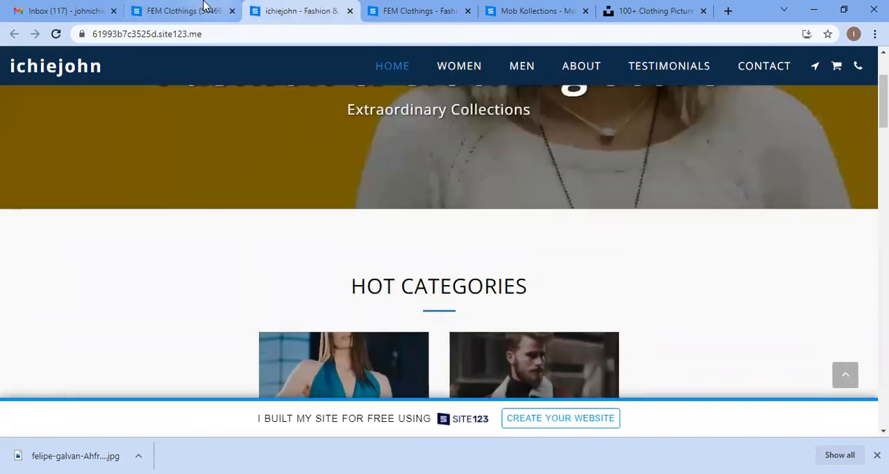
click(205, 6)
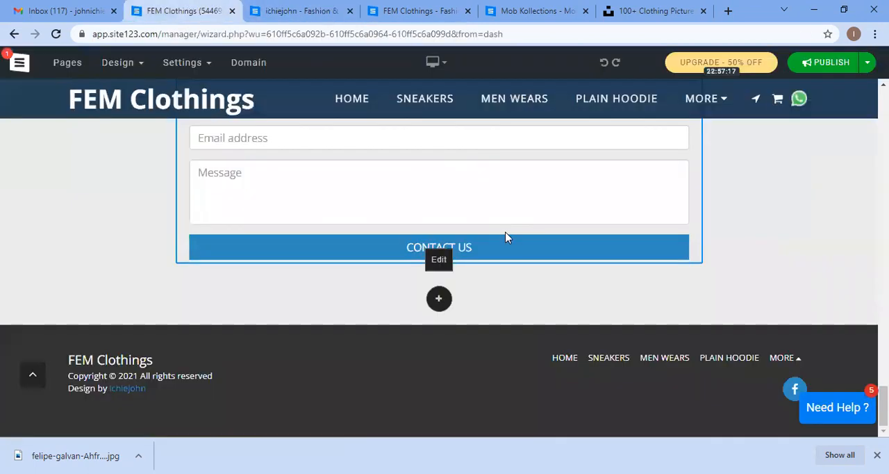
scroll(504, 234, up, 4)
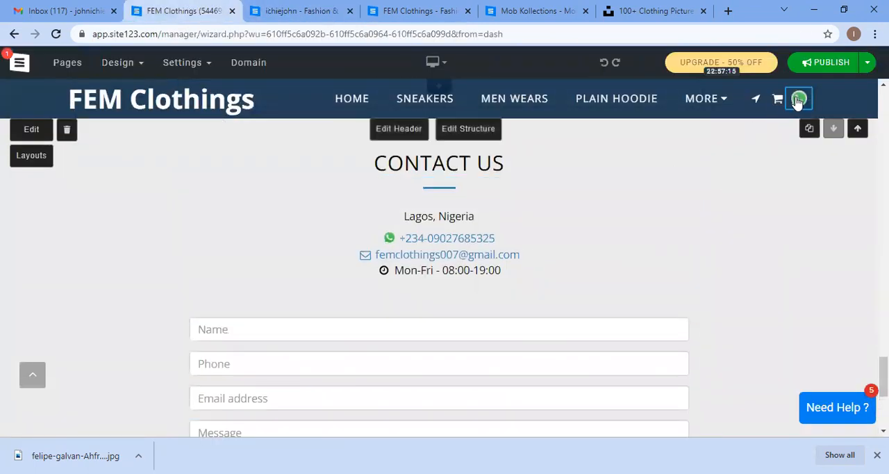
Step: Inspect the FEM Clothings header options and its WhatsApp phone contact entry, closing both without changes
click(703, 98)
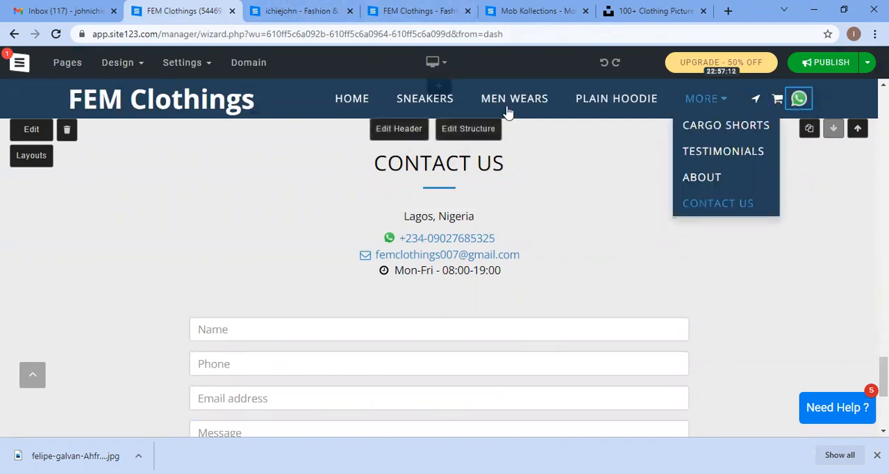
scroll(431, 171, up, 2)
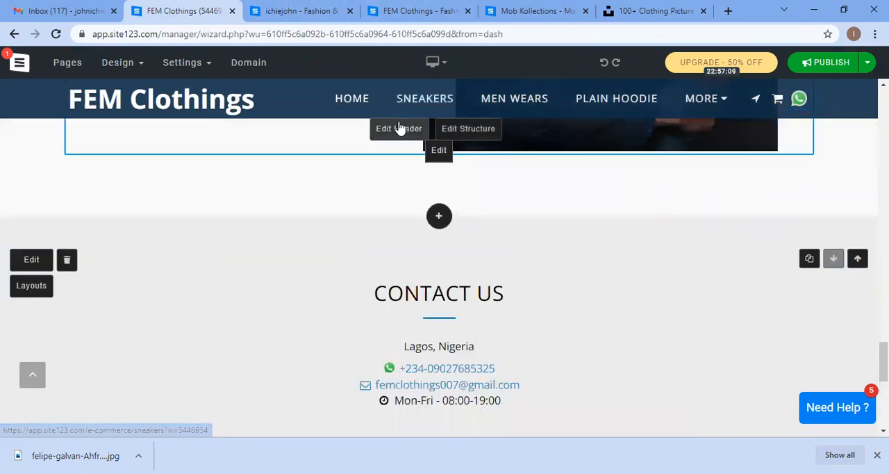
click(398, 128)
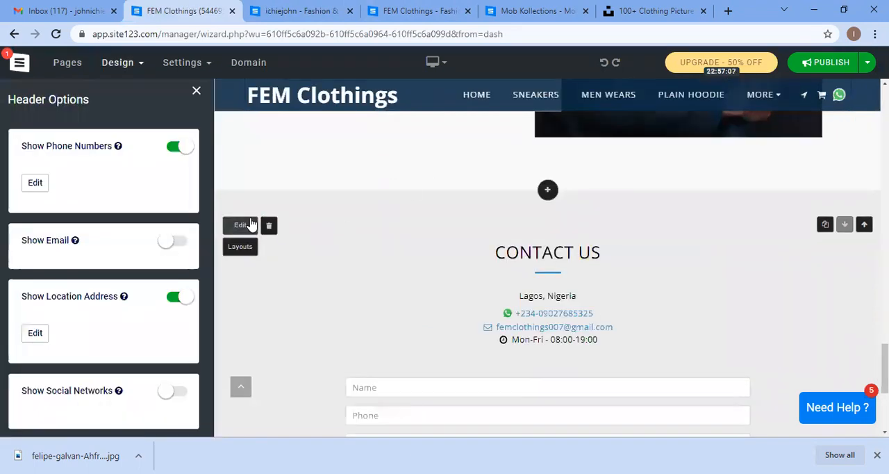
scroll(118, 226, down, 3)
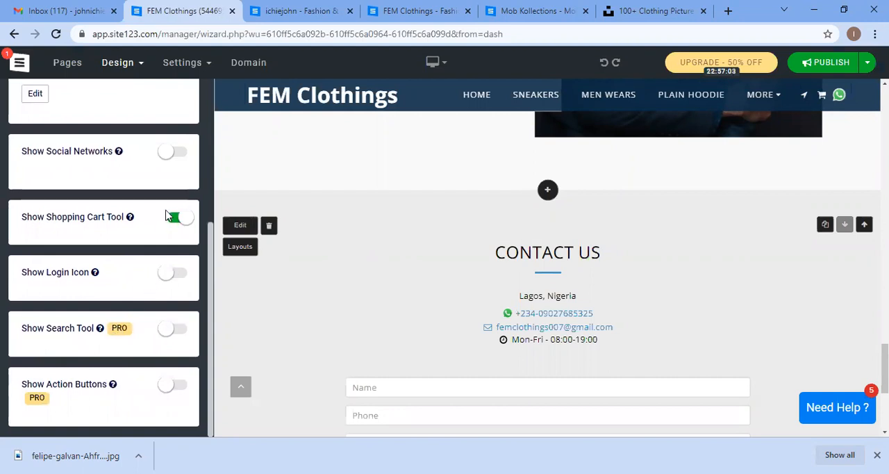
scroll(161, 216, up, 1)
scroll(139, 198, up, 3)
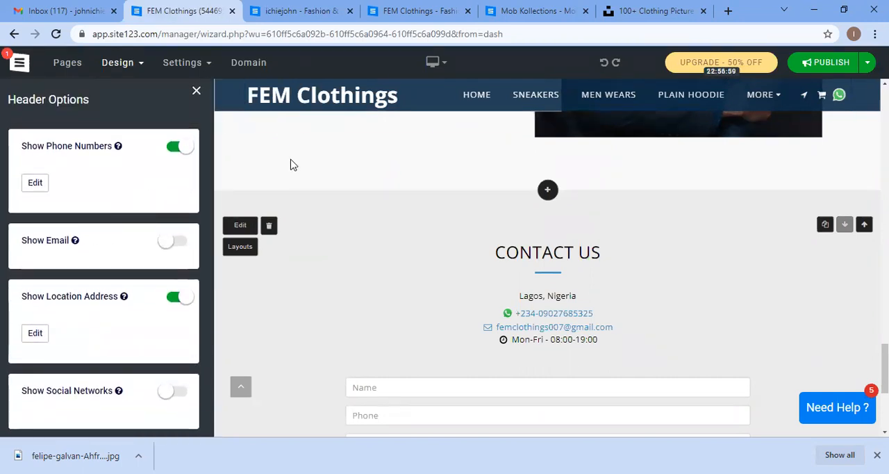
click(34, 183)
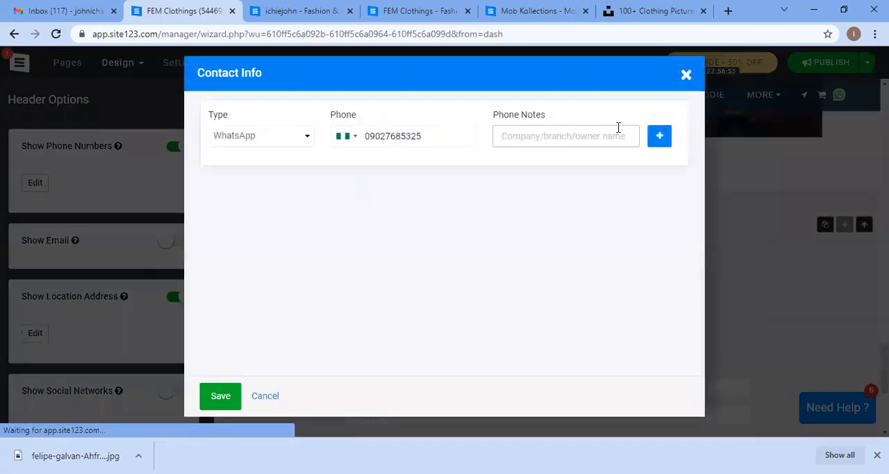
click(297, 139)
click(685, 76)
click(685, 76)
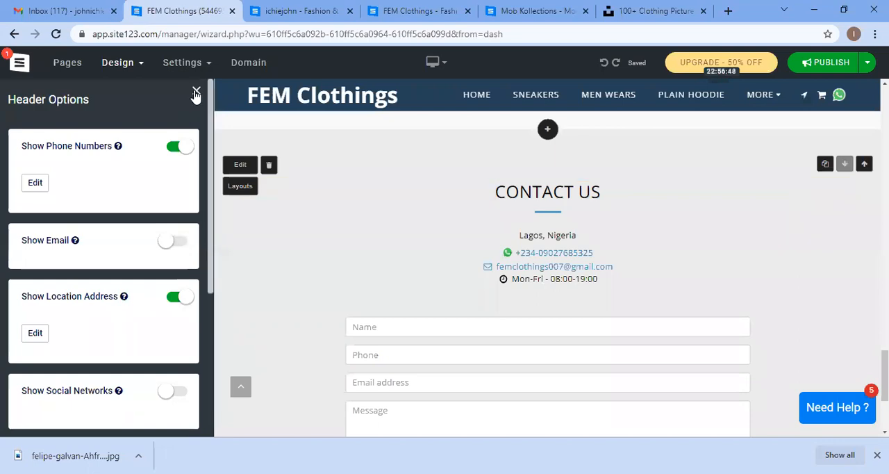
click(197, 90)
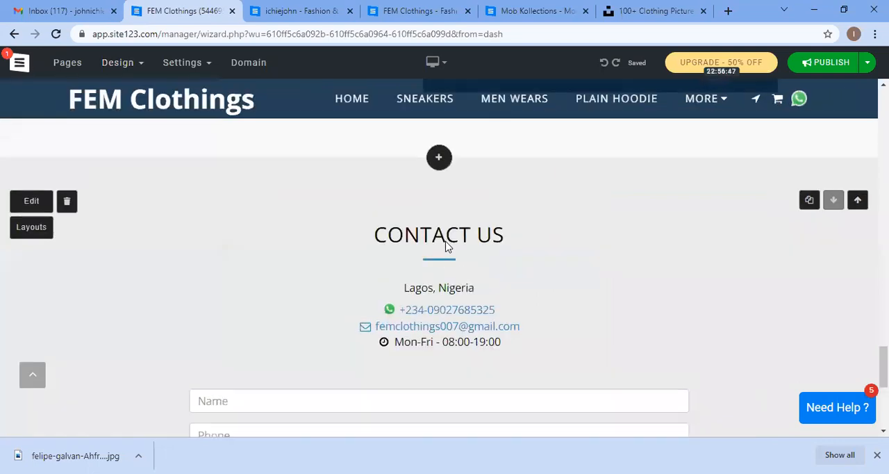
Step: Scroll to the top of the home page and inspect the hero section's Shop Now button settings
scroll(486, 254, up, 15)
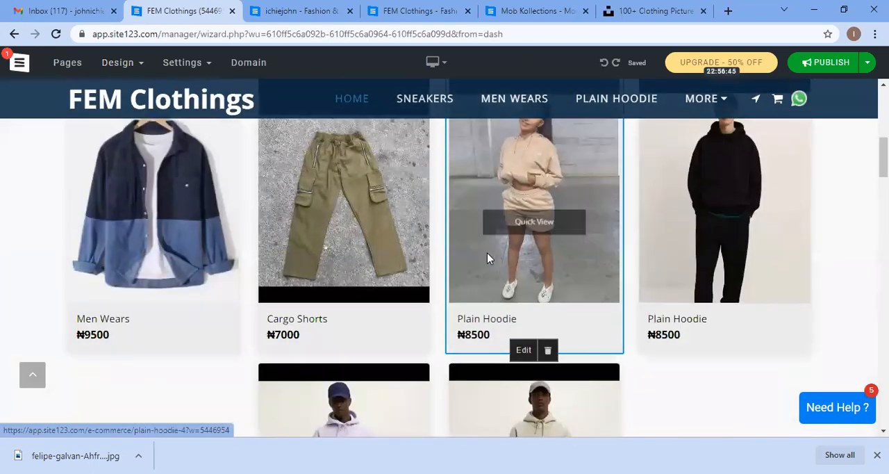
scroll(487, 257, up, 5)
click(419, 296)
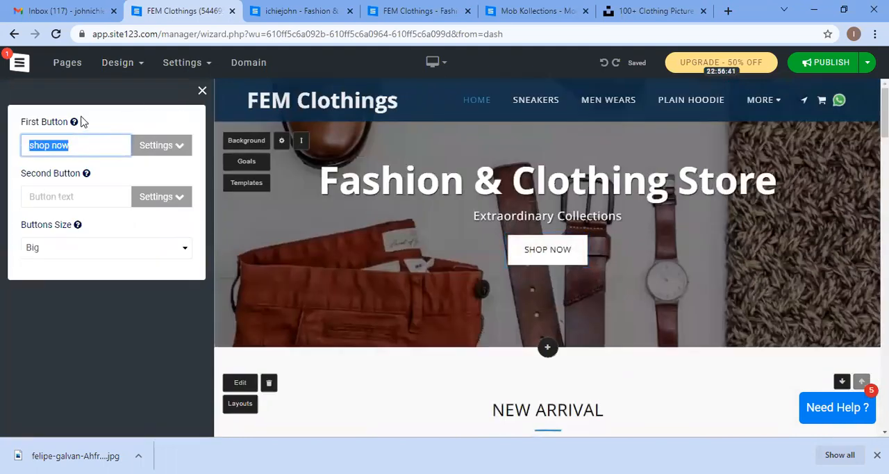
click(150, 92)
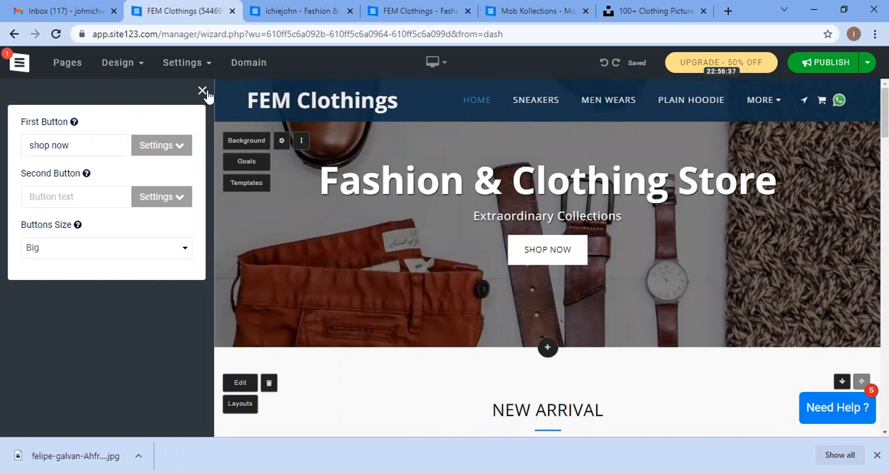
click(230, 128)
click(184, 62)
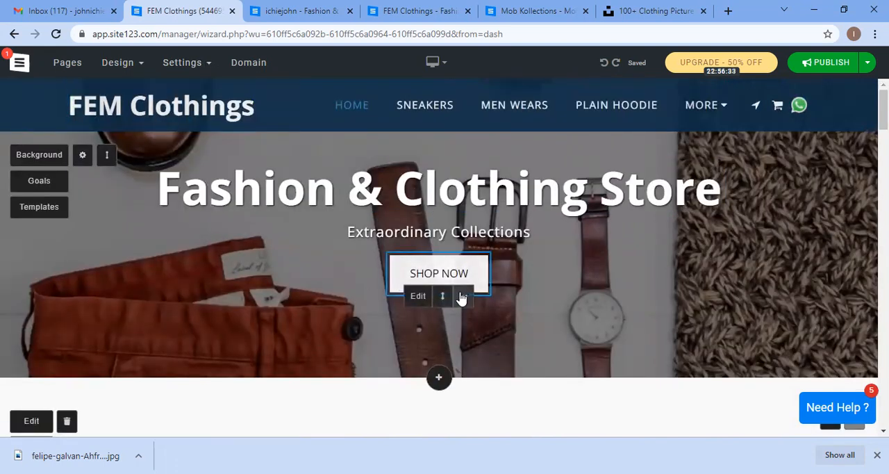
click(464, 296)
click(463, 297)
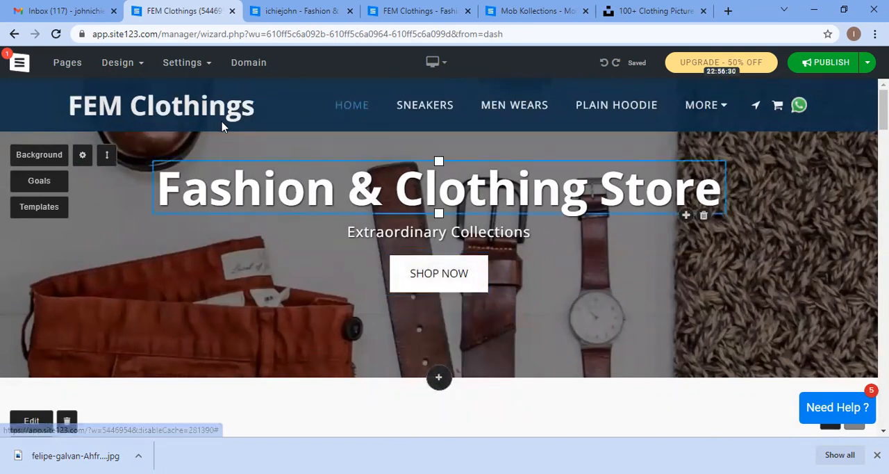
Step: Return to the dashboard and switch to the ichiejohn site's dashboard
click(19, 64)
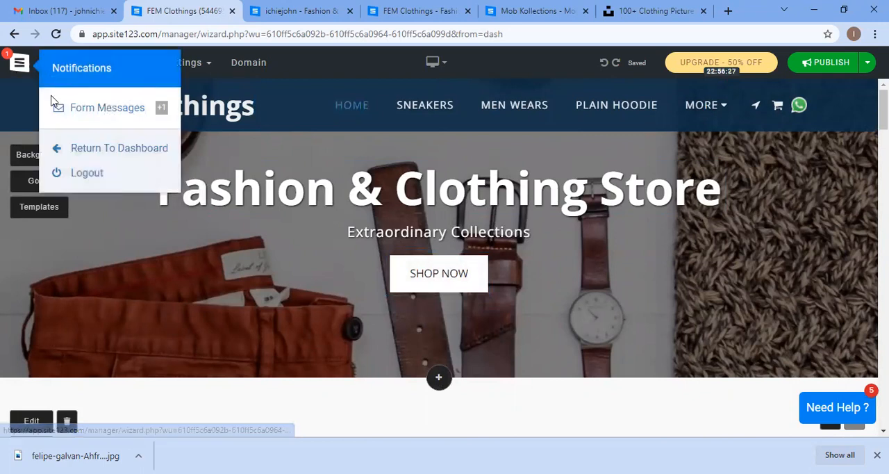
click(106, 148)
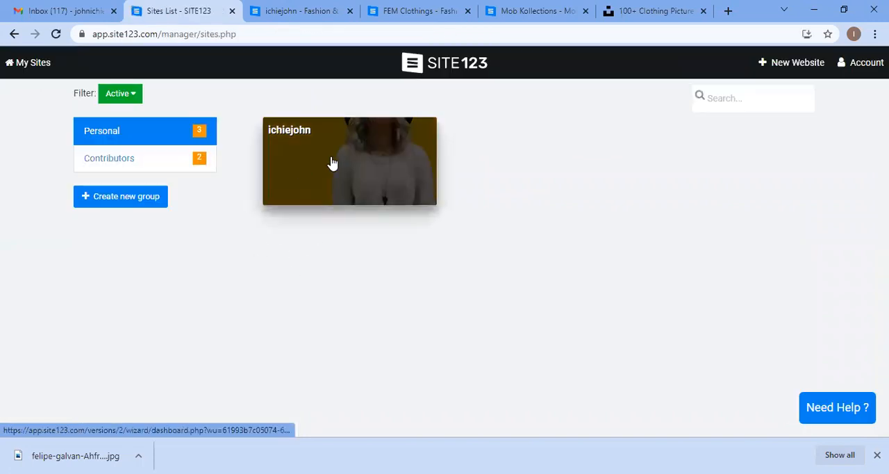
click(332, 163)
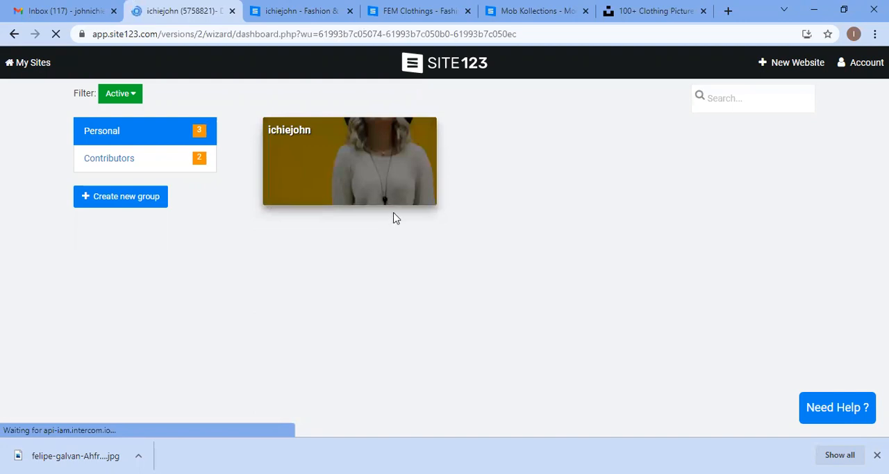
scroll(395, 219, down, 2)
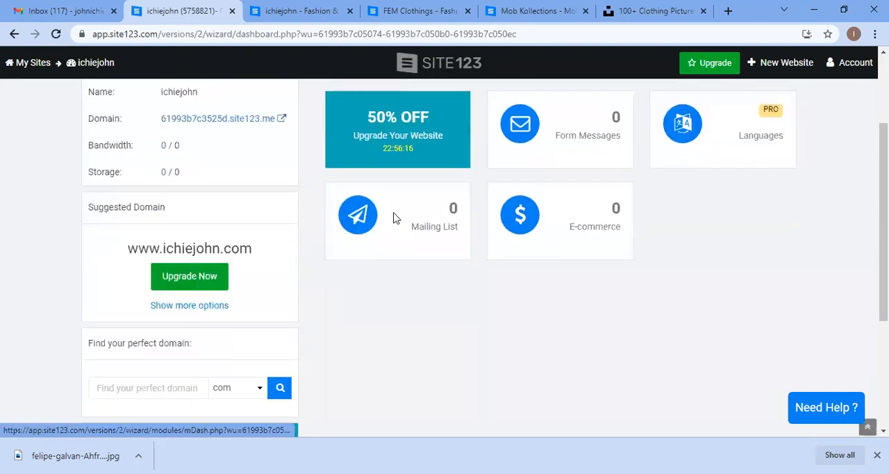
scroll(394, 219, up, 2)
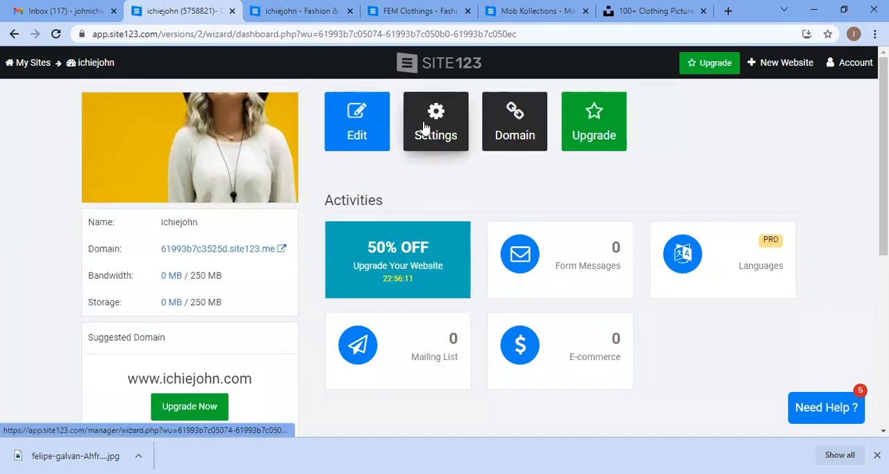
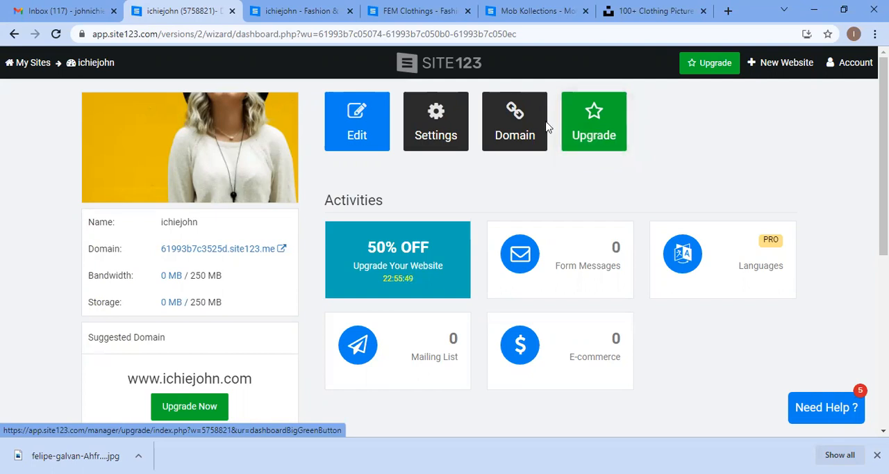
Step: Inspect the ichiejohn site's website access options and close the dialog without changes
click(441, 116)
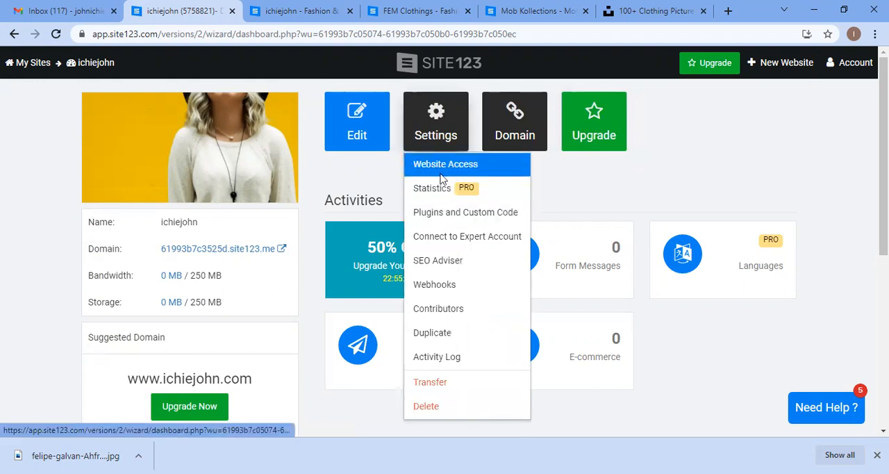
click(441, 174)
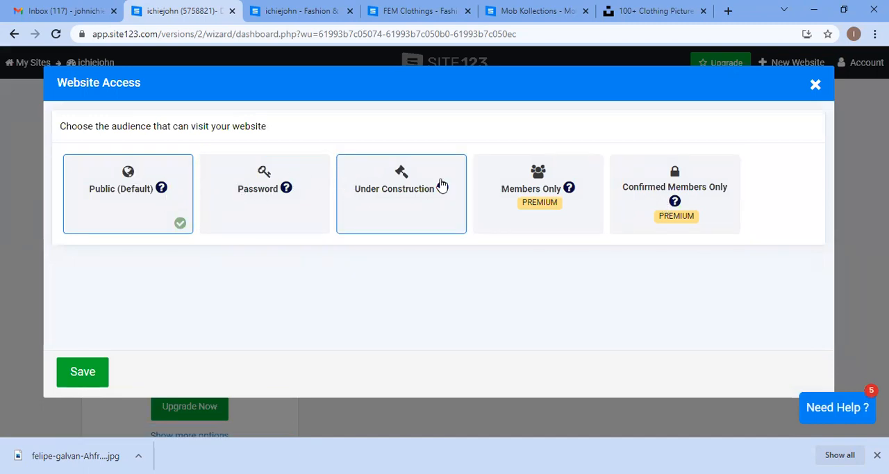
click(817, 86)
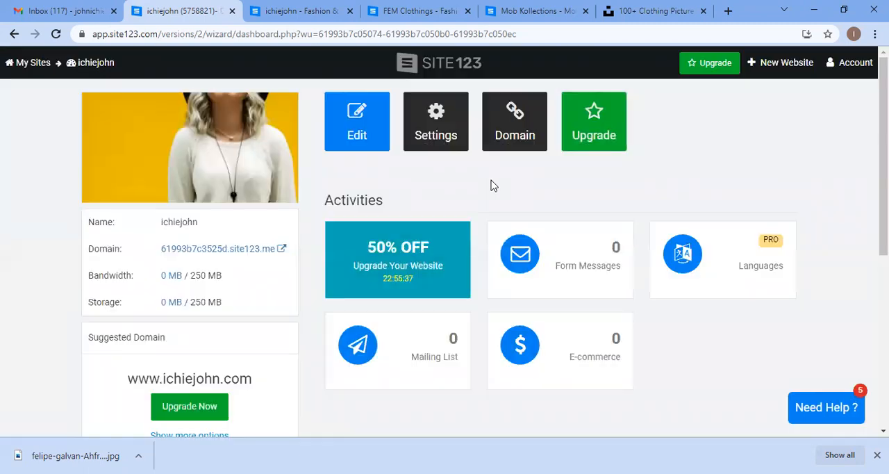
Step: Open Plugins and Custom Code, start adding a new plugin and browse the popular plugins
click(433, 141)
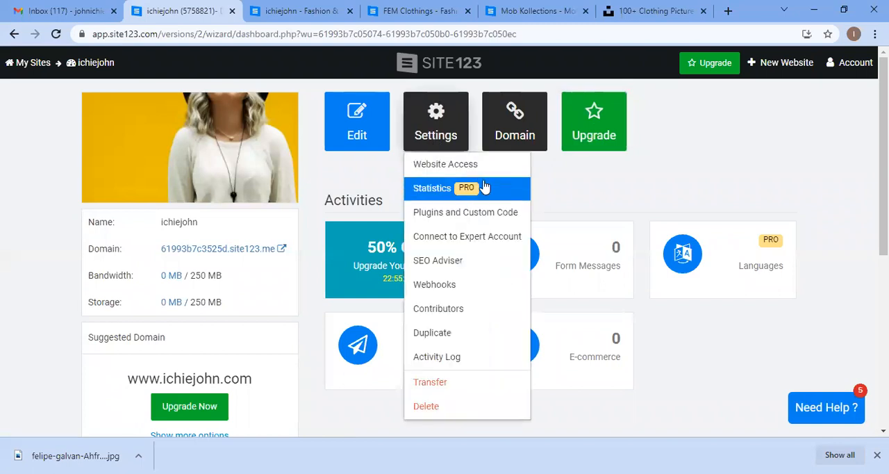
click(474, 216)
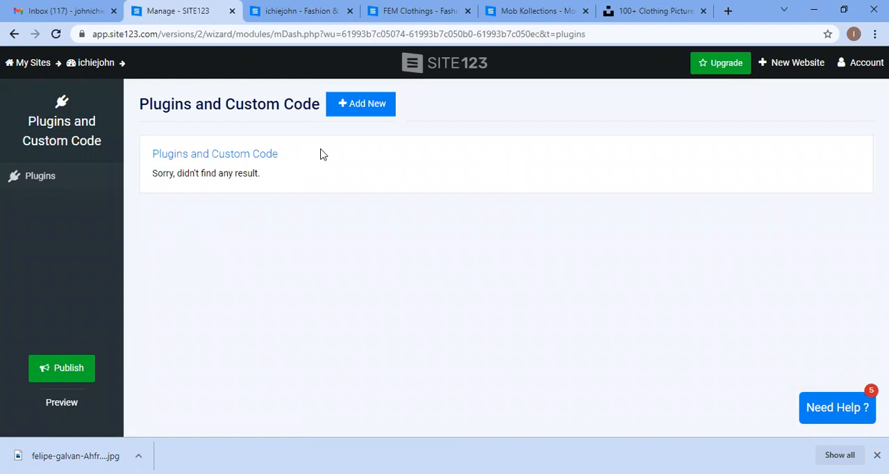
click(354, 109)
click(384, 137)
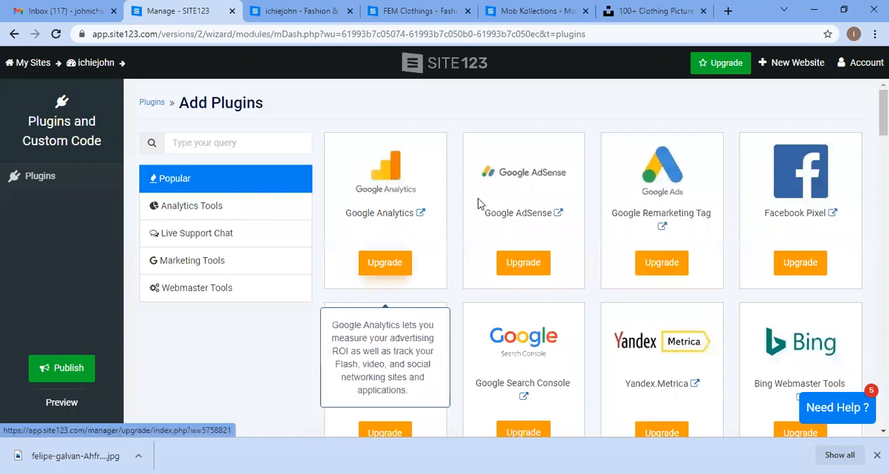
scroll(535, 200, down, 2)
scroll(495, 178, up, 1)
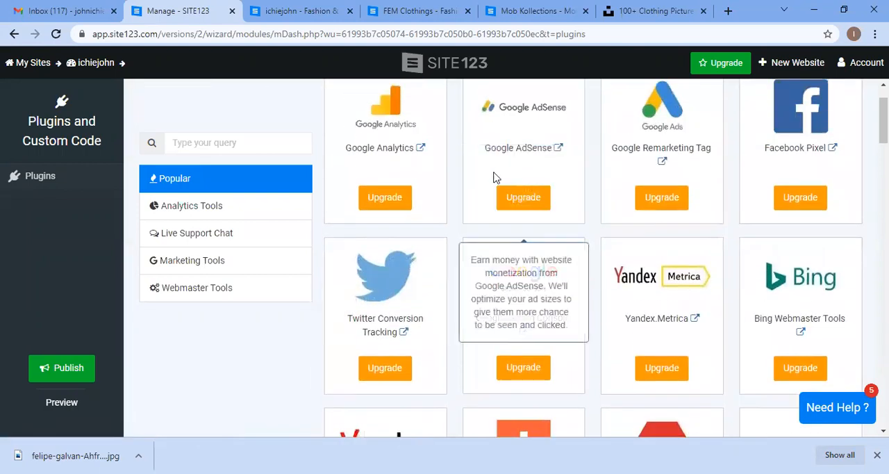
scroll(495, 177, up, 1)
scroll(497, 200, down, 1)
scroll(512, 167, up, 1)
scroll(560, 200, down, 10)
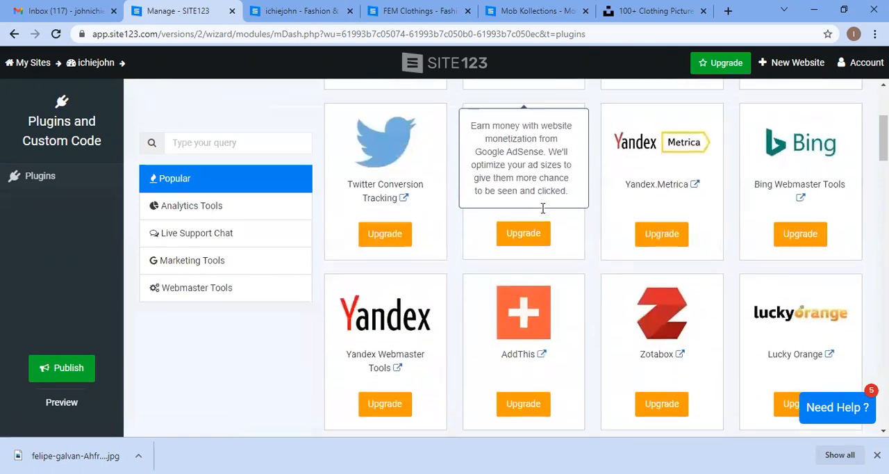
scroll(298, 234, up, 5)
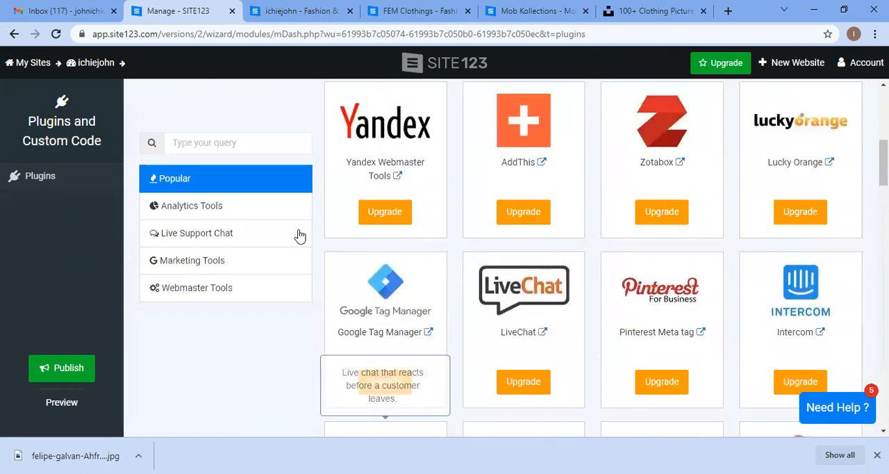
Step: Browse the Analytics Tools, Live Support Chat, Marketing Tools and Webmaster Tools plugin categories
click(224, 218)
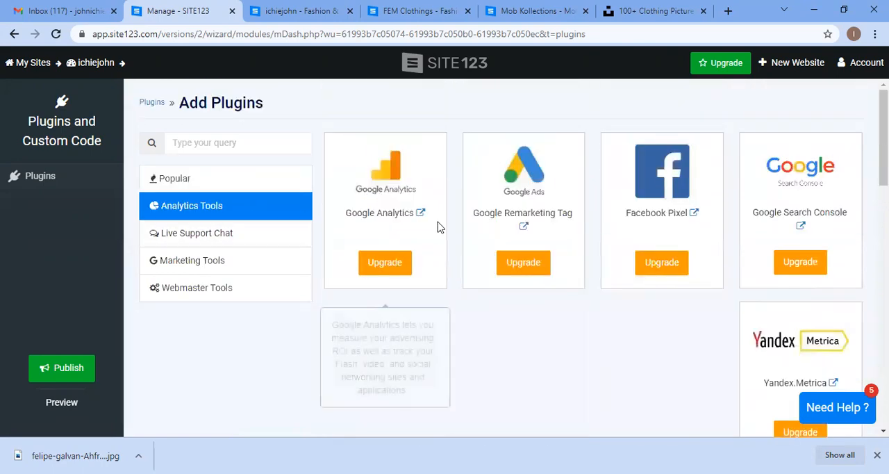
click(182, 235)
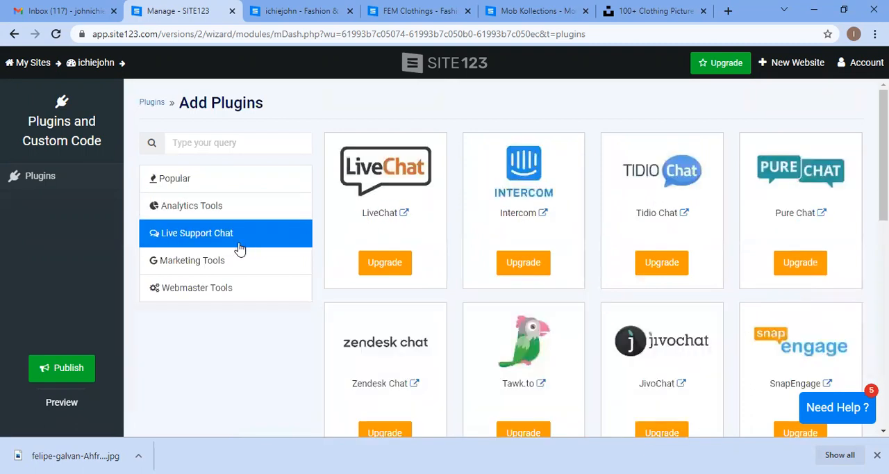
scroll(433, 236, down, 3)
scroll(334, 261, down, 4)
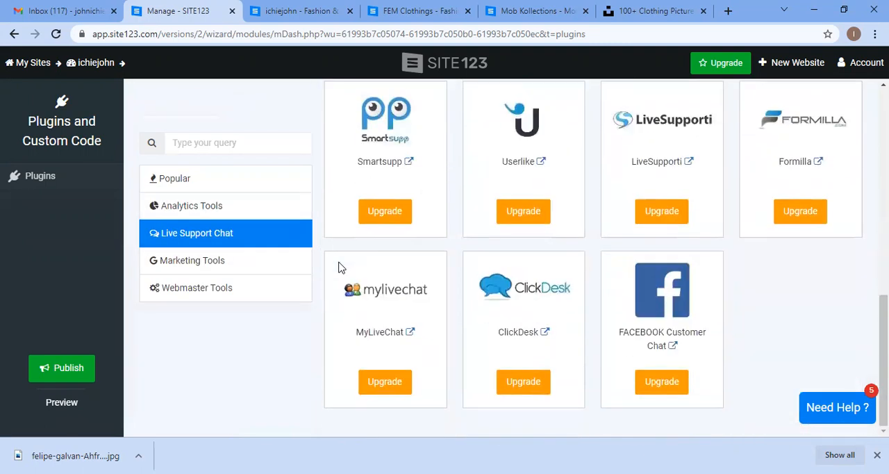
click(233, 260)
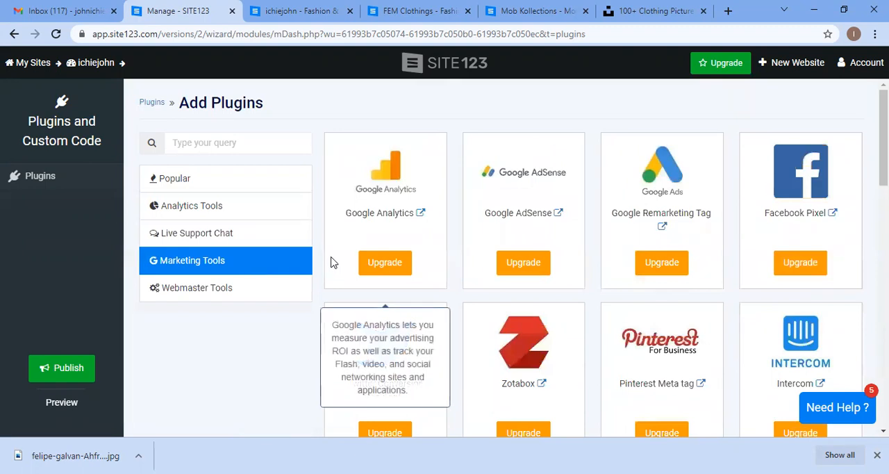
scroll(235, 294, down, 2)
click(235, 294)
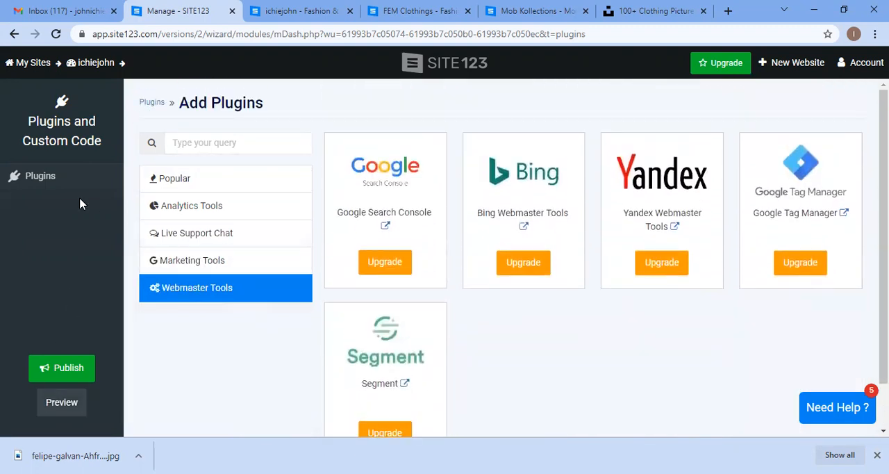
Step: Return to the ichiejohn dashboard and inspect the Add New Contributor dialog, closing it without changes
click(17, 62)
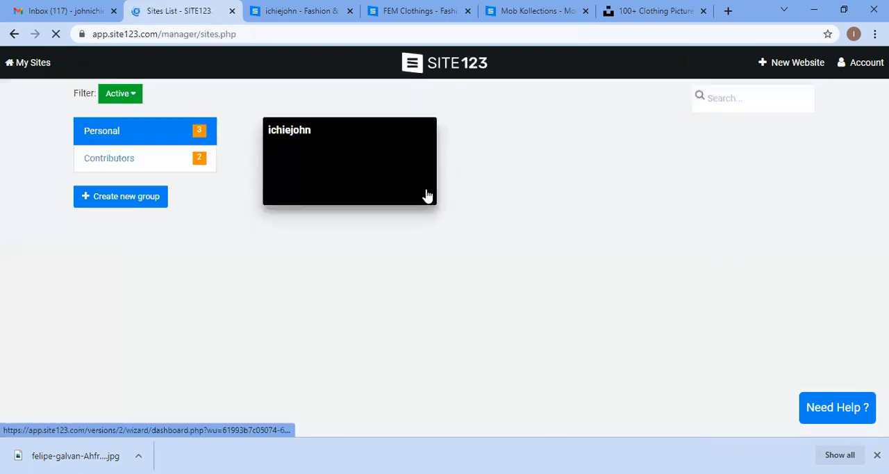
click(359, 168)
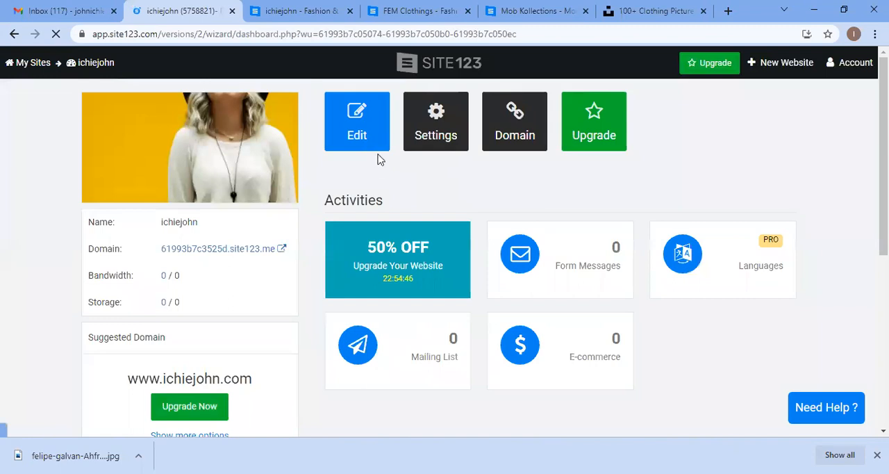
click(432, 137)
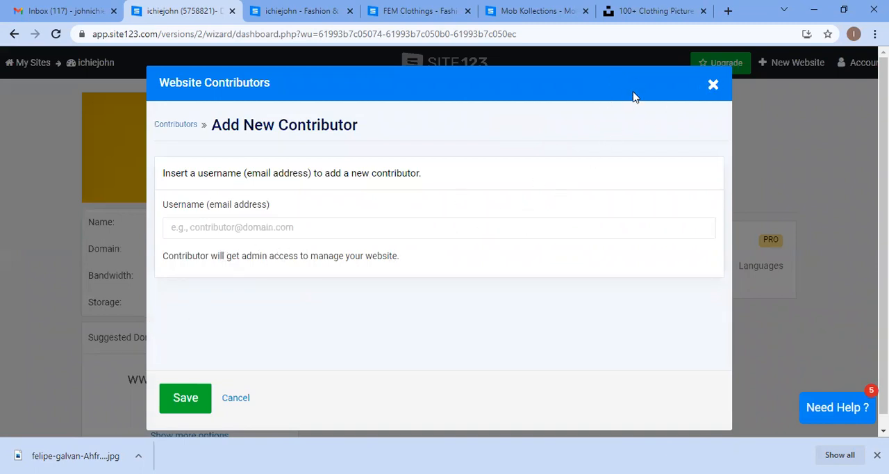
click(714, 85)
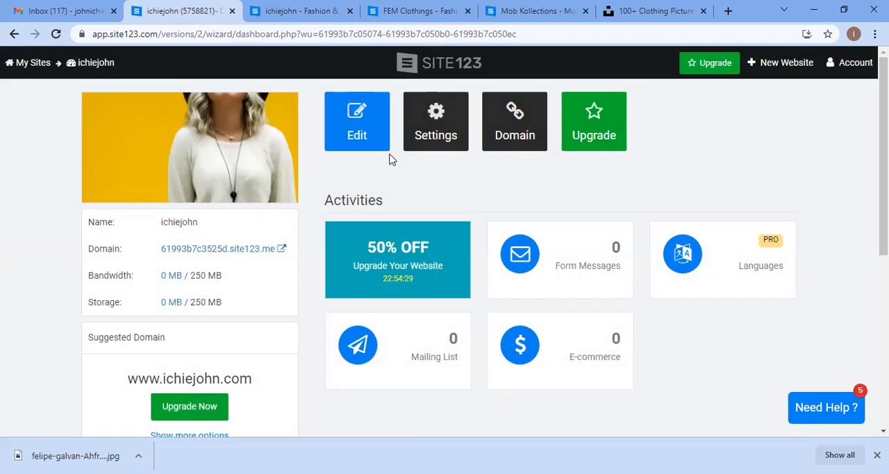
Step: Browse the sites in the Contributors group and return to the ichiejohn dashboard
click(142, 113)
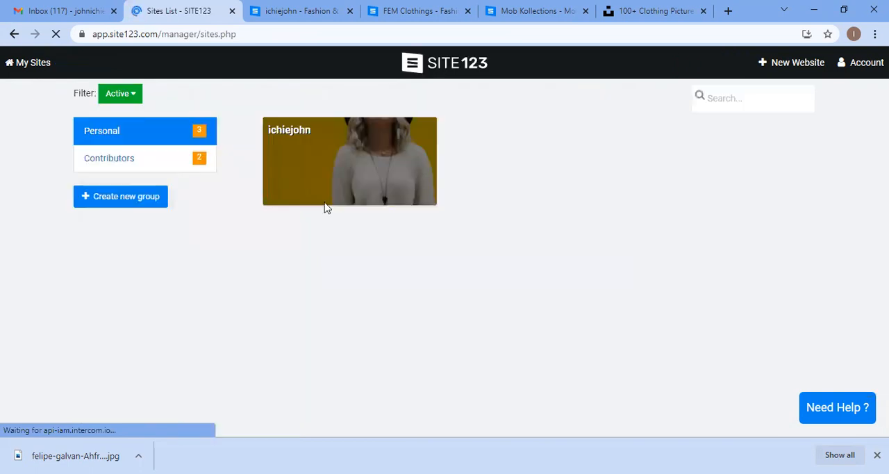
click(109, 158)
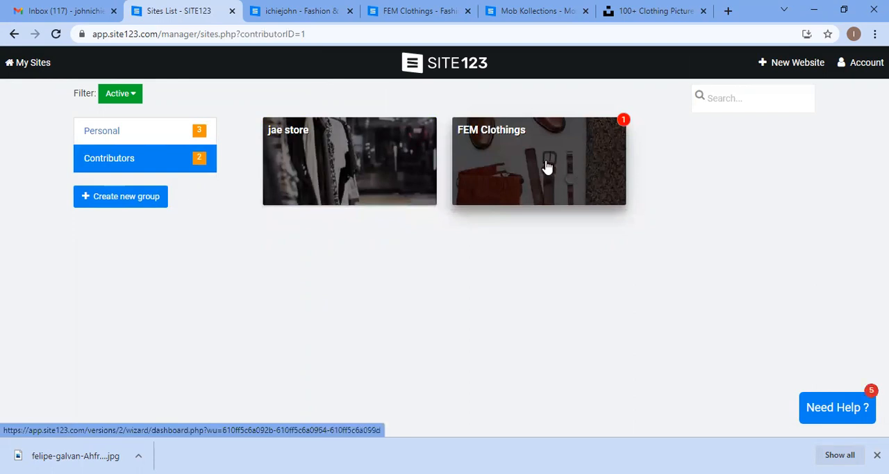
click(400, 155)
click(396, 174)
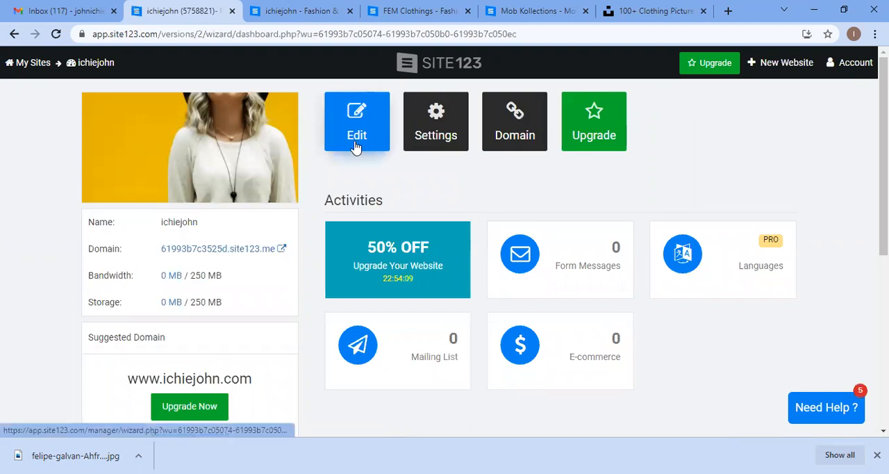
Step: Open the ichiejohn editor and change the header phone number's type to WhatsApp, then close header options
click(357, 146)
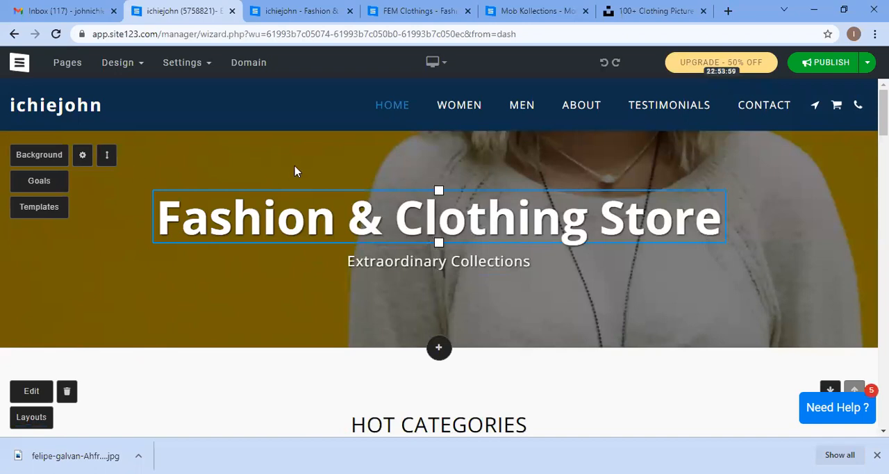
mouse_move(104, 73)
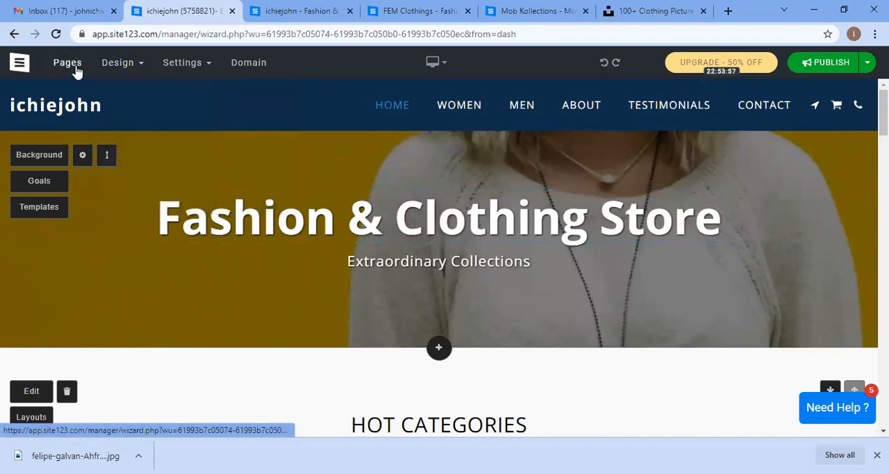
mouse_move(236, 123)
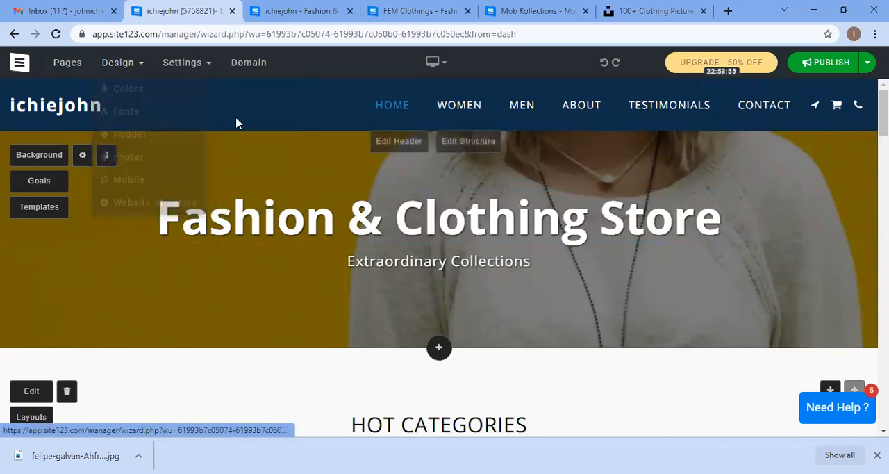
click(419, 143)
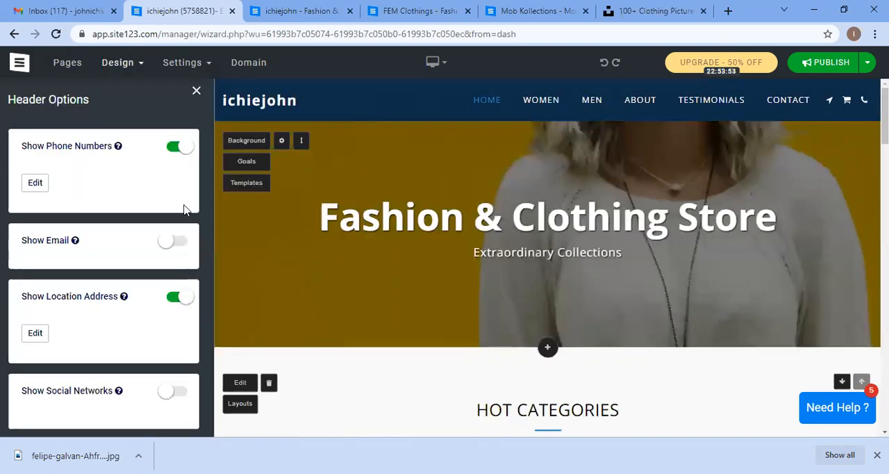
click(34, 181)
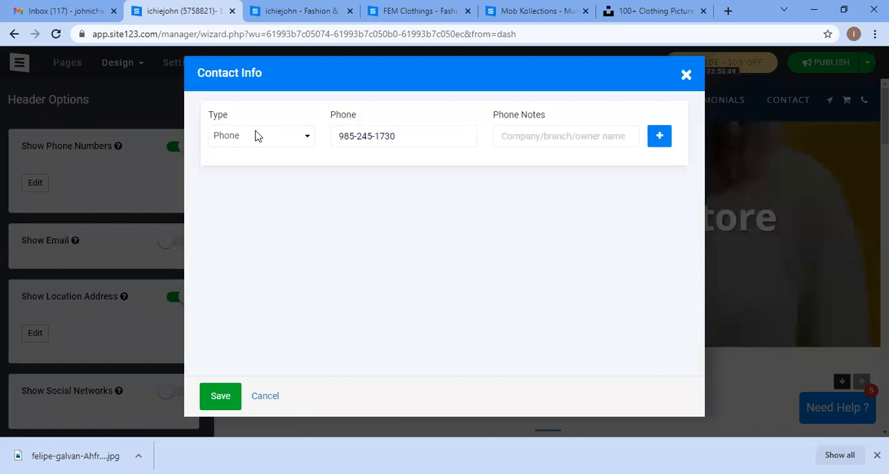
click(271, 139)
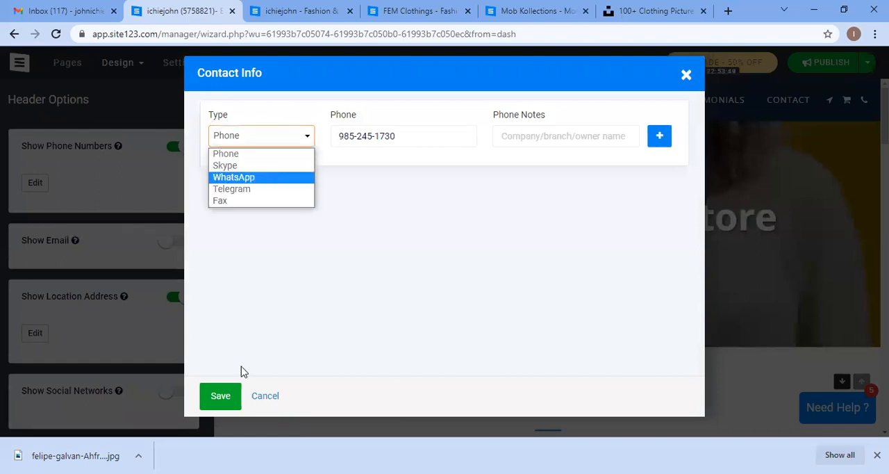
key(Return)
click(225, 393)
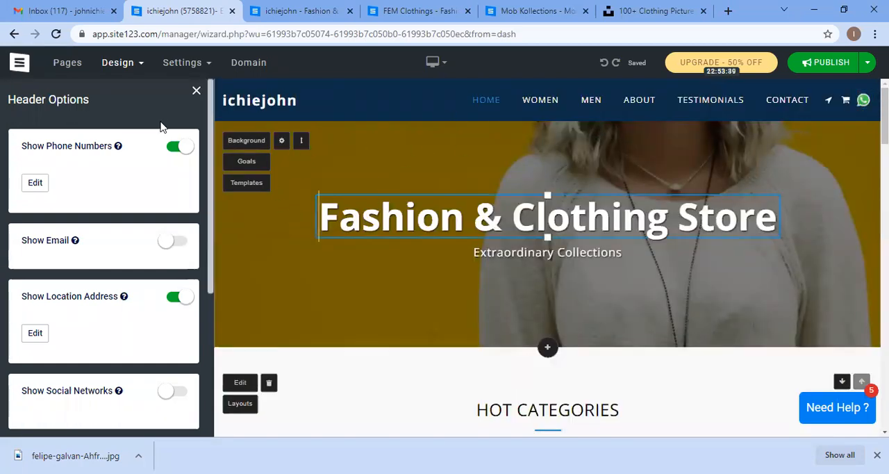
click(196, 91)
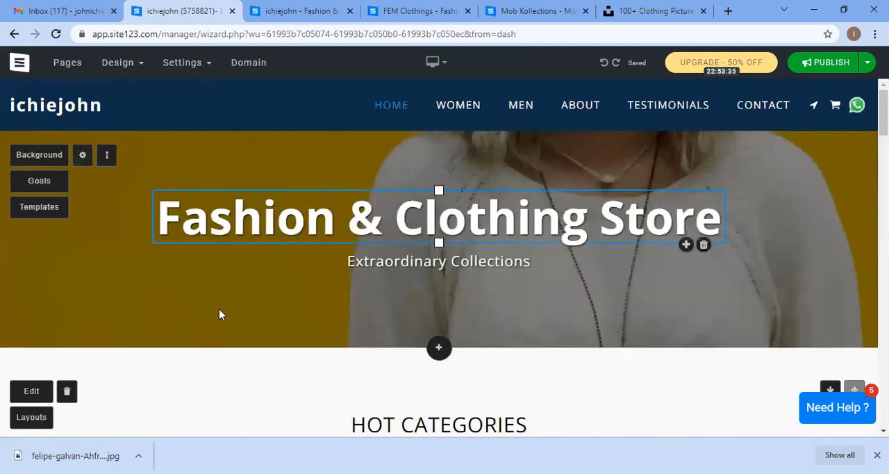
Step: Open the e-commerce manager from the home page and close it again
scroll(264, 313, down, 1)
click(30, 325)
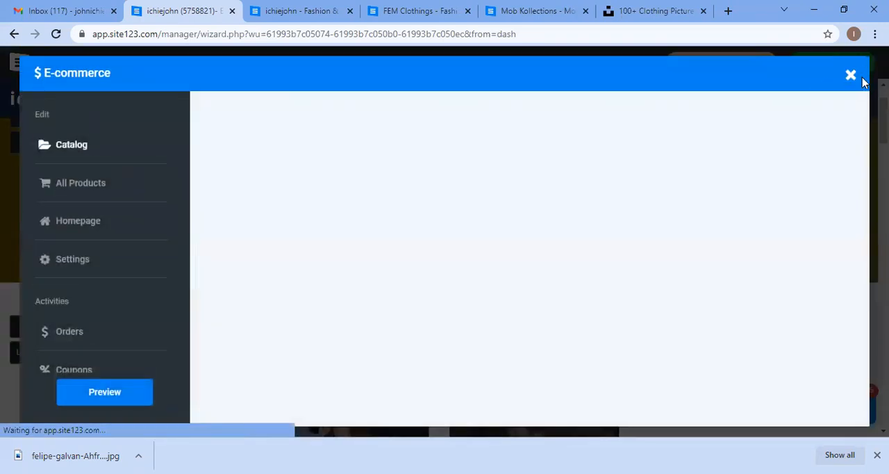
click(854, 76)
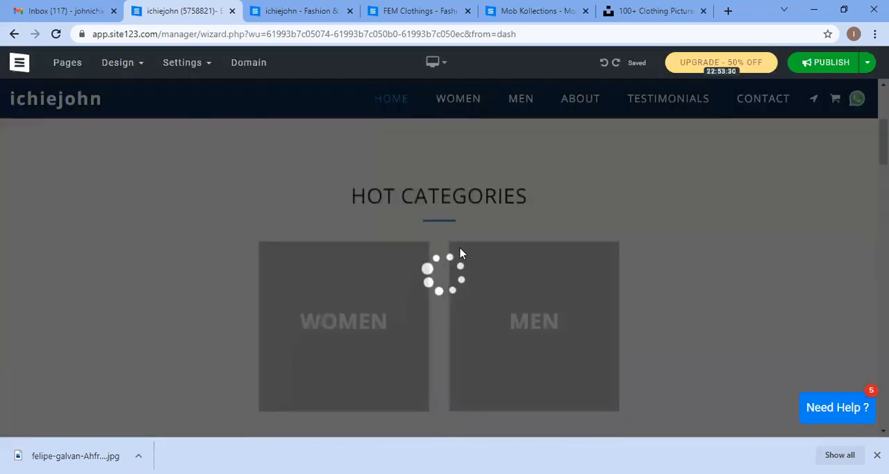
Step: Add a new title text under the hero subtitle and rewrite the subtitle as SHOP NOW
scroll(478, 250, up, 4)
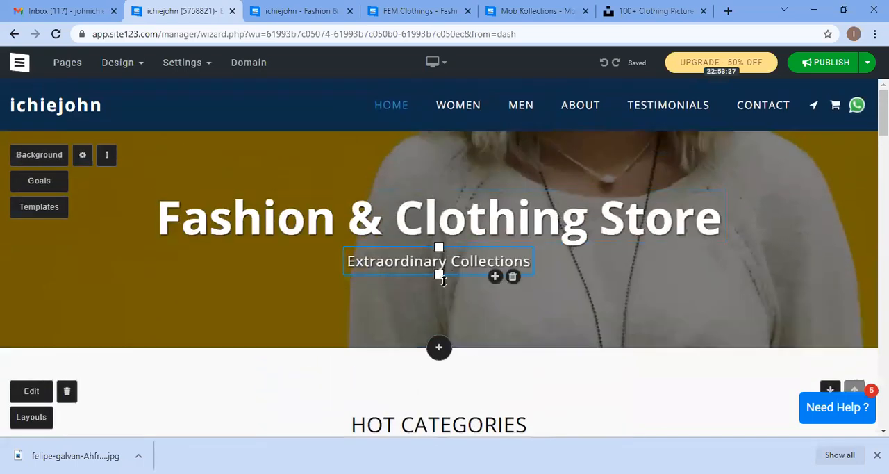
click(480, 272)
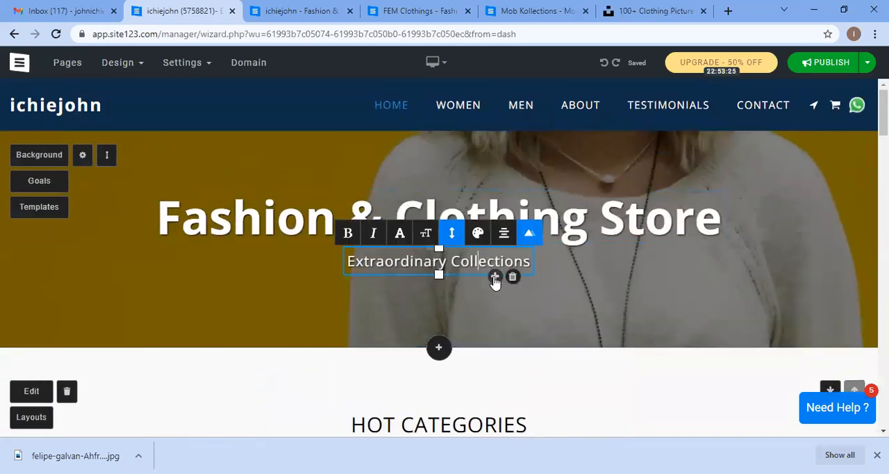
click(496, 277)
double_click(452, 281)
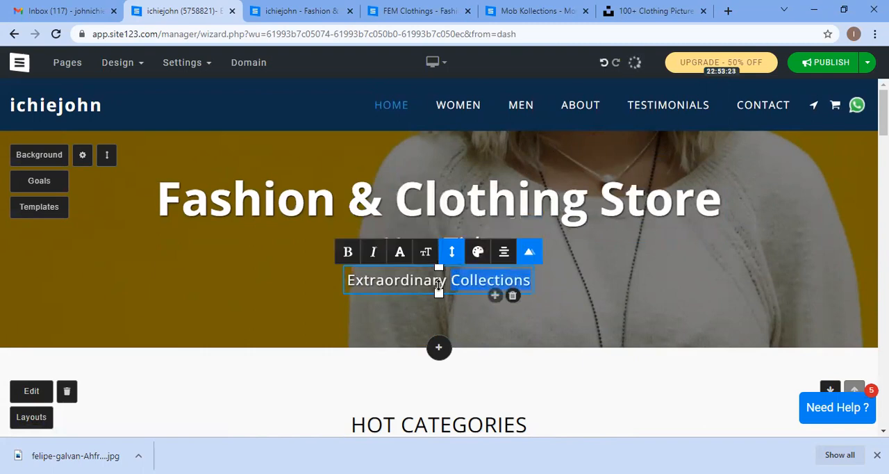
drag(438, 287, 404, 281)
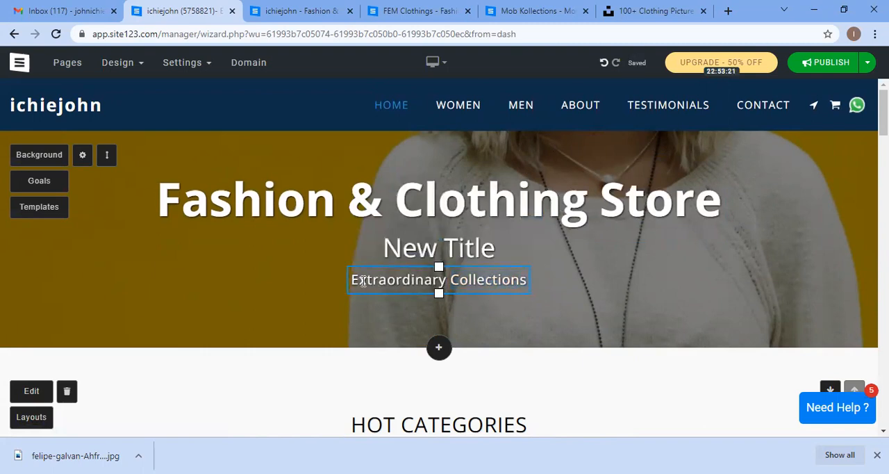
click(362, 281)
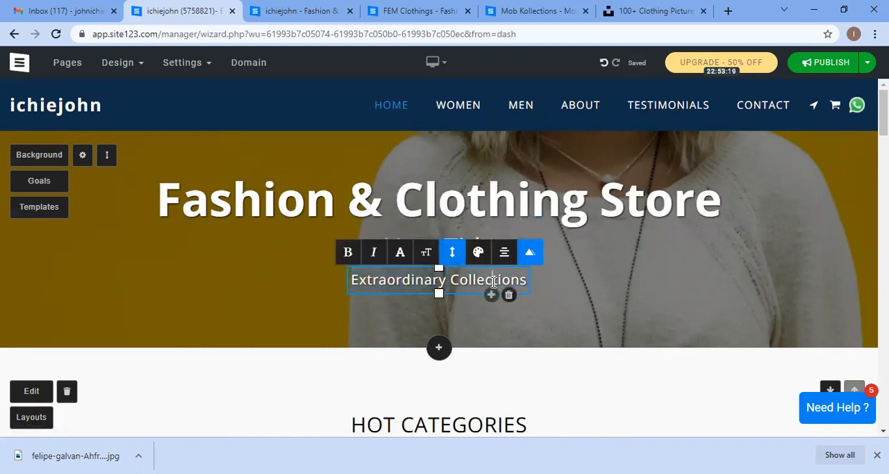
drag(526, 280, 380, 282)
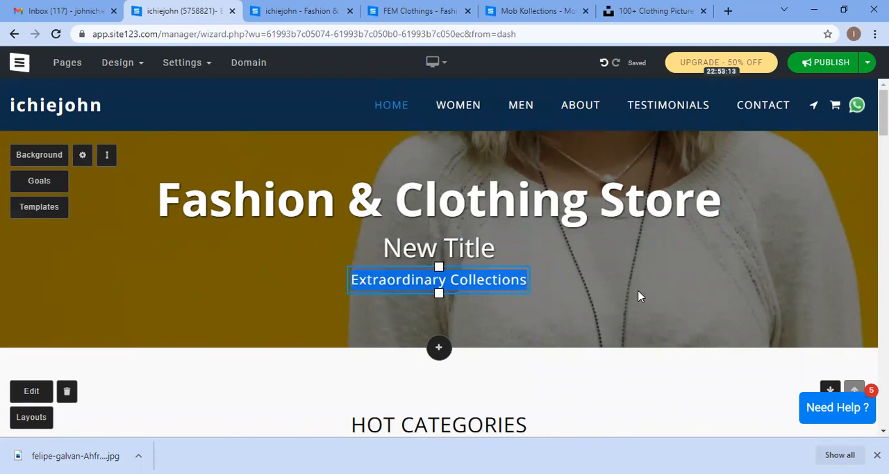
text(Sh)
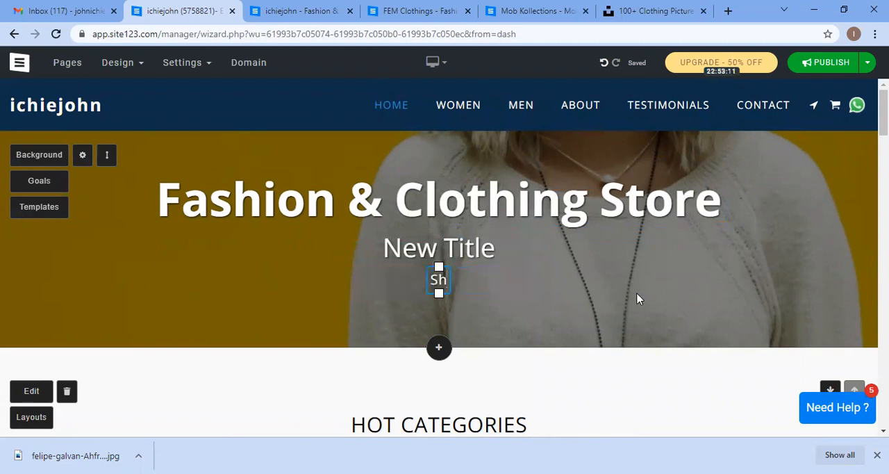
key(BackSpace)
text(HOP )
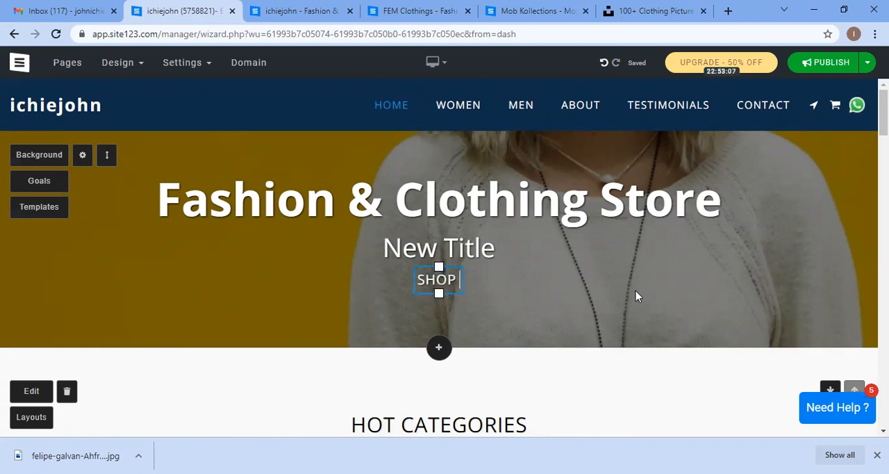
text(NOW)
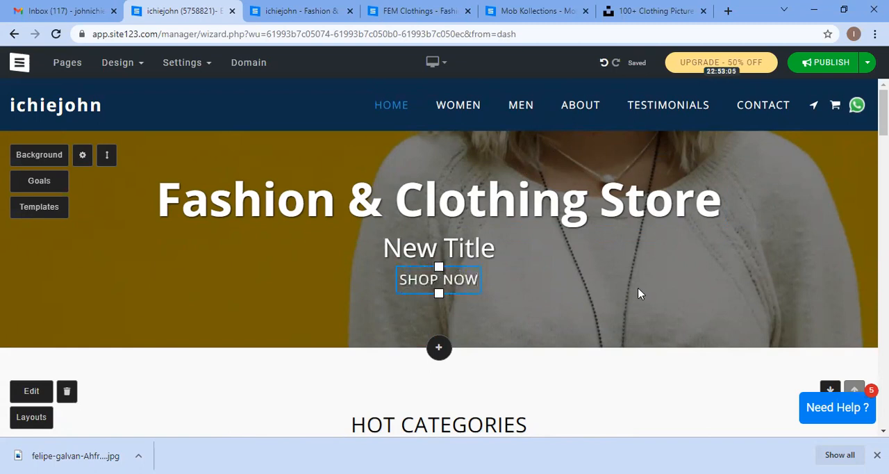
click(639, 293)
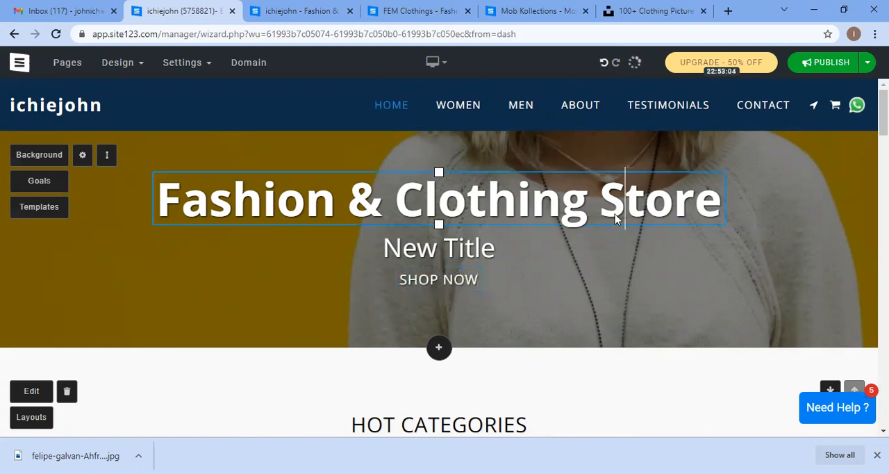
Step: Try to select and format the SHOP NOW text and the new title in the hero
click(477, 278)
double_click(419, 279)
drag(476, 277, 439, 278)
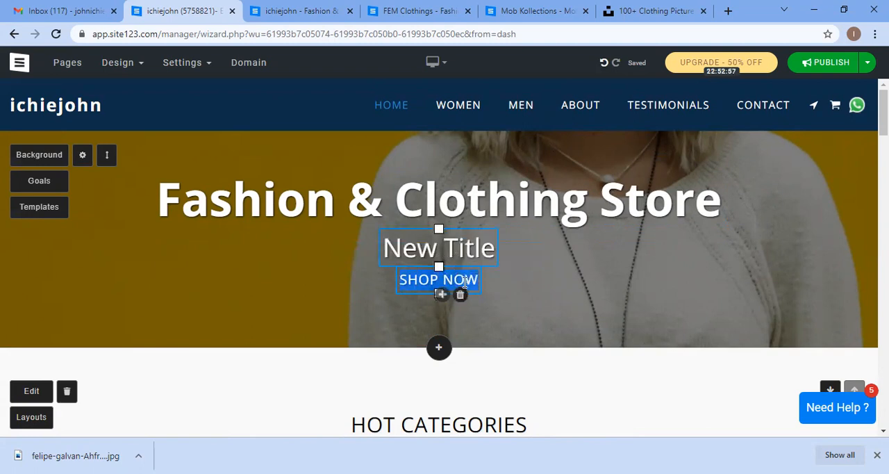
click(475, 280)
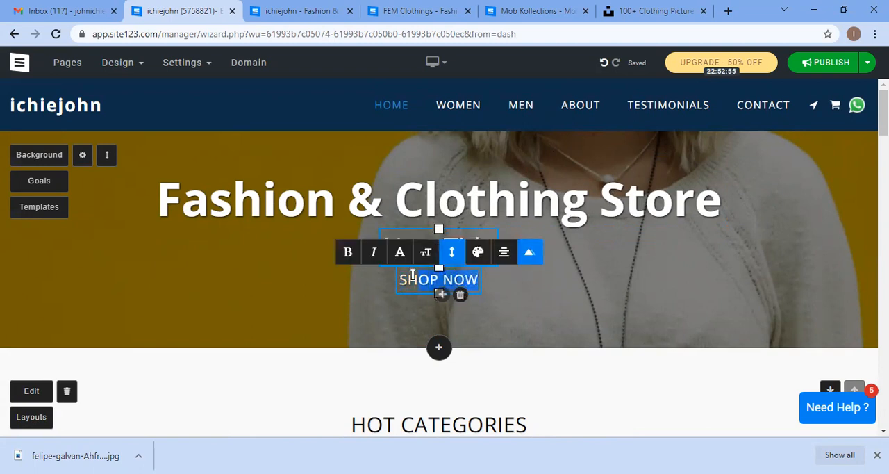
drag(413, 276, 399, 277)
click(444, 279)
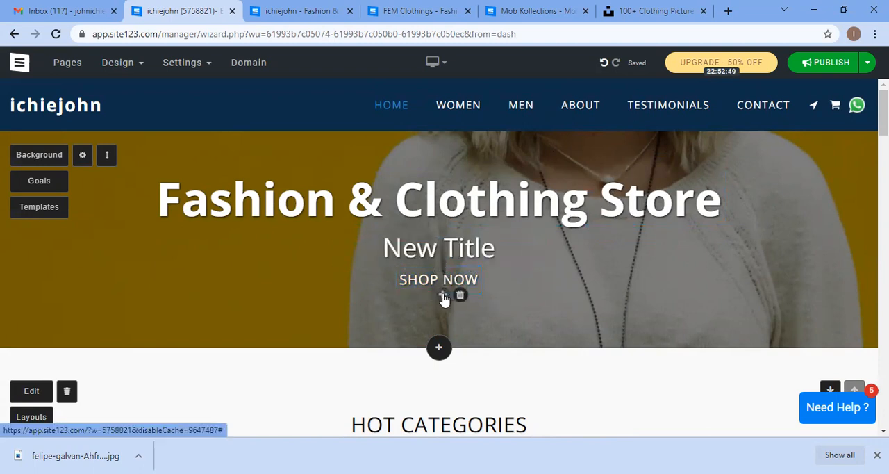
click(443, 278)
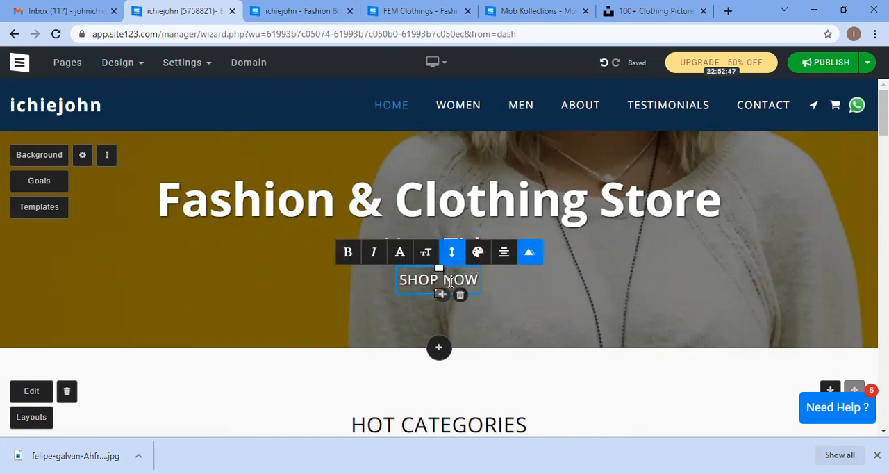
click(596, 290)
click(453, 250)
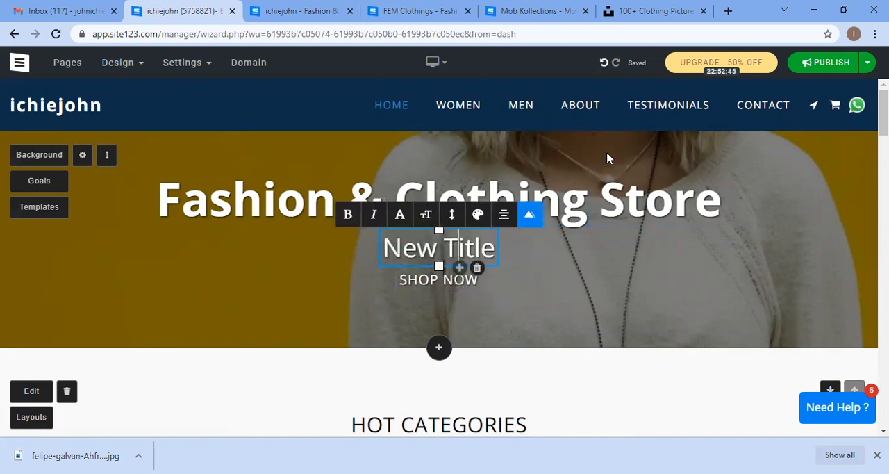
Step: Undo the added title and the SHOP NOW subtitle change
click(604, 64)
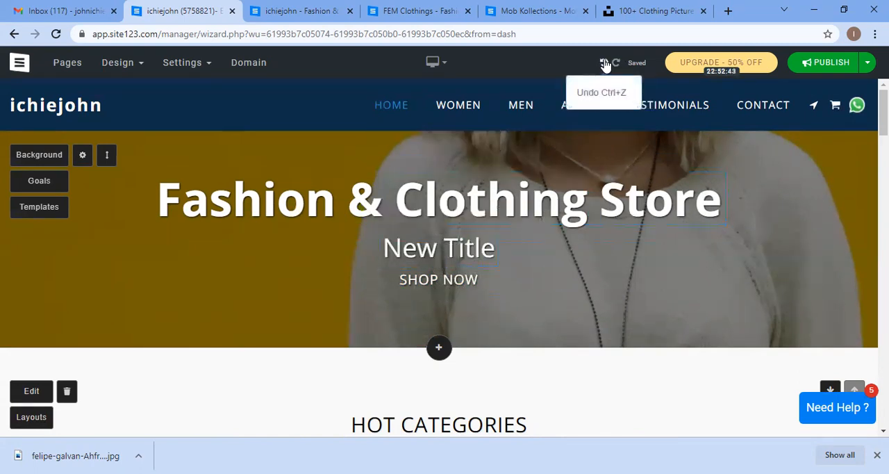
click(604, 63)
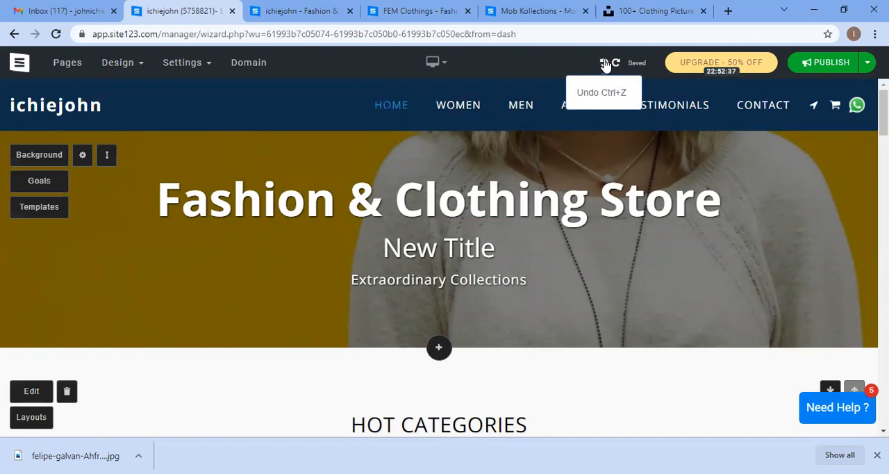
click(606, 66)
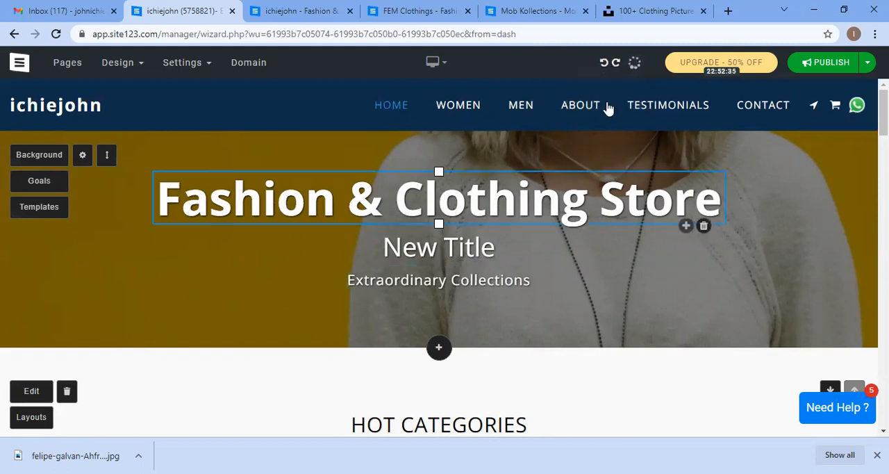
click(605, 65)
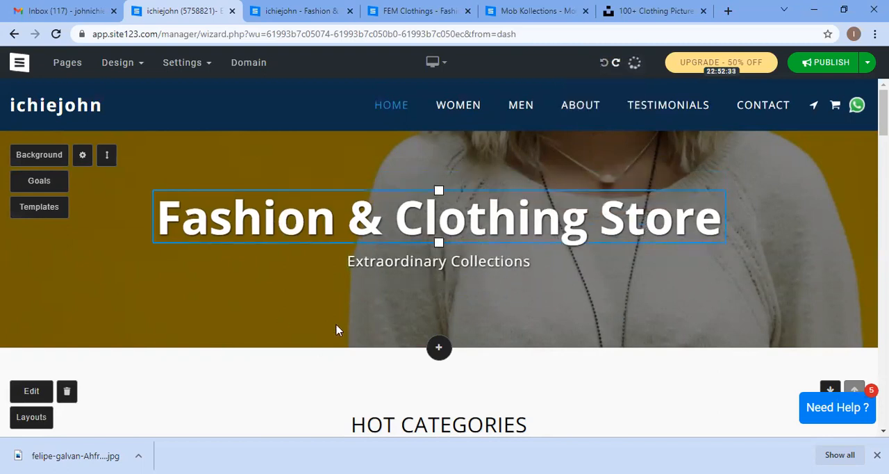
Step: Browse the Add New Page section categories and close the dialog without adding anything
click(429, 348)
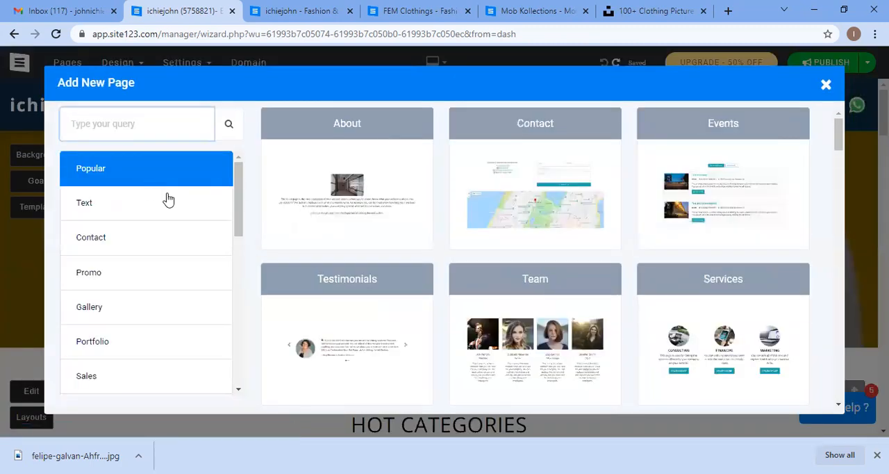
scroll(165, 235, down, 1)
scroll(164, 235, down, 4)
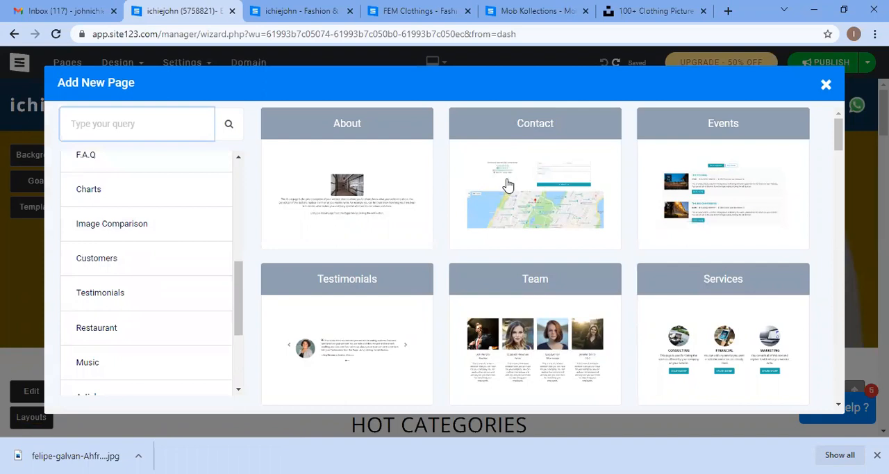
click(825, 85)
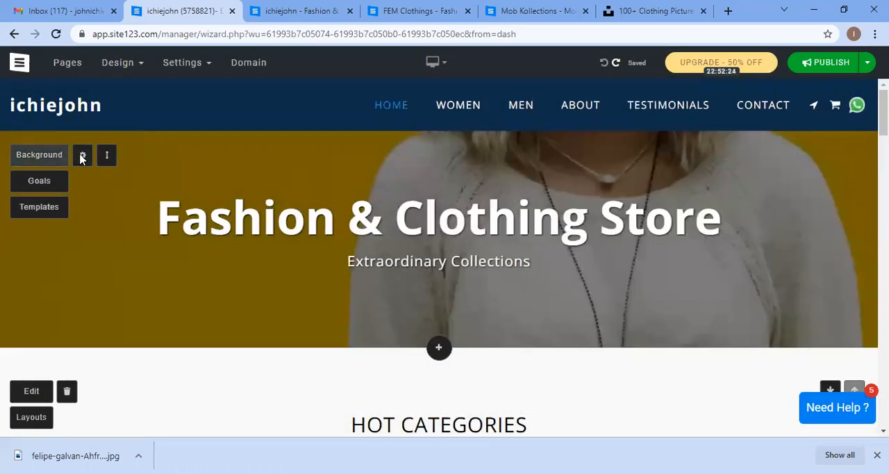
Step: Set the hero section's goal action type to Buttons
click(81, 158)
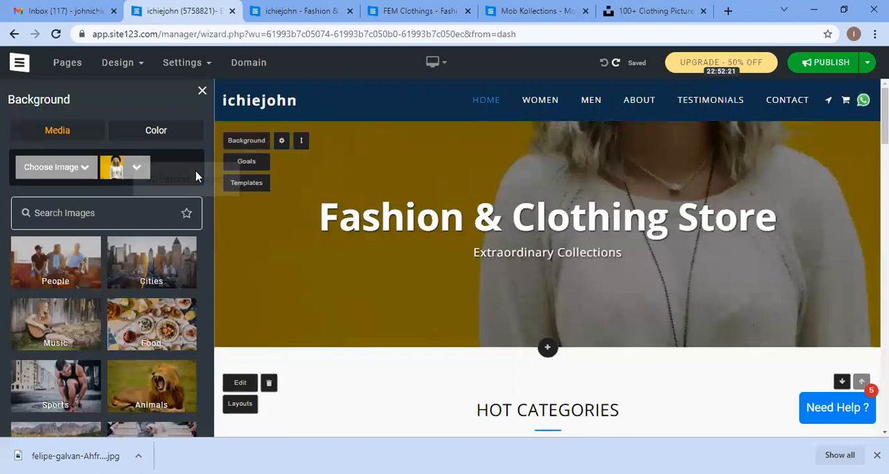
click(201, 93)
click(46, 182)
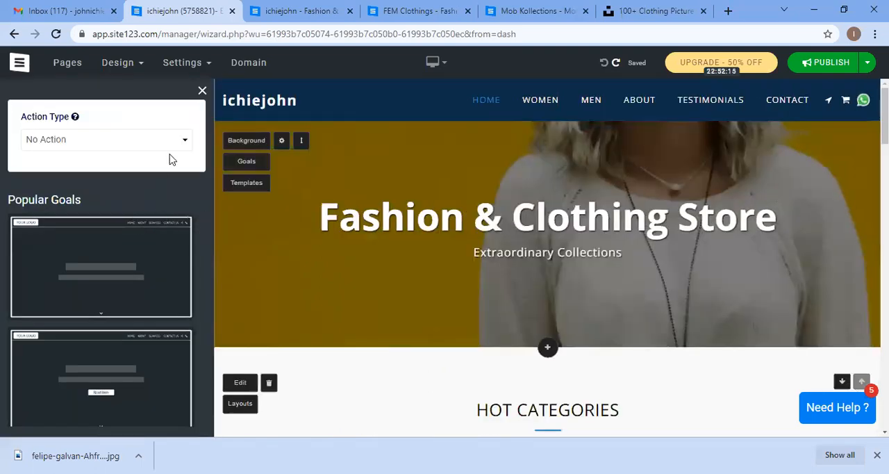
click(171, 140)
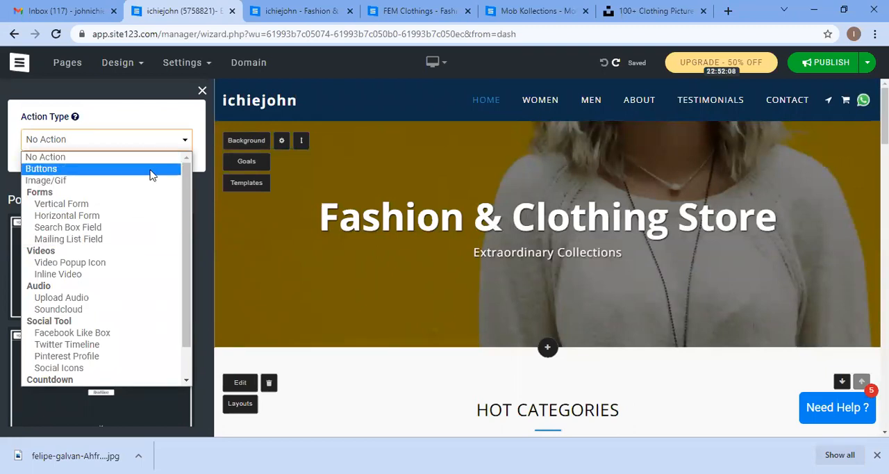
click(152, 169)
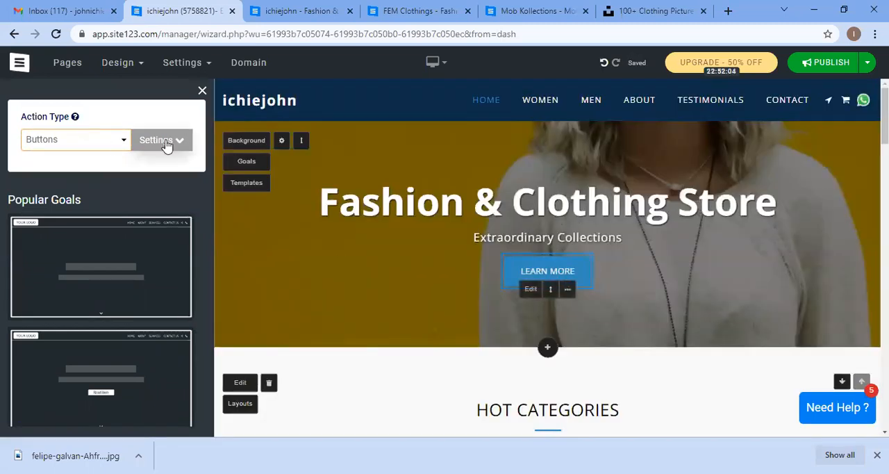
Step: Open the hero button's settings and set the first button's type to Redirect (URL)
click(166, 142)
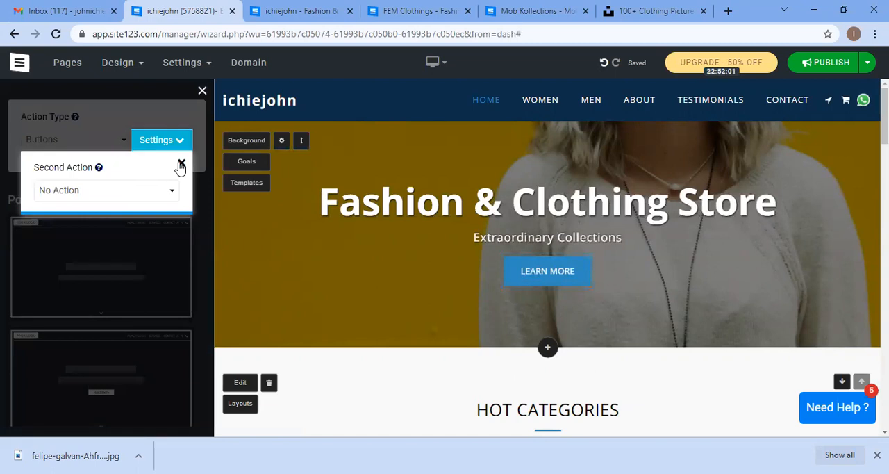
click(180, 165)
click(101, 138)
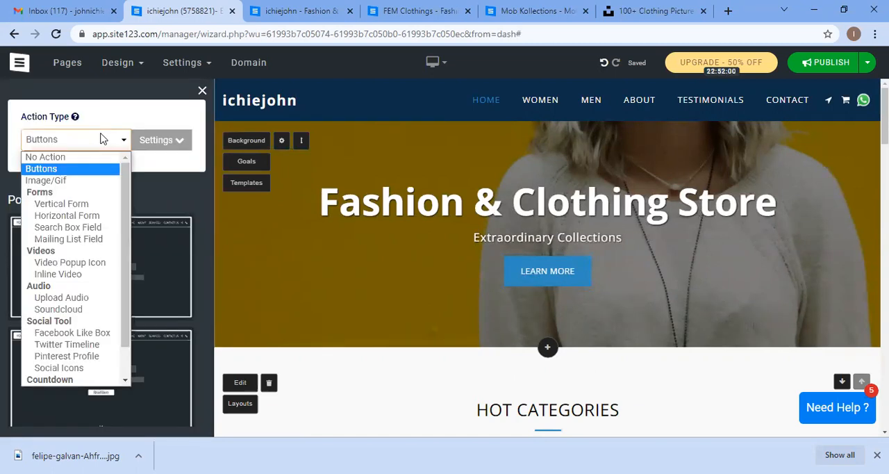
click(516, 276)
click(530, 291)
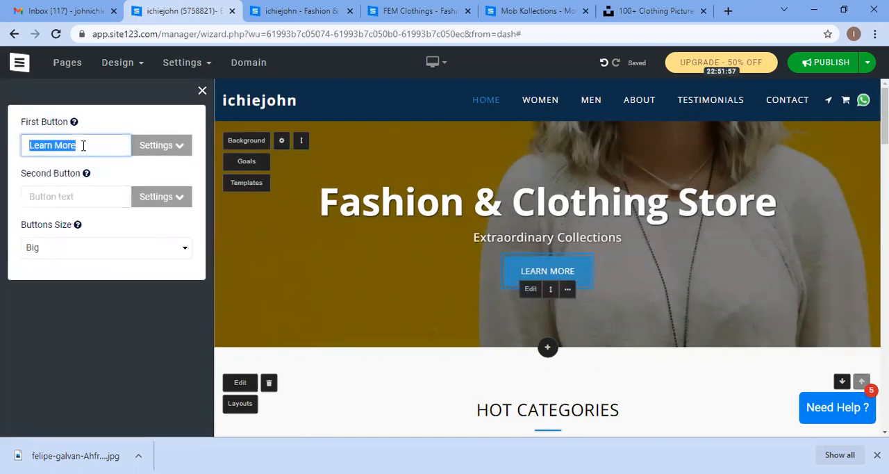
click(160, 151)
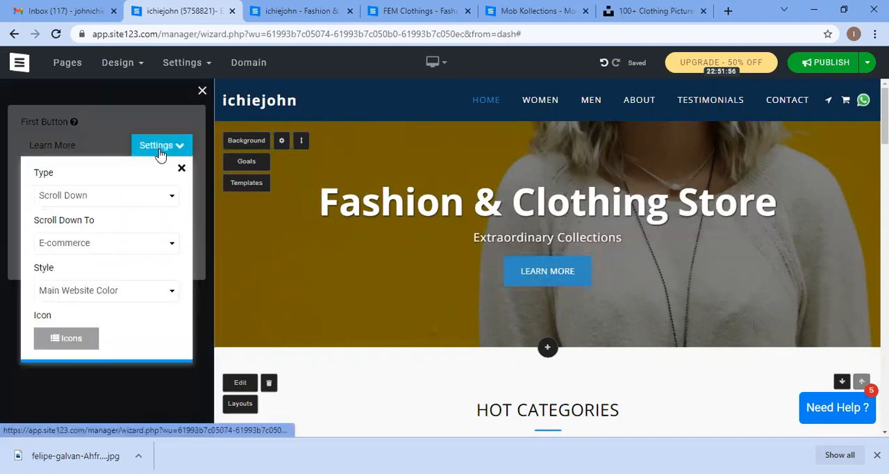
click(152, 202)
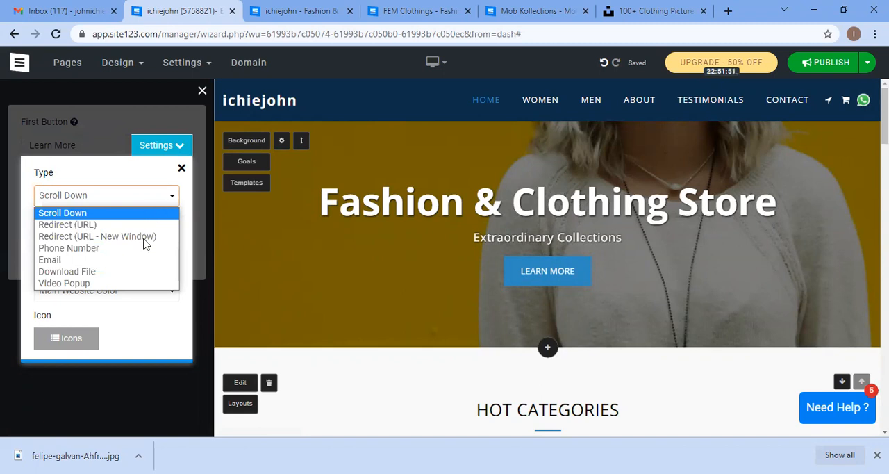
click(145, 243)
click(155, 196)
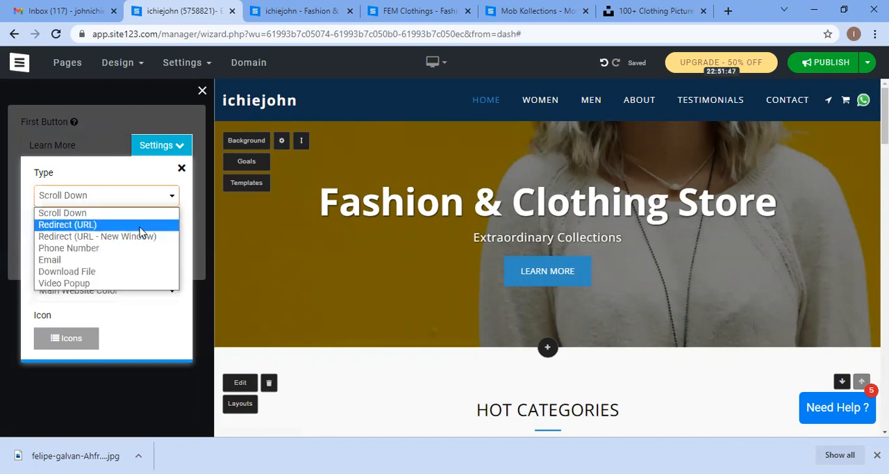
click(122, 223)
Step: Switch to the published site tab and scroll through its home page
click(288, 10)
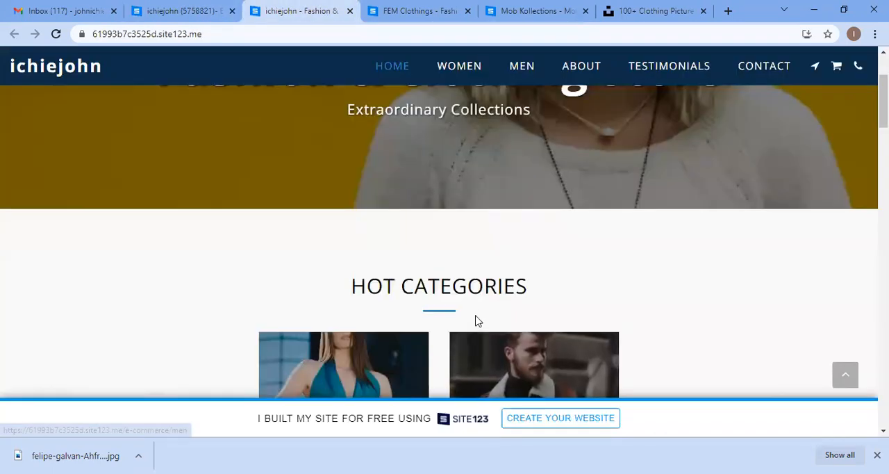
scroll(474, 294, down, 3)
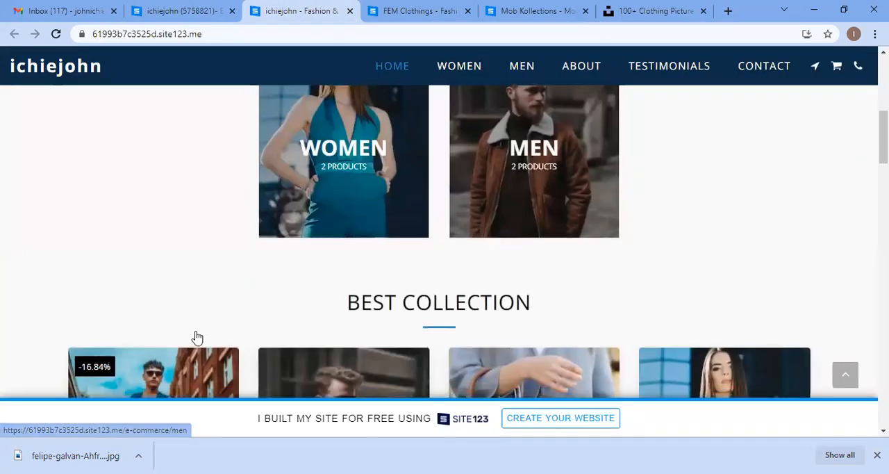
scroll(436, 237, down, 2)
scroll(445, 201, up, 2)
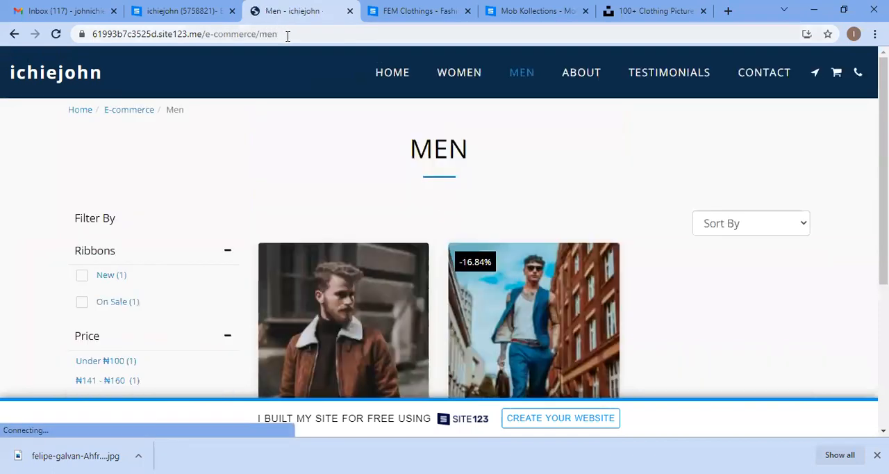
Step: Copy the Men category page URL from the published site's address bar
click(287, 35)
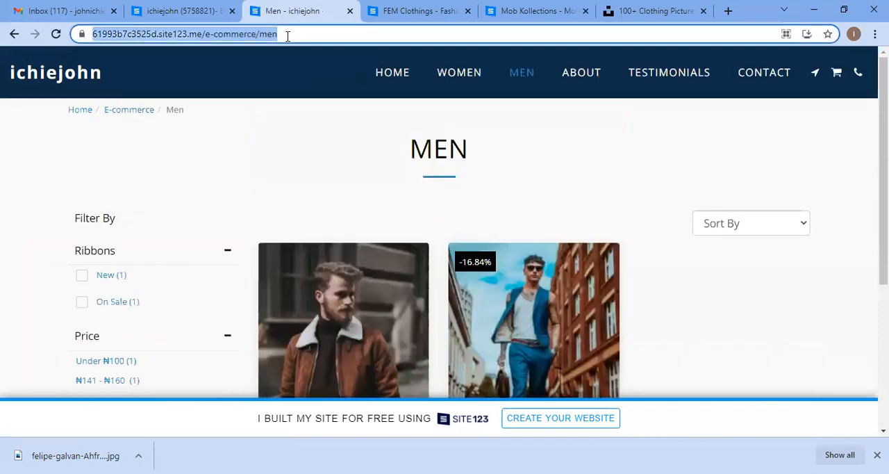
right_click(288, 37)
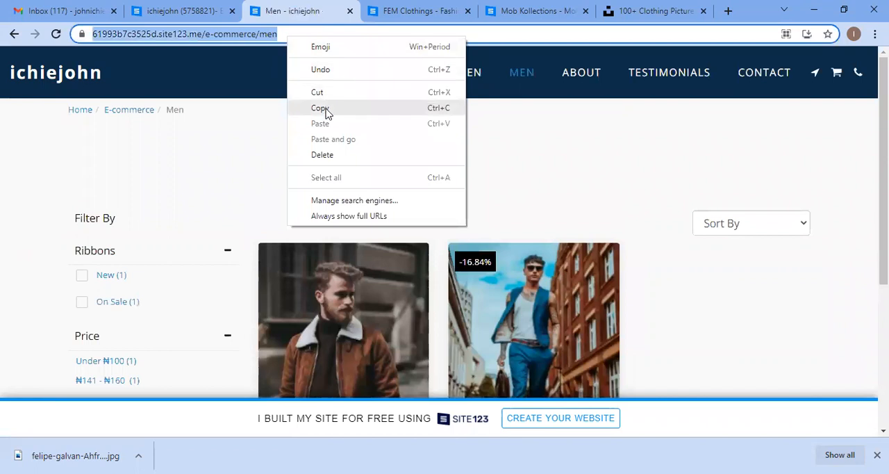
click(321, 109)
Step: Back in the editor, set the first hero button's icon to the basket from the Shopping icon category
click(174, 10)
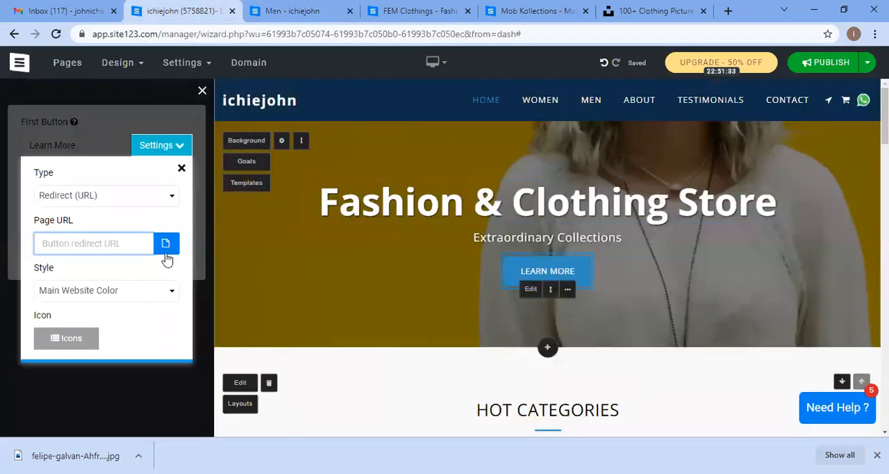
right_click(99, 238)
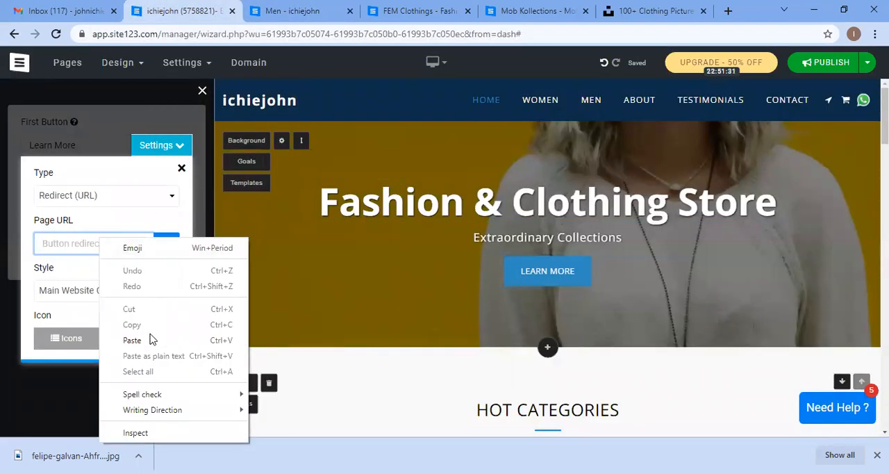
click(86, 337)
click(83, 332)
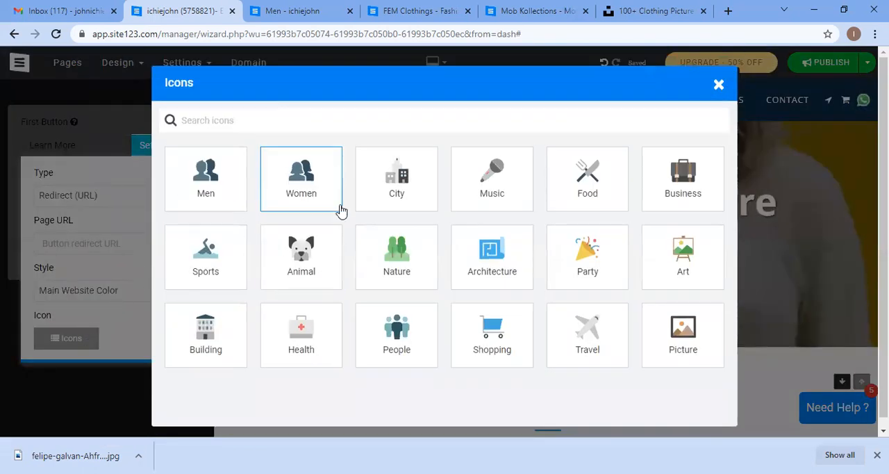
click(459, 318)
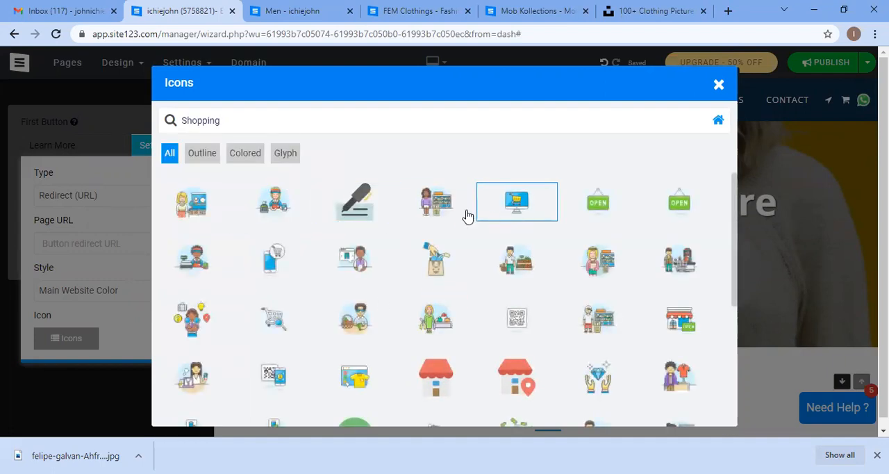
scroll(348, 267, down, 2)
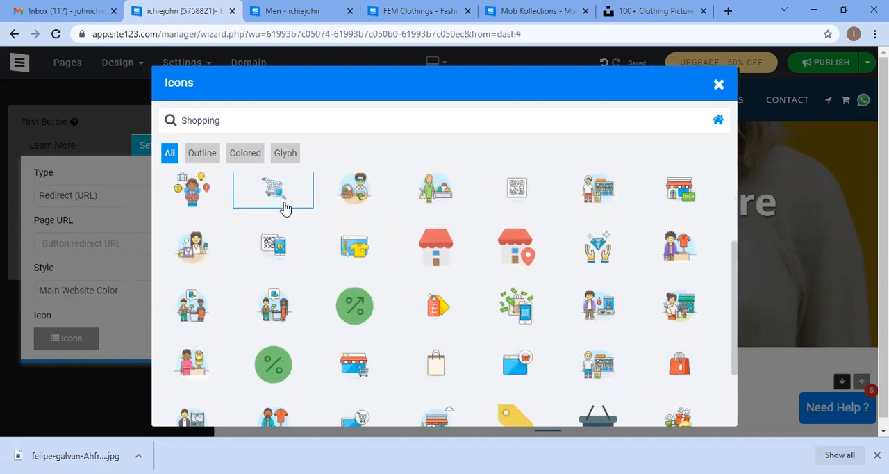
scroll(366, 316, down, 1)
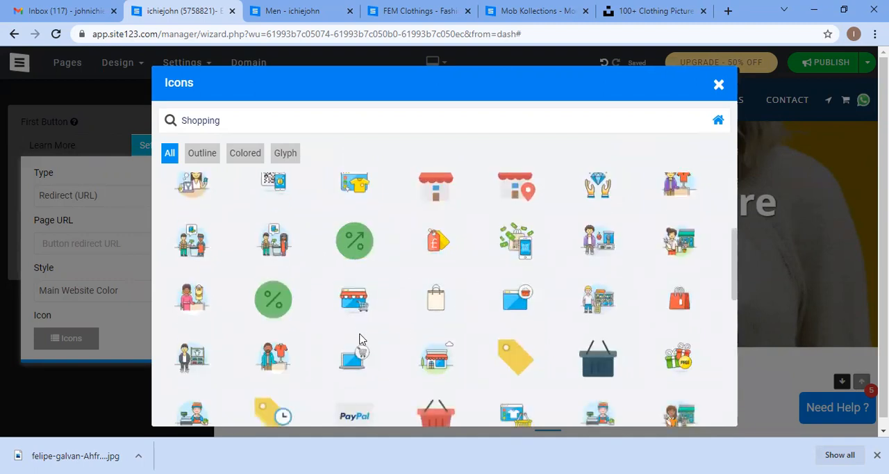
click(602, 366)
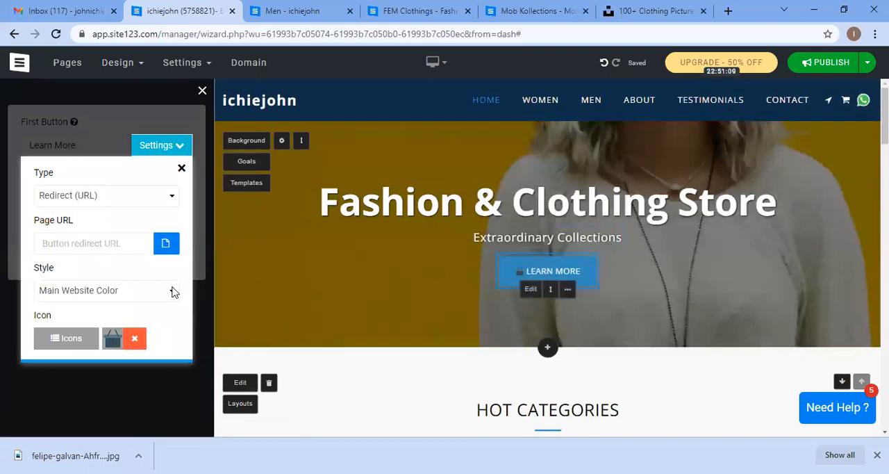
Step: Set the first button's page URL to the E-commerce page and close the button settings
click(113, 243)
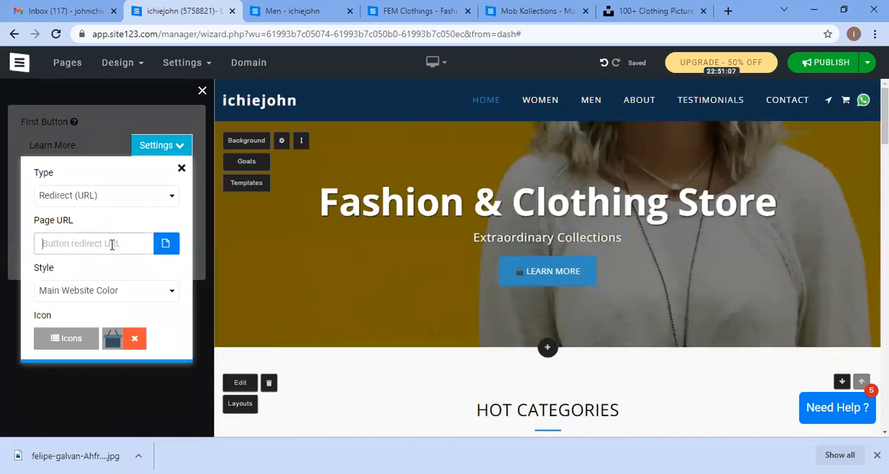
right_click(114, 243)
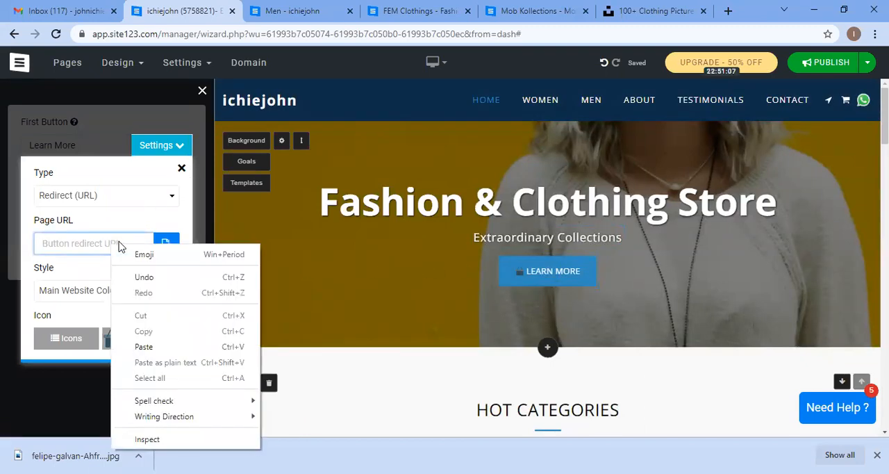
click(152, 347)
scroll(122, 268, down, 1)
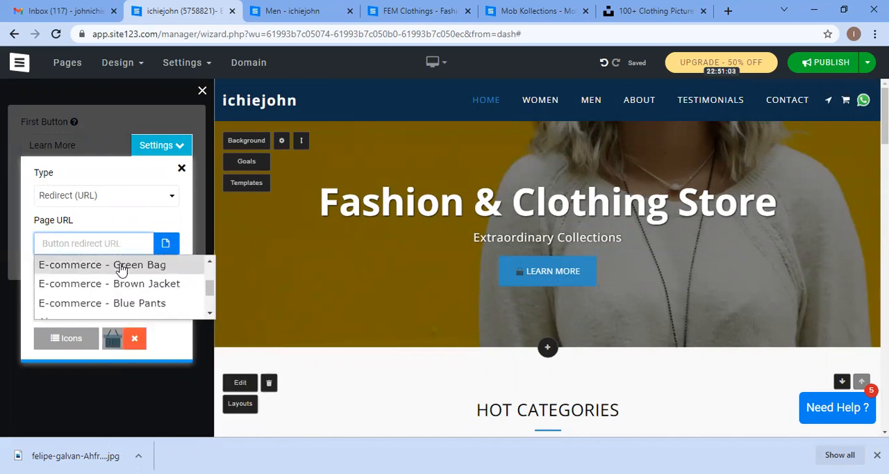
scroll(122, 268, up, 1)
click(121, 283)
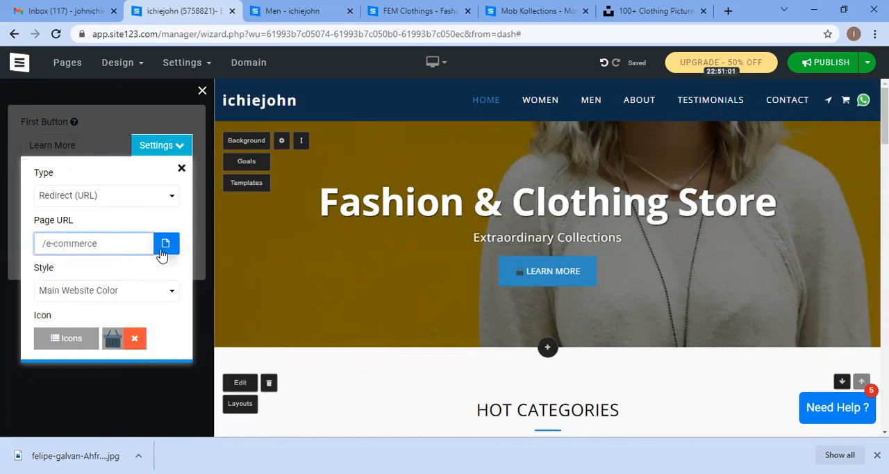
click(184, 167)
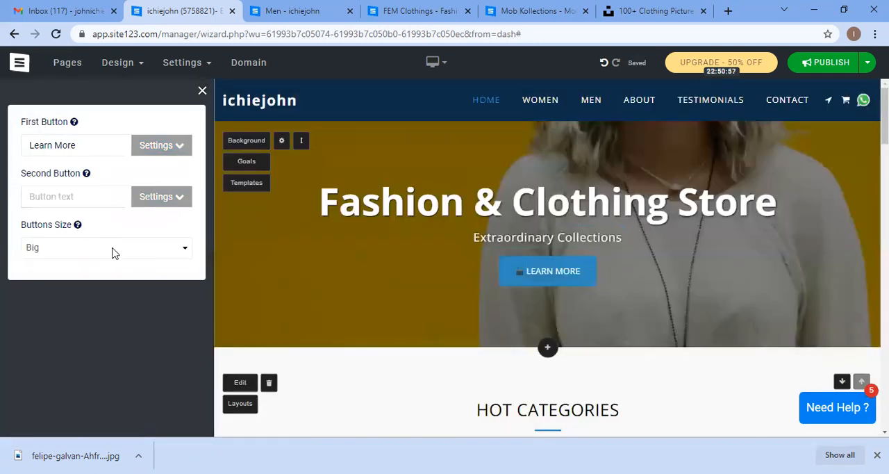
Step: Set the hero buttons' size to Huge and close the buttons panel
click(114, 253)
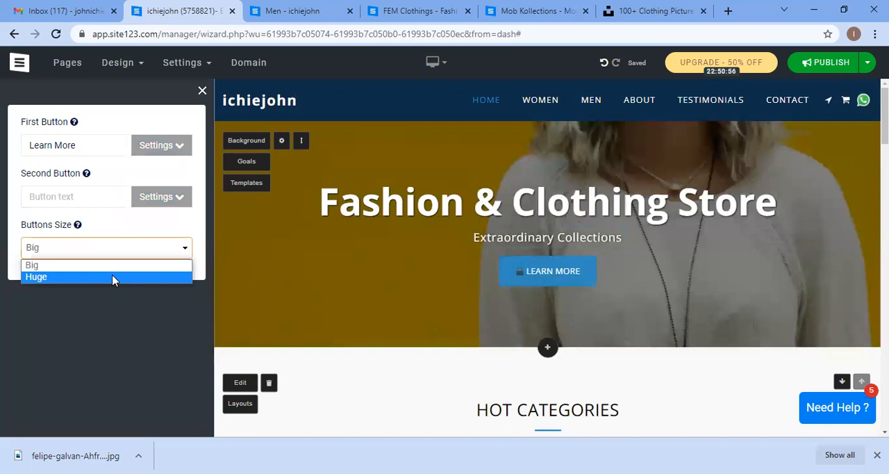
click(115, 277)
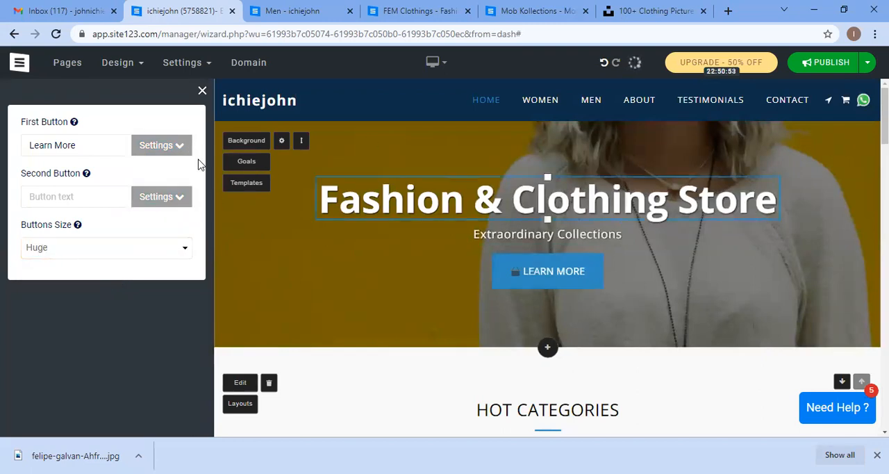
mouse_move(570, 287)
click(532, 295)
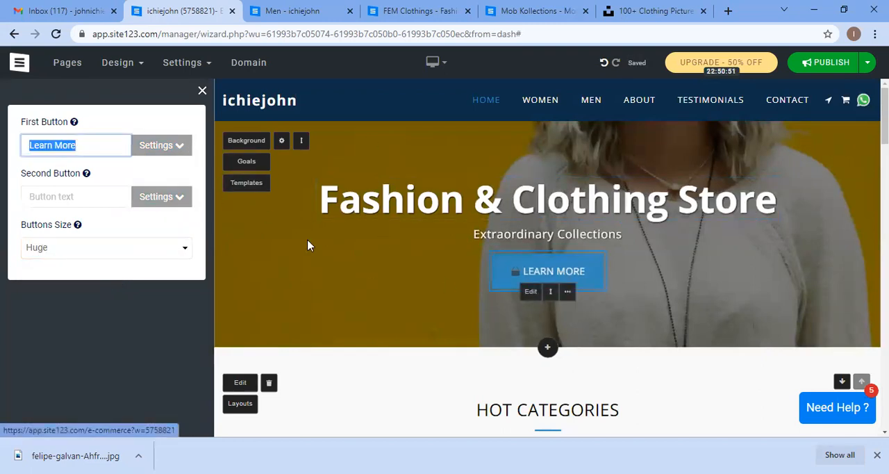
click(172, 149)
click(172, 149)
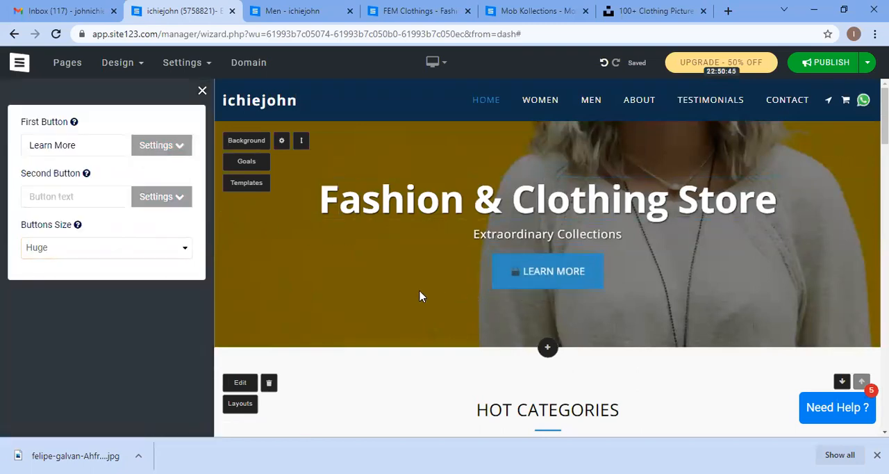
click(202, 90)
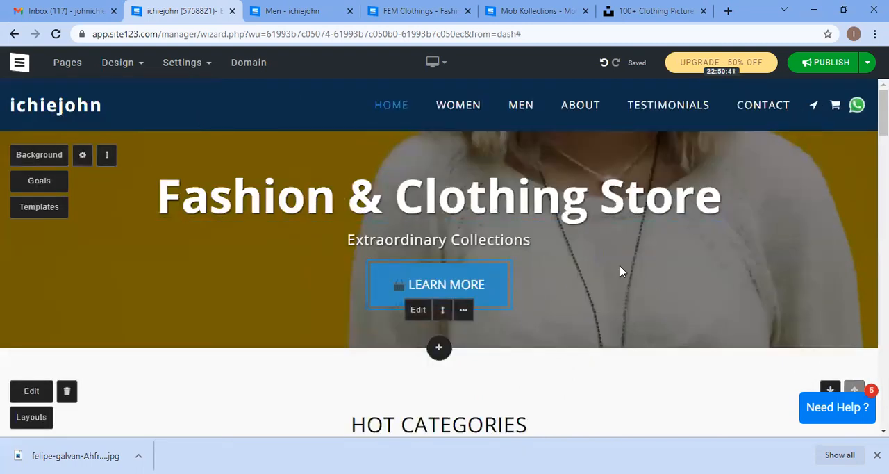
Step: Rename the first hero button's text to SHOP NOW
scroll(621, 271, down, 1)
scroll(619, 271, down, 3)
scroll(619, 270, up, 3)
click(424, 294)
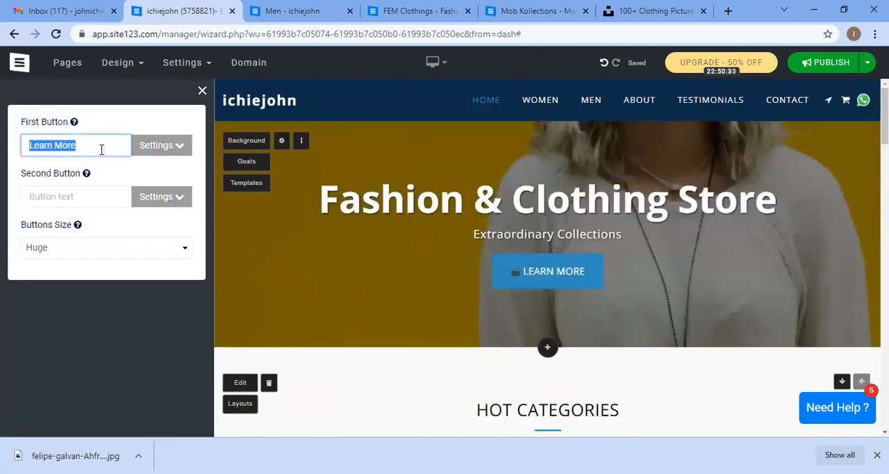
text(SHOP NO)
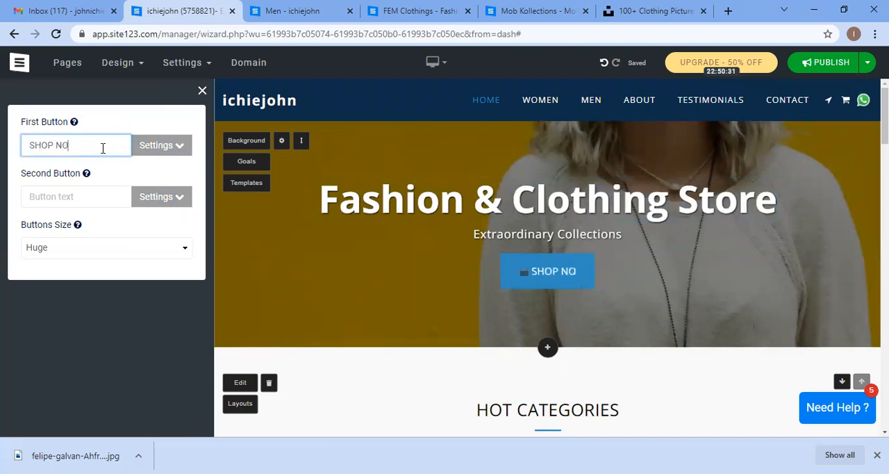
text(W)
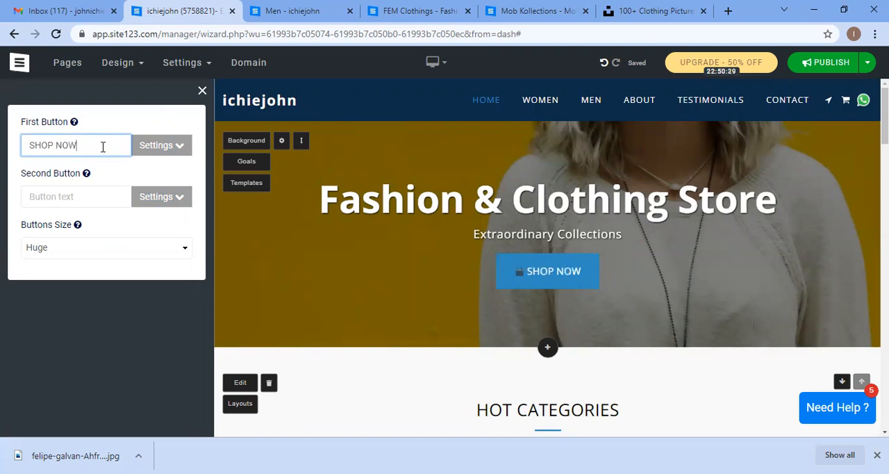
click(202, 92)
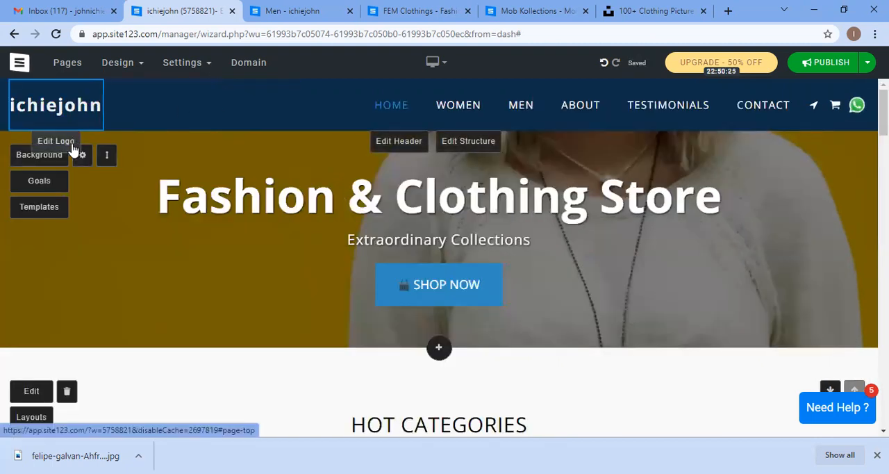
Step: Change the website name in the logo settings to TRENDSTORE
click(116, 115)
drag(115, 169, 2, 165)
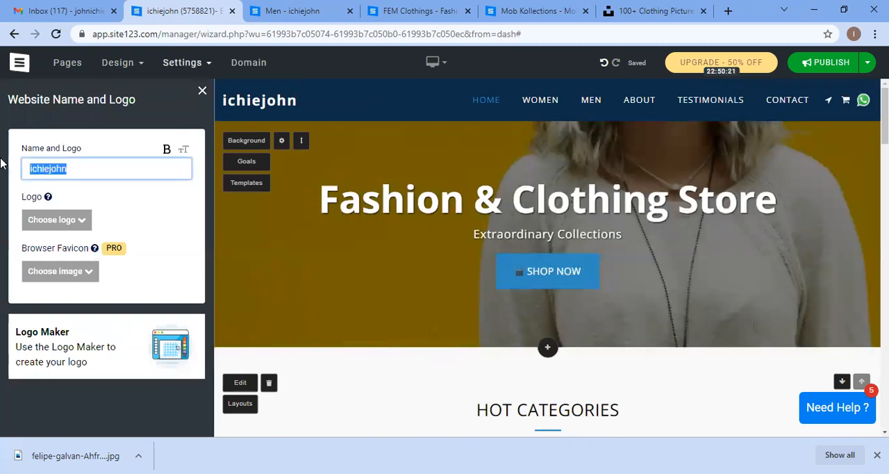
text(T)
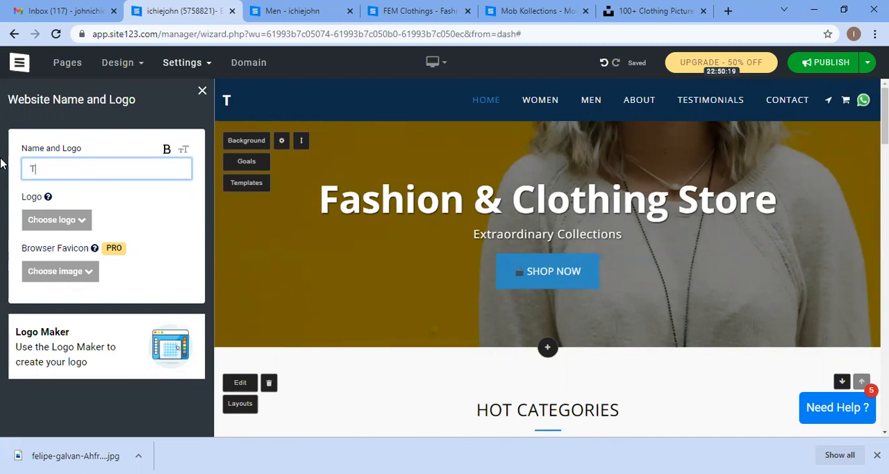
text(RE)
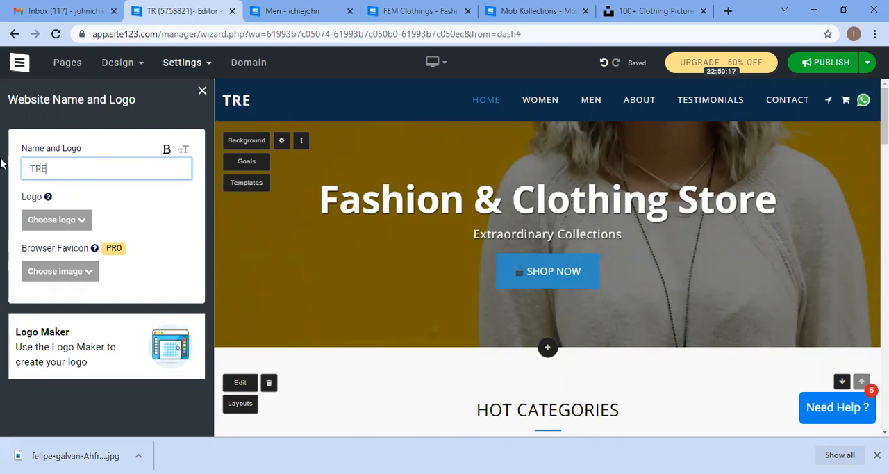
text(NDSTORE)
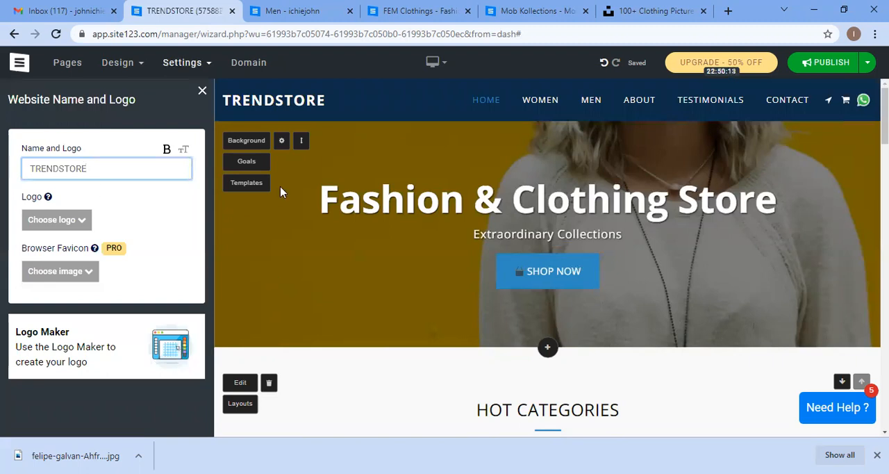
click(202, 92)
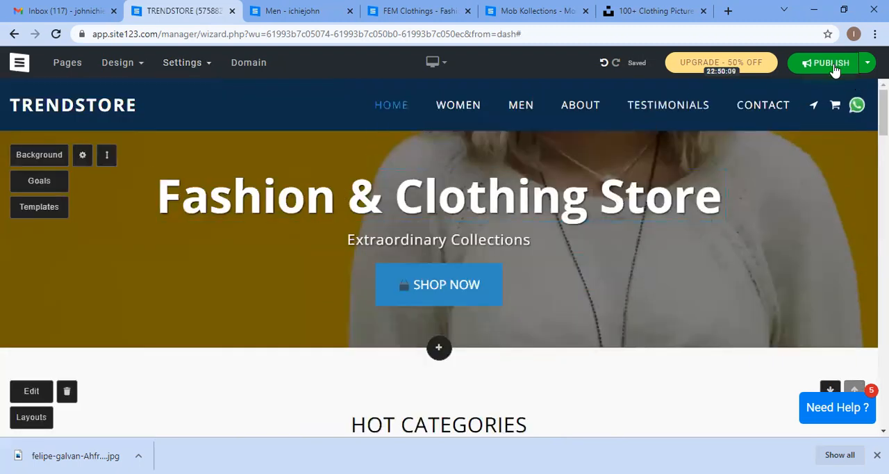
Step: Publish the site and open its published address in a new tab
click(830, 64)
click(799, 128)
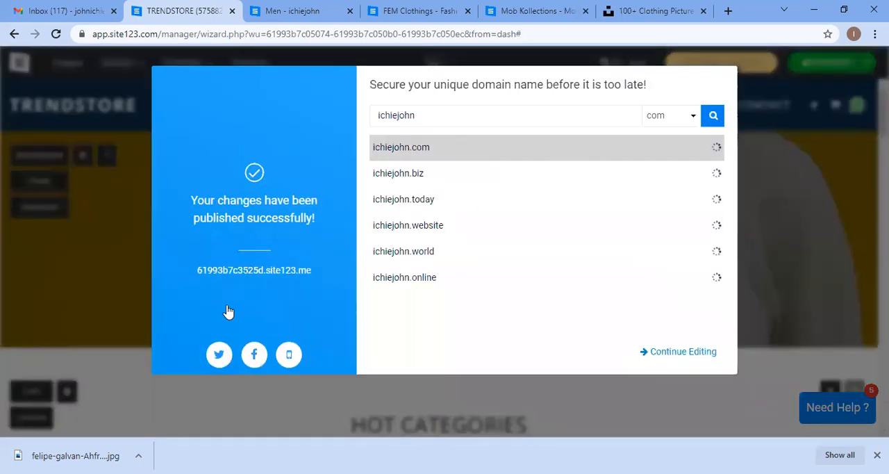
click(266, 270)
Step: Close the old Men page tab and scroll through the published TRENDSTORE home page
click(349, 7)
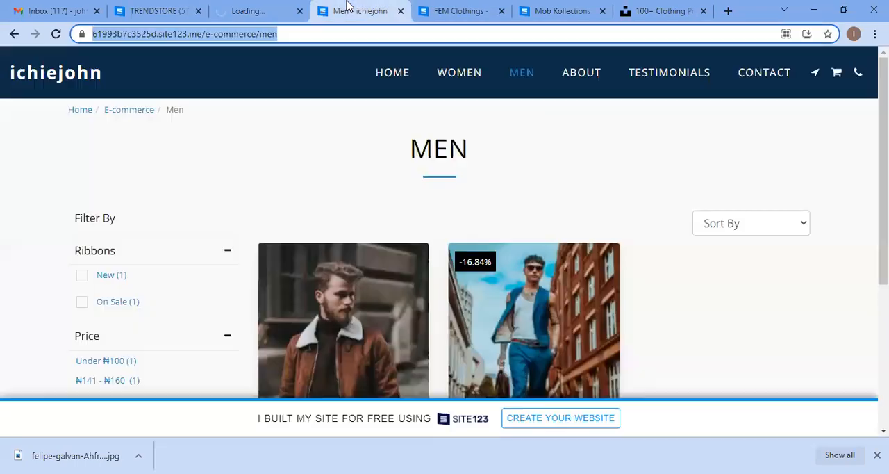
click(400, 11)
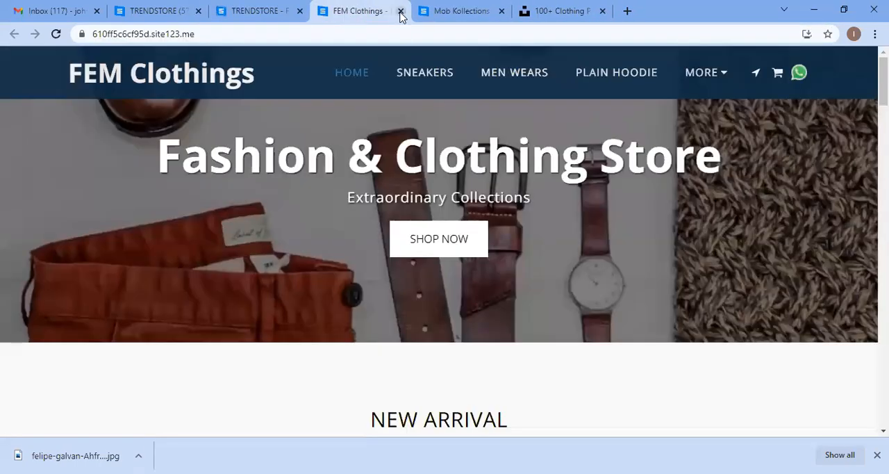
click(254, 8)
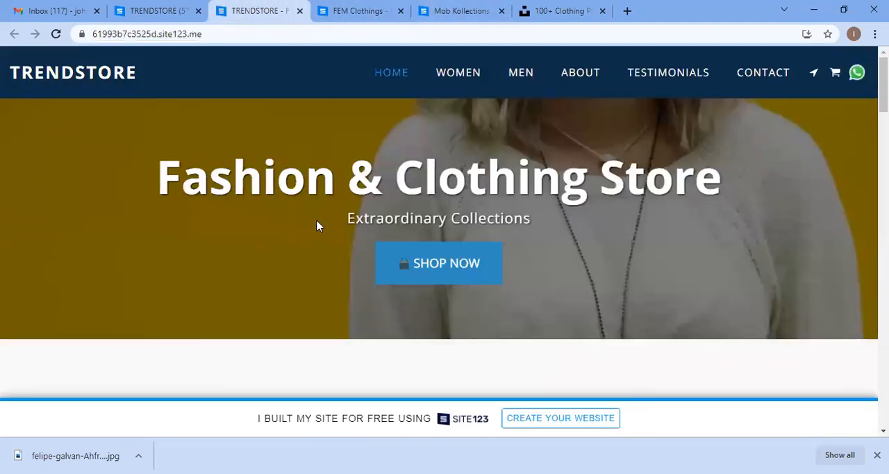
click(375, 261)
scroll(375, 262, up, 3)
scroll(374, 260, down, 4)
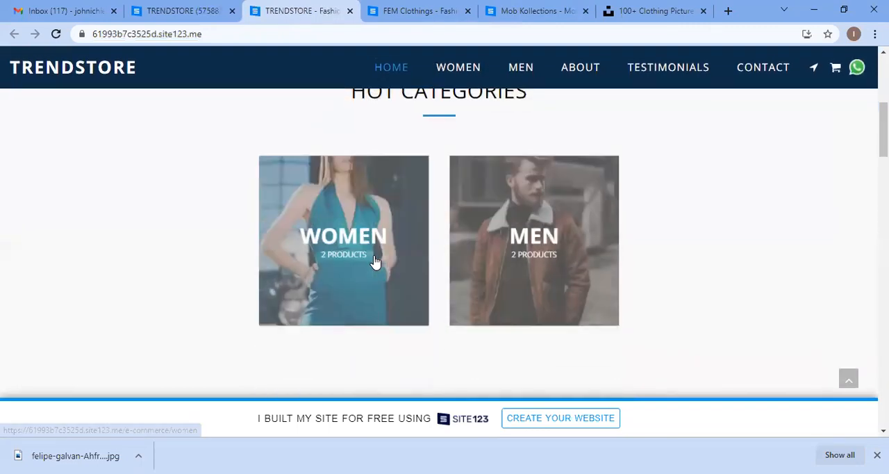
scroll(374, 260, up, 5)
Step: Return to the editor tab, dismiss the publish dialog to continue editing, and switch the preview to mobile
click(198, 8)
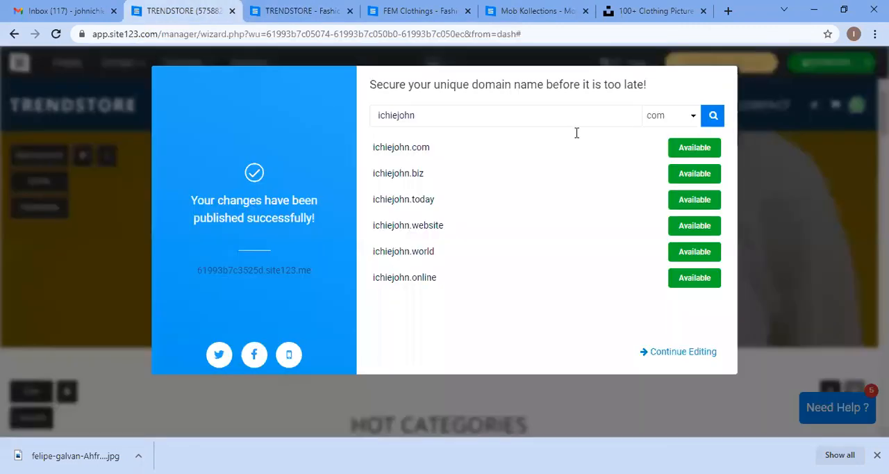
click(660, 353)
click(433, 64)
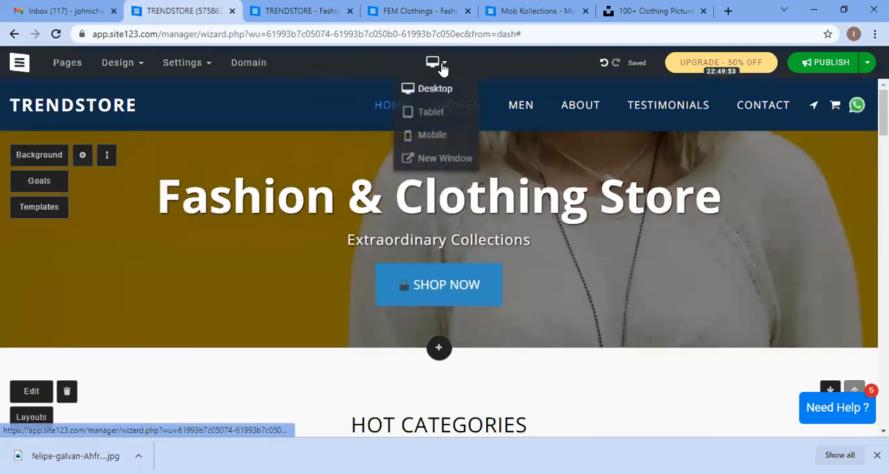
click(433, 138)
Step: Scroll through the home page in mobile preview and open its navigation menu
scroll(499, 286, down, 5)
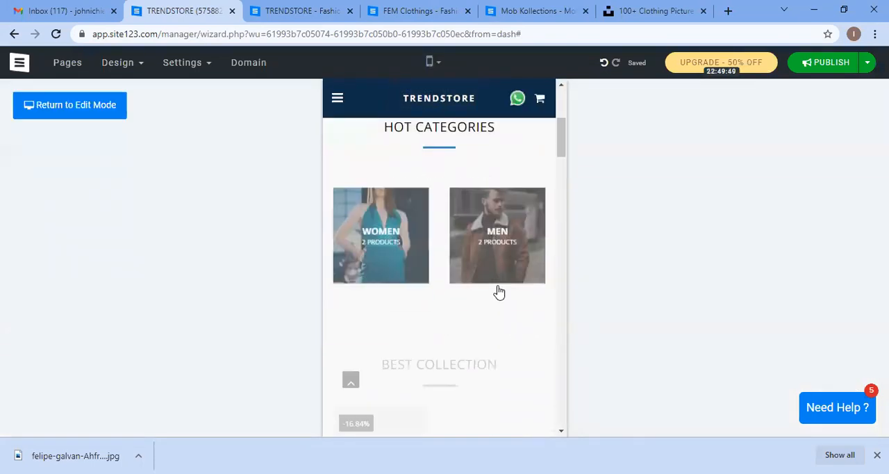
scroll(499, 286, down, 10)
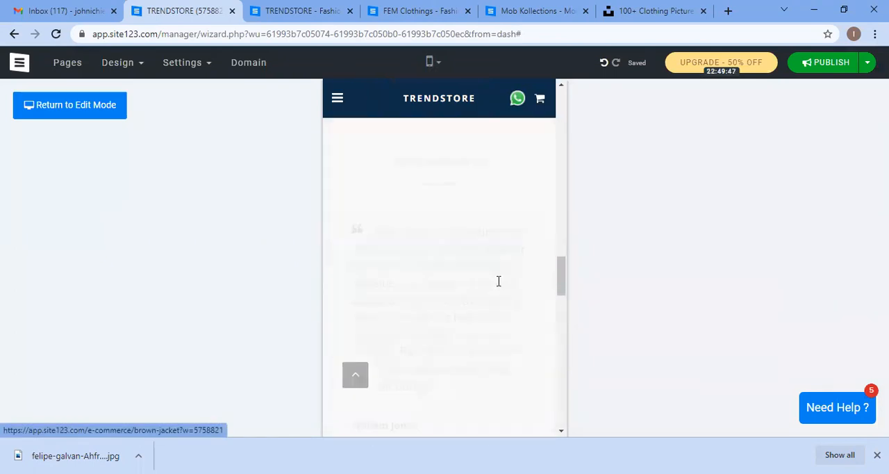
scroll(500, 285, down, 5)
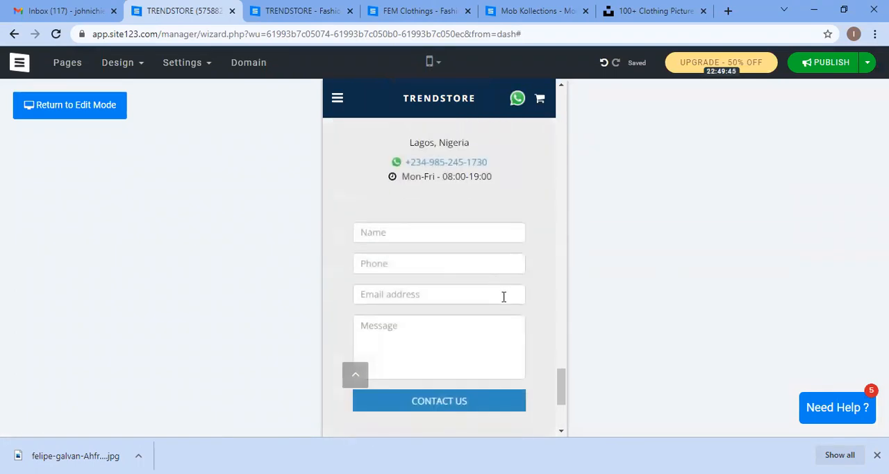
scroll(522, 321, down, 1)
scroll(525, 329, down, 2)
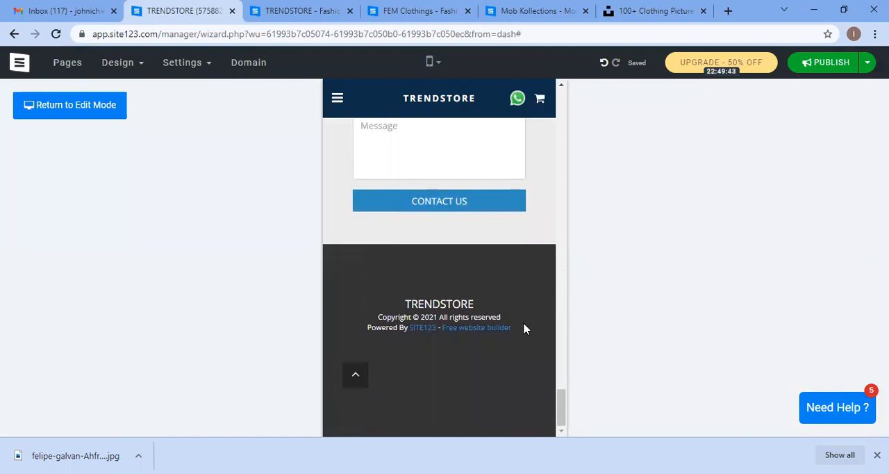
scroll(524, 326, up, 10)
scroll(526, 326, up, 10)
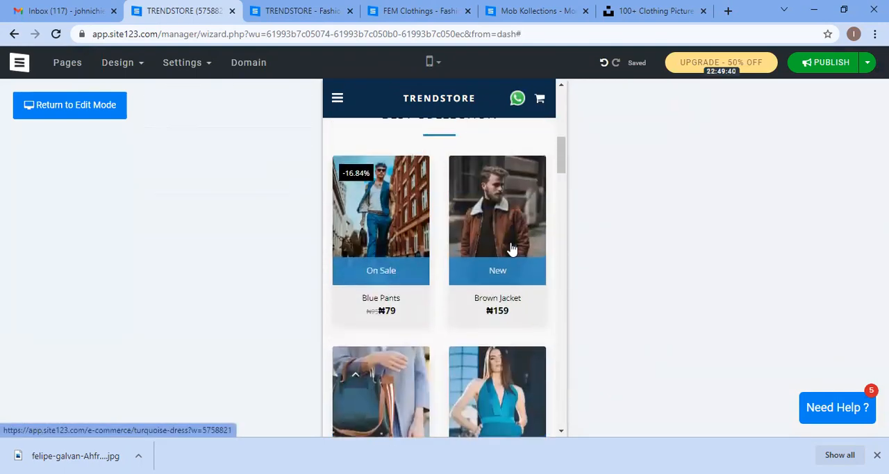
scroll(466, 300, up, 5)
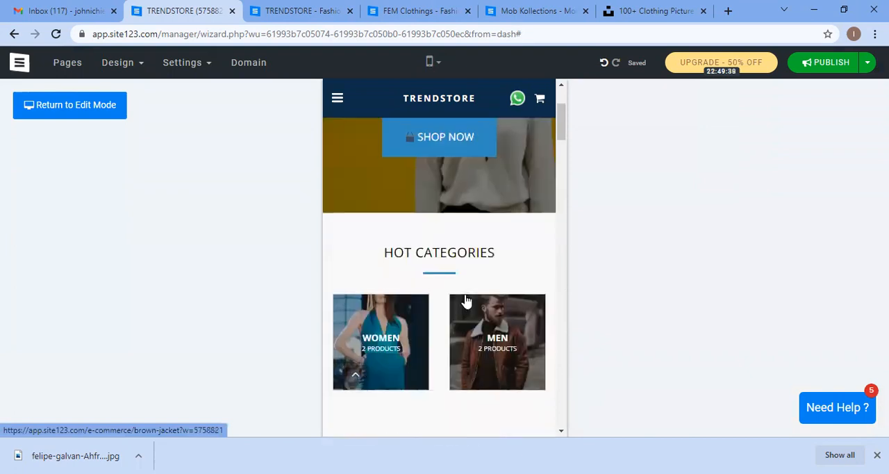
scroll(447, 118, up, 3)
click(334, 103)
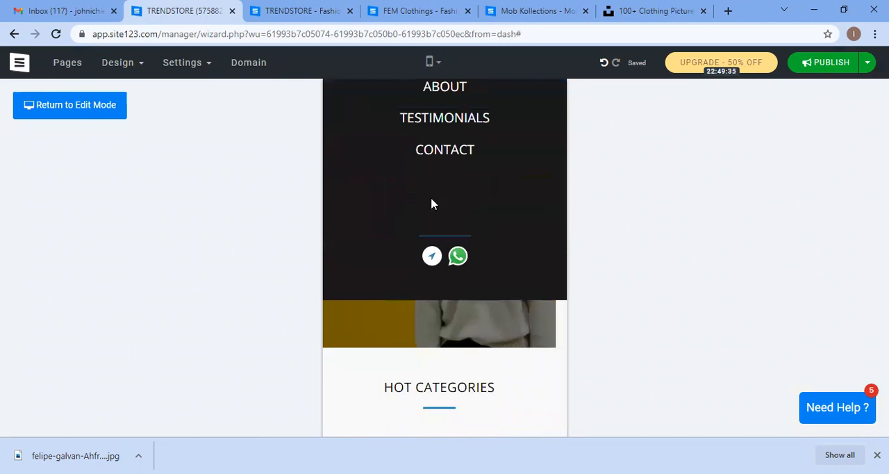
Step: Switch the editor preview back to desktop view
click(431, 61)
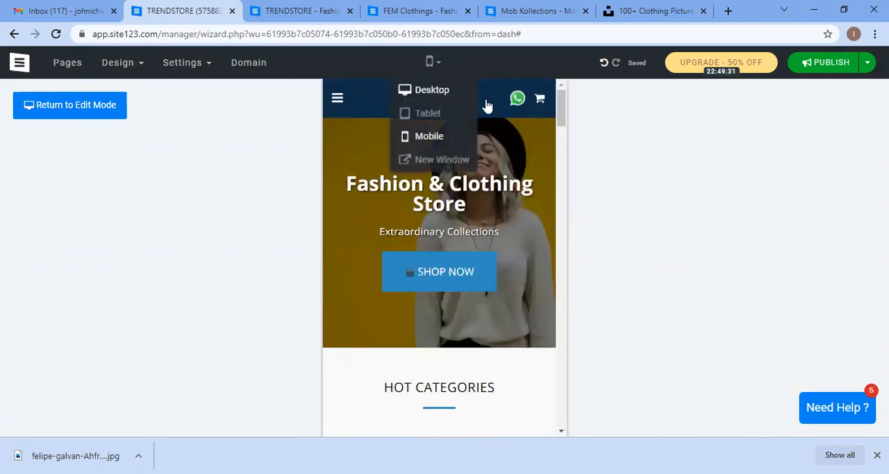
click(455, 90)
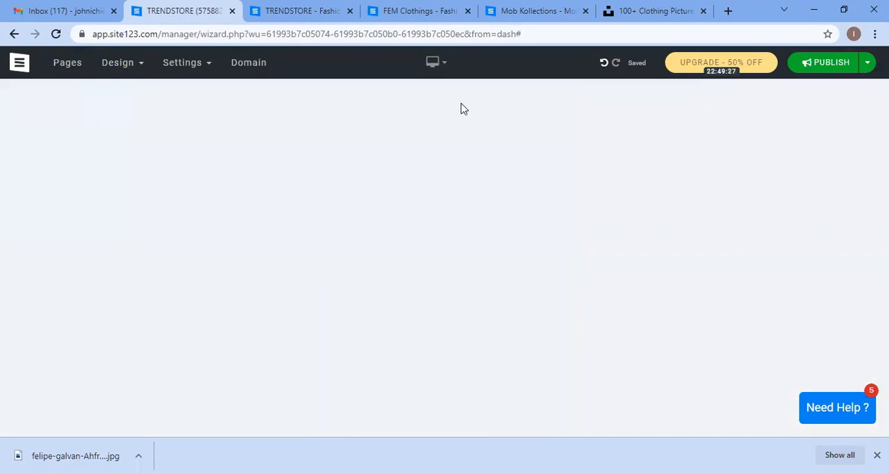
scroll(397, 236, down, 3)
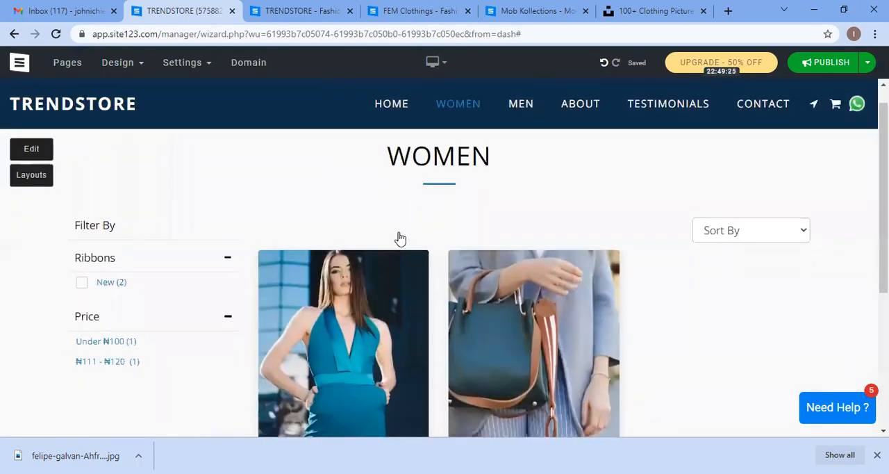
scroll(223, 216, up, 2)
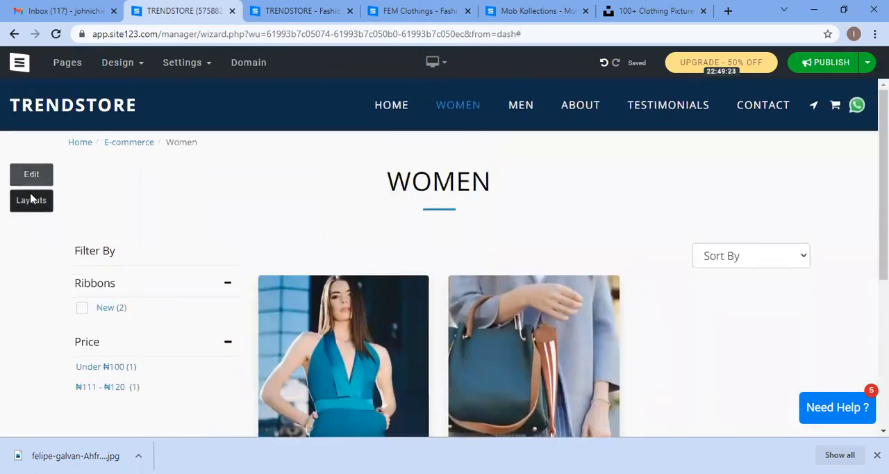
Step: Open the Women page's e-commerce catalog and product box design settings, then close them without changes
click(31, 175)
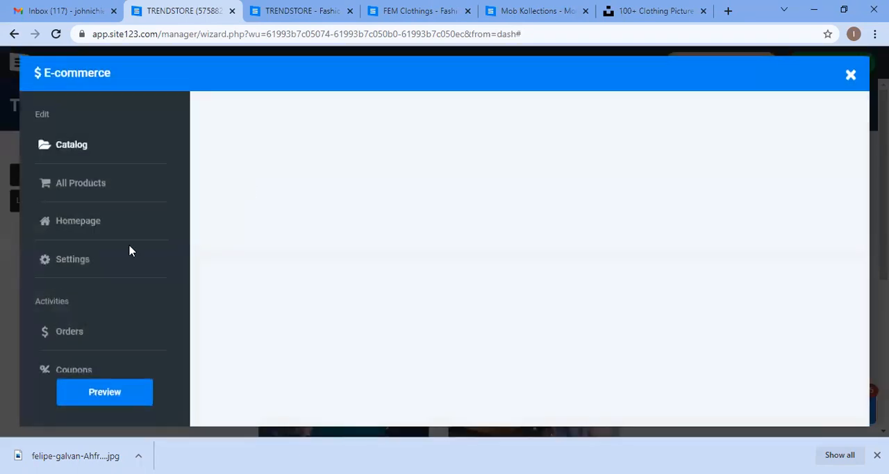
click(851, 76)
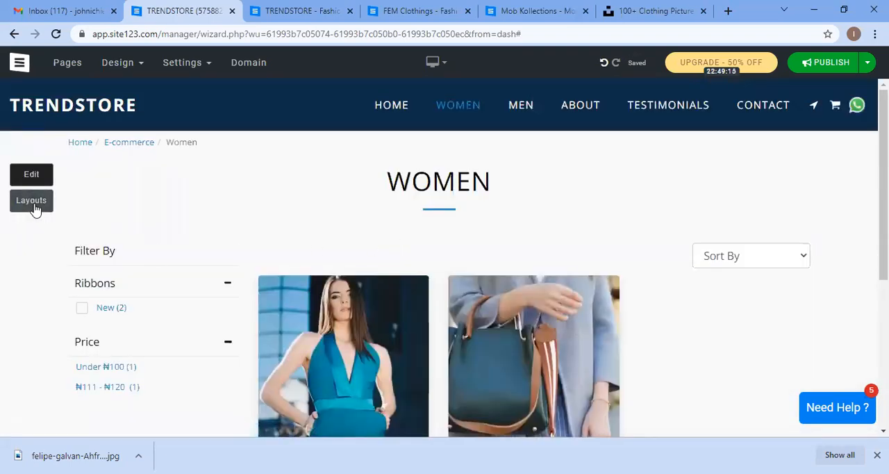
click(32, 204)
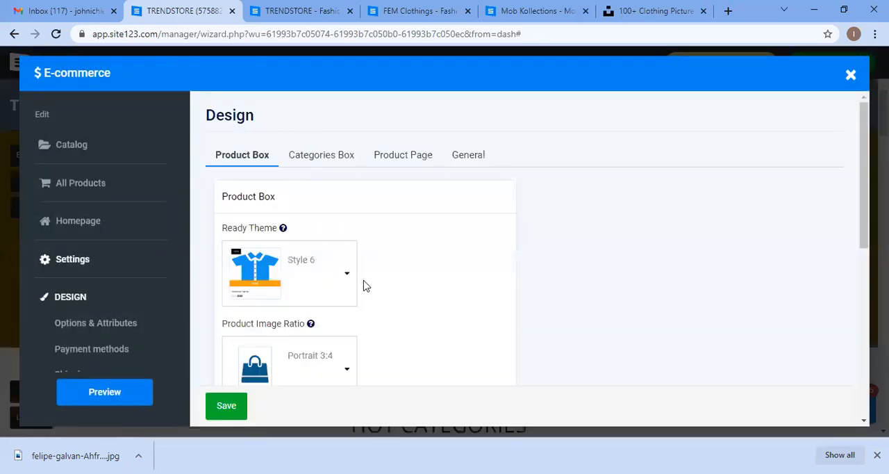
scroll(366, 286, down, 1)
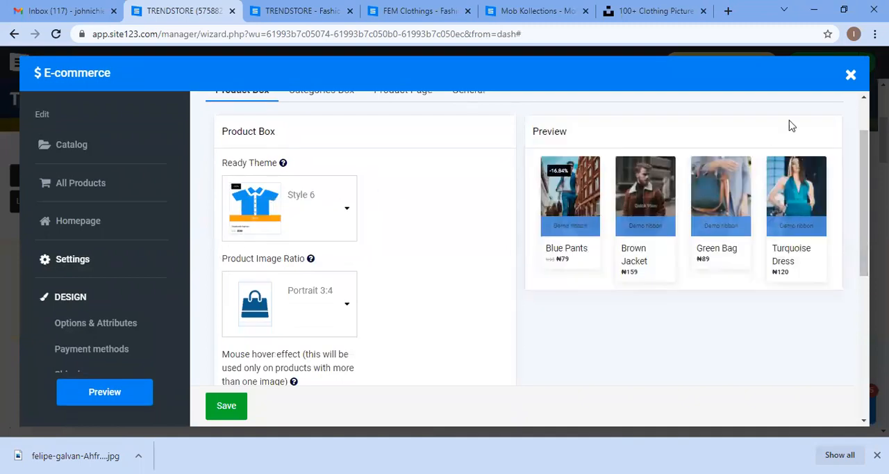
click(851, 76)
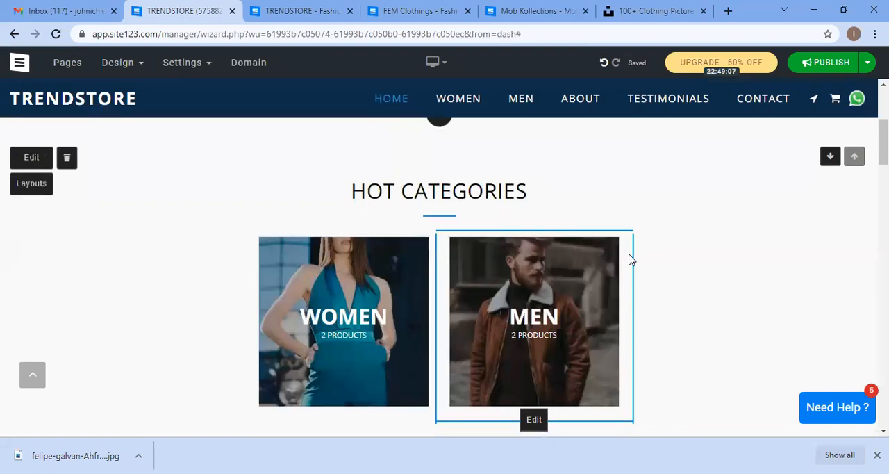
Step: Scroll through the home page sections in the editor to review the site content
scroll(630, 257, down, 2)
scroll(628, 259, up, 5)
scroll(629, 259, up, 1)
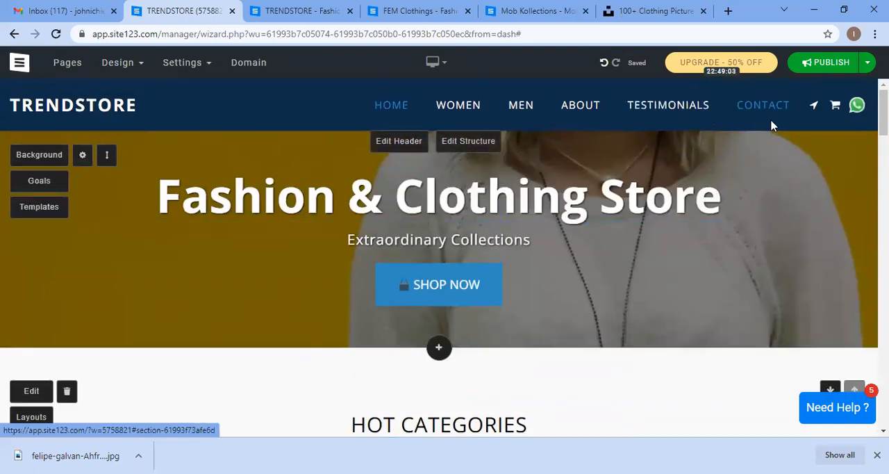
scroll(759, 178, down, 5)
scroll(759, 185, down, 15)
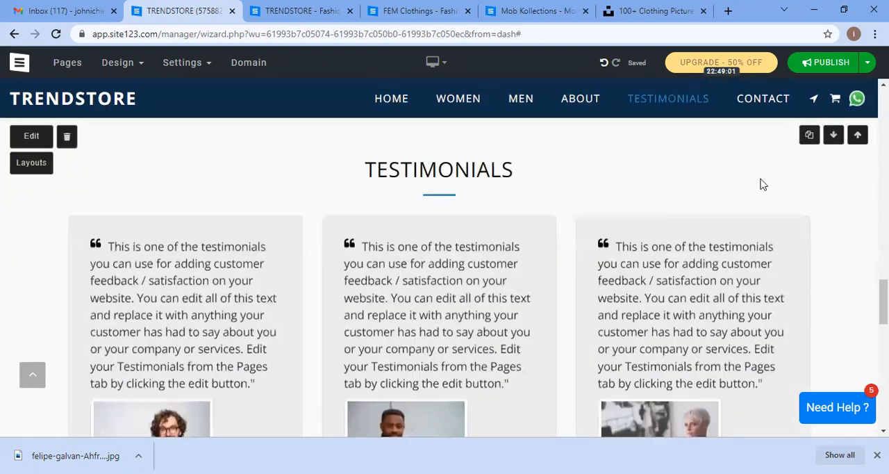
scroll(642, 291, up, 5)
scroll(642, 291, up, 8)
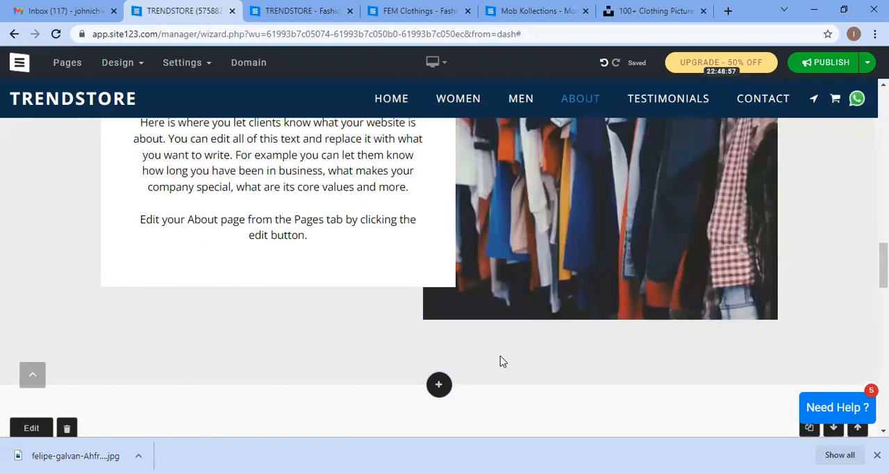
scroll(503, 362, up, 5)
scroll(517, 348, down, 3)
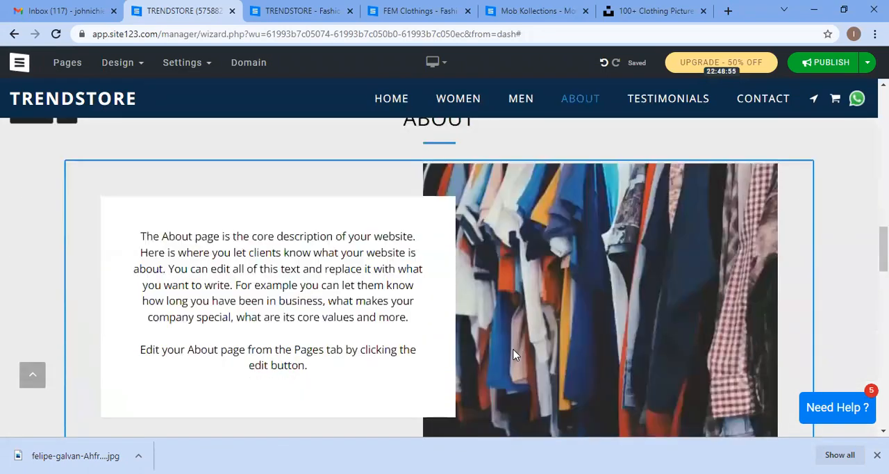
scroll(457, 420, down, 4)
scroll(457, 419, up, 8)
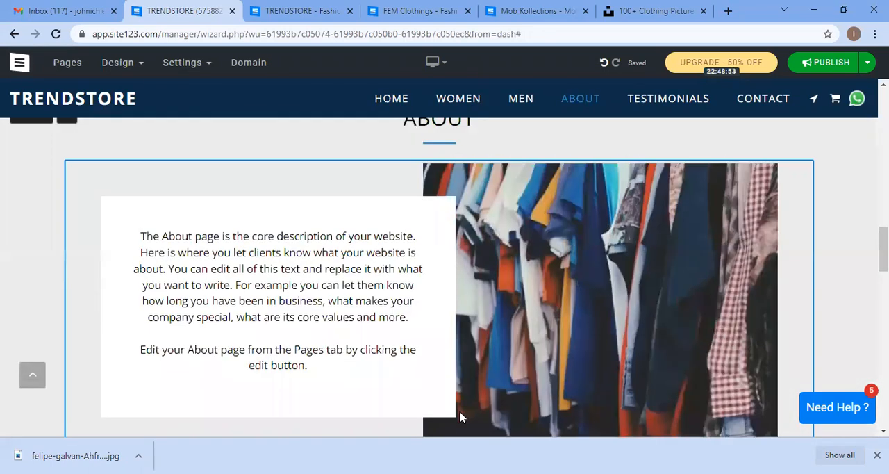
scroll(512, 218, up, 8)
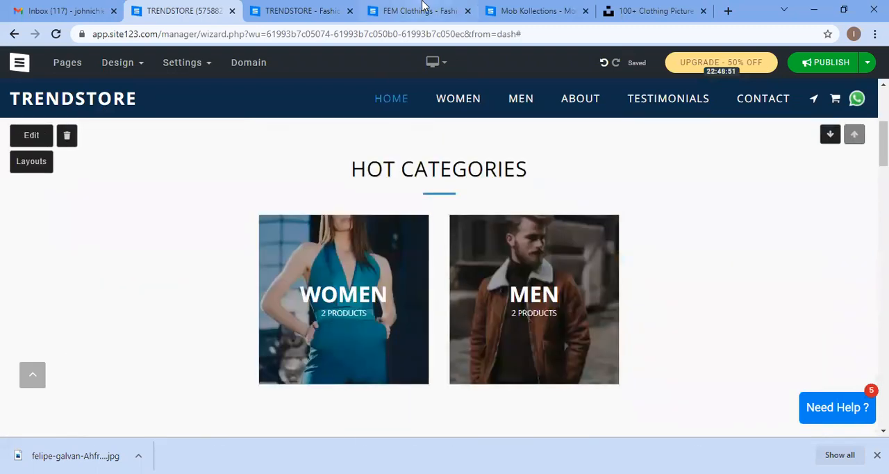
Step: Switch between the FEM Clothings and Mob Kollections tabs to compare the reference store designs
click(427, 8)
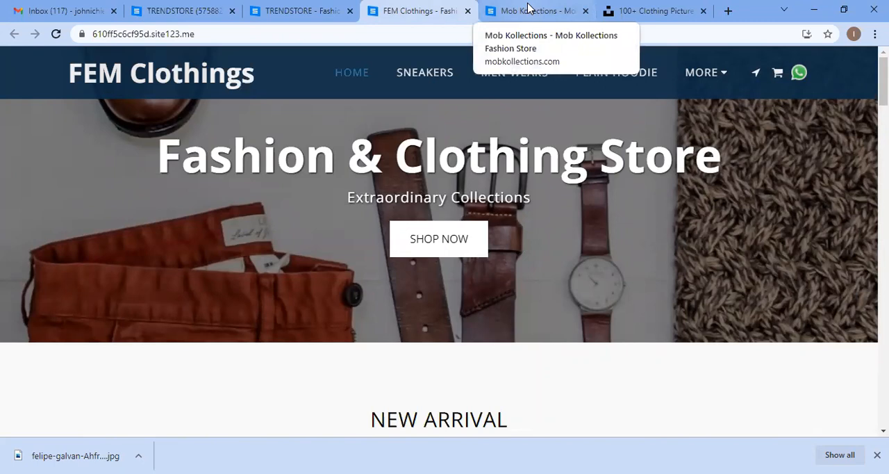
click(528, 8)
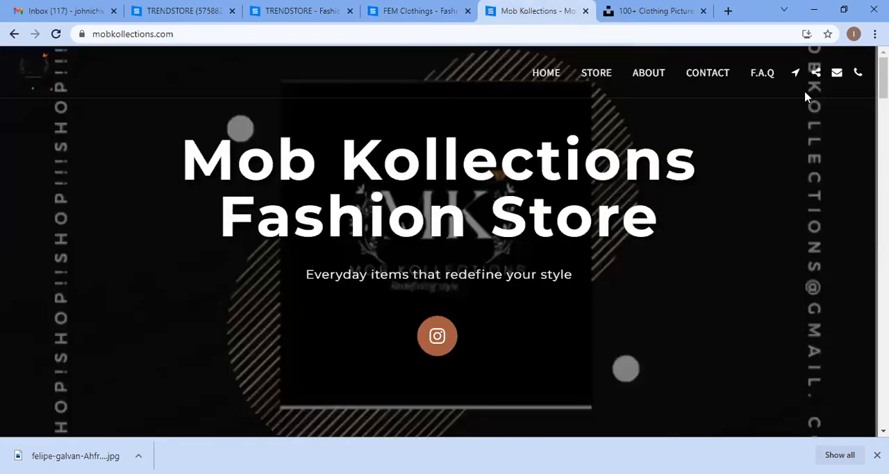
scroll(439, 215, down, 1)
scroll(439, 214, up, 3)
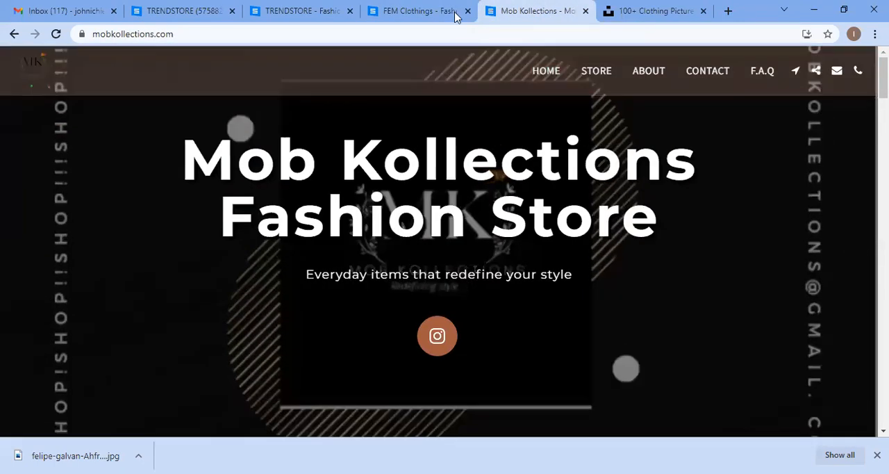
click(432, 6)
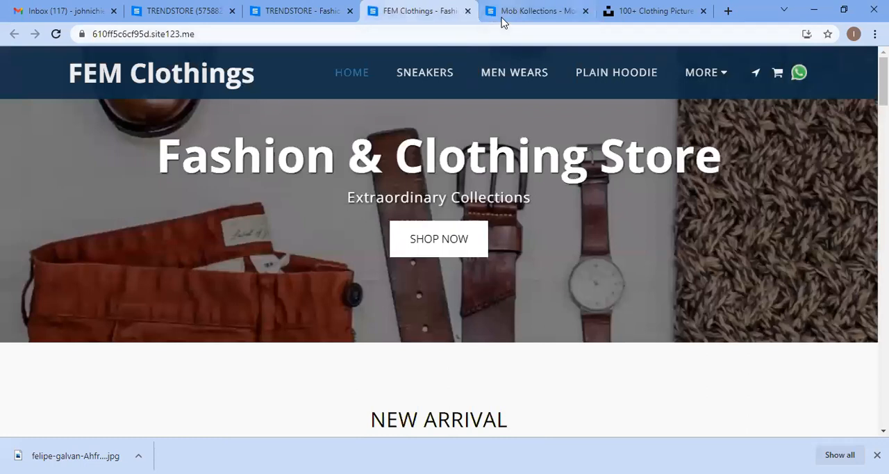
click(523, 11)
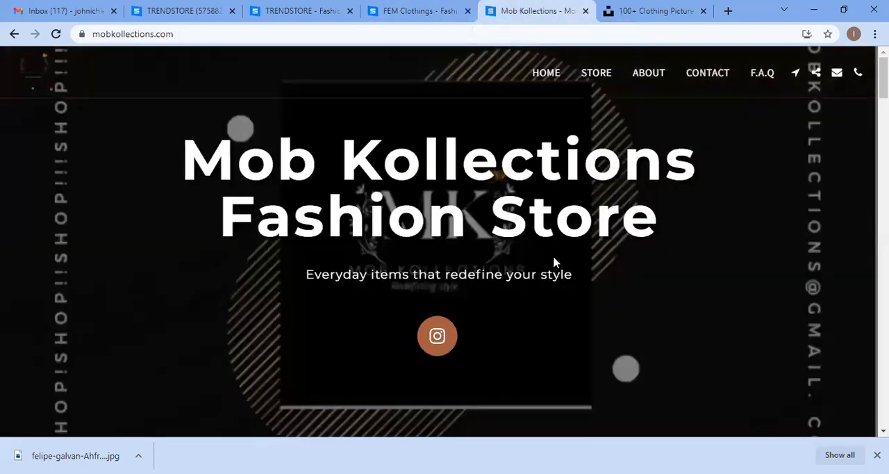
click(429, 8)
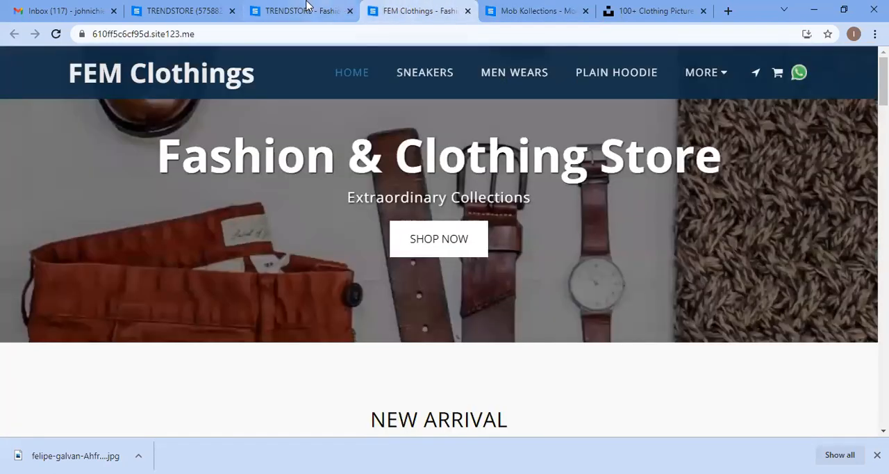
Step: Return to the published TRENDSTORE tab, scroll its home page, and close the downloads bar
click(304, 10)
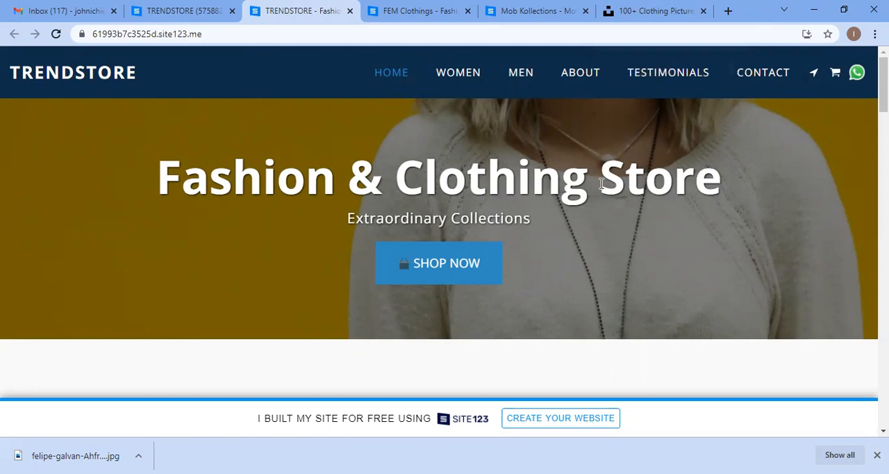
scroll(567, 316, down, 4)
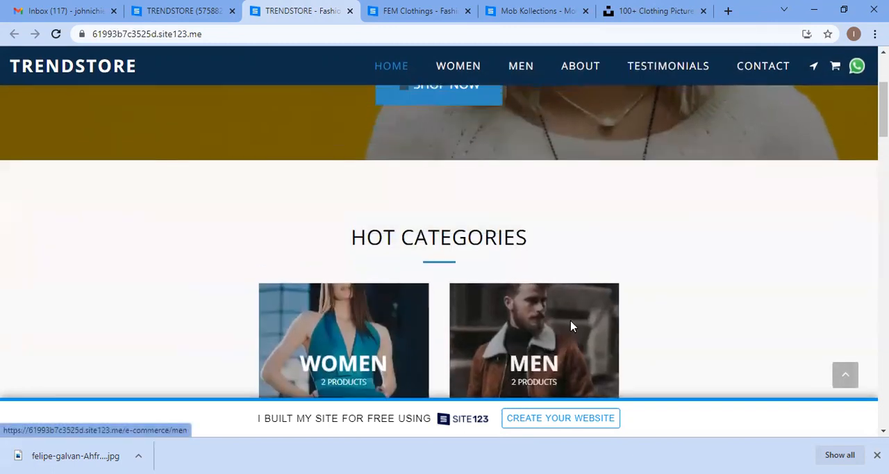
scroll(571, 314, up, 4)
scroll(573, 312, down, 3)
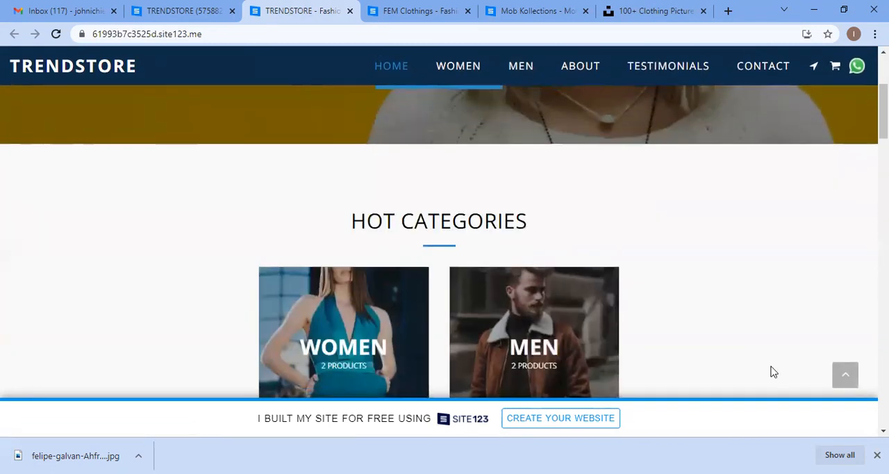
click(877, 454)
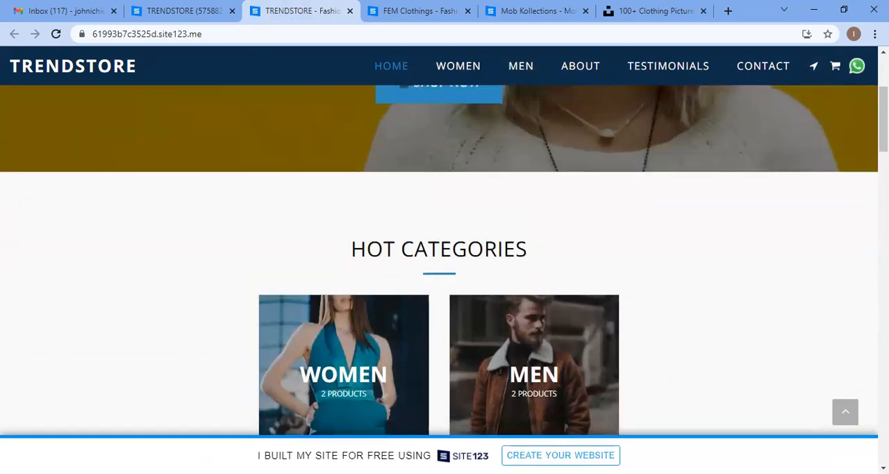